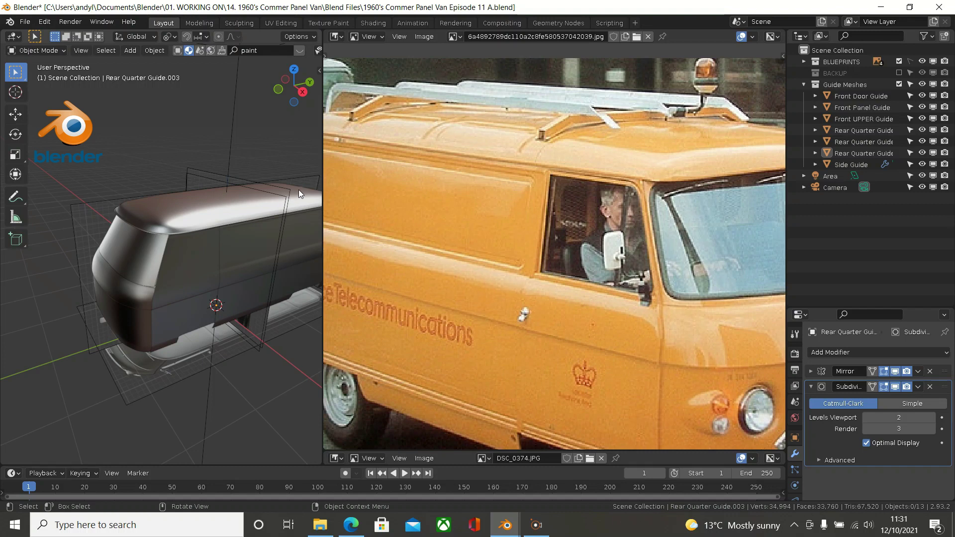
# - Widen the 3D viewport across most of the space used by the reference photos to give the van model more room
pyautogui.scroll(-1, 572, 156)
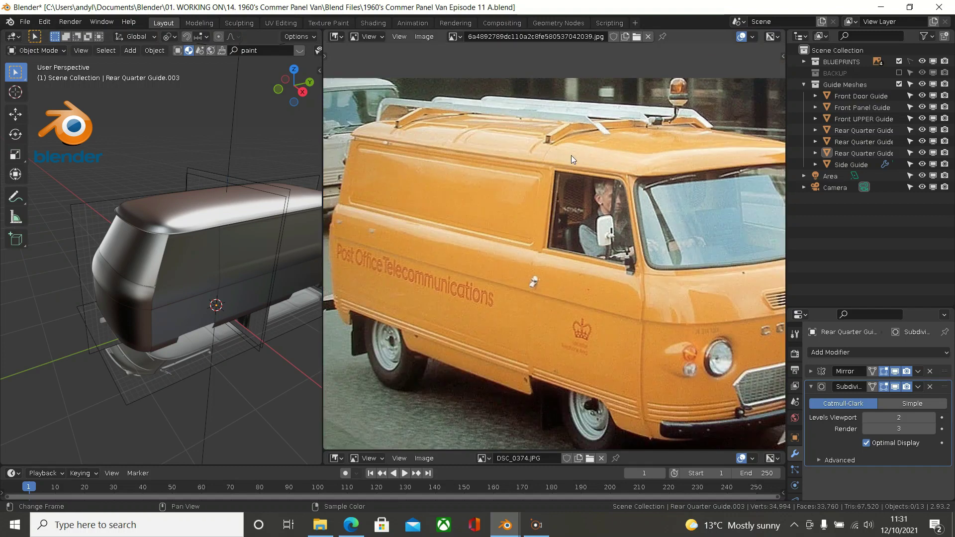
pyautogui.scroll(-1, 572, 159)
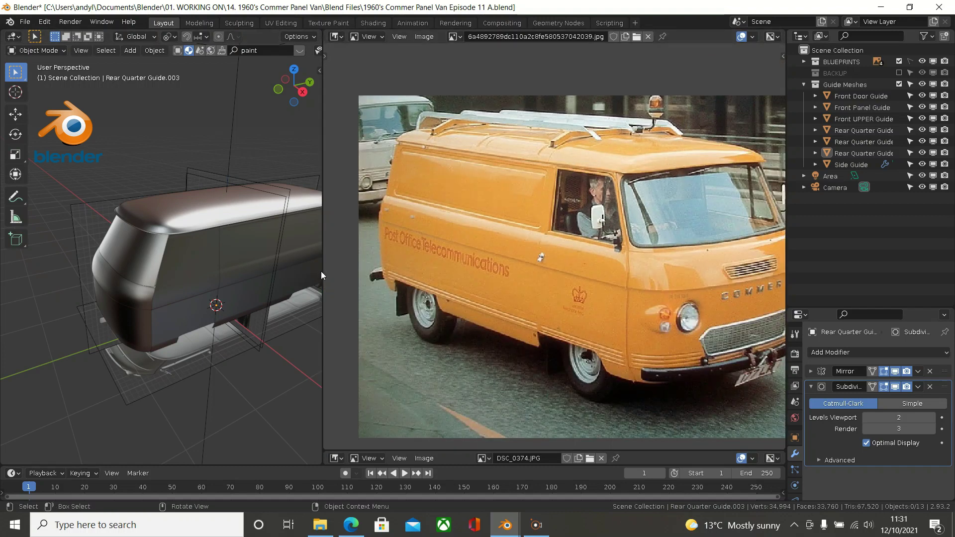
pyautogui.moveTo(322, 269); pyautogui.dragTo(720, 276)
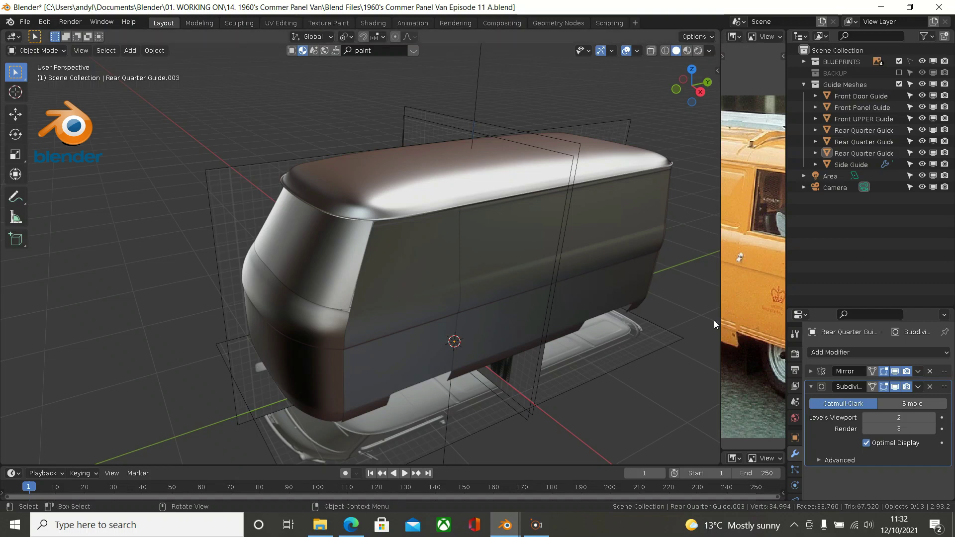
pyautogui.moveTo(720, 312); pyautogui.dragTo(393, 312)
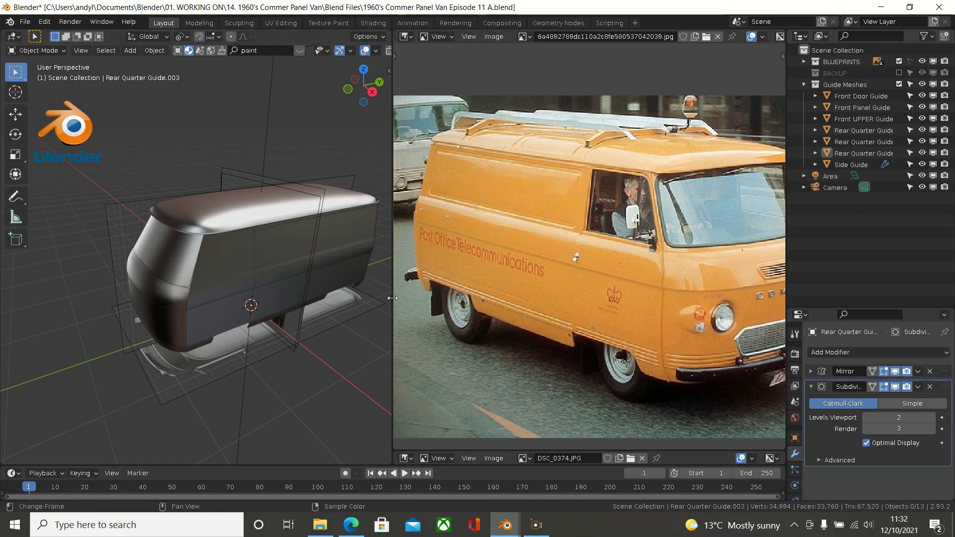
pyautogui.moveTo(393, 298); pyautogui.dragTo(770, 314)
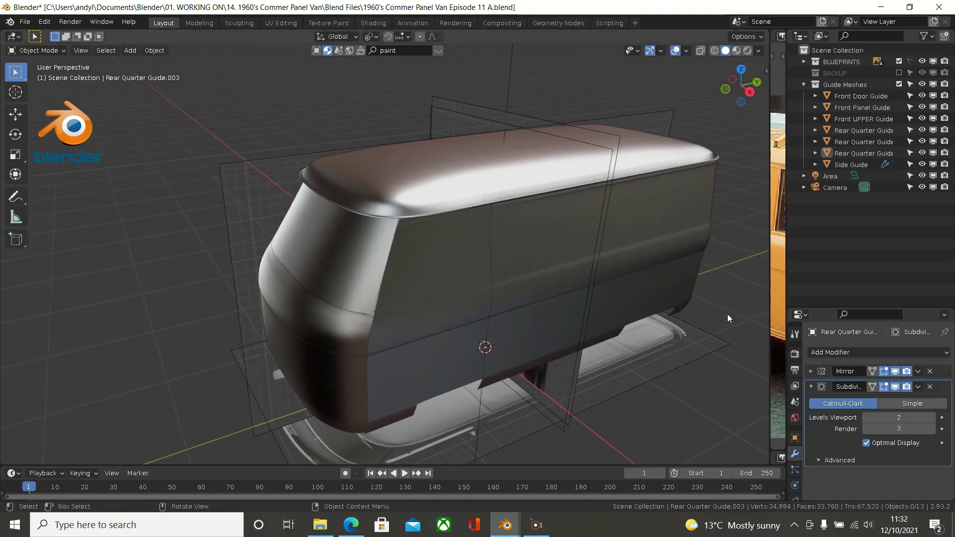
pyautogui.moveTo(701, 318); pyautogui.dragTo(676, 326, button='middle')
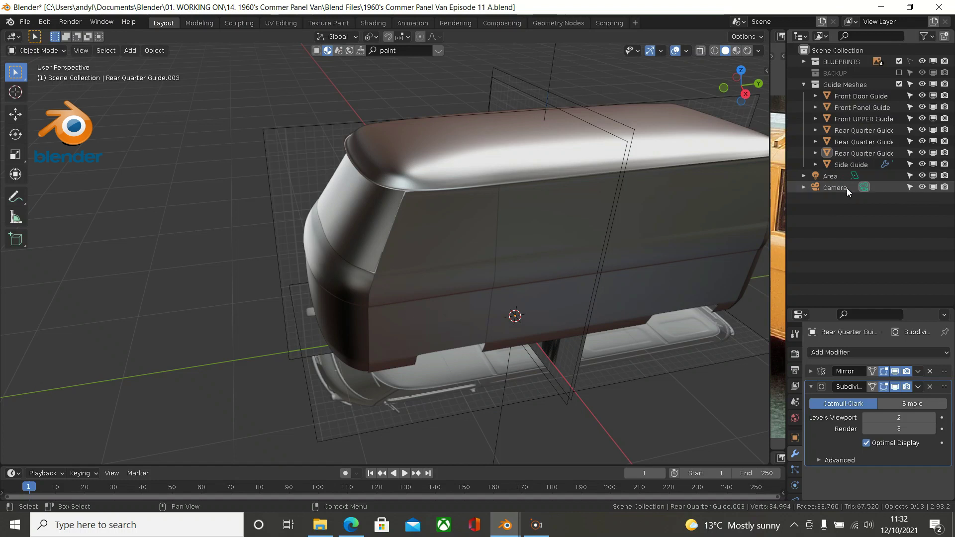
# - Add a new collection to the scene and name it Render Components
pyautogui.rightClick(842, 212)
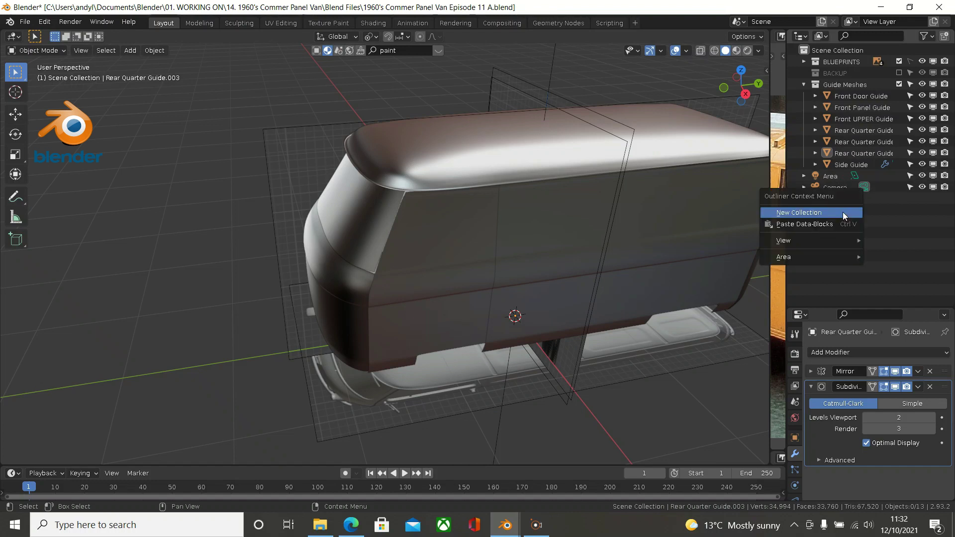
pyautogui.click(842, 211)
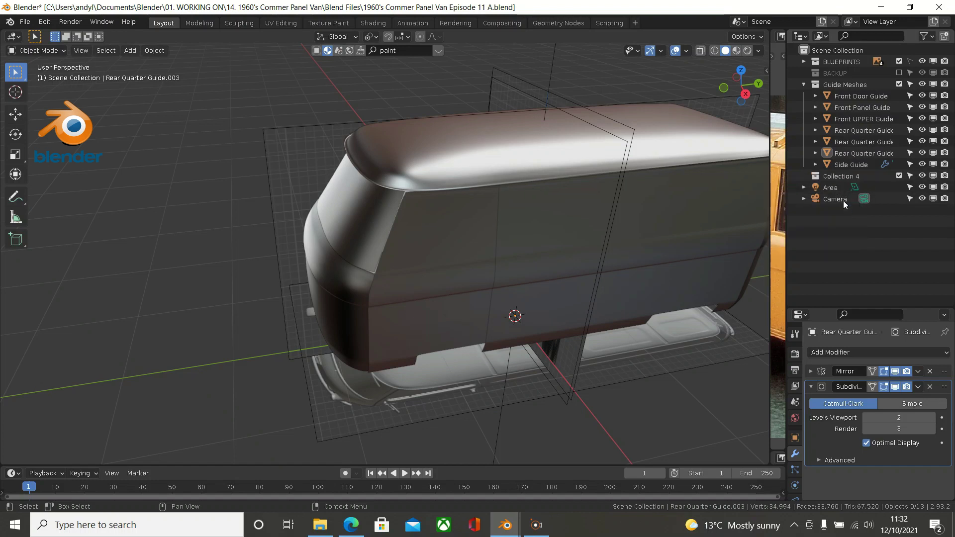
pyautogui.doubleClick(844, 176)
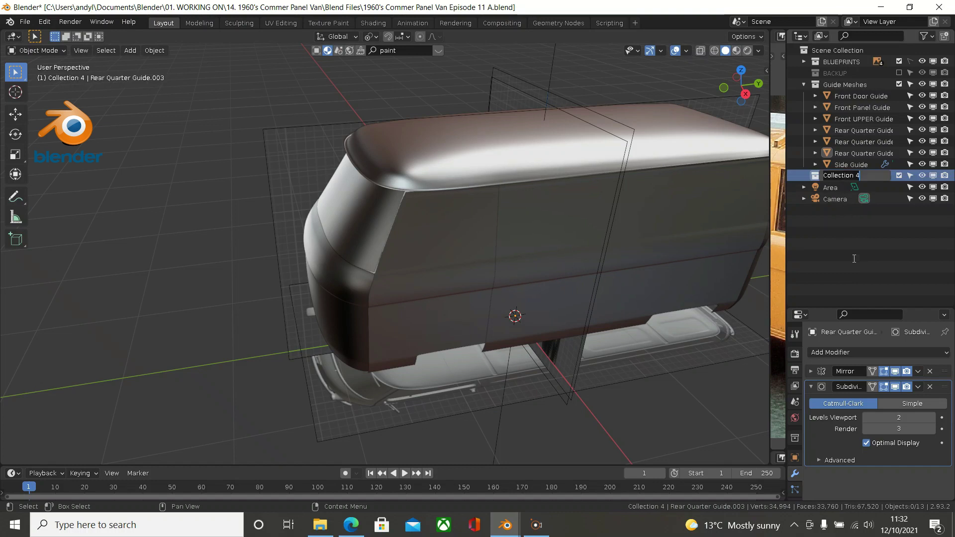
pyautogui.click(823, 311)
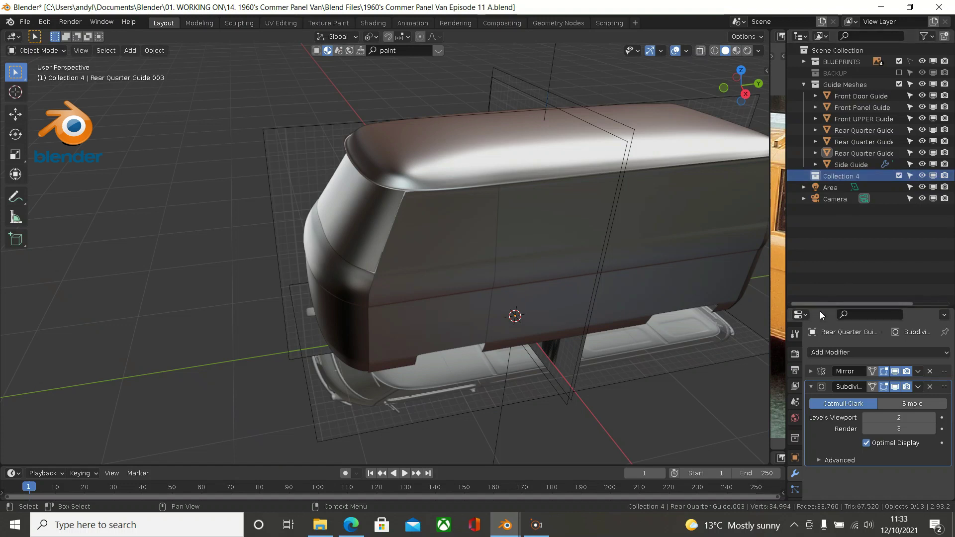
pyautogui.moveTo(819, 310); pyautogui.dragTo(818, 275)
pyautogui.press('Escape')
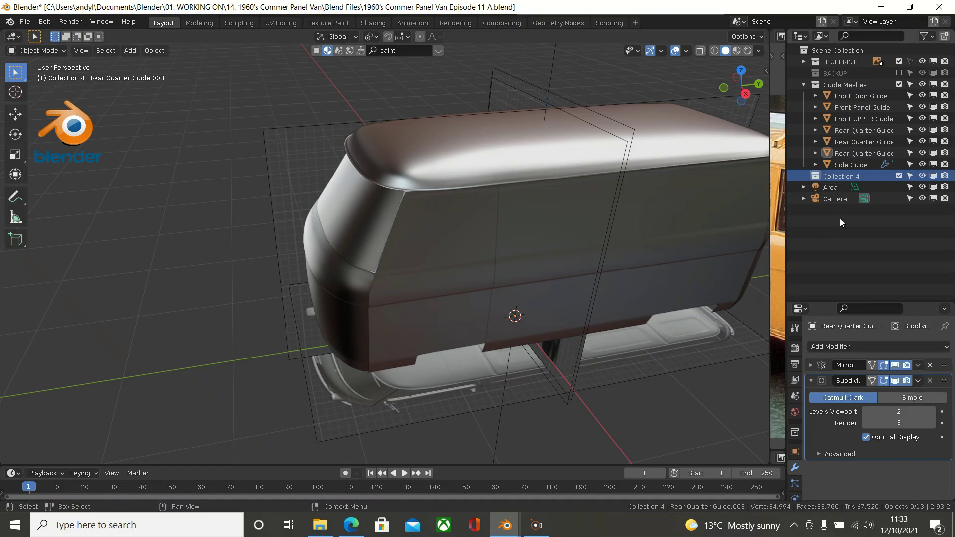
pyautogui.doubleClick(844, 175)
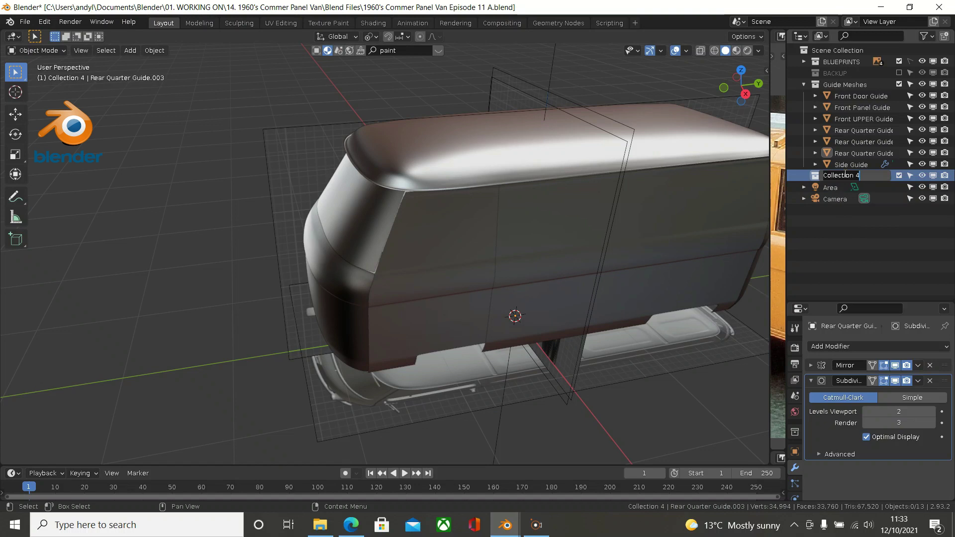
pyautogui.write('Rene')
pyautogui.press('BackSpace')
pyautogui.write('der Comp')
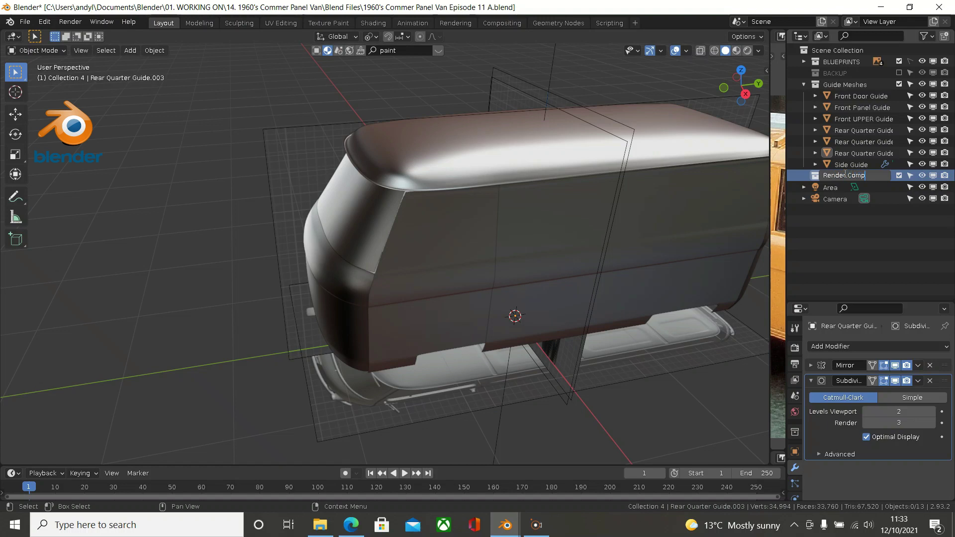
pyautogui.write('onents')
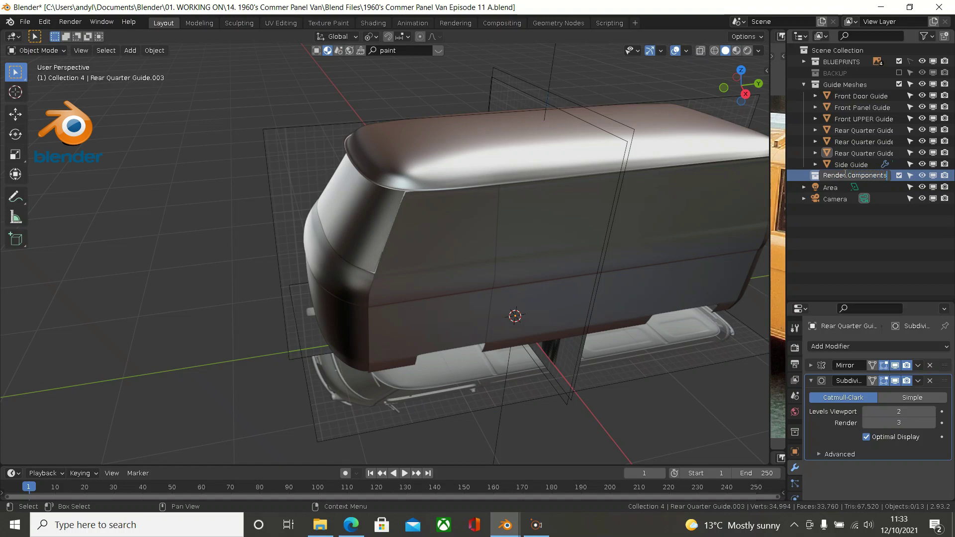
pyautogui.press('Return')
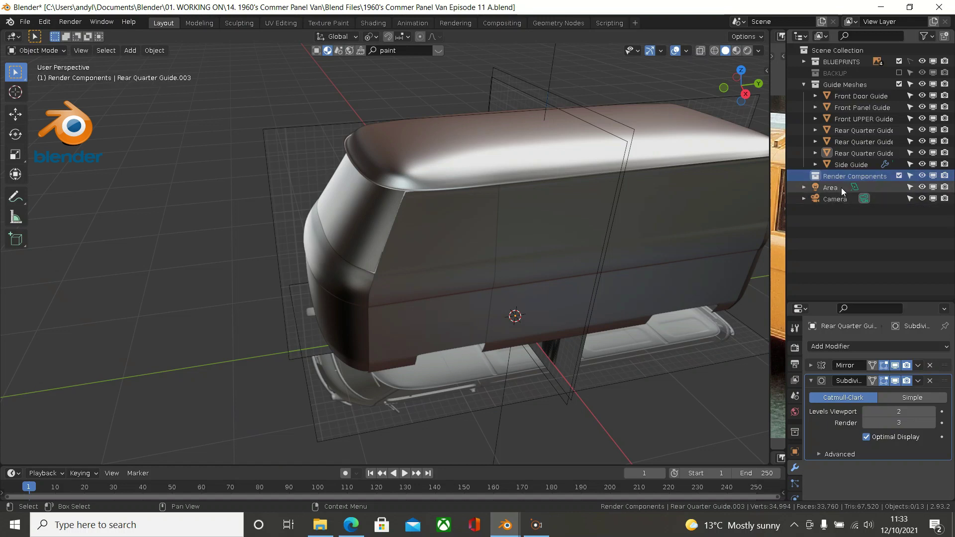
# - Move the Area light and the Camera into the Render Components collection and collapse it
pyautogui.click(839, 187)
pyautogui.moveTo(837, 189); pyautogui.dragTo(841, 177)
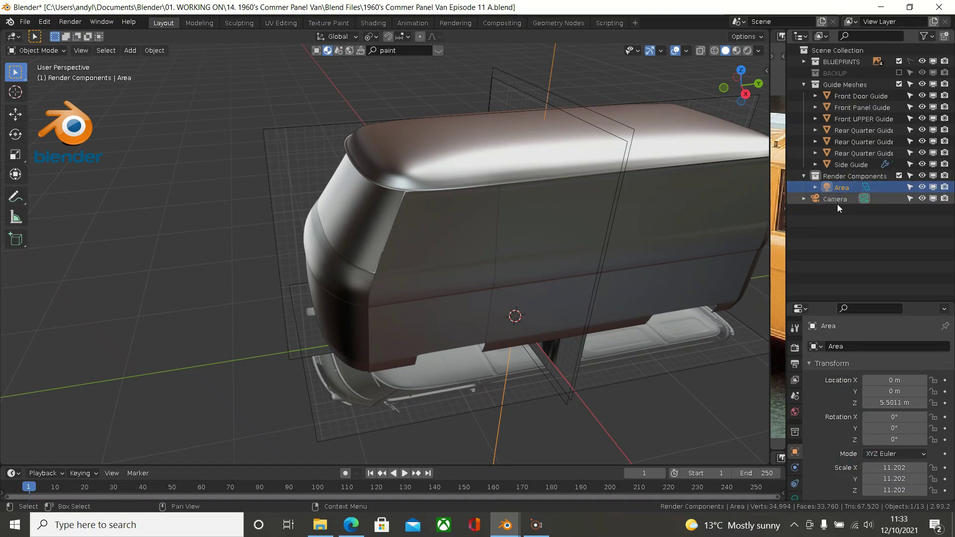
pyautogui.click(837, 199)
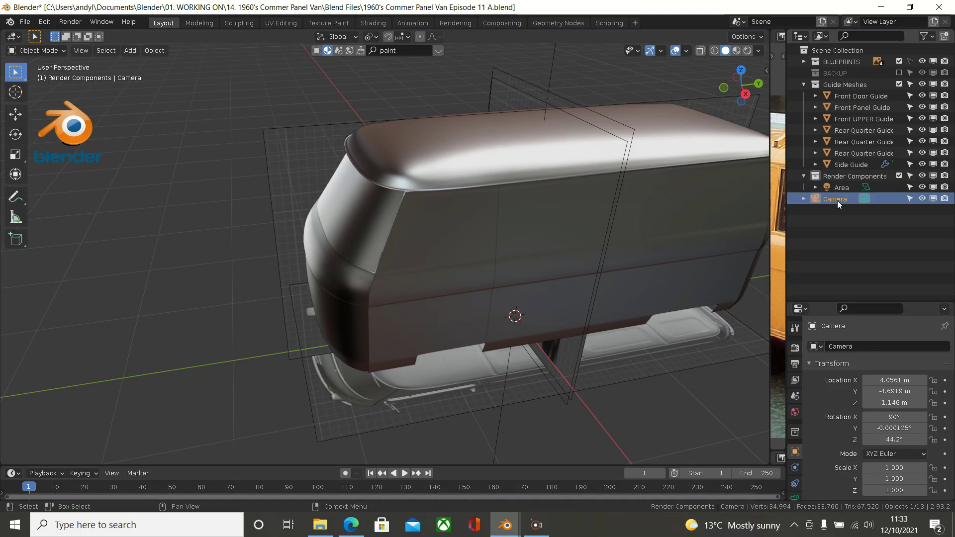
pyautogui.moveTo(837, 202); pyautogui.dragTo(839, 186)
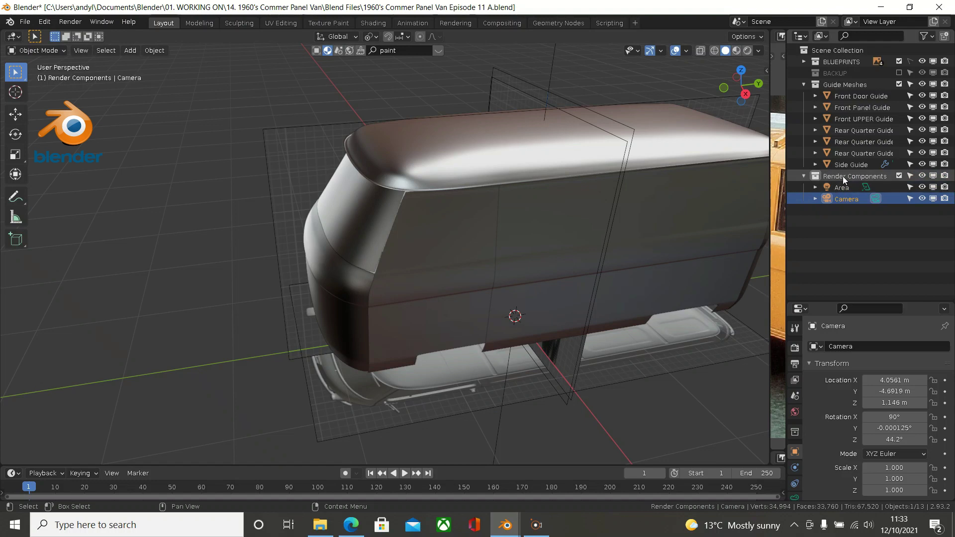
pyautogui.click(804, 176)
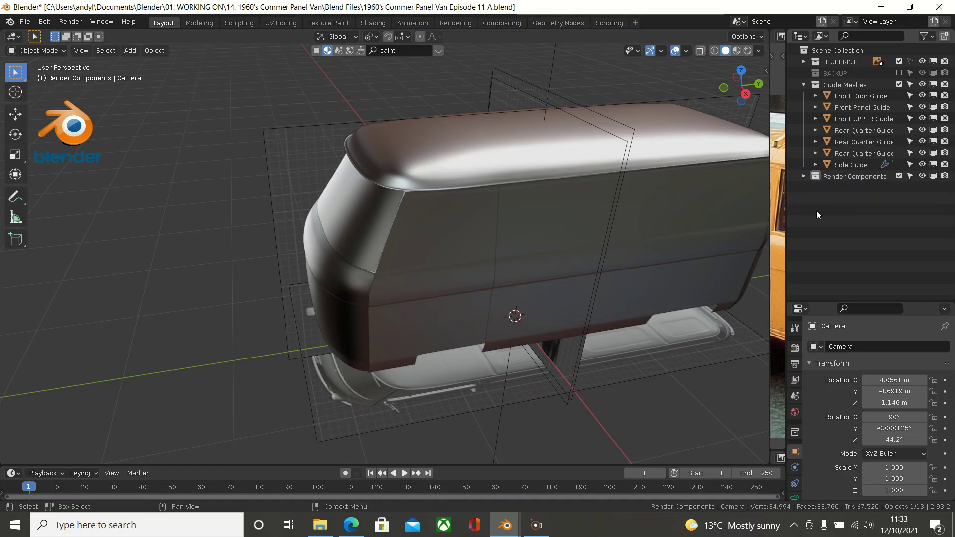
# - Add another collection to the scene and name it MAIN MESHES
pyautogui.rightClick(824, 218)
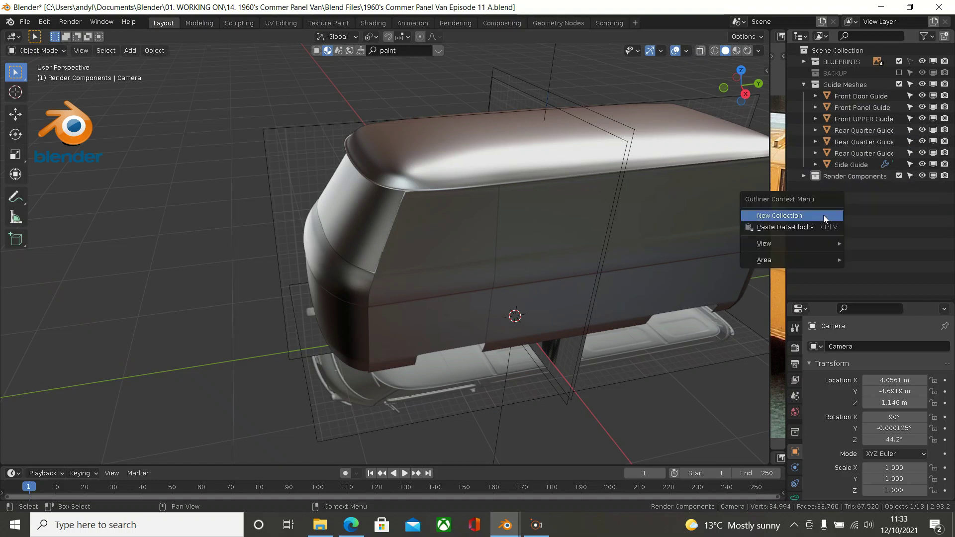
pyautogui.click(798, 216)
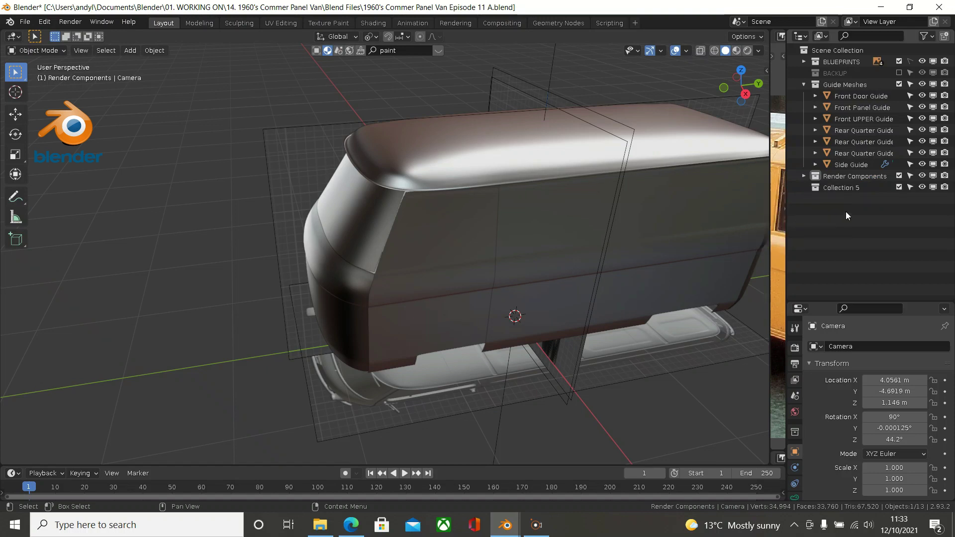
pyautogui.click(844, 190)
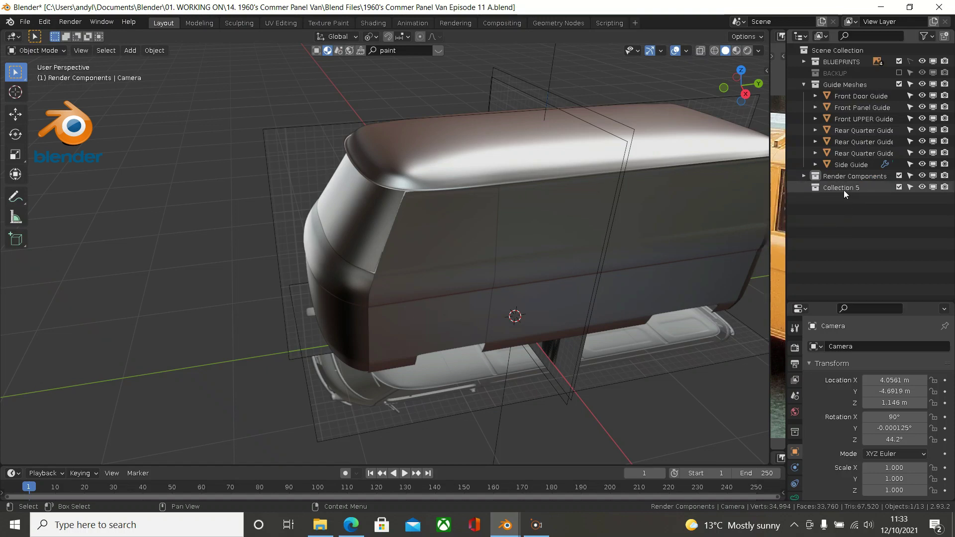
pyautogui.doubleClick(843, 189)
pyautogui.write('M')
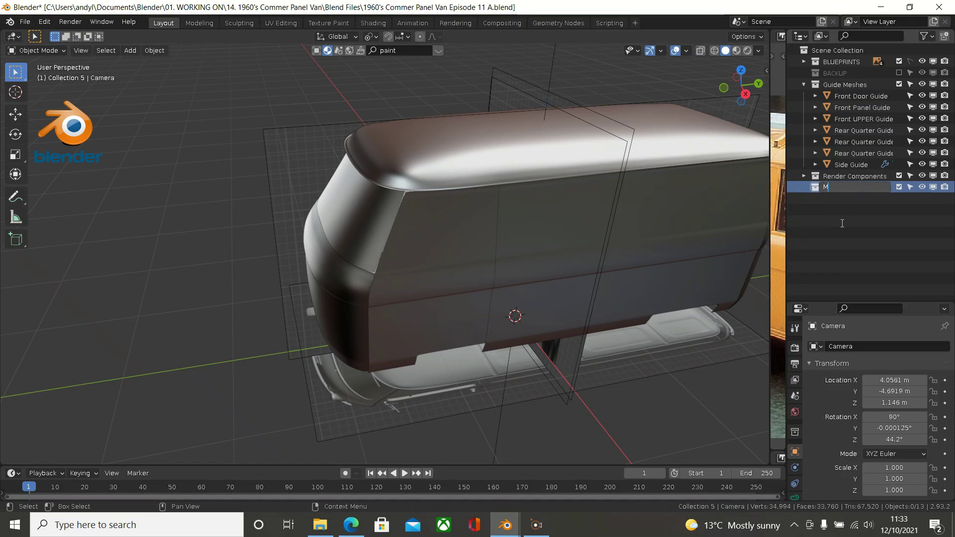
pyautogui.write('IN')
pyautogui.write(' MESHES')
pyautogui.write('A')
pyautogui.press('Return')
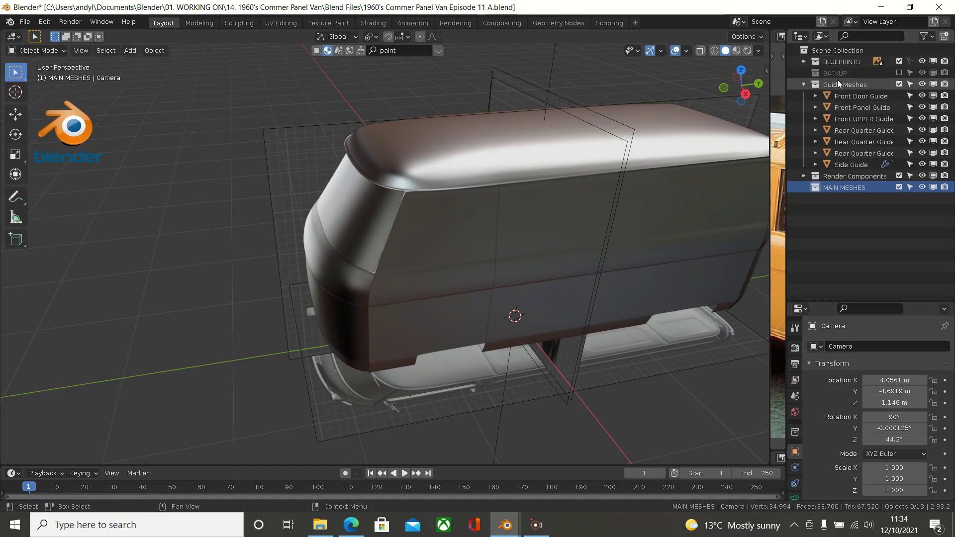
pyautogui.click(910, 84)
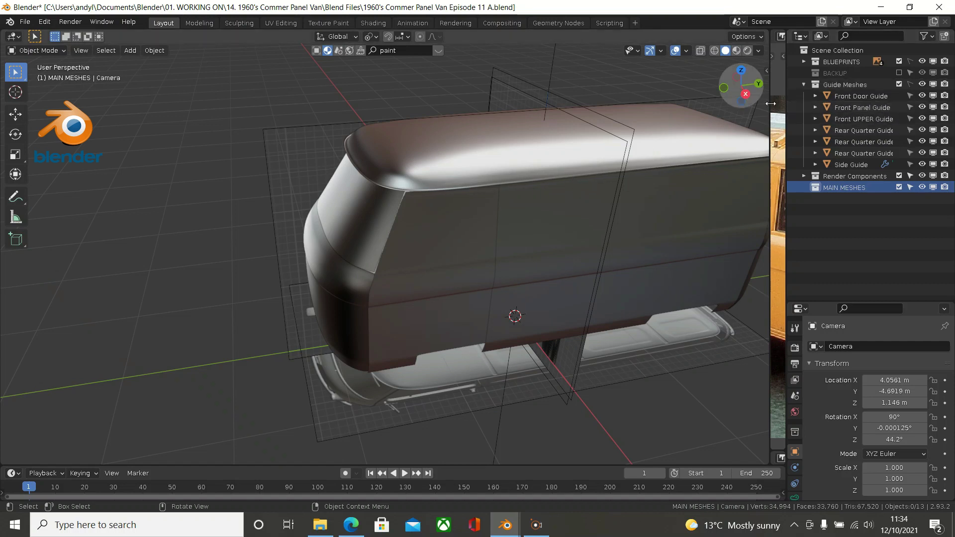
pyautogui.click(926, 37)
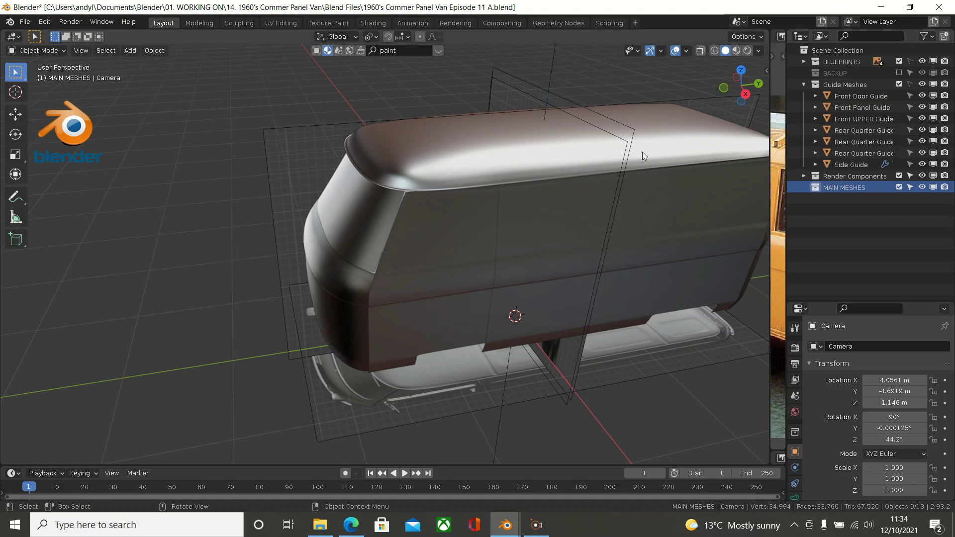
pyautogui.click(908, 86)
# - Select the van's roof mesh and rename it Roof Guide
pyautogui.click(481, 152)
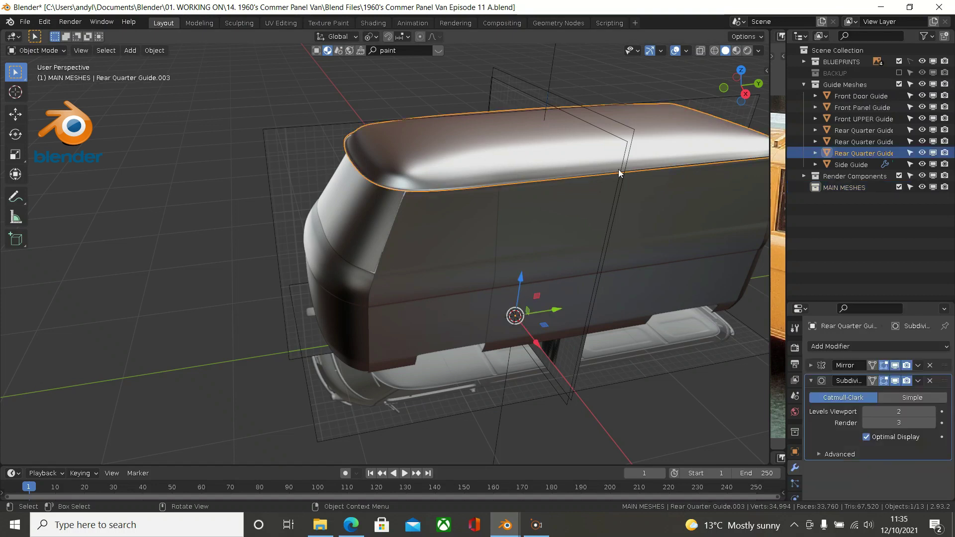
pyautogui.doubleClick(877, 154)
pyautogui.write('ROO')
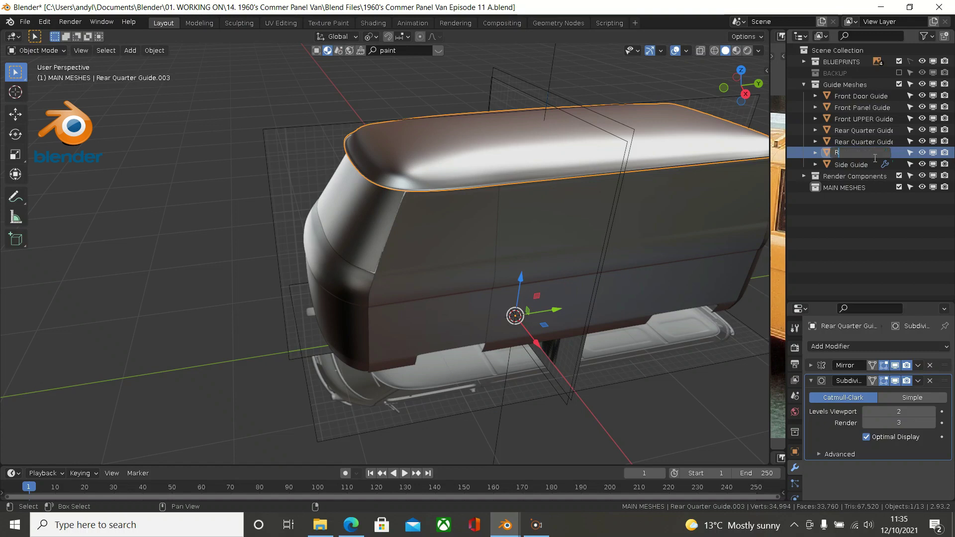
pyautogui.press('BackSpace')
pyautogui.press('BackSpace')
pyautogui.write('oof Guide')
pyautogui.press('Return')
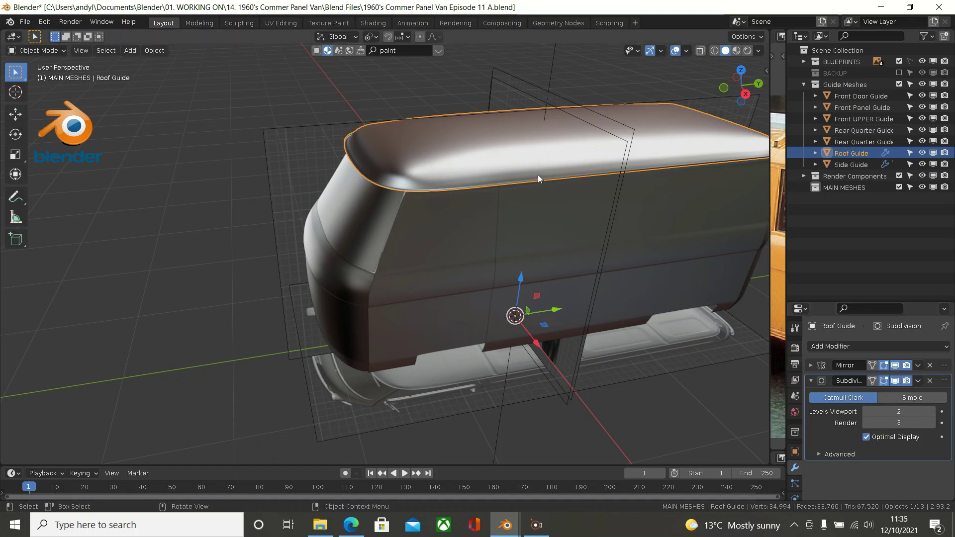
# - Set the roof's Subdivision modifier to 4 levels for both the viewport and the render
pyautogui.click(932, 412)
pyautogui.click(931, 412)
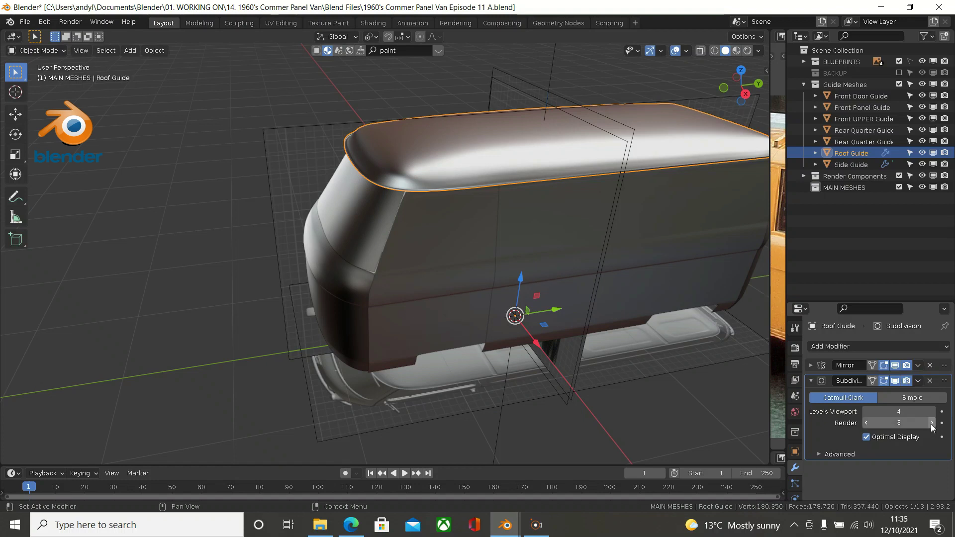
pyautogui.click(931, 423)
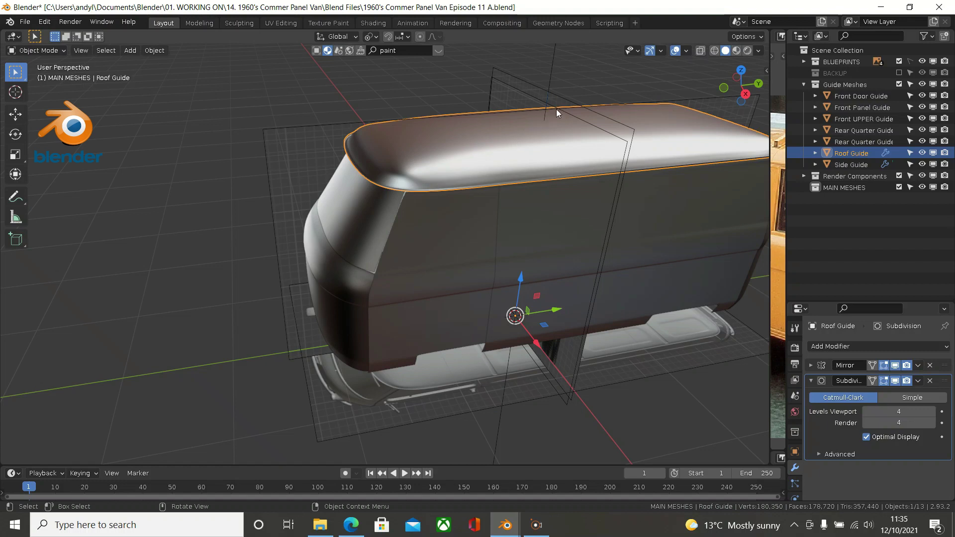
# - Reorder the collections so that Render Components comes after MAIN MESHES
pyautogui.click(852, 178)
pyautogui.moveTo(852, 178); pyautogui.dragTo(849, 220)
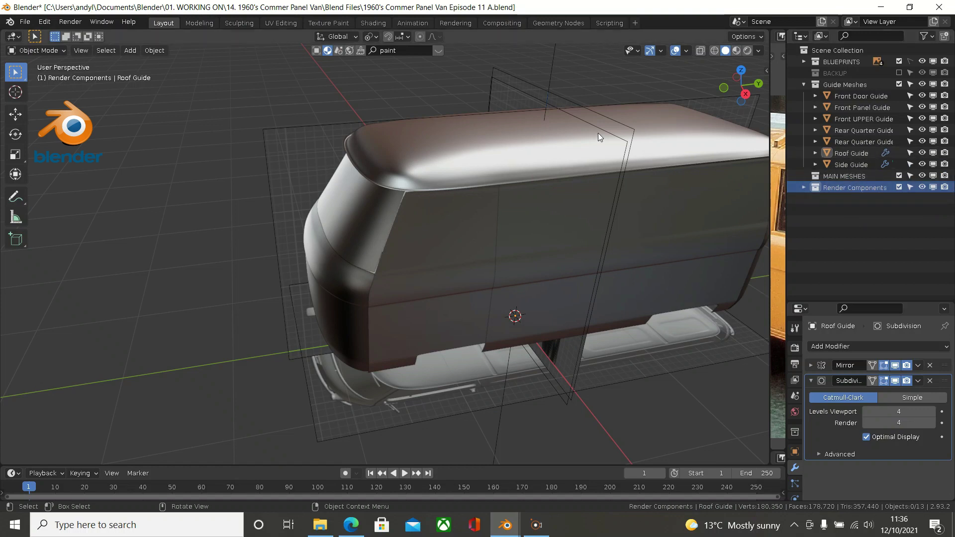
# - Select the roof, make all the other guide meshes unselectable, and invert the selection
pyautogui.click(492, 158)
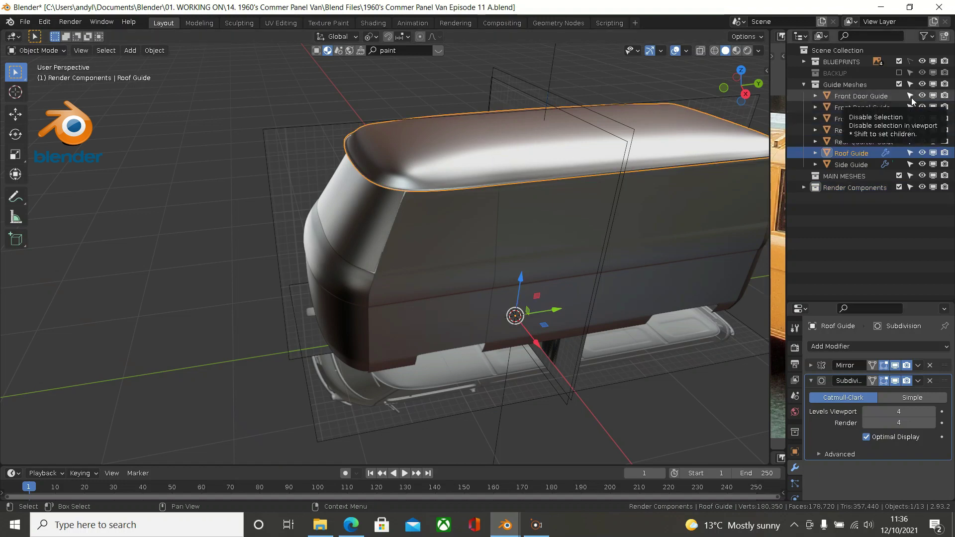
pyautogui.moveTo(911, 96); pyautogui.dragTo(907, 145)
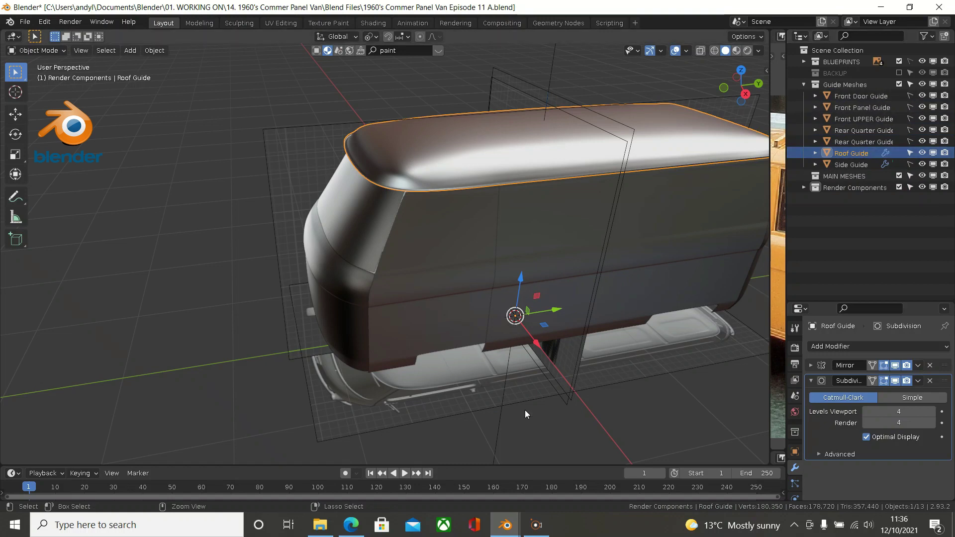
pyautogui.hotkey('ctrl', 'i')
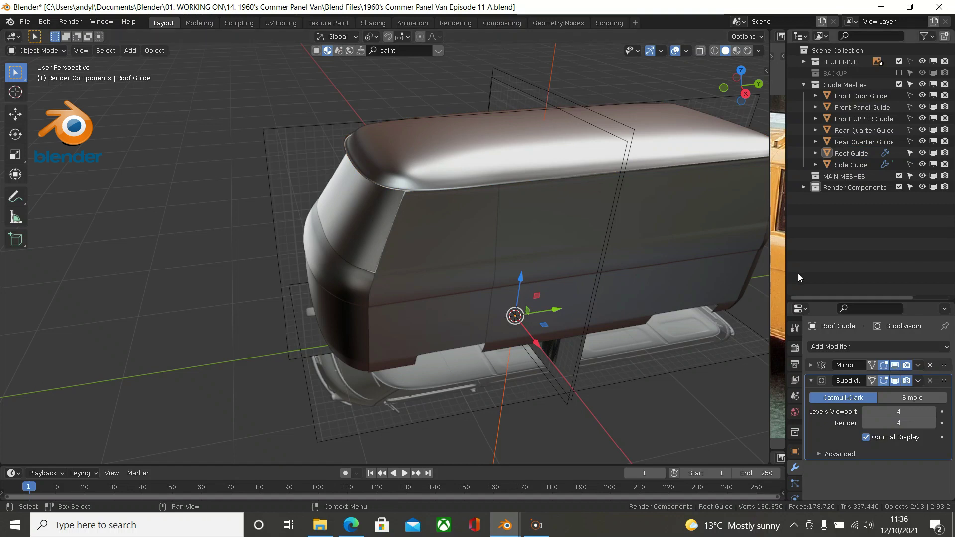
# - Unlock the guide meshes to hide all of them except Roof Guide, and make the hidden ones unselectable
pyautogui.moveTo(910, 96); pyautogui.dragTo(913, 151)
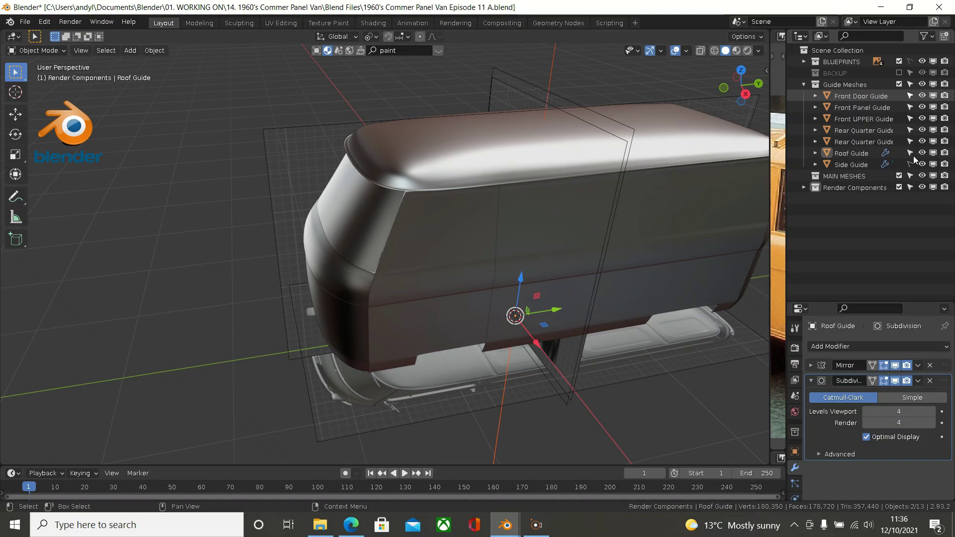
pyautogui.click(911, 154)
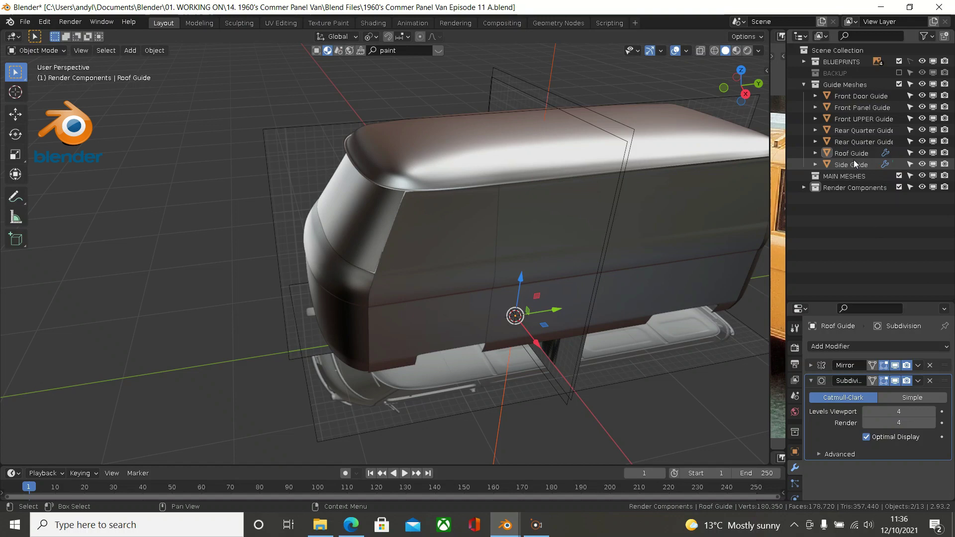
pyautogui.click(663, 141)
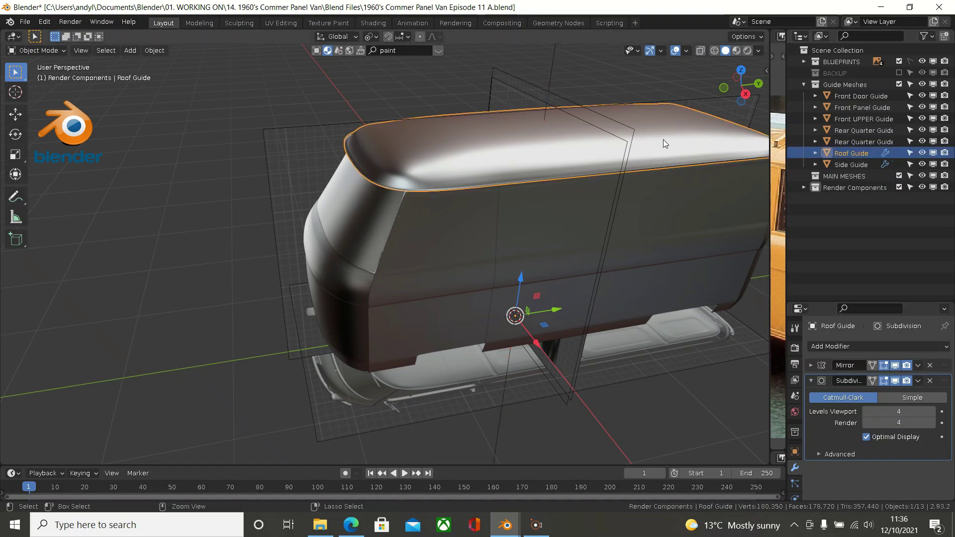
pyautogui.hotkey('ctrl', 'i')
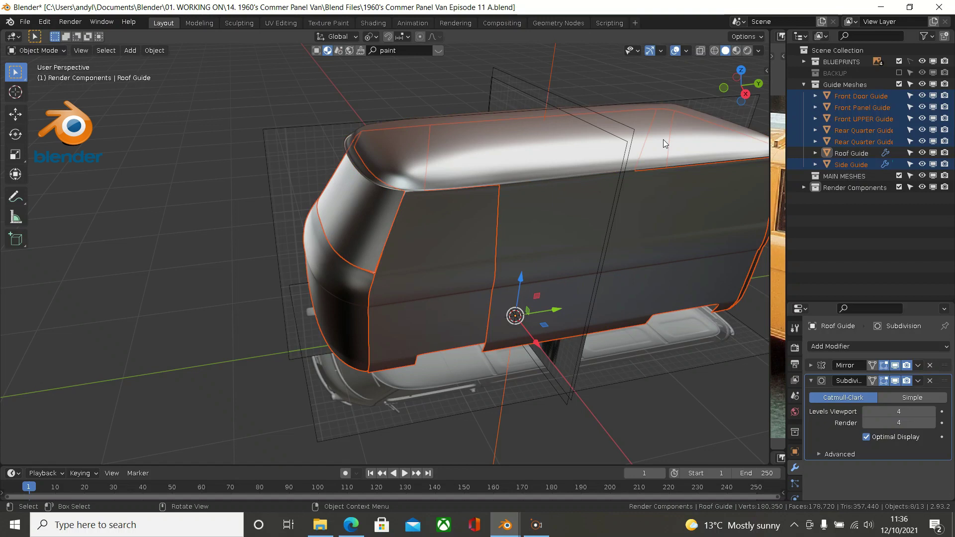
pyautogui.press('h')
pyautogui.moveTo(663, 140); pyautogui.dragTo(675, 160, button='middle')
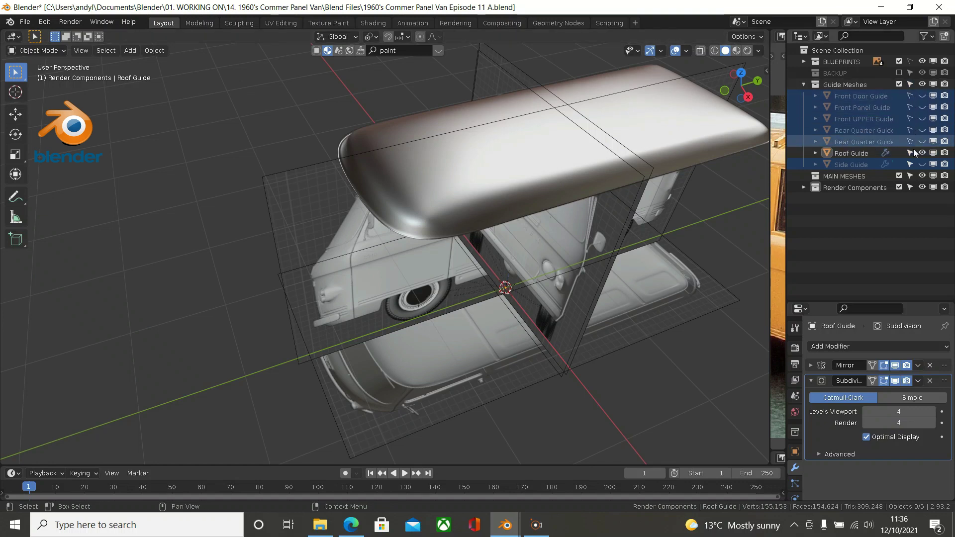
pyautogui.click(910, 164)
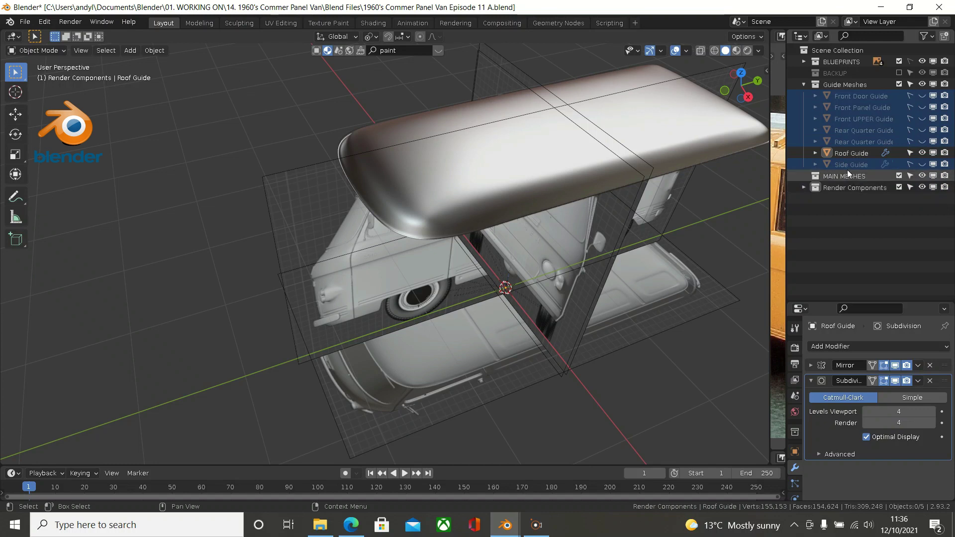
# - Duplicate the Roof Guide mesh in place and move the copy into the MAIN MESHES collection
pyautogui.click(500, 164)
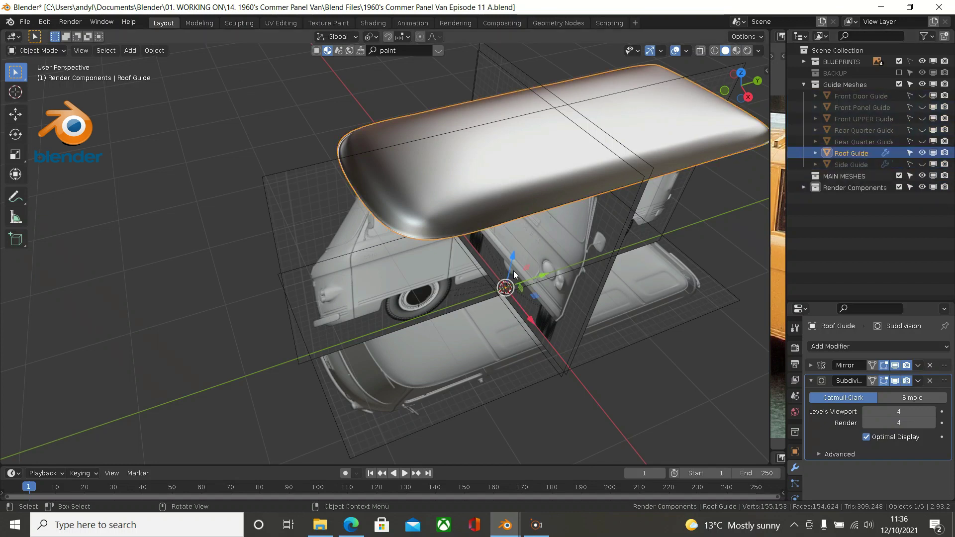
pyautogui.press('shift')
pyautogui.hotkey('shift', 'd')
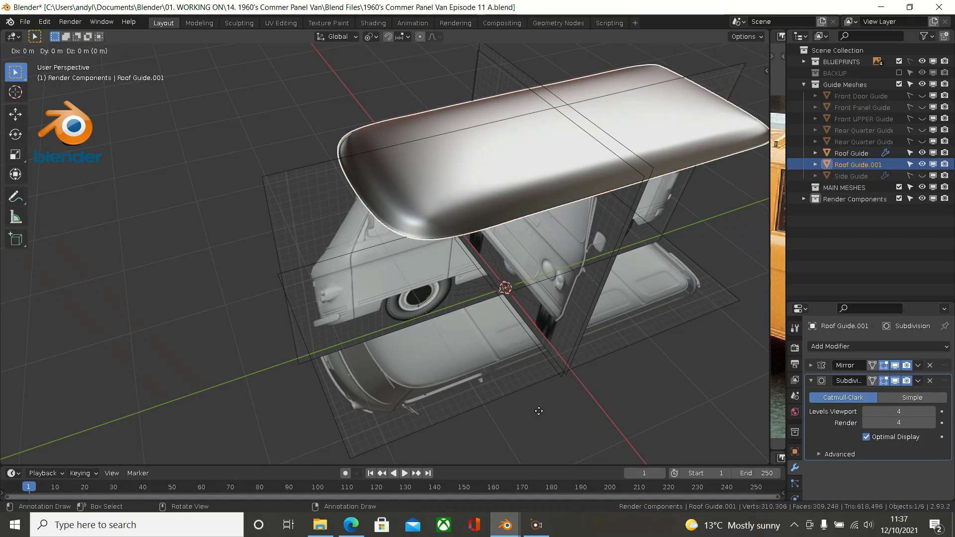
pyautogui.rightClick(539, 410)
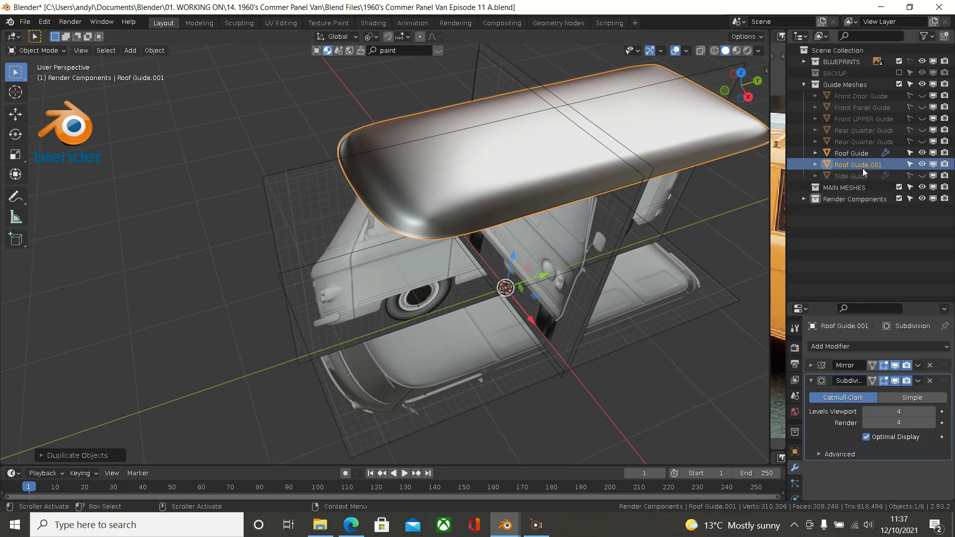
pyautogui.moveTo(862, 168); pyautogui.dragTo(859, 190)
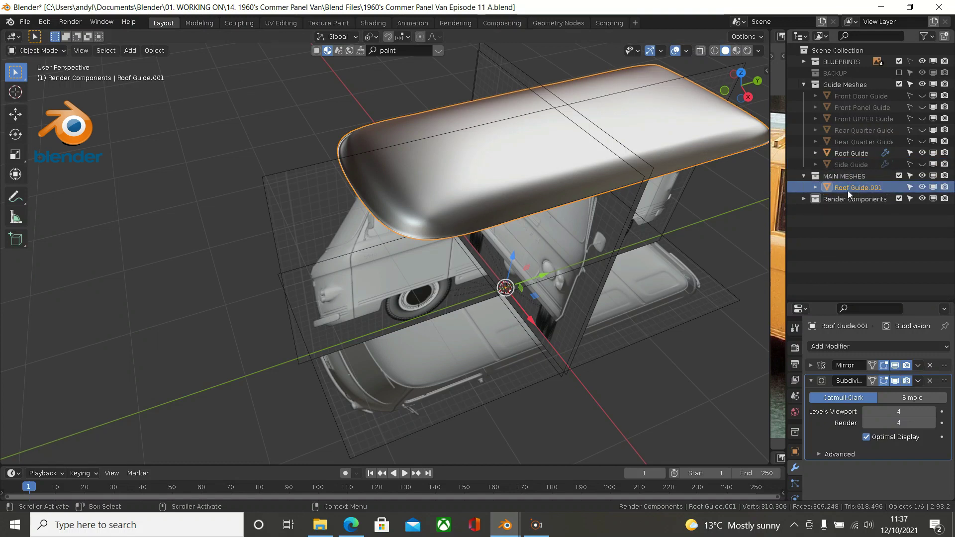
# - Rename the duplicated roof mesh in MAIN MESHES to Roof
pyautogui.doubleClick(847, 190)
pyautogui.write('Roof')
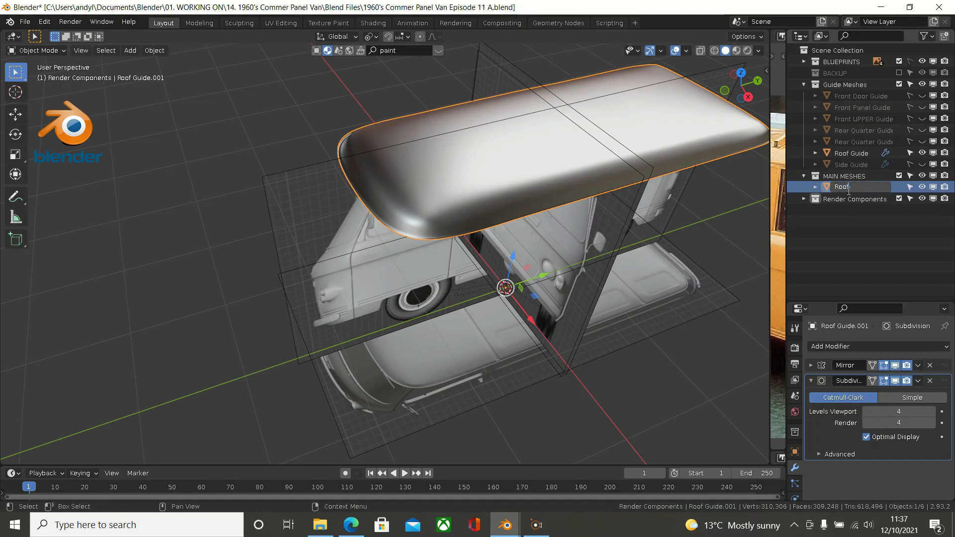
pyautogui.press('Return')
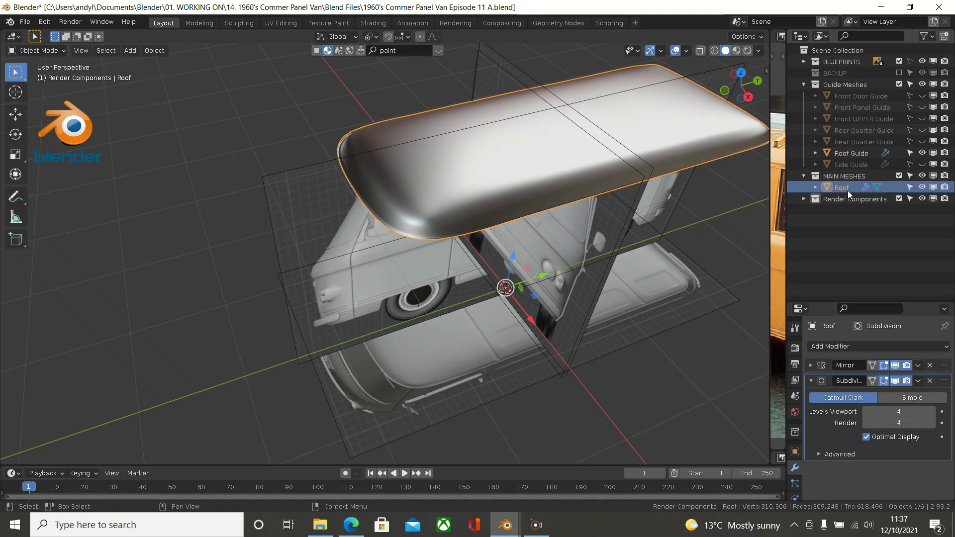
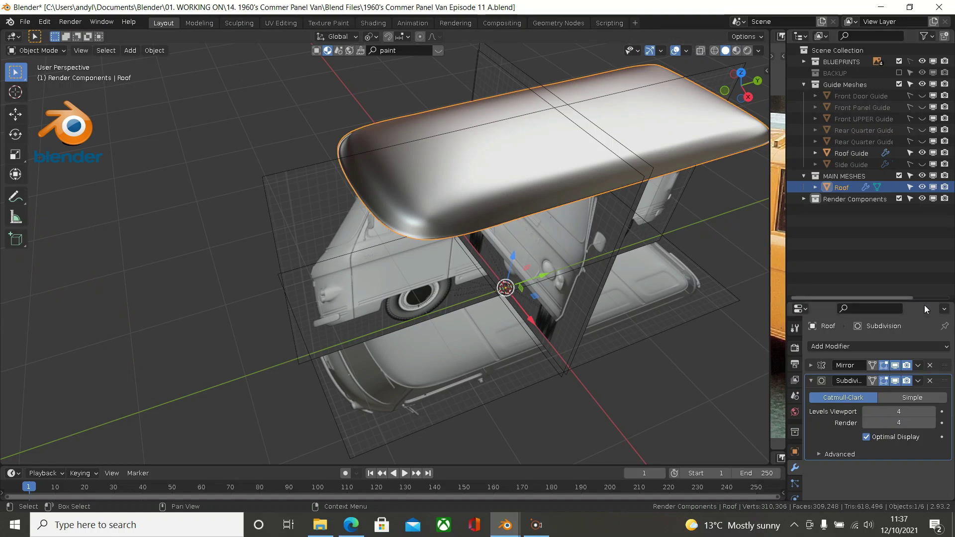
# - Collapse the Guide Meshes collection and set the Roof's Subdivision modifier to 2 viewport levels and 3 render levels
pyautogui.moveTo(924, 301); pyautogui.dragTo(924, 204)
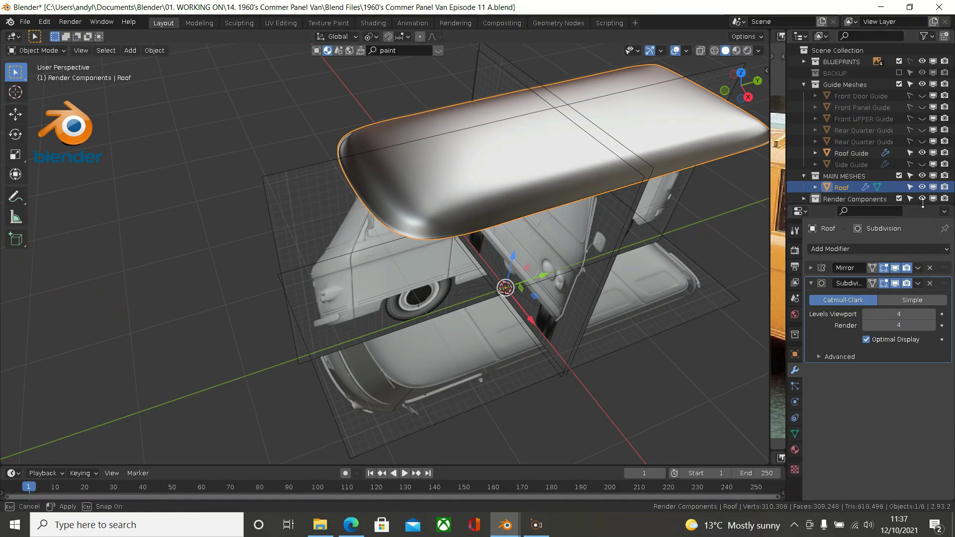
pyautogui.click(803, 84)
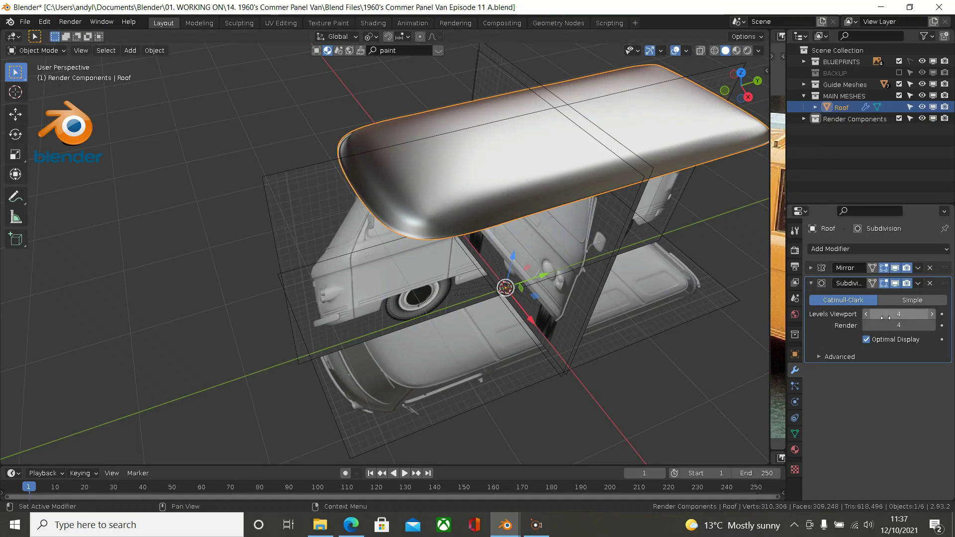
pyautogui.click(866, 314)
pyautogui.click(866, 314)
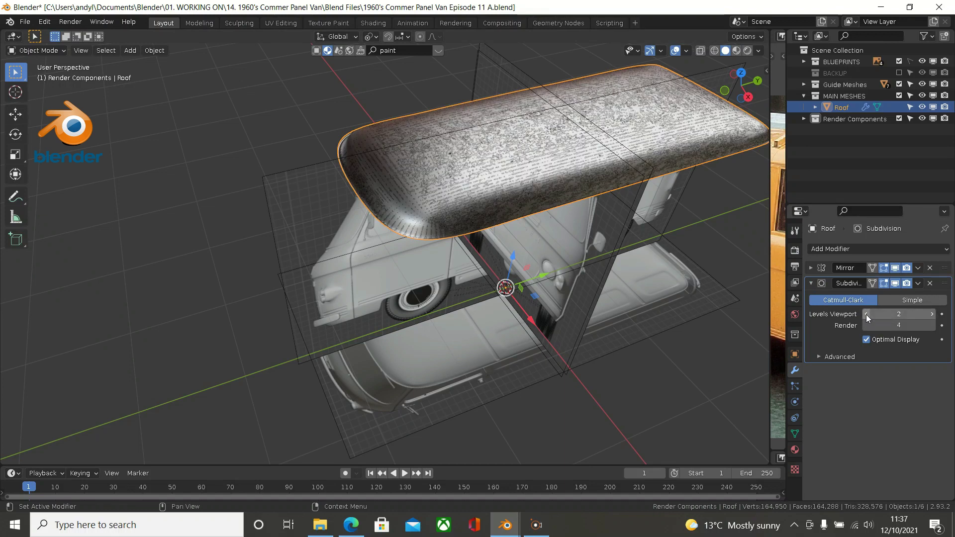
pyautogui.click(895, 325)
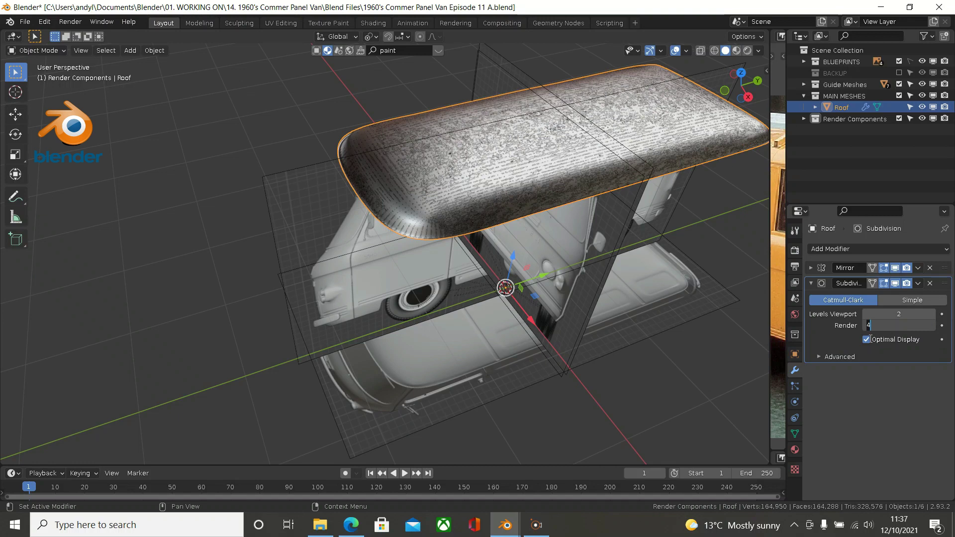
pyautogui.write('3')
pyautogui.press('Return')
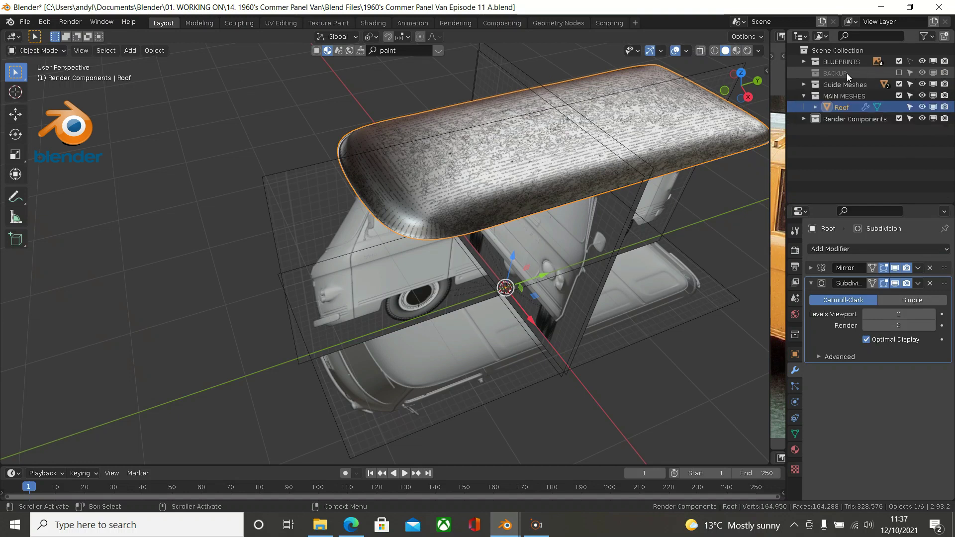
# - Hide the Roof Guide mesh in the viewport and collapse the Guide Meshes collection again
pyautogui.click(803, 84)
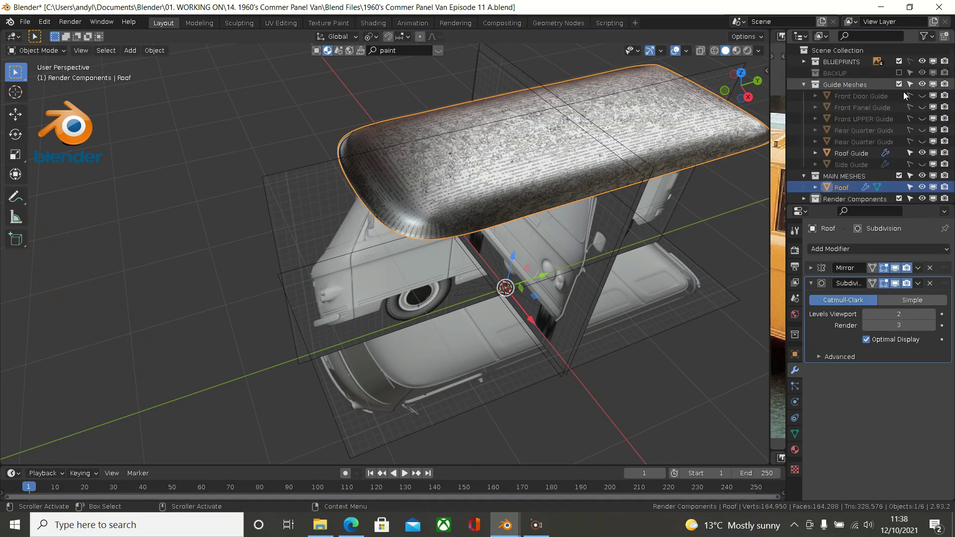
pyautogui.click(924, 154)
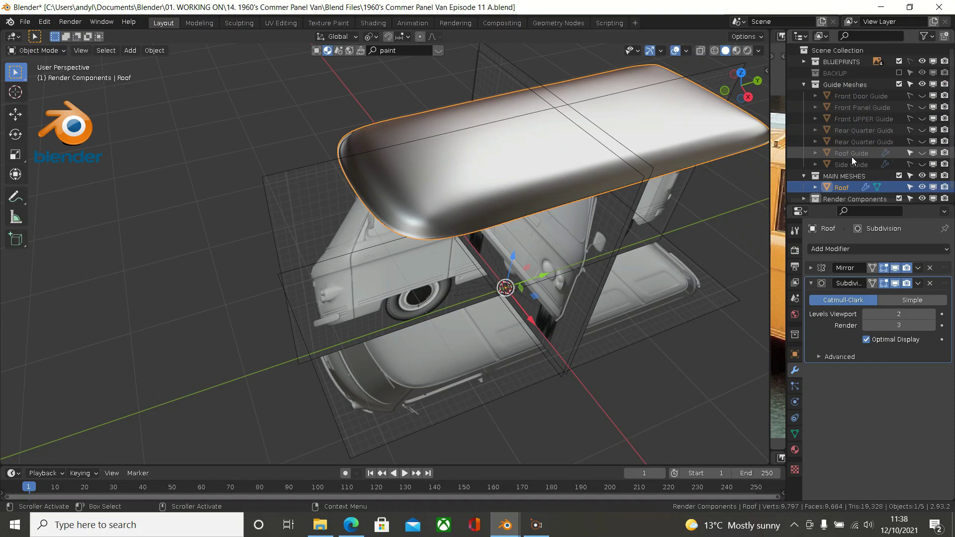
pyautogui.click(799, 85)
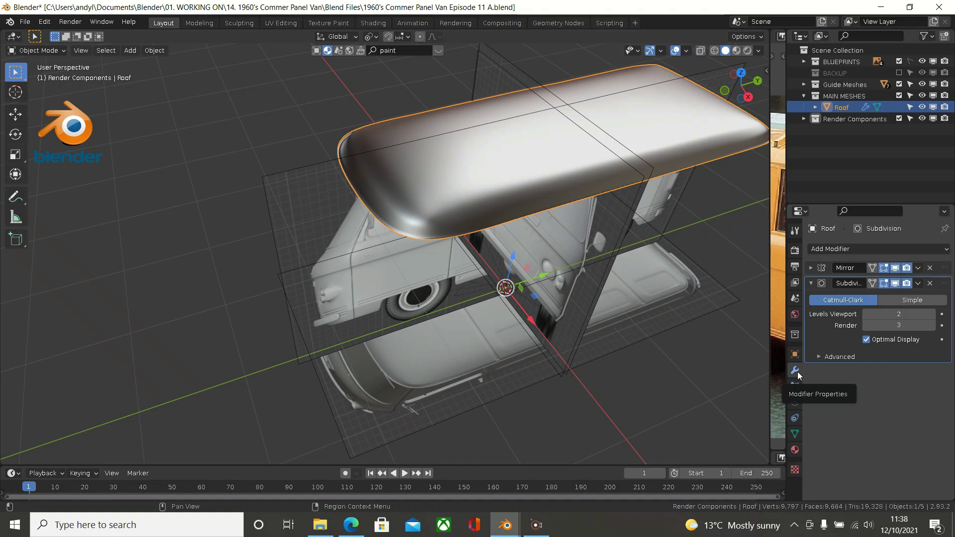
# - Add a Shrinkwrap modifier to the Roof after its Subdivision modifier, with Roof Guide as the target
pyautogui.click(810, 283)
pyautogui.click(827, 248)
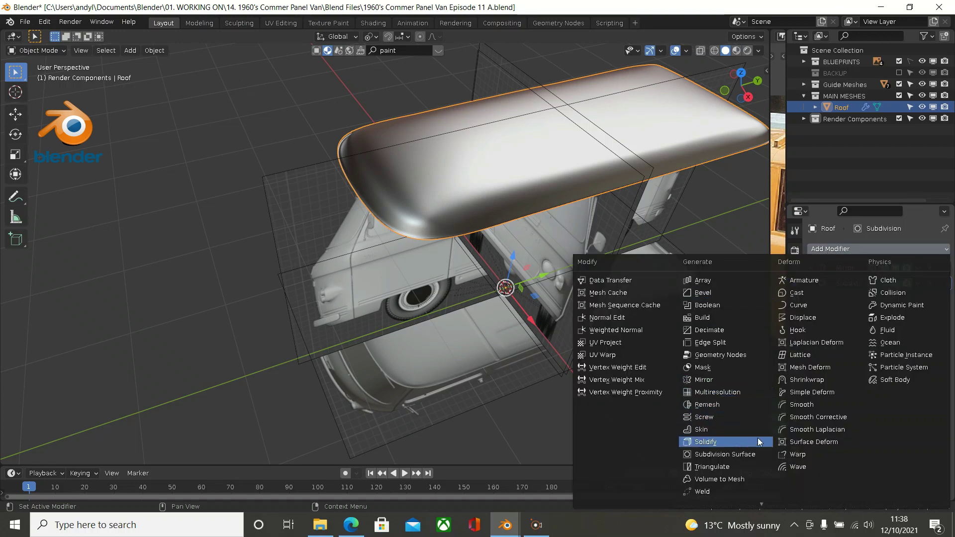
pyautogui.click(810, 380)
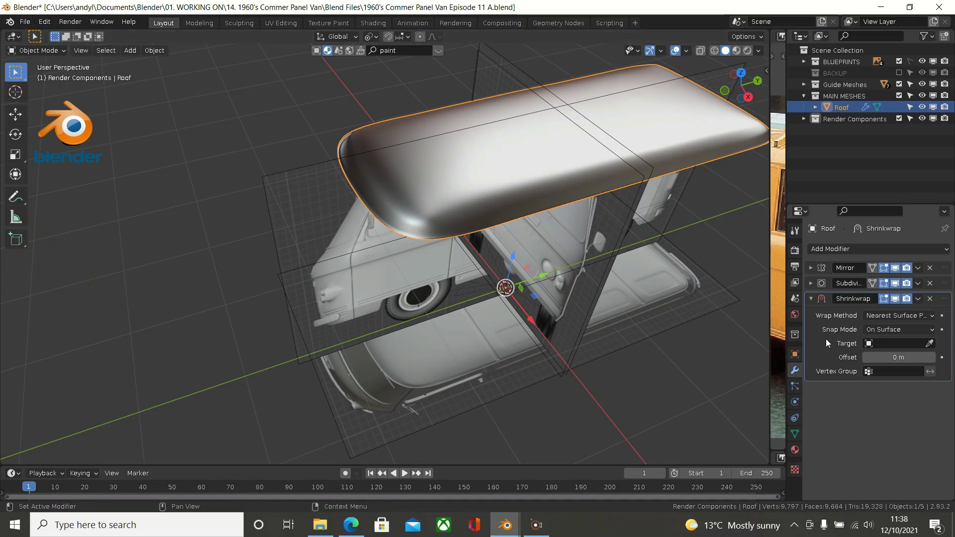
pyautogui.click(873, 342)
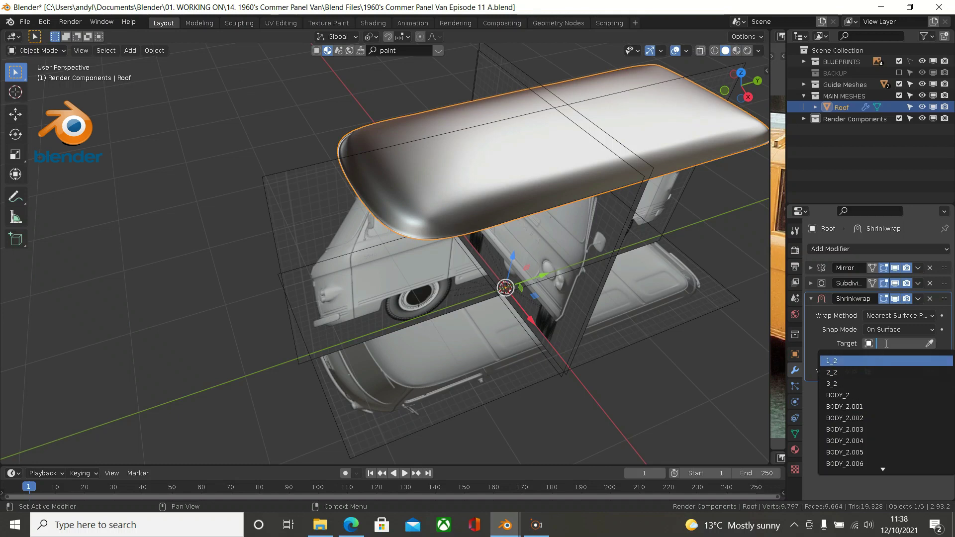
pyautogui.write('r')
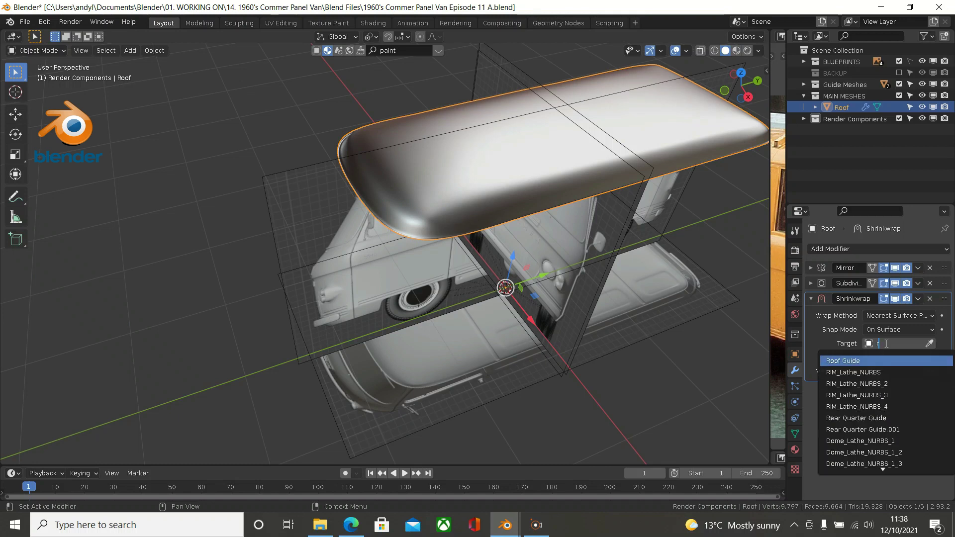
pyautogui.click(859, 359)
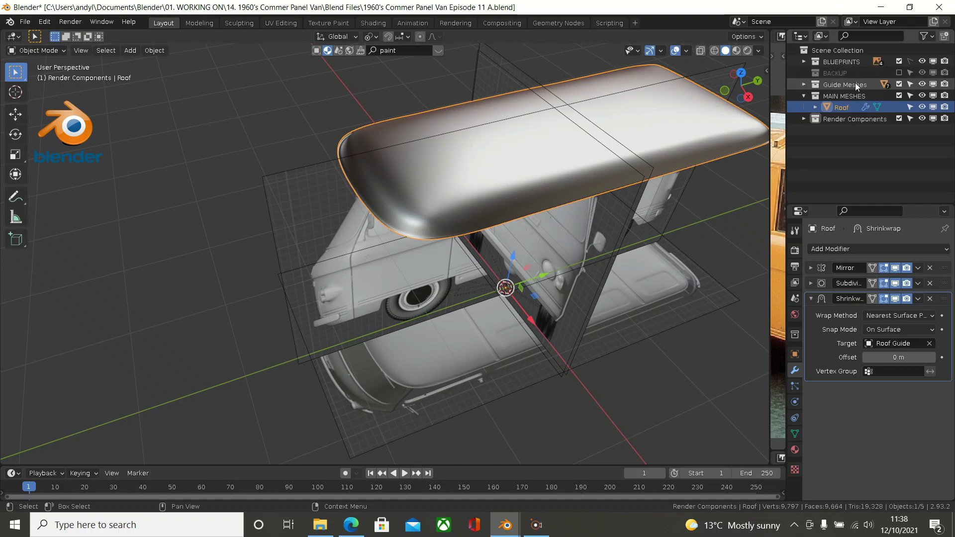
# - Create a vertex group on the Roof mesh in Edit Mode and assign all of its vertices to it
pyautogui.click(795, 434)
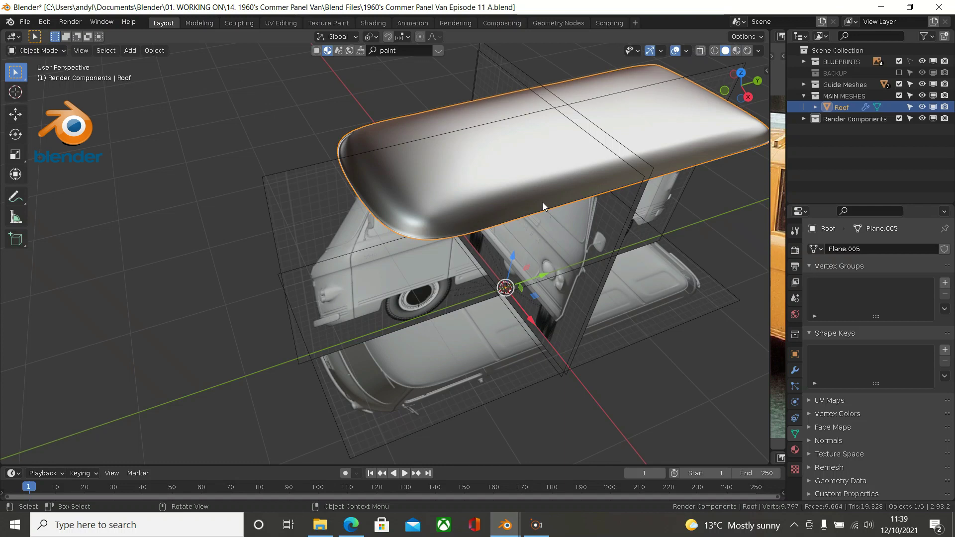
pyautogui.press('Tab')
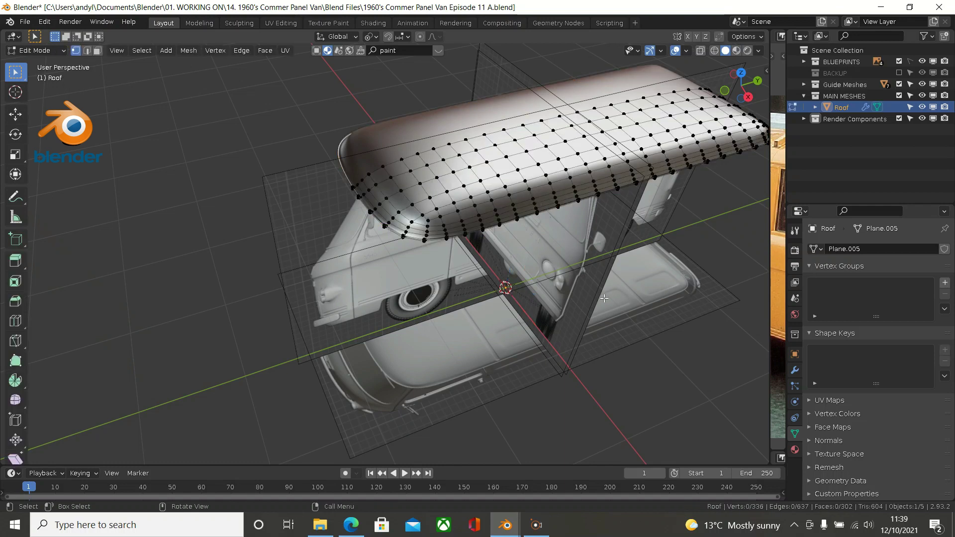
pyautogui.press('a')
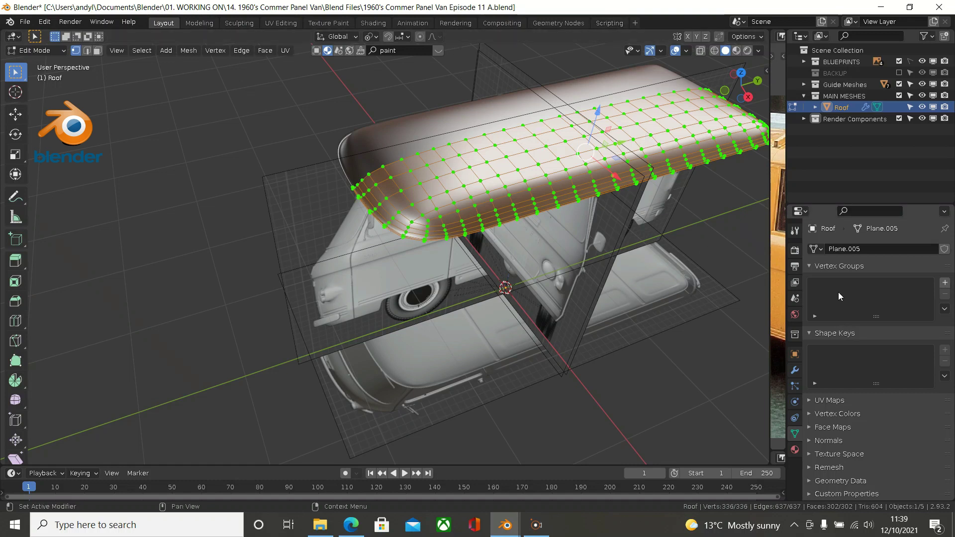
pyautogui.click(944, 283)
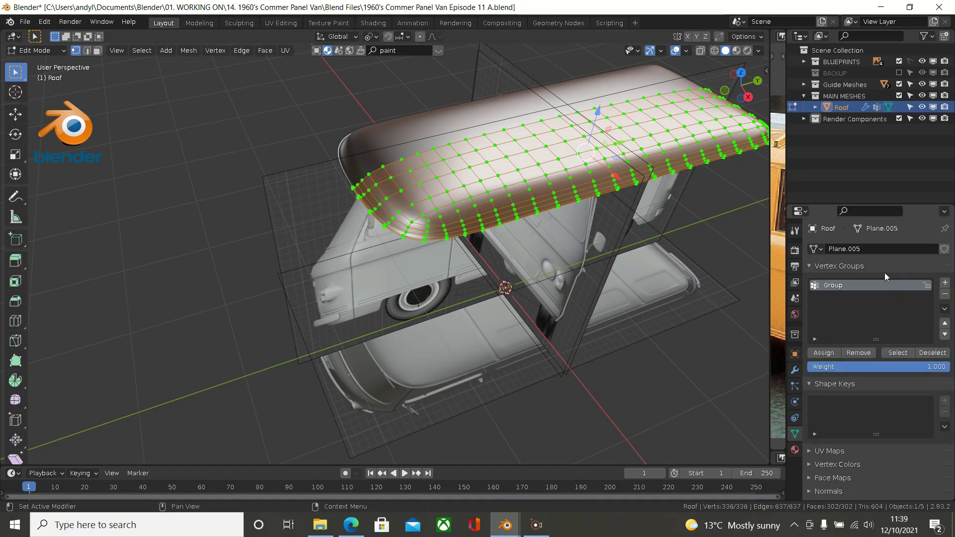
pyautogui.click(827, 354)
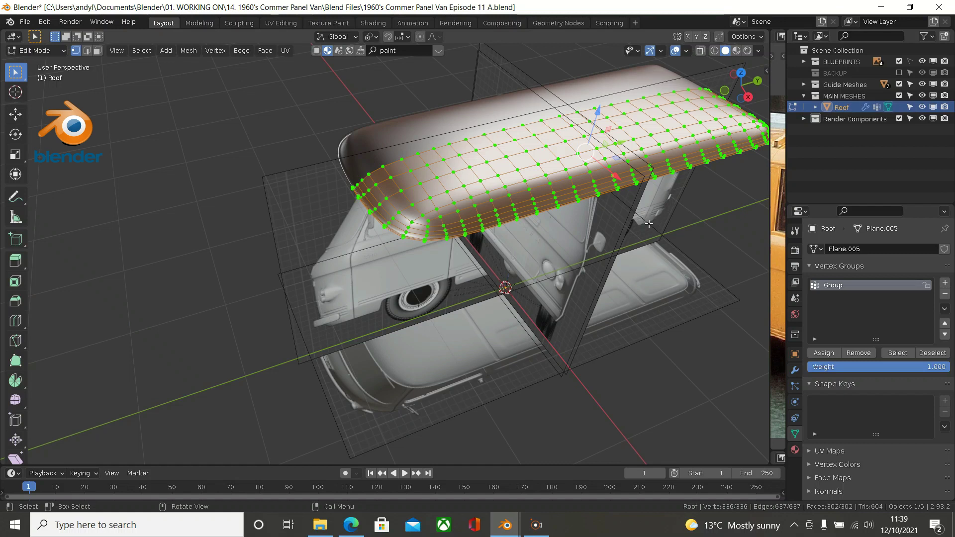
# - Display the Roof mesh in wireframe shading and view it over the van's side blueprint
pyautogui.press('KP_7')
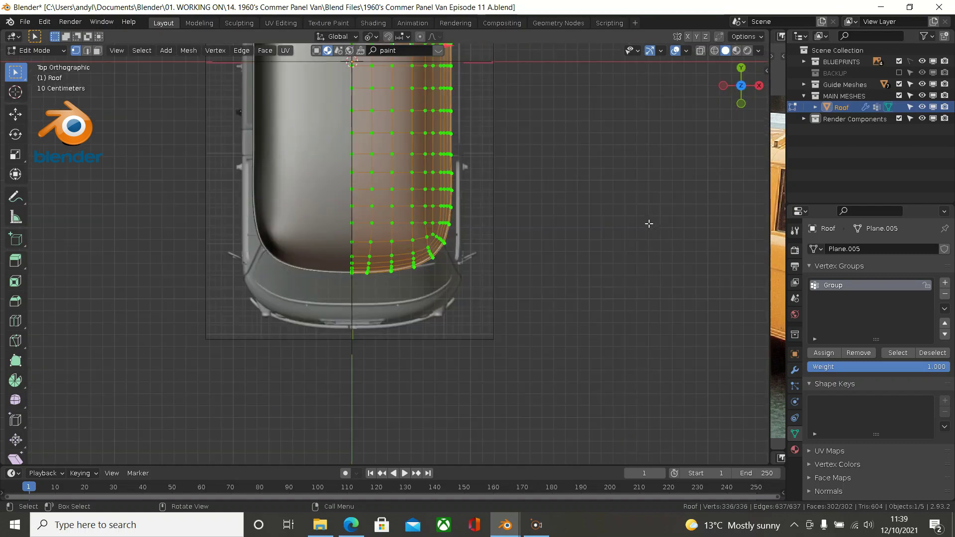
pyautogui.keyDown('shift'); pyautogui.moveTo(555, 227); pyautogui.dragTo(557, 372, button='middle'); pyautogui.keyUp('shift')
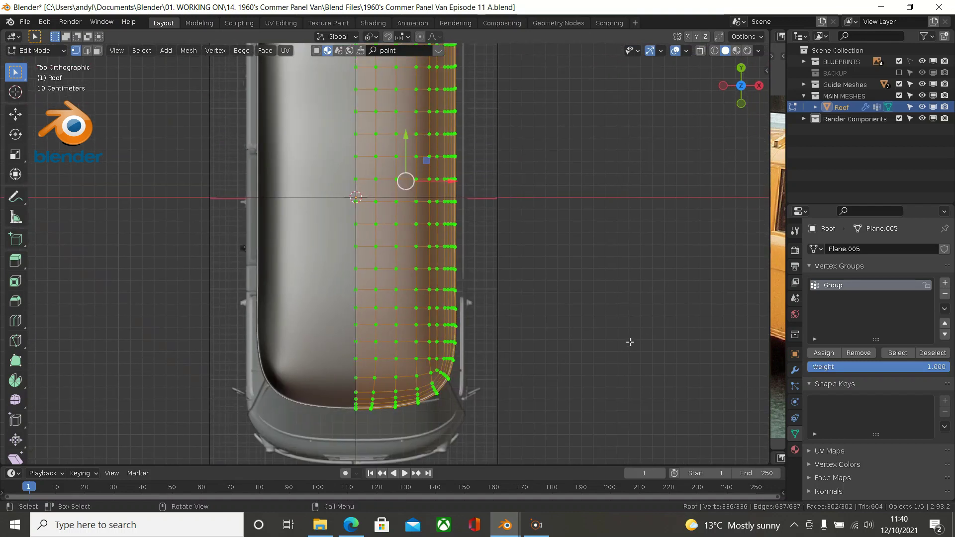
pyautogui.press('KP_3')
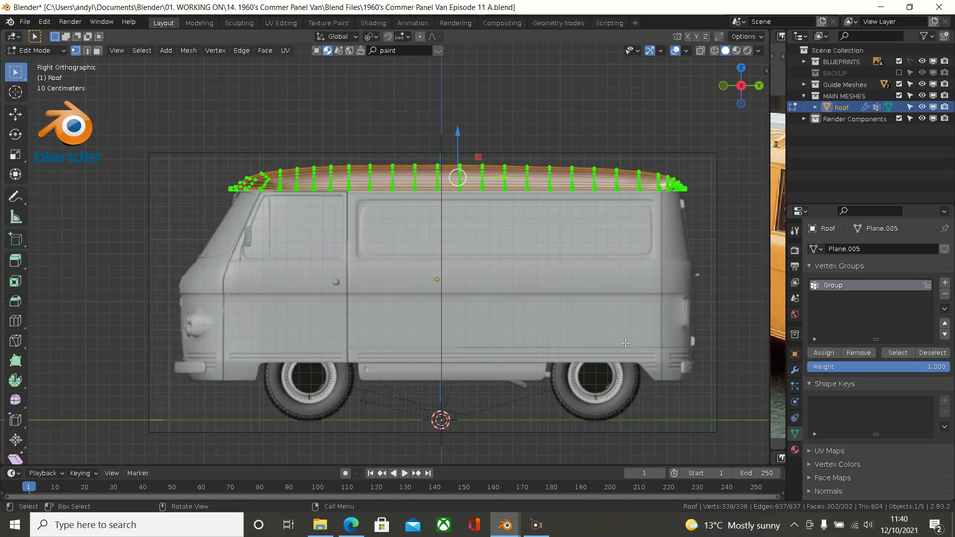
pyautogui.press('z')
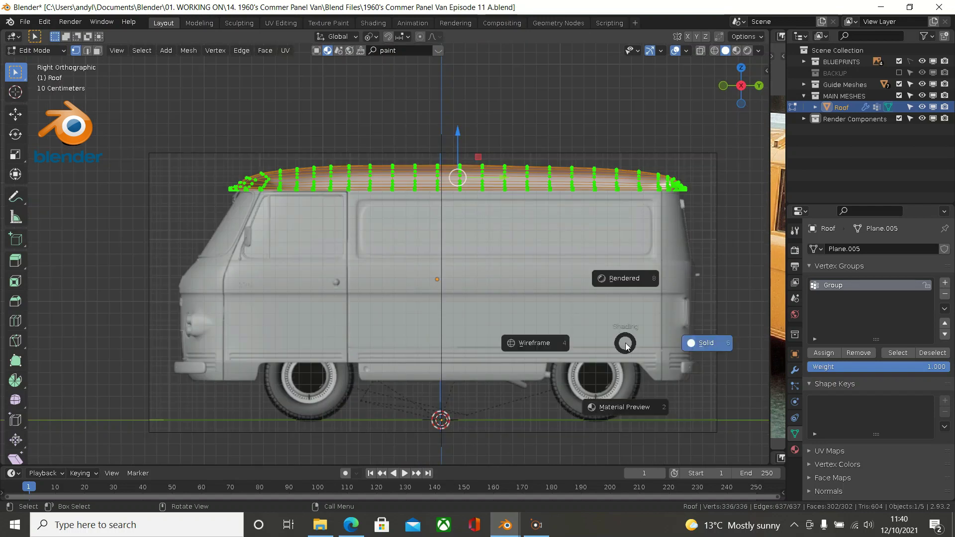
pyautogui.click(541, 342)
pyautogui.scroll(1, 563, 249)
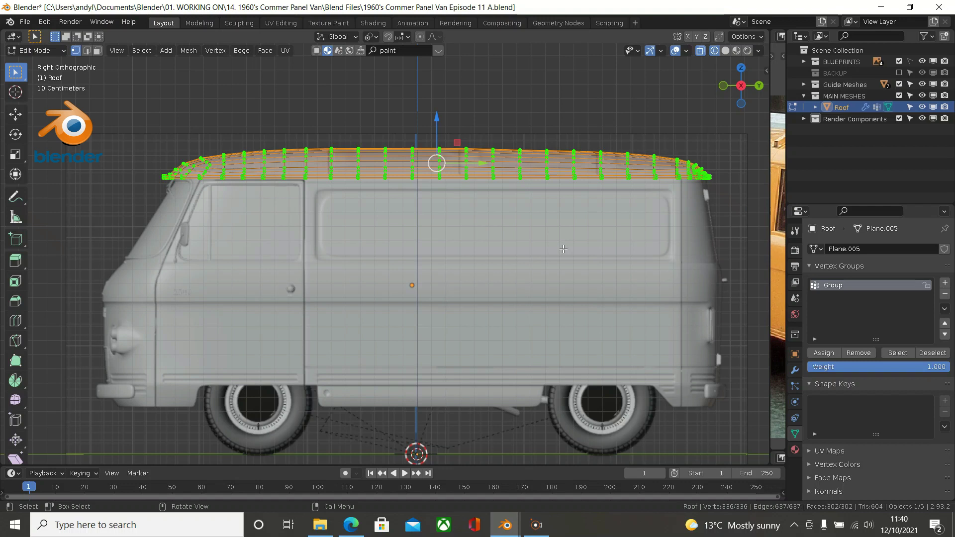
# - Hide the Roof's geometry and examine the roof groove positions on the side and top blueprints
pyautogui.press('h')
pyautogui.scroll(3, 429, 362)
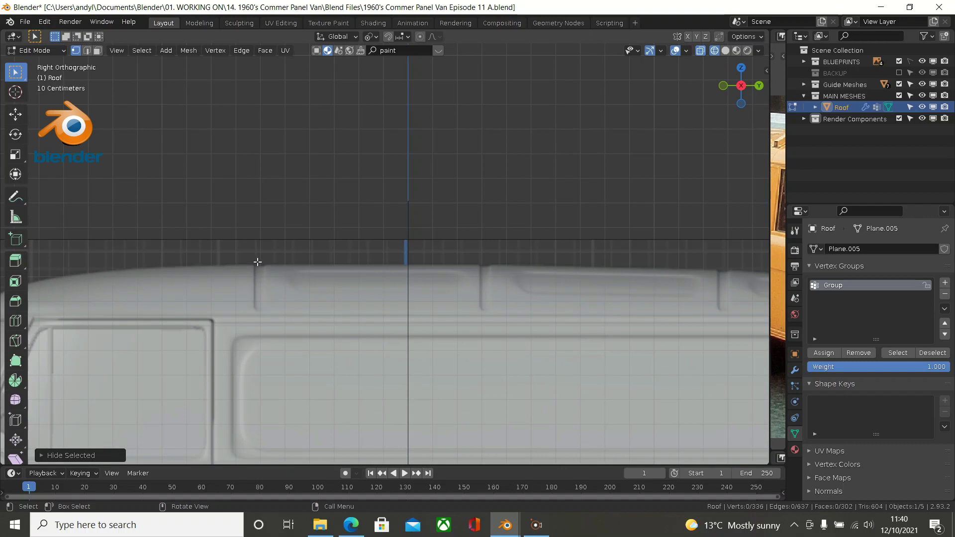
pyautogui.scroll(-4, 257, 264)
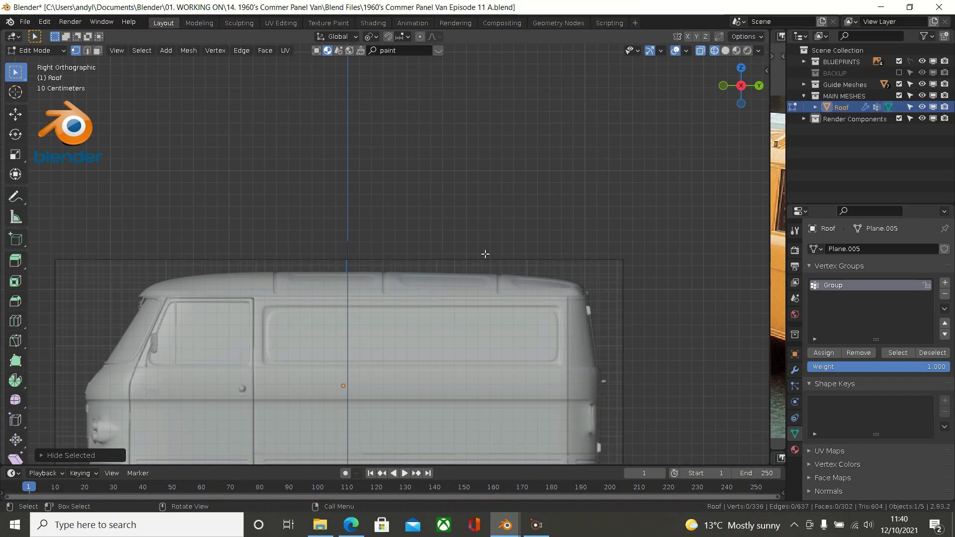
pyautogui.press('KP_7')
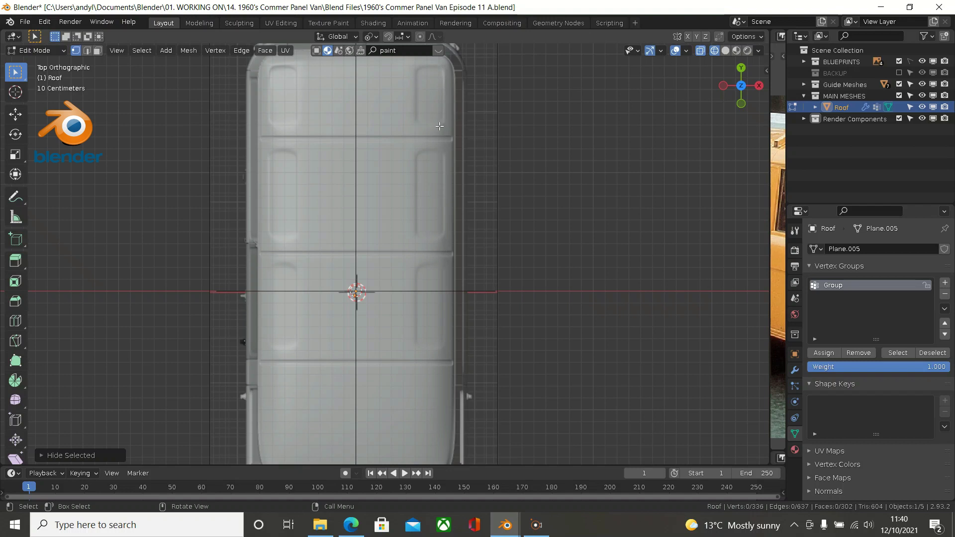
pyautogui.scroll(-1, 419, 143)
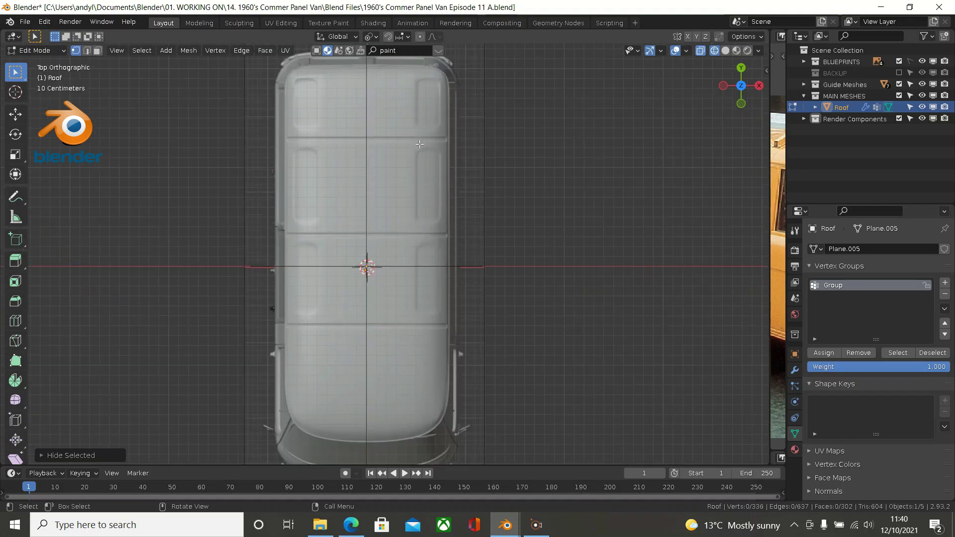
pyautogui.moveTo(402, 240); pyautogui.dragTo(333, 287, button='middle')
pyautogui.moveTo(297, 179)
pyautogui.mouseDown(button='middle')
pyautogui.moveTo(260, 190)
pyautogui.moveTo(295, 183)
pyautogui.mouseUp(button='middle')
pyautogui.press('KP_7')
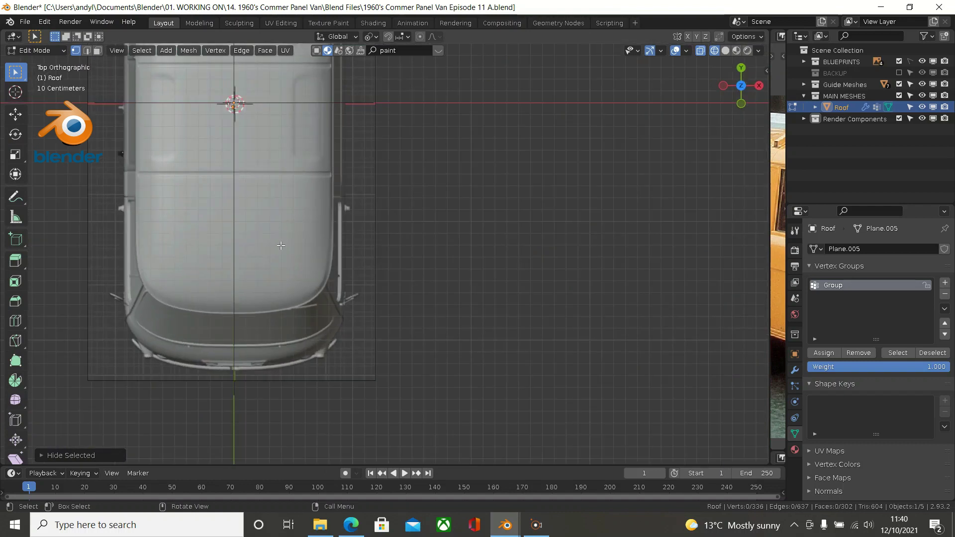
pyautogui.scroll(-1, 279, 245)
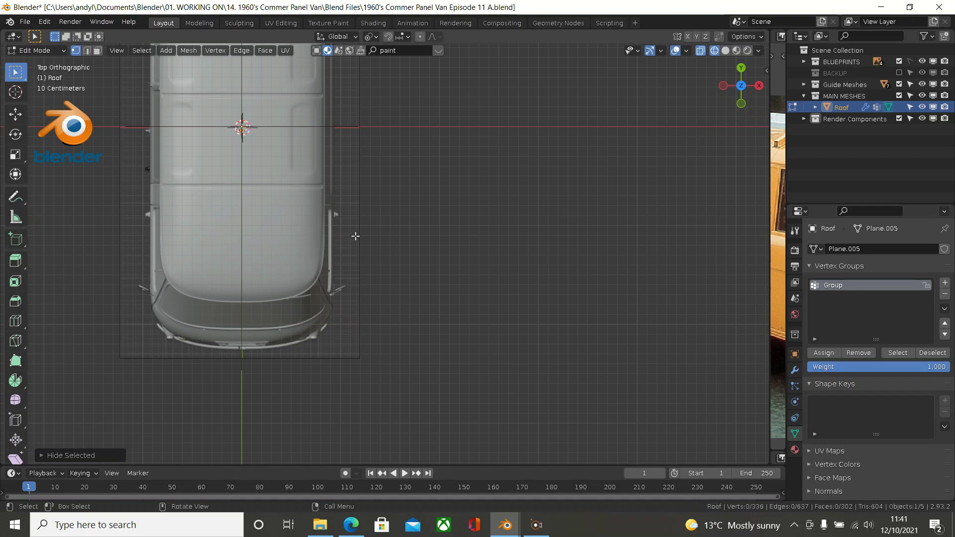
# - Reveal the hidden Roof geometry and slide the edge loop nearest the front roof groove onto the groove's forward edge
pyautogui.hotkey('alt', 'h')
pyautogui.scroll(3, 355, 236)
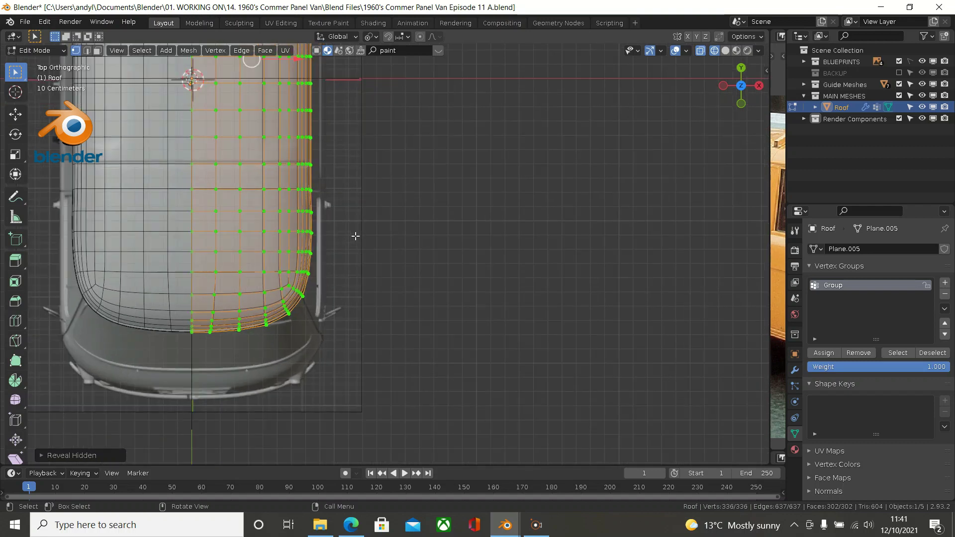
pyautogui.scroll(-1, 355, 236)
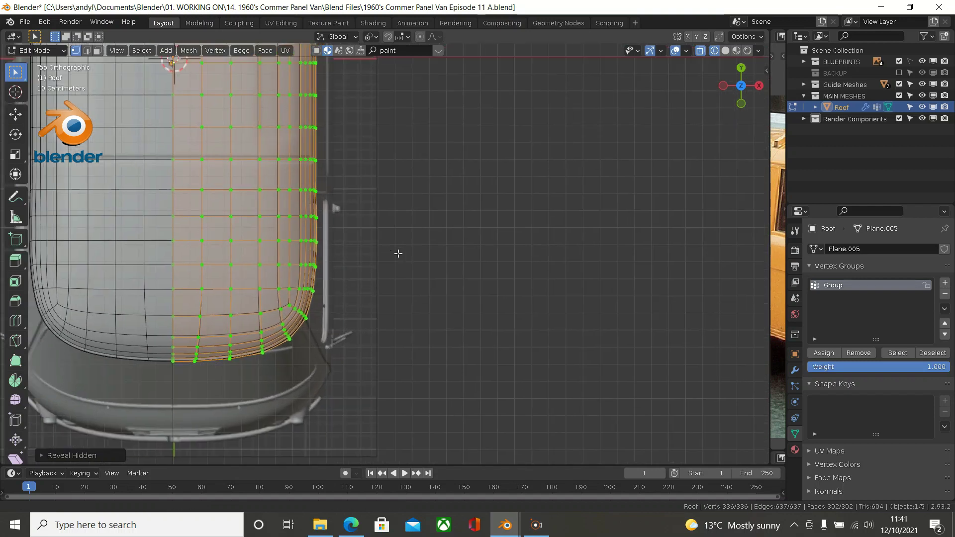
pyautogui.keyDown('shift'); pyautogui.moveTo(395, 253); pyautogui.dragTo(492, 308, button='middle'); pyautogui.keyUp('shift')
pyautogui.scroll(4, 317, 202)
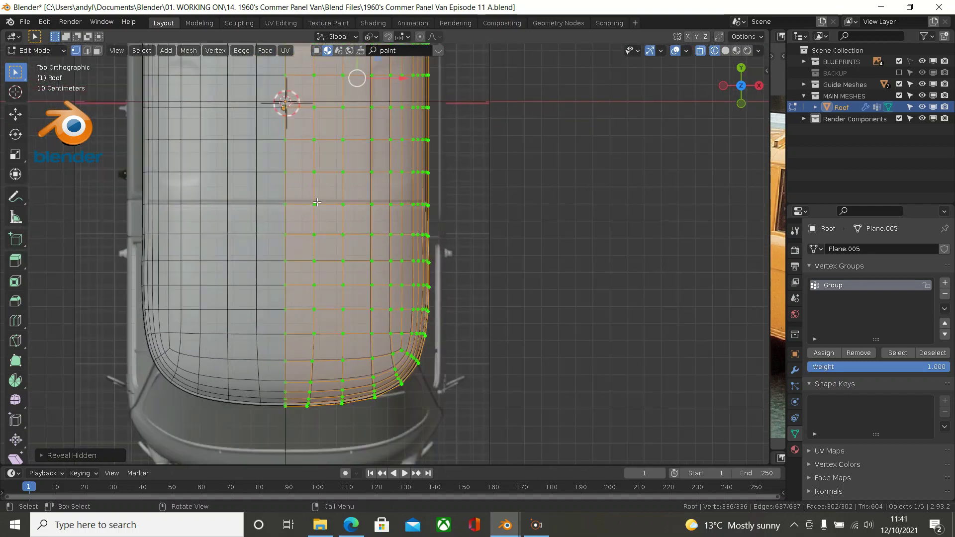
pyautogui.scroll(1, 317, 201)
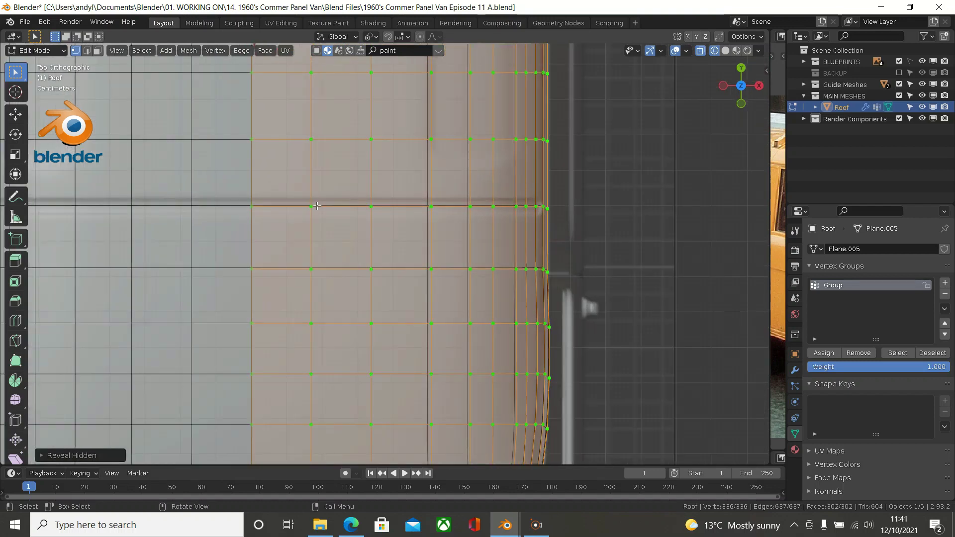
pyautogui.press('alt')
pyautogui.keyDown('alt'); pyautogui.click(329, 207); pyautogui.keyUp('alt')
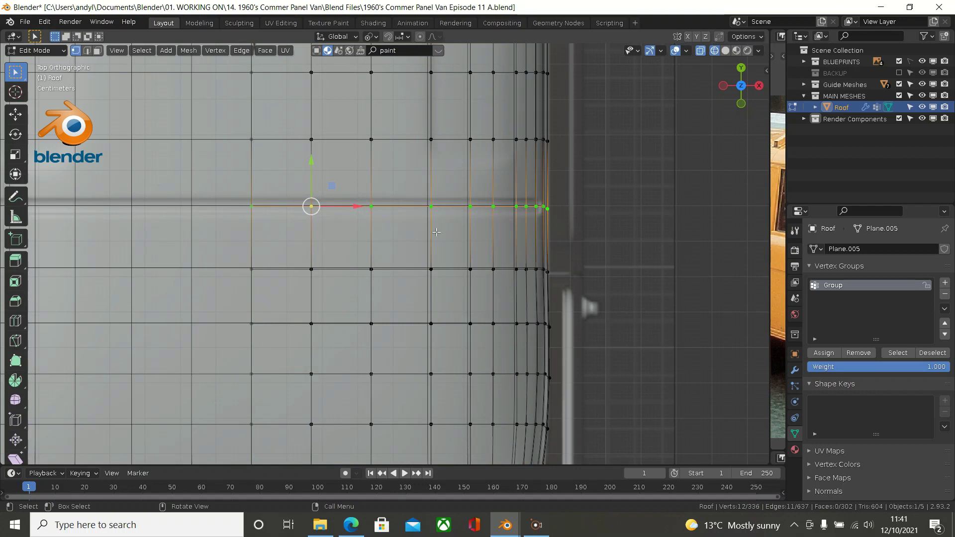
pyautogui.press('g')
pyautogui.press('g')
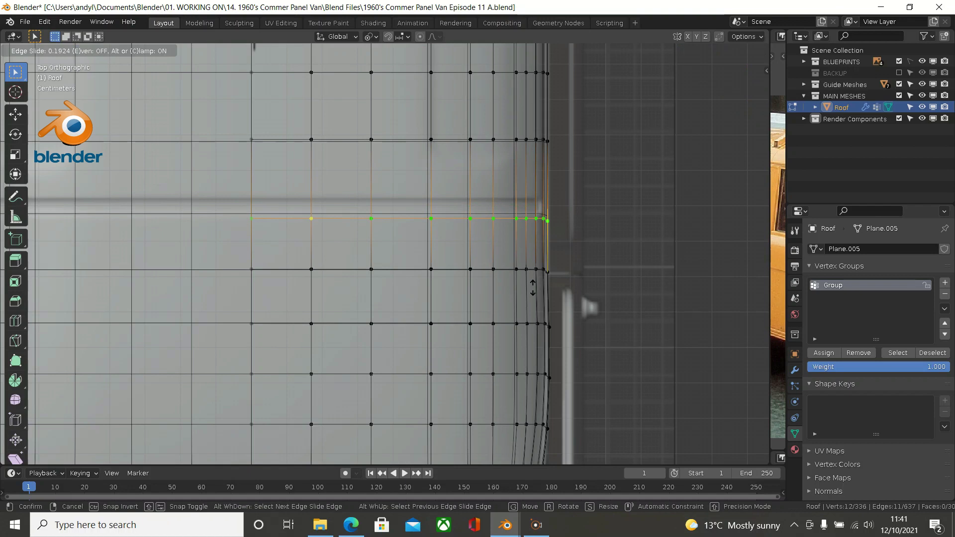
pyautogui.click(532, 287)
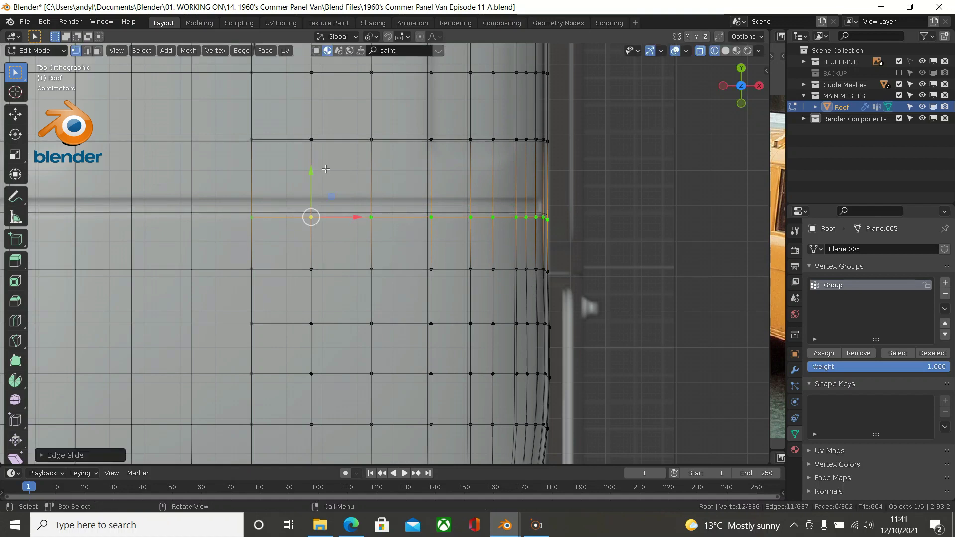
# - Add a loop cut across the Roof along the rear edge of the front groove
pyautogui.hotkey('ctrl', 'r')
pyautogui.click(359, 185)
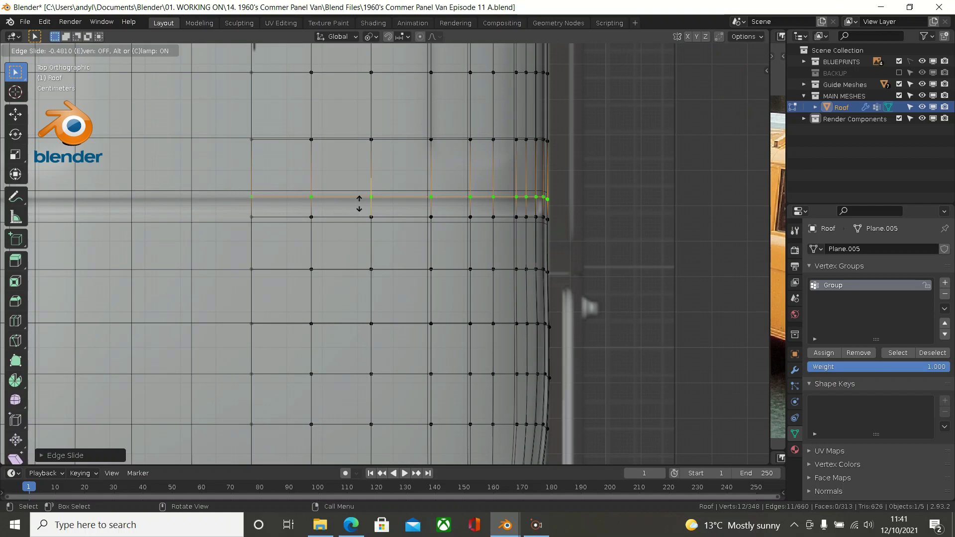
pyautogui.click(359, 202)
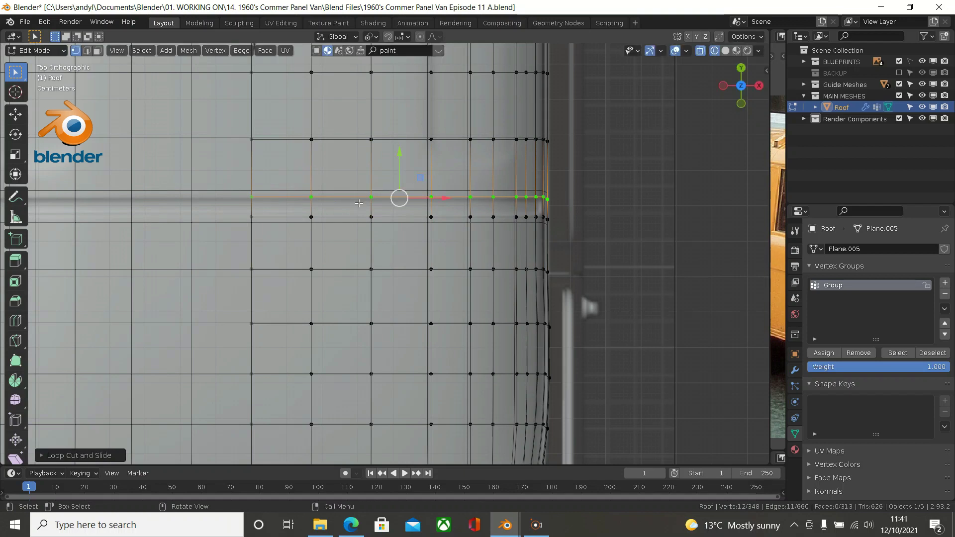
# - Select the eight-face strip between the groove's two edge loops, short of the roof's outer edge, and inset it about 0.0048 m
pyautogui.scroll(2, 369, 199)
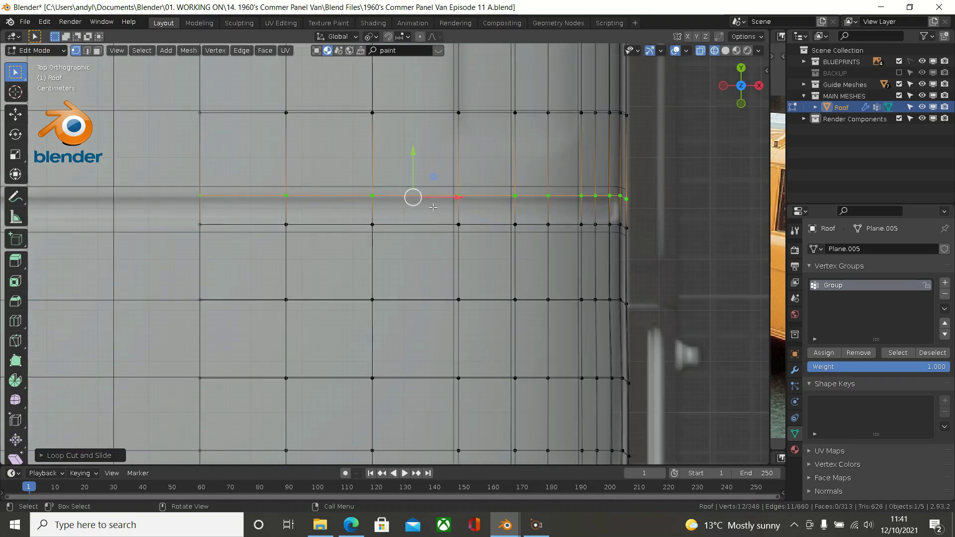
pyautogui.scroll(-1, 457, 204)
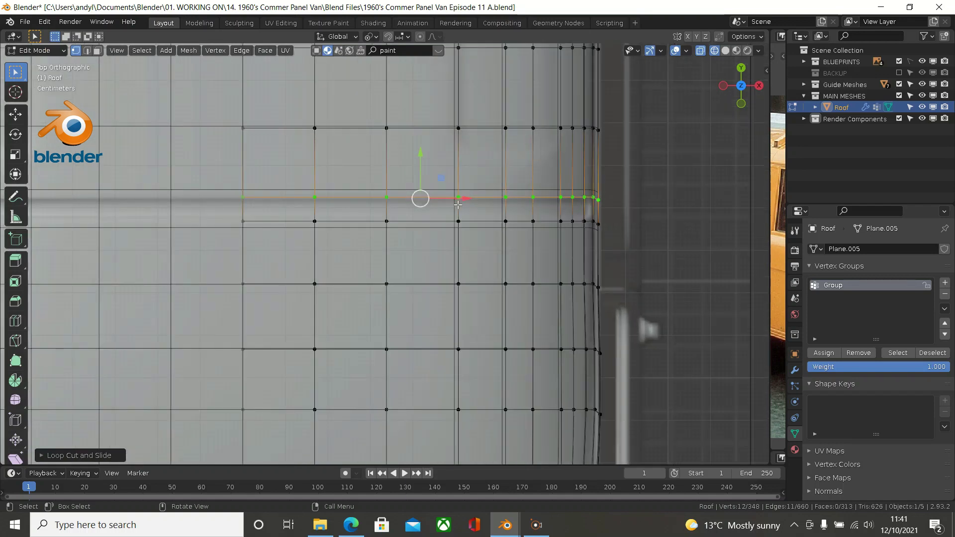
pyautogui.scroll(3, 488, 199)
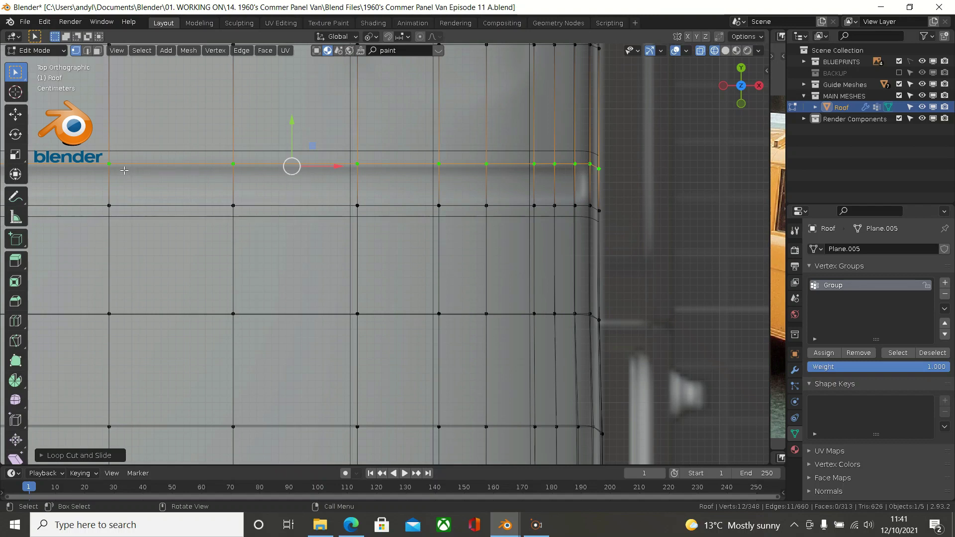
pyautogui.click(110, 164)
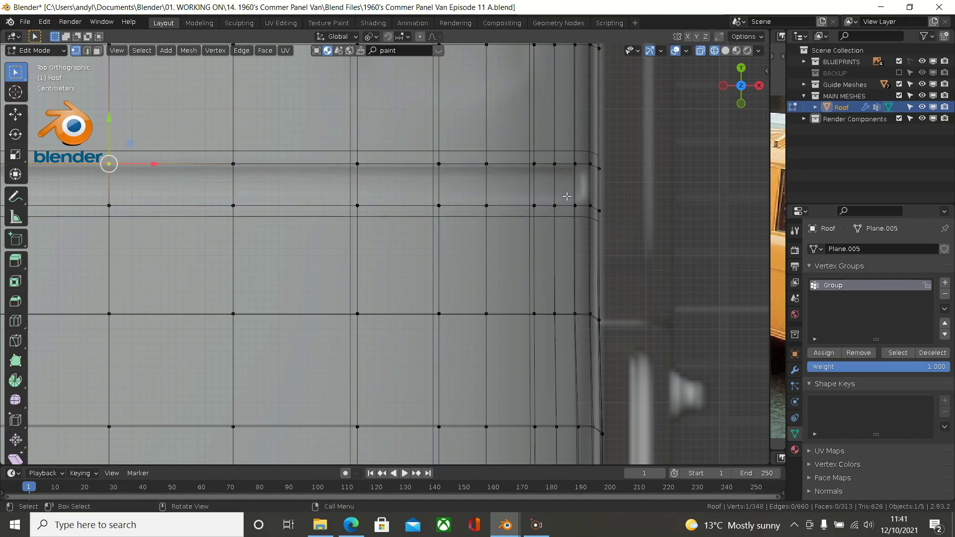
pyautogui.keyDown('ctrl'); pyautogui.keyDown('shift'); pyautogui.click(590, 205); pyautogui.keyUp('shift'); pyautogui.keyUp('ctrl')
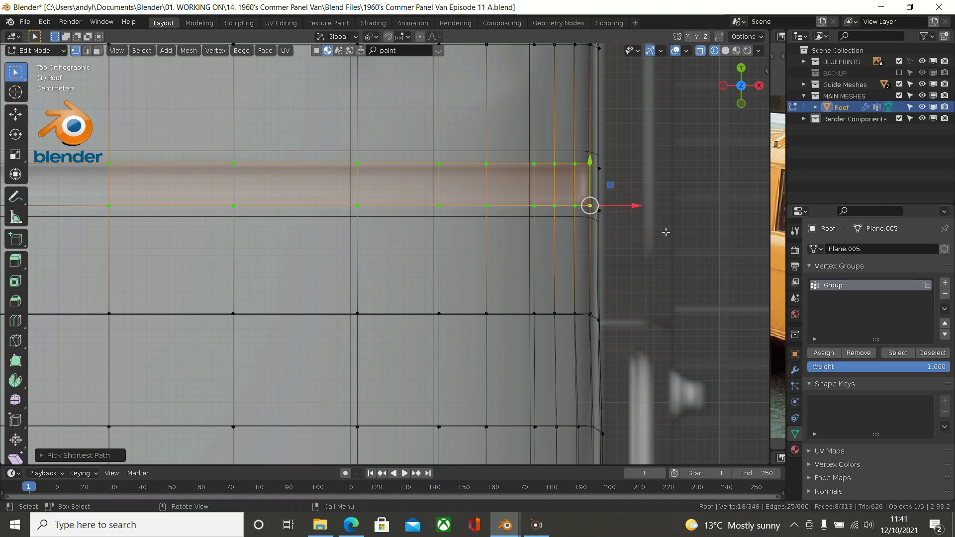
pyautogui.press('i')
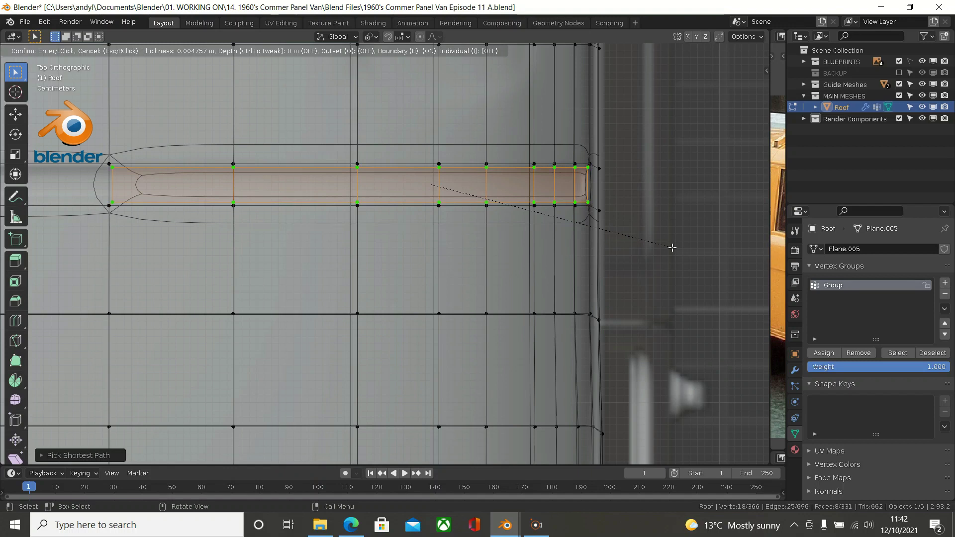
pyautogui.click(671, 247)
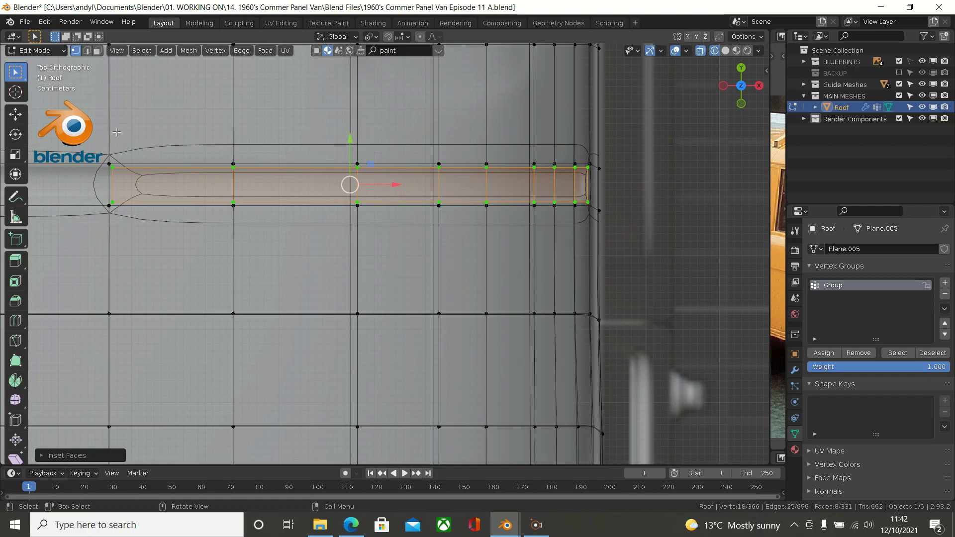
# - Turn off the Boundary option for the groove's face inset and inspect the inset's inner end
pyautogui.scroll(-1, 121, 164)
pyautogui.scroll(1, 159, 168)
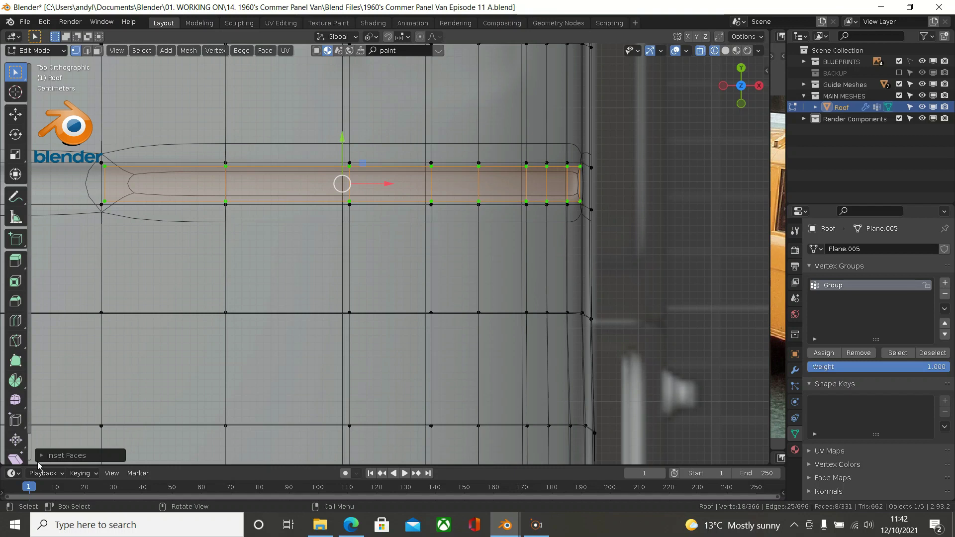
pyautogui.click(39, 460)
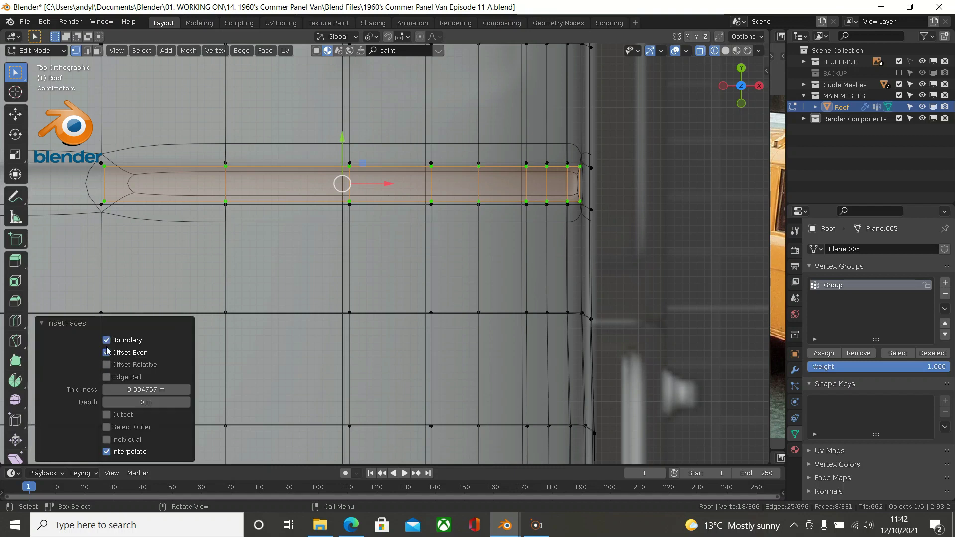
pyautogui.click(44, 325)
pyautogui.click(44, 461)
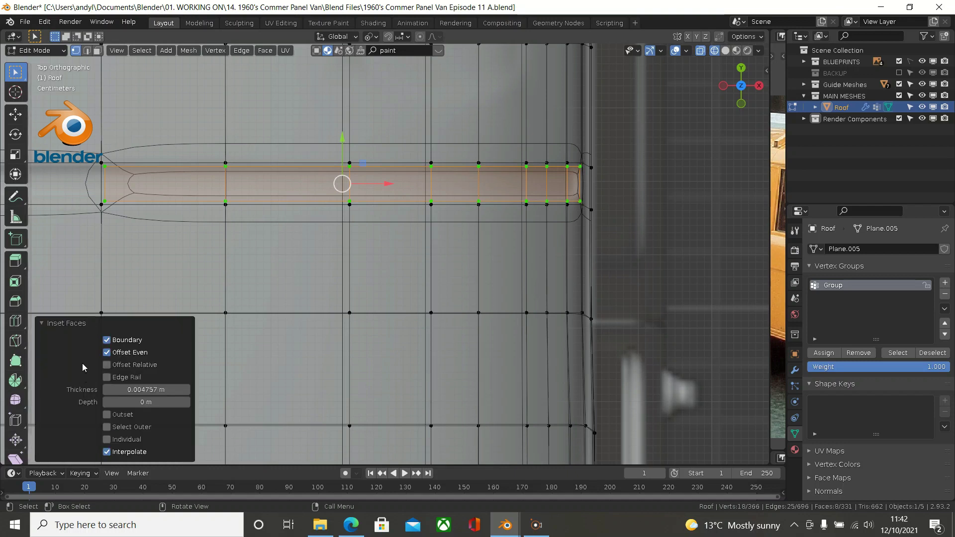
pyautogui.click(113, 344)
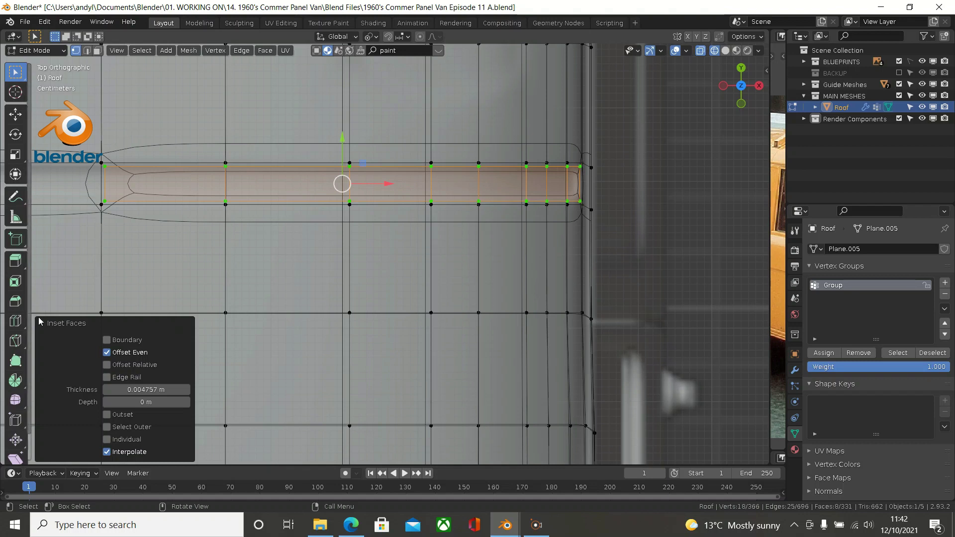
pyautogui.click(107, 340)
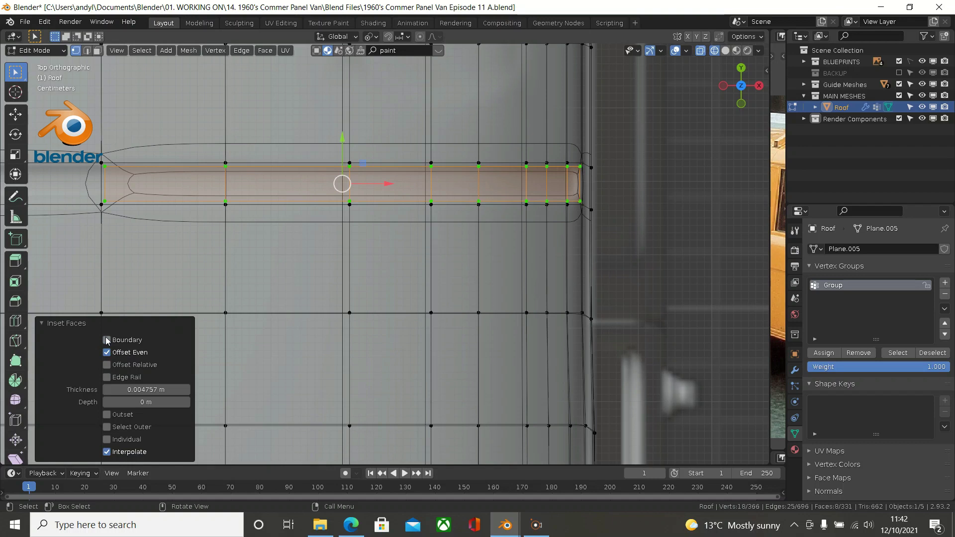
pyautogui.click(45, 323)
pyautogui.scroll(2, 110, 246)
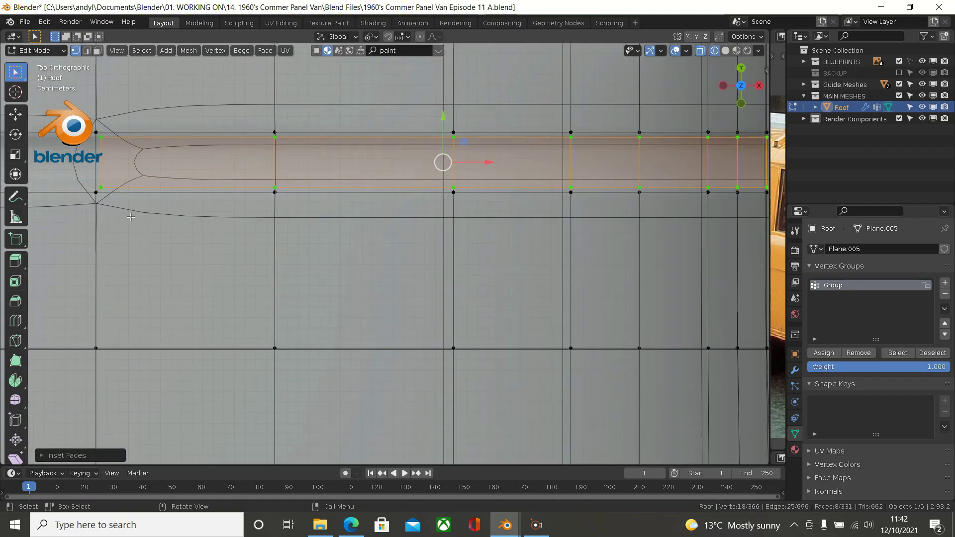
pyautogui.keyDown('shift'); pyautogui.moveTo(130, 217); pyautogui.dragTo(209, 219, button='middle'); pyautogui.keyUp('shift')
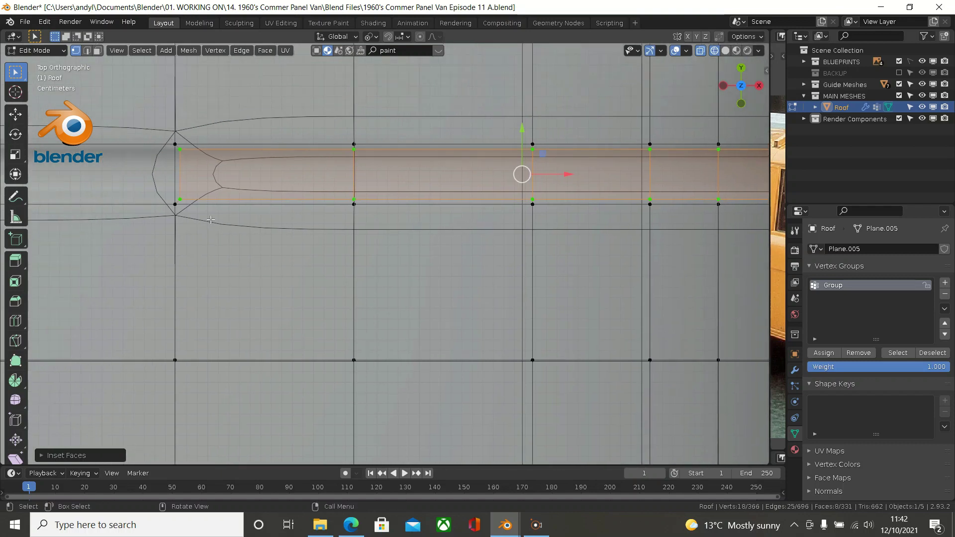
pyautogui.scroll(1, 210, 219)
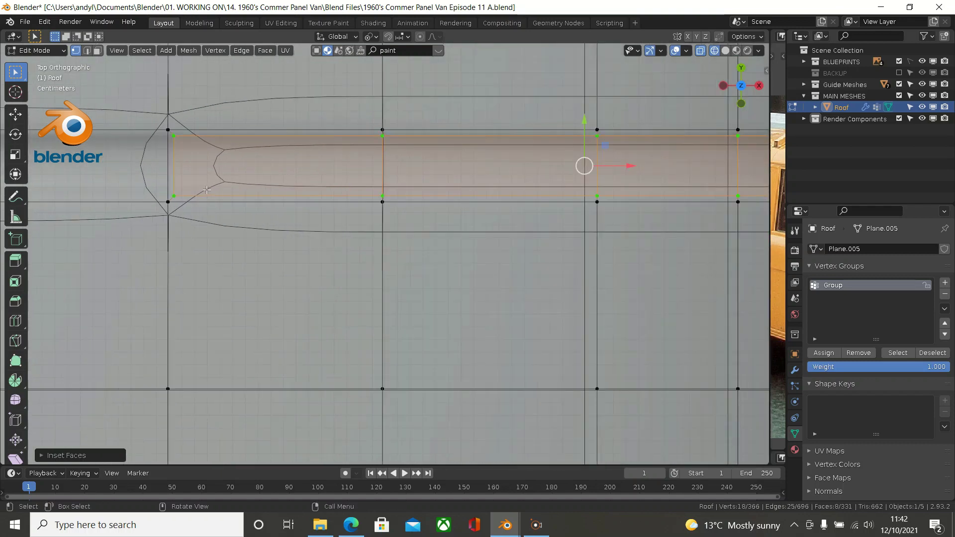
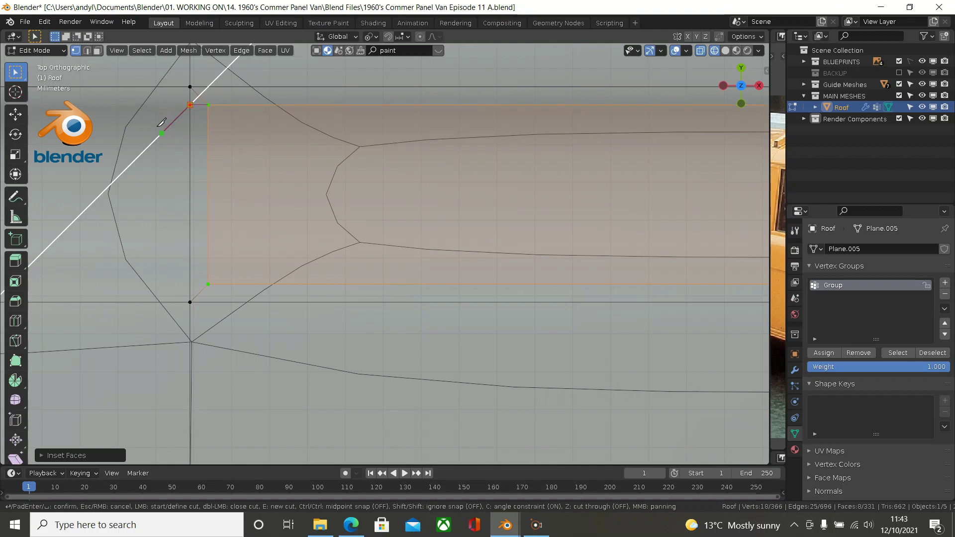
# - Knife-cut straight across from both inner-end corners of the groove inset to the strip's original end edge
pyautogui.click(162, 122)
pyautogui.press('Return')
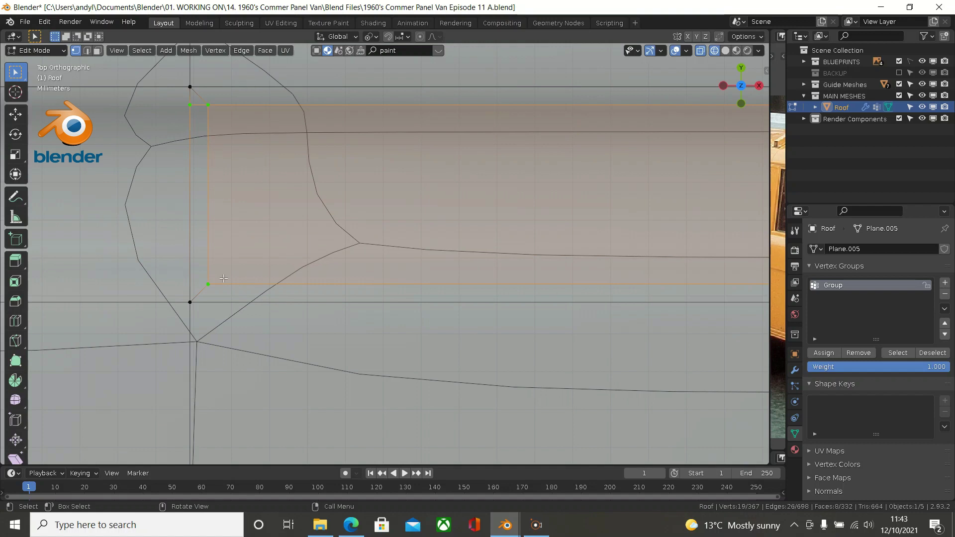
pyautogui.press('k')
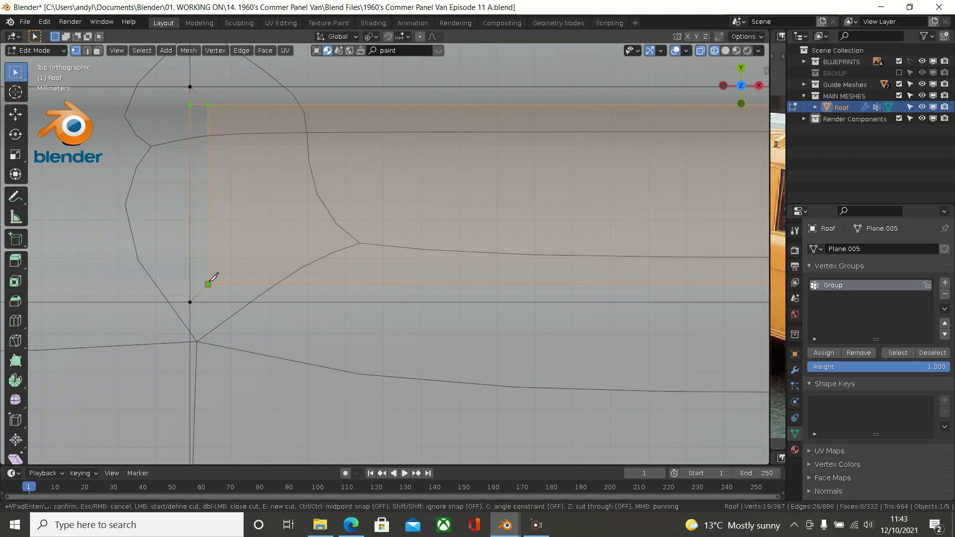
pyautogui.click(209, 282)
pyautogui.press('c')
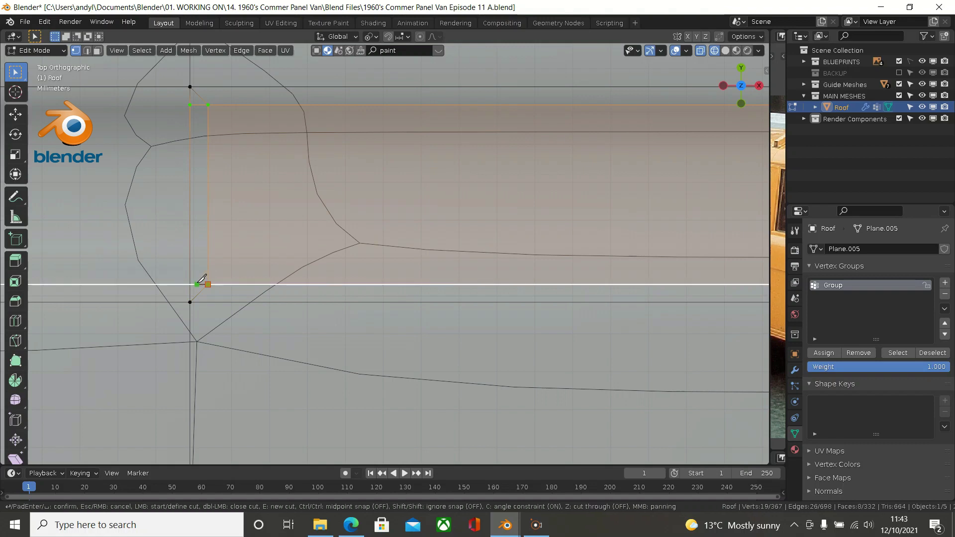
pyautogui.click(192, 280)
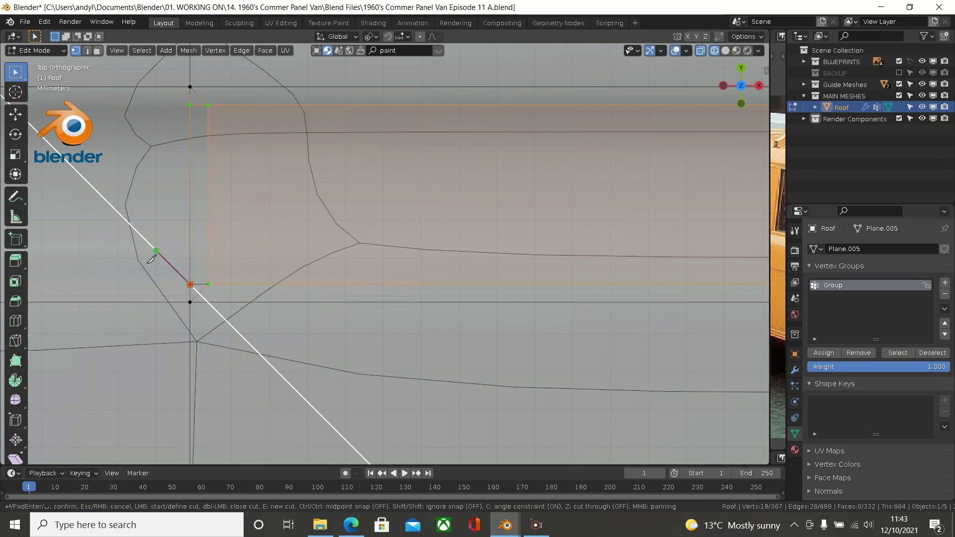
pyautogui.press('Return')
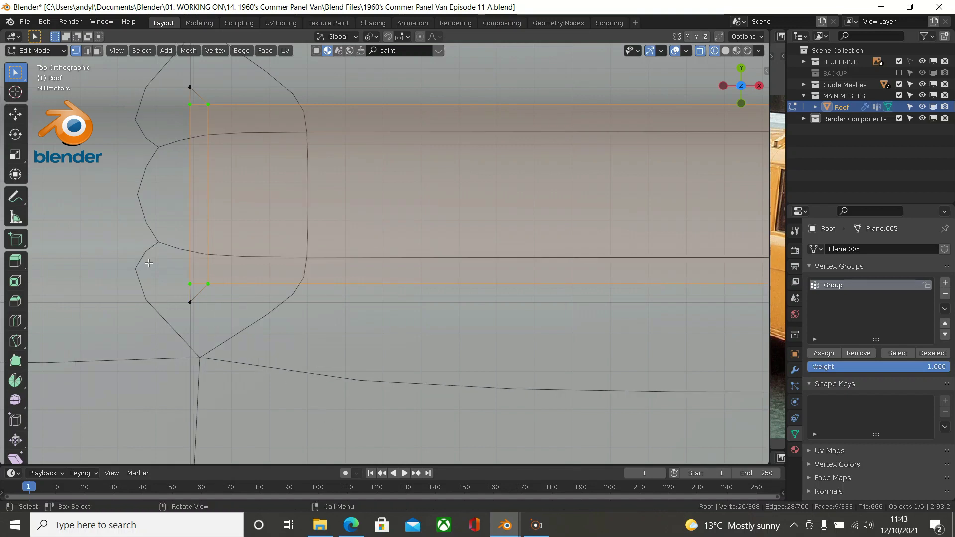
# - Merge each inner-end corner vertex of the inset At Last onto the knife-cut vertex beside it
pyautogui.click(218, 106)
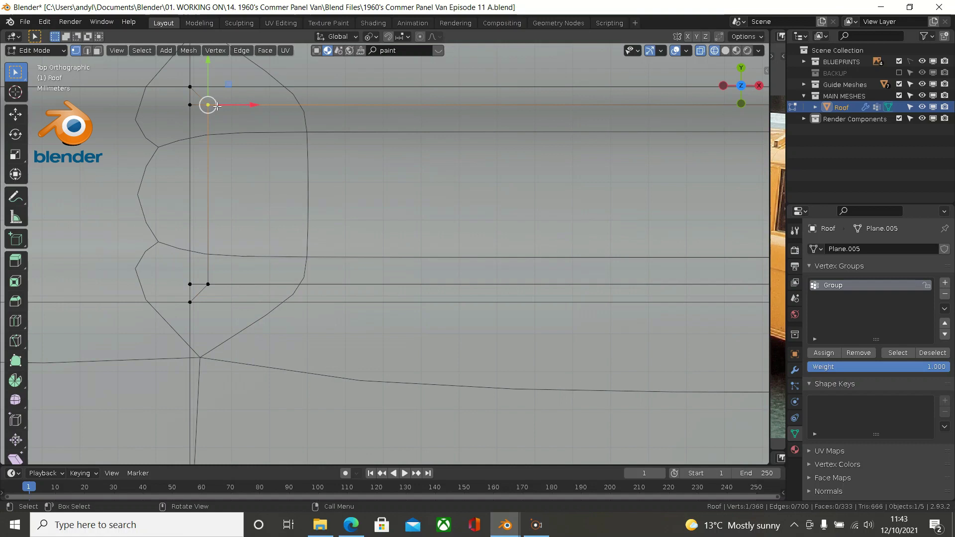
pyautogui.keyDown('shift'); pyautogui.click(190, 105); pyautogui.keyUp('shift')
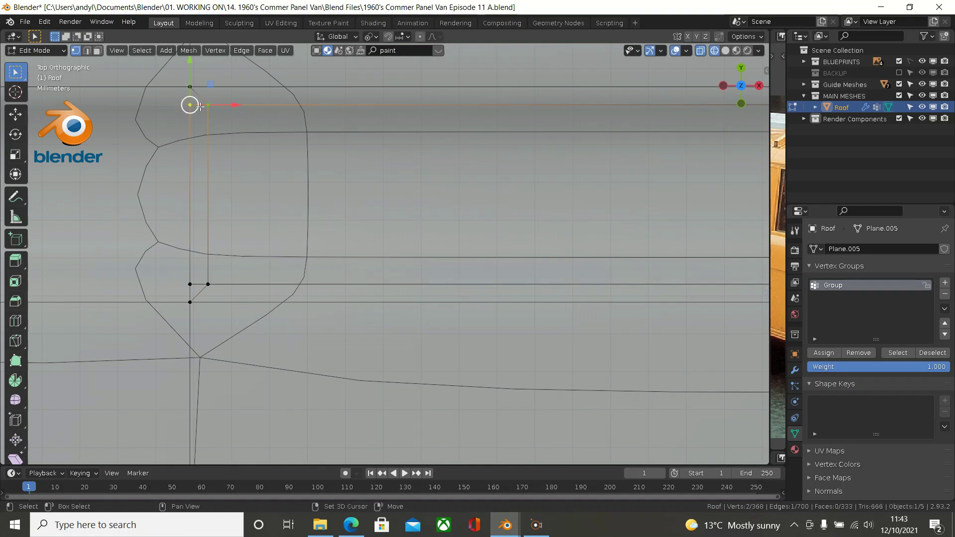
pyautogui.press('m')
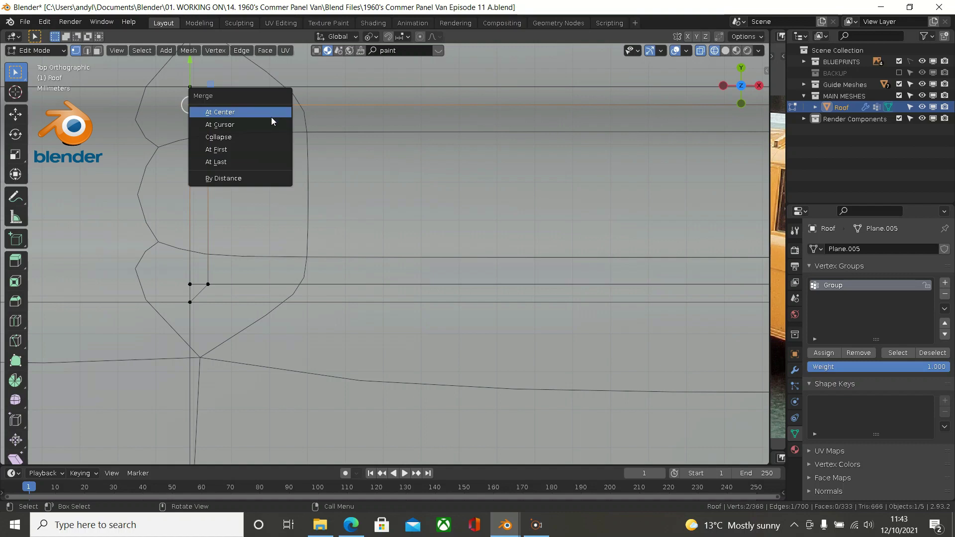
pyautogui.click(264, 160)
pyautogui.click(207, 284)
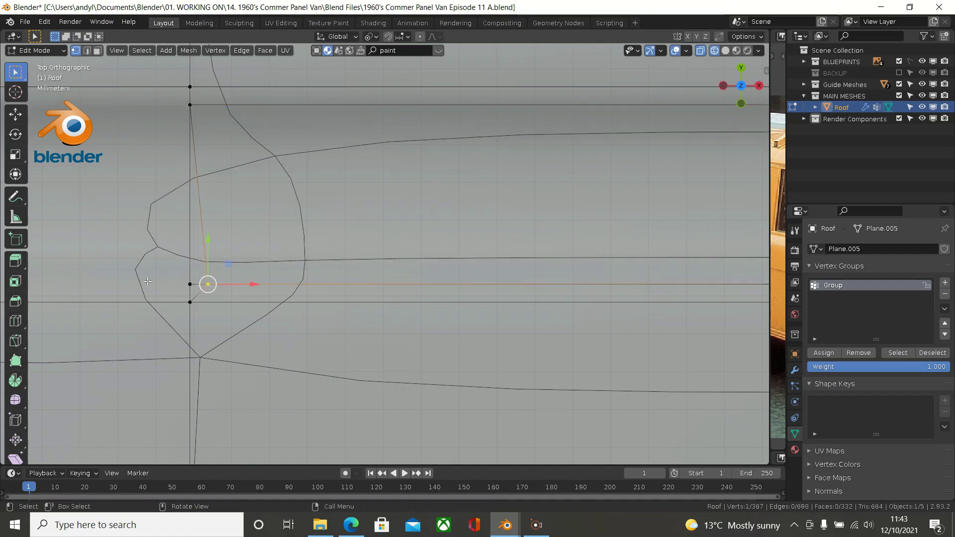
pyautogui.keyDown('shift'); pyautogui.click(189, 284); pyautogui.keyUp('shift')
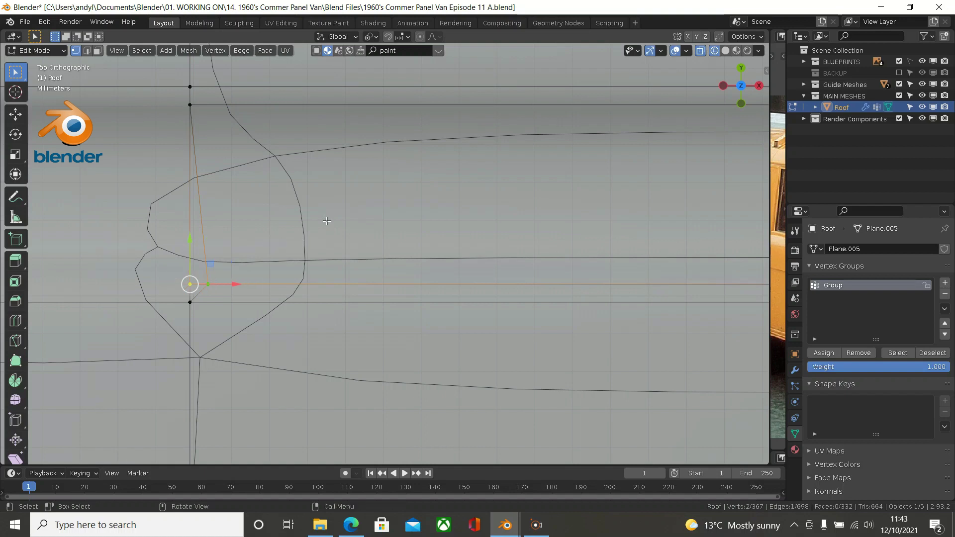
pyautogui.press('m')
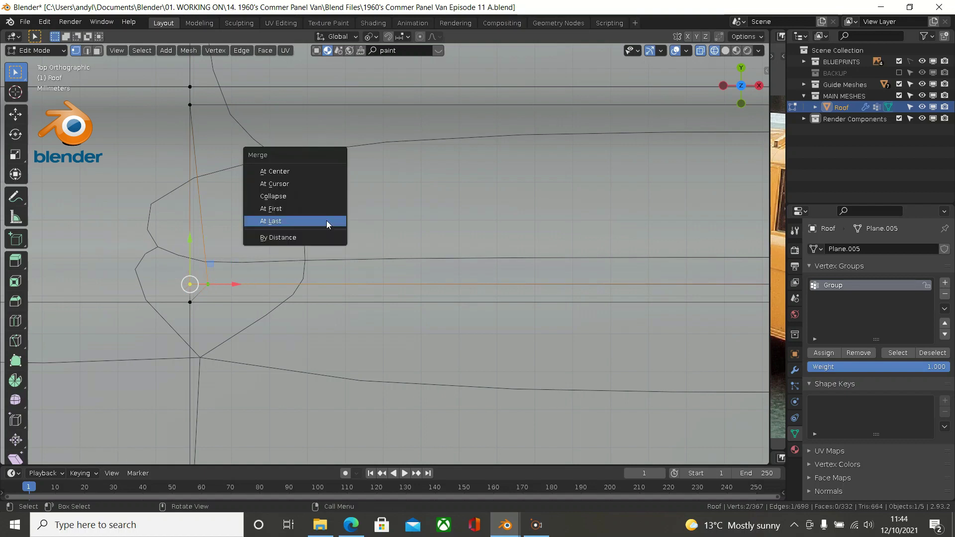
pyautogui.click(327, 221)
# - Recalculate the normals of the whole Roof mesh and merge its vertices by distance
pyautogui.scroll(-4, 330, 220)
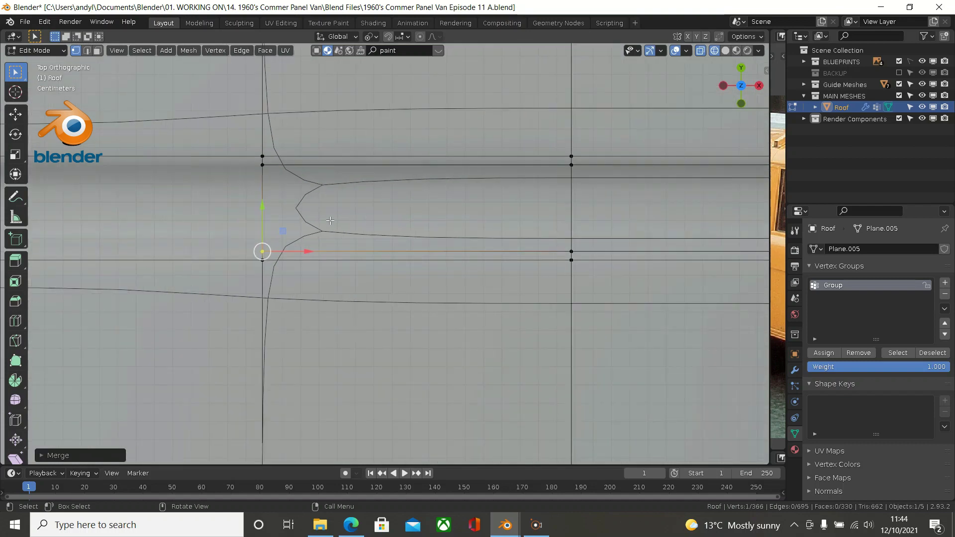
pyautogui.scroll(-2, 329, 220)
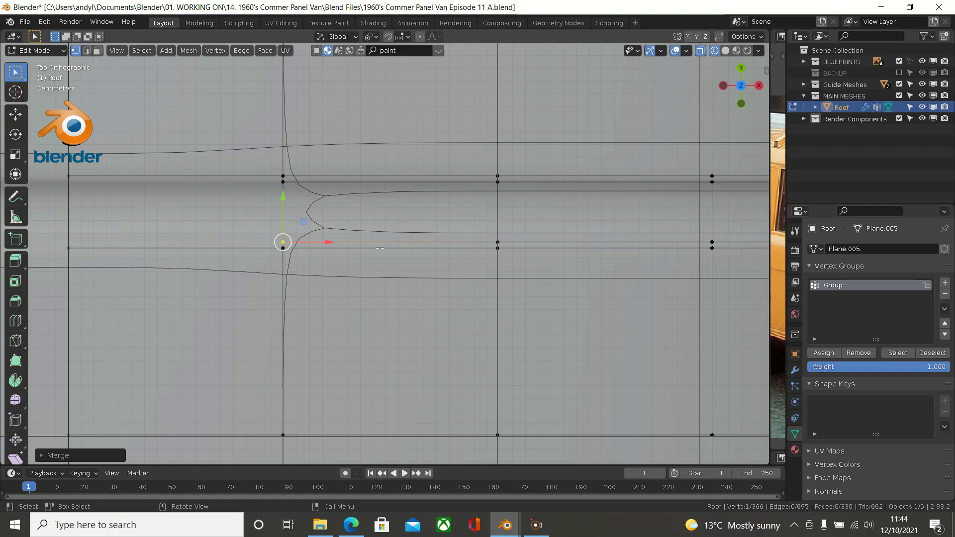
pyautogui.press('a')
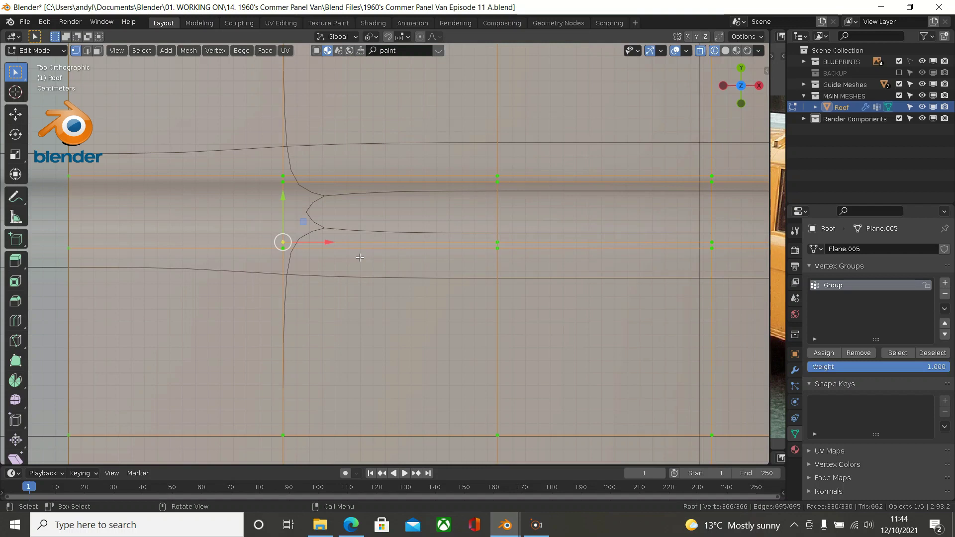
pyautogui.hotkey('shift', 'n')
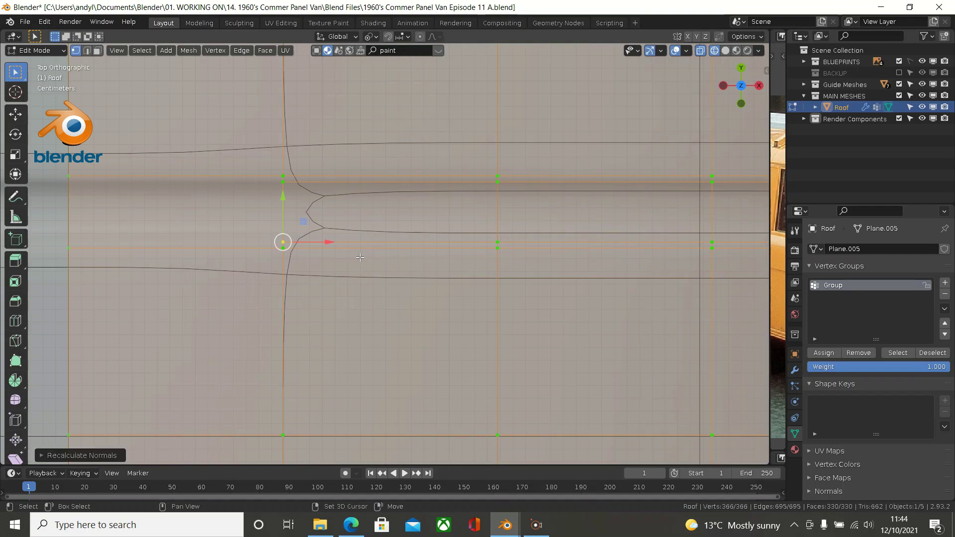
pyautogui.click(195, 52)
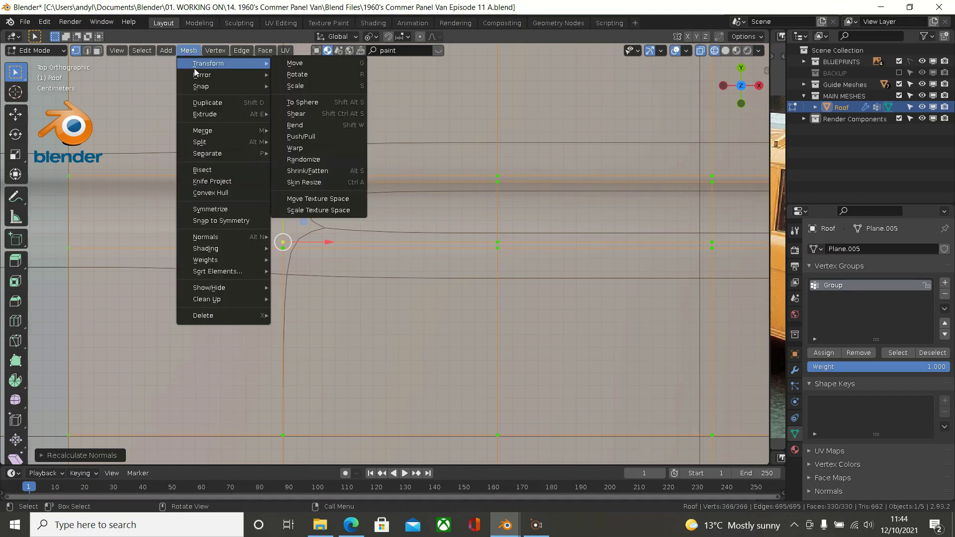
pyautogui.moveTo(232, 310)
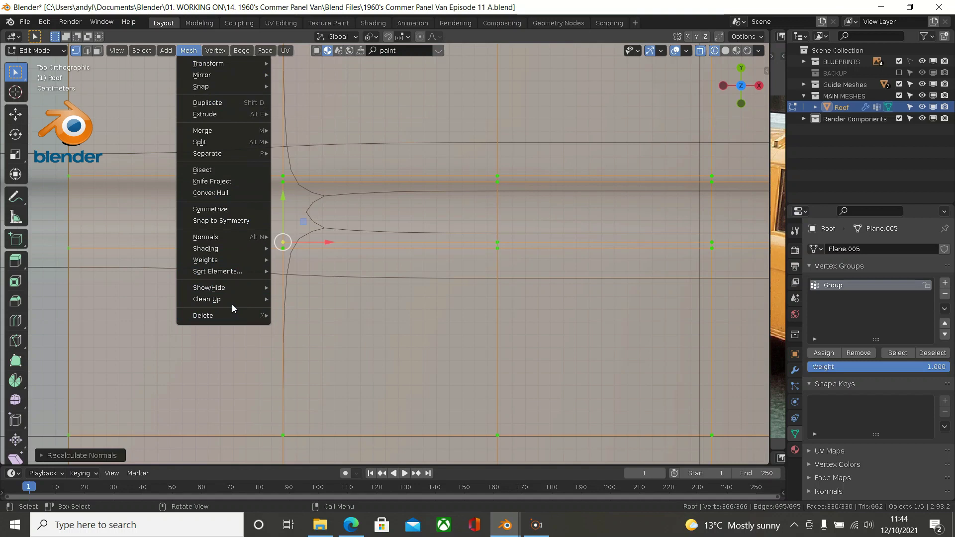
pyautogui.click(319, 389)
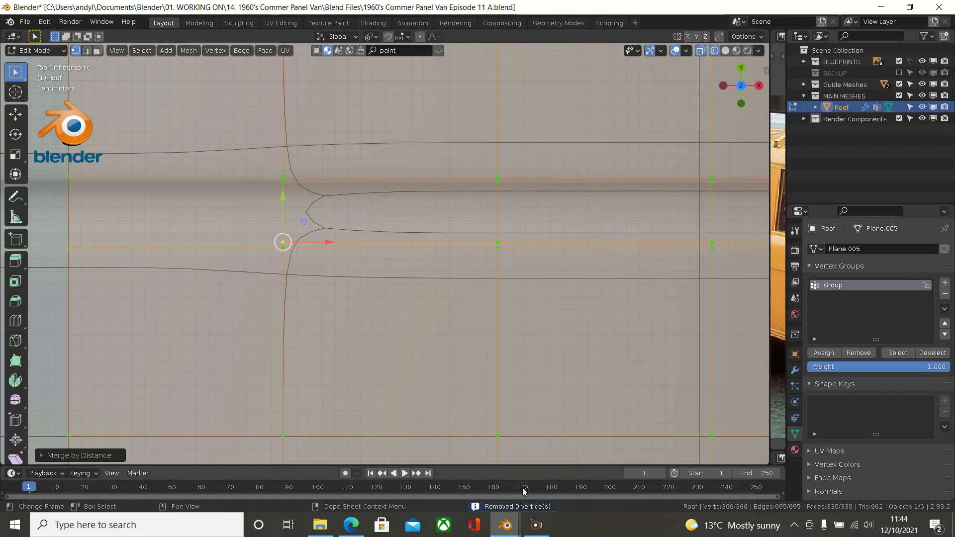
# - Undo the merges, knife cuts and groove inset, back to the original eight-face strip selection
pyautogui.scroll(-2, 406, 268)
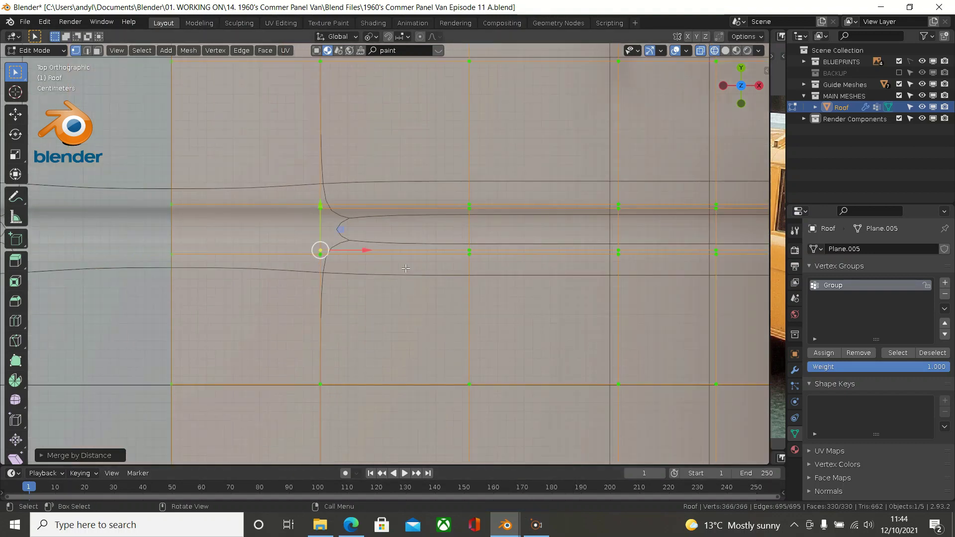
pyautogui.scroll(2, 392, 262)
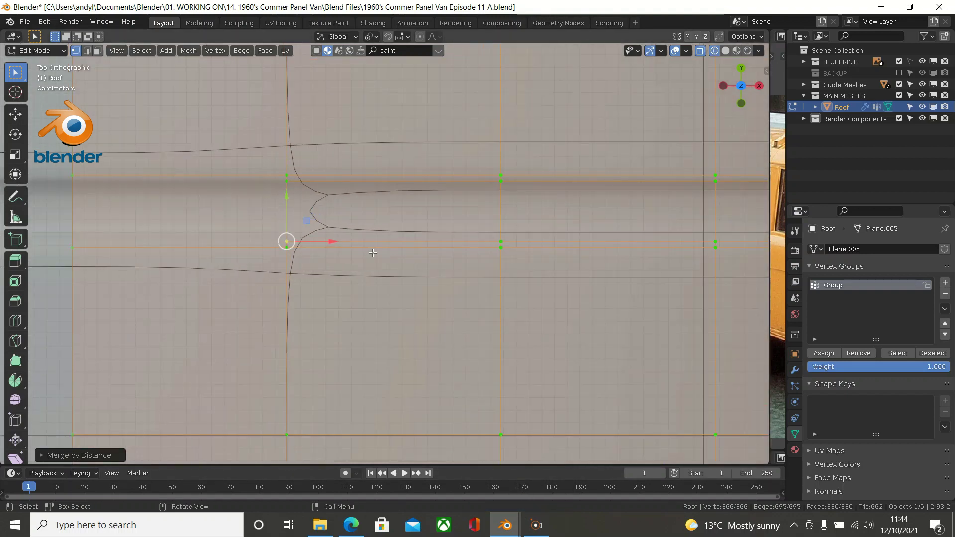
pyautogui.scroll(-1, 355, 245)
pyautogui.scroll(-1, 339, 242)
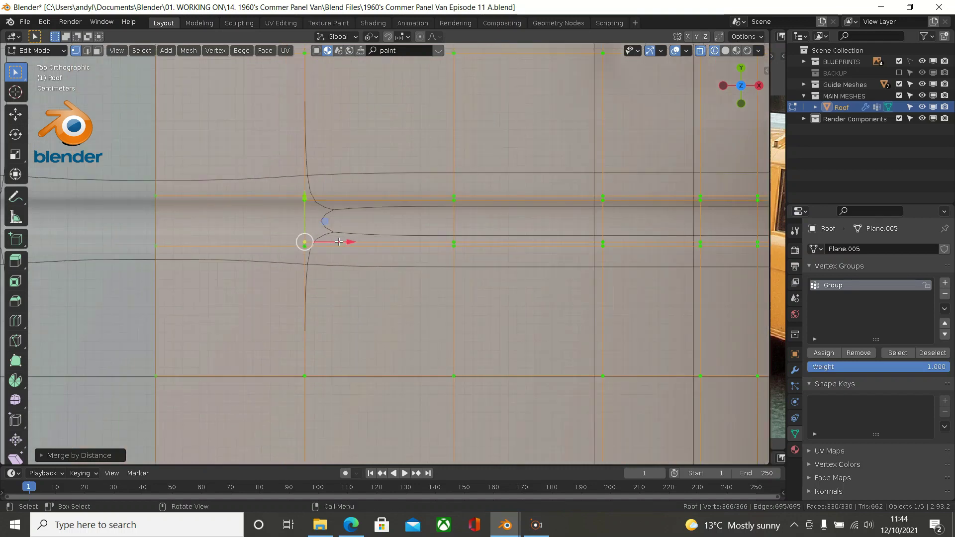
pyautogui.click(251, 193)
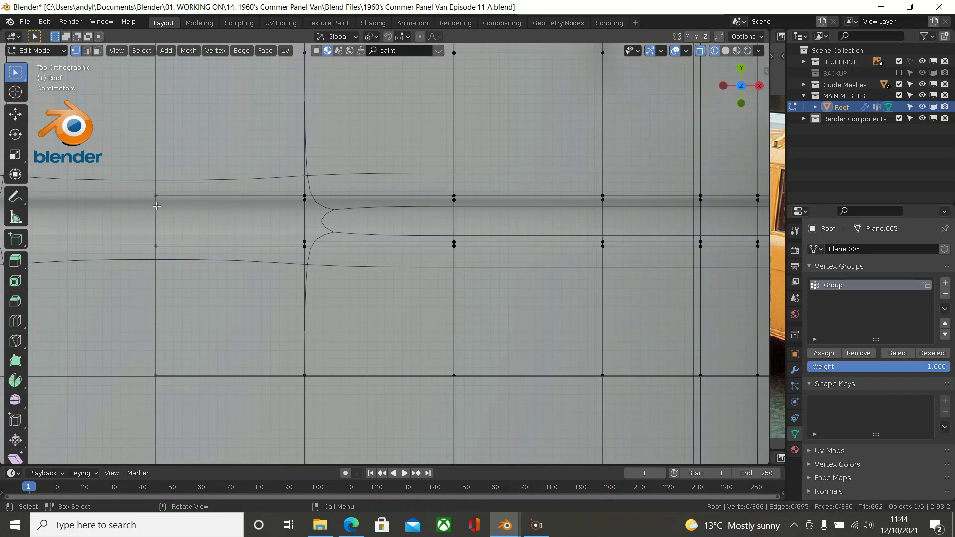
pyautogui.scroll(-2, 207, 208)
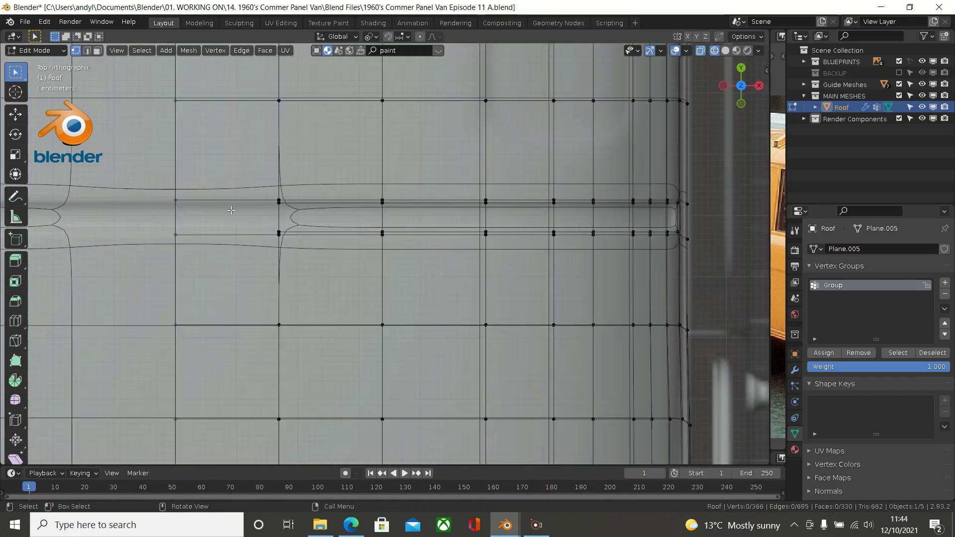
pyautogui.hotkey('ctrl', 'i')
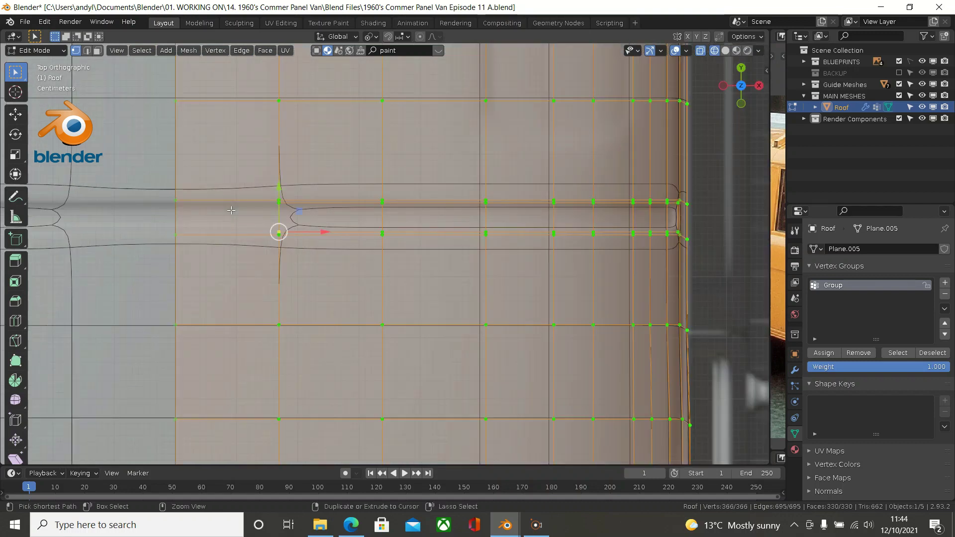
pyautogui.hotkey('ctrl', 'z')
pyautogui.keyDown('ctrl'); pyautogui.rightClick(231, 210); pyautogui.keyUp('ctrl')
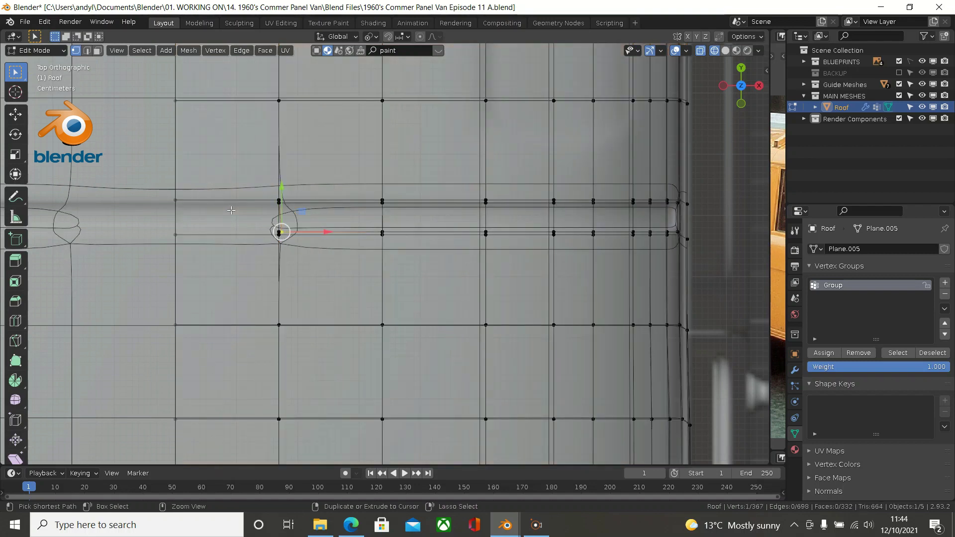
pyautogui.hotkey('ctrl', 'l')
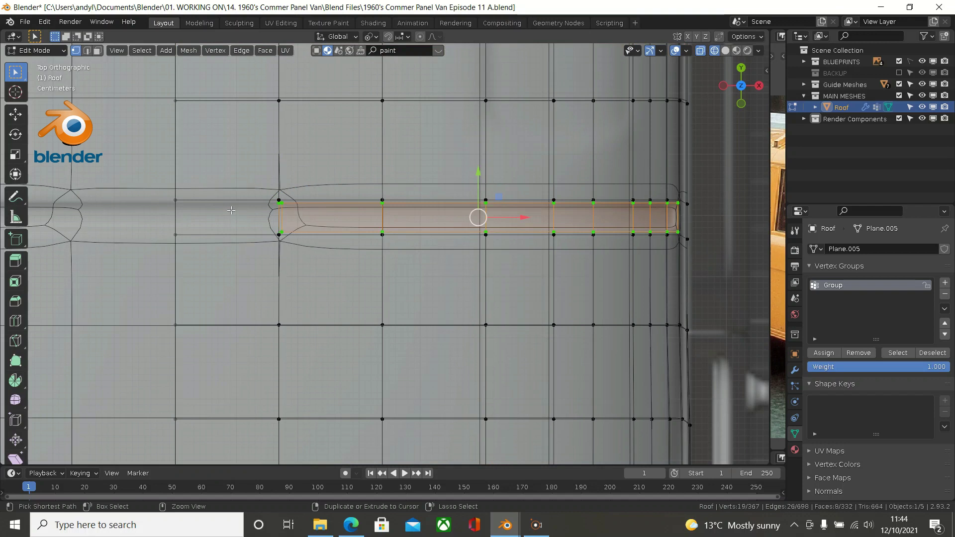
pyautogui.hotkey('ctrl', 'z')
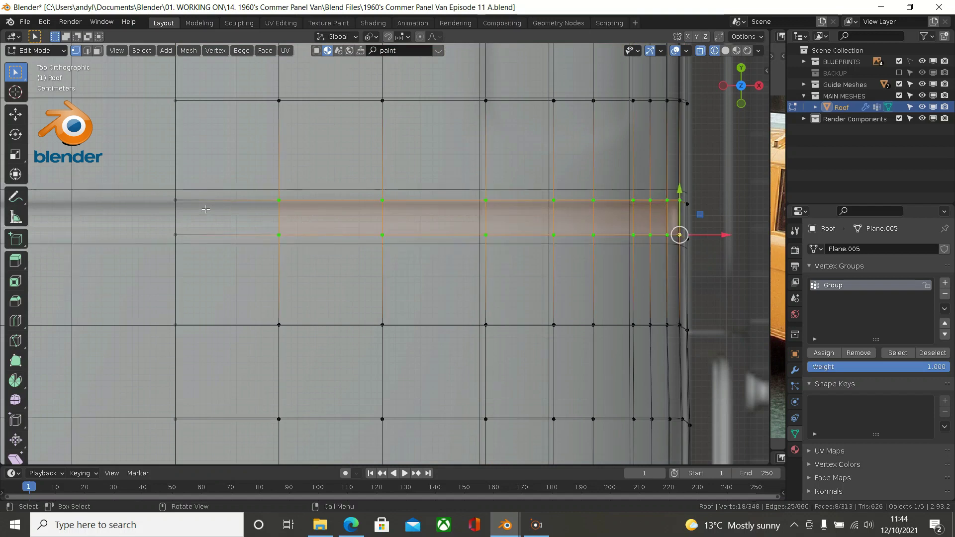
# - Extend the groove strip selection to the roof's centreline, inset it about 0.053 m with Boundary off, and inset the resulting faces a second time
pyautogui.keyDown('shift'); pyautogui.click(176, 201); pyautogui.keyUp('shift')
pyautogui.keyDown('shift'); pyautogui.click(182, 239); pyautogui.keyUp('shift')
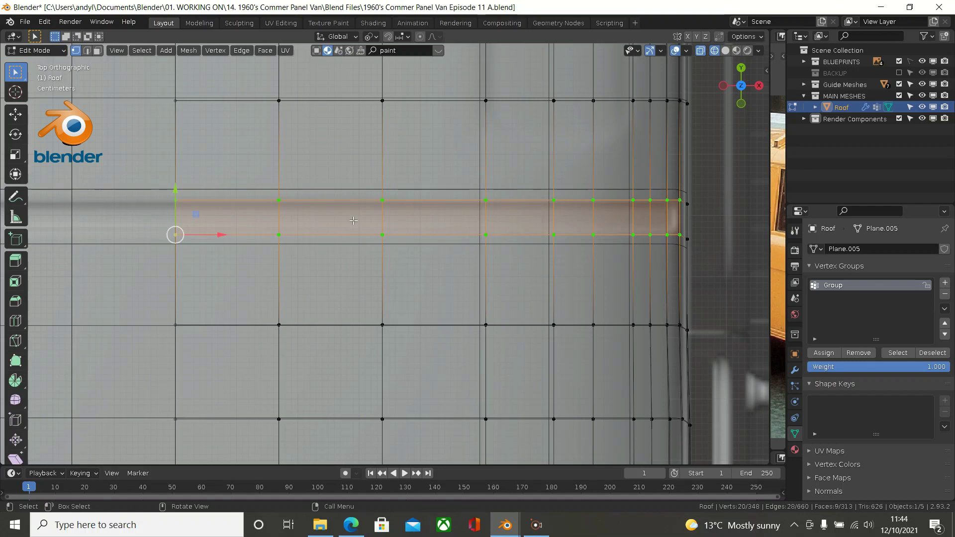
pyautogui.press('i')
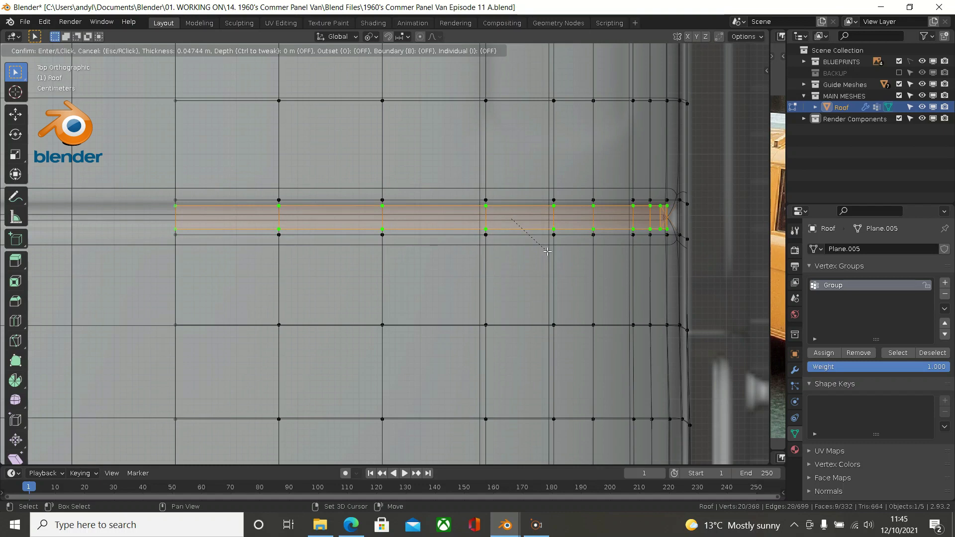
pyautogui.click(527, 221)
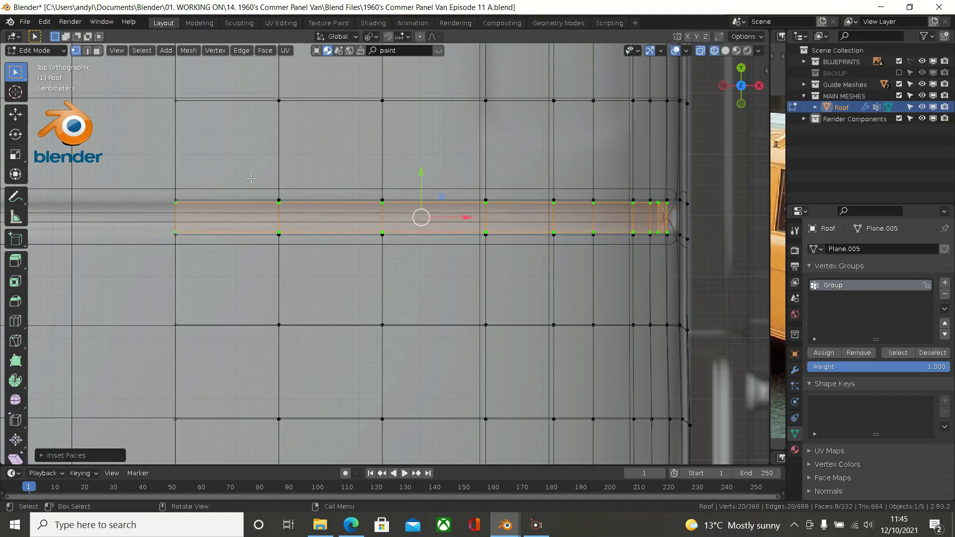
pyautogui.click(42, 460)
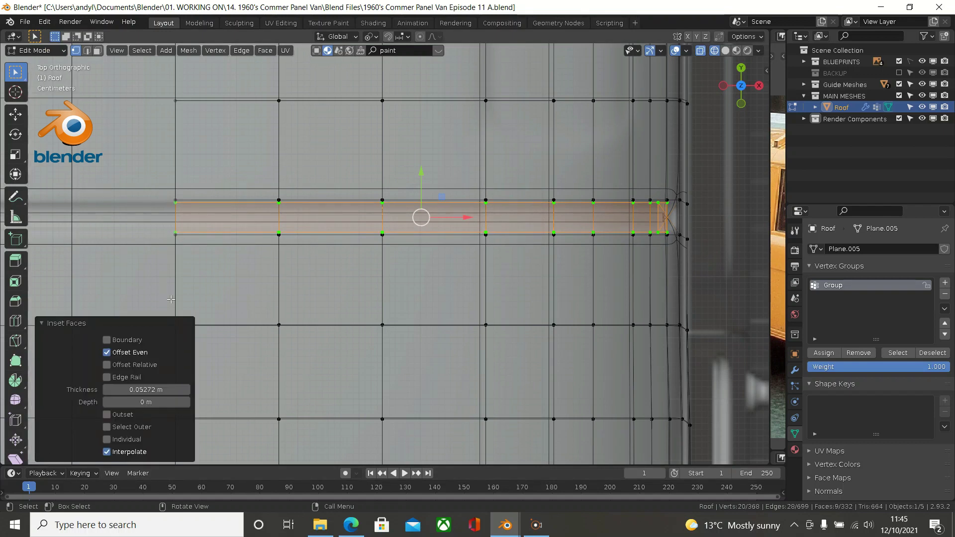
pyautogui.click(40, 318)
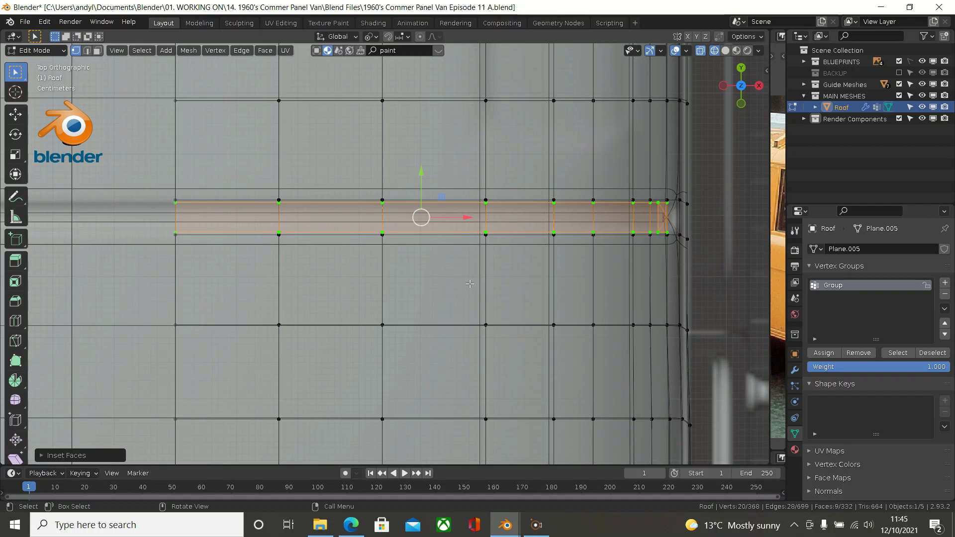
pyautogui.press('i')
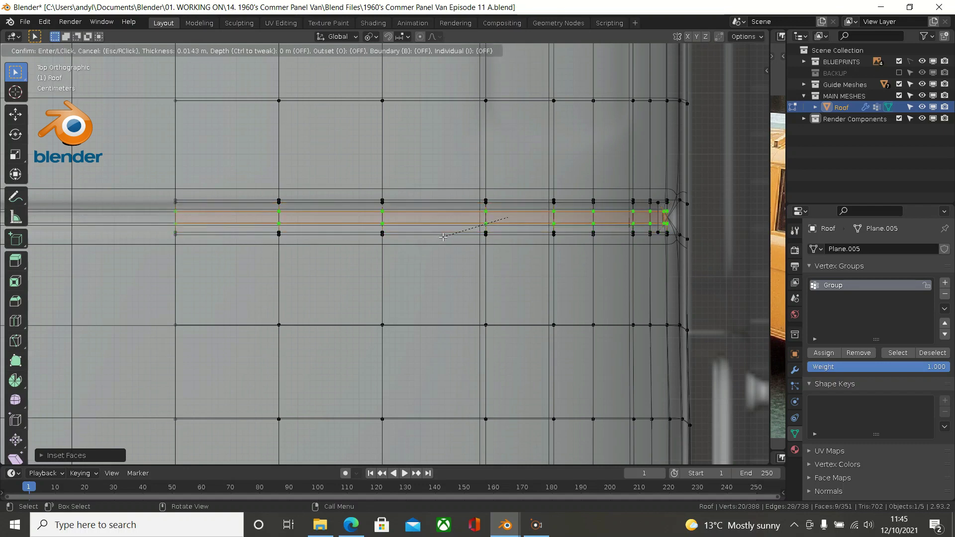
pyautogui.click(396, 258)
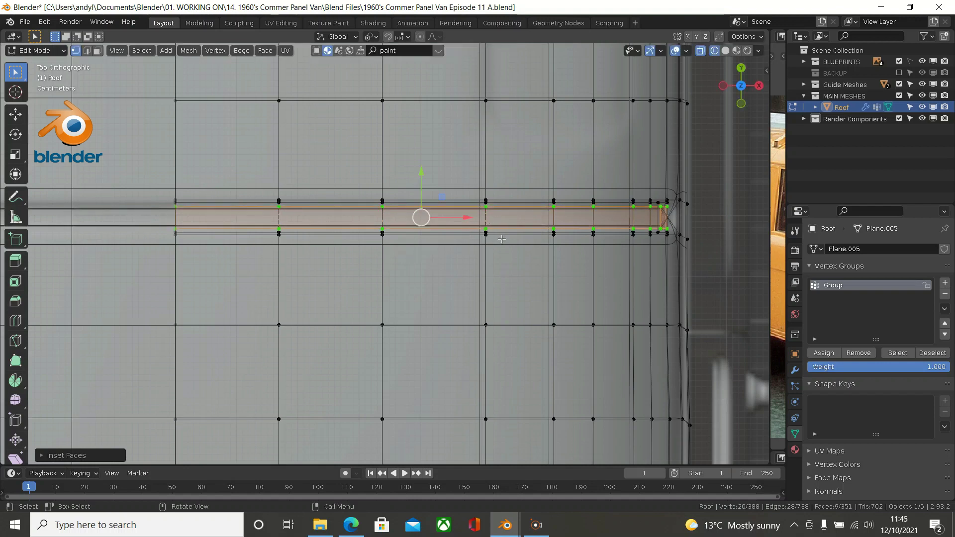
pyautogui.scroll(-1, 553, 204)
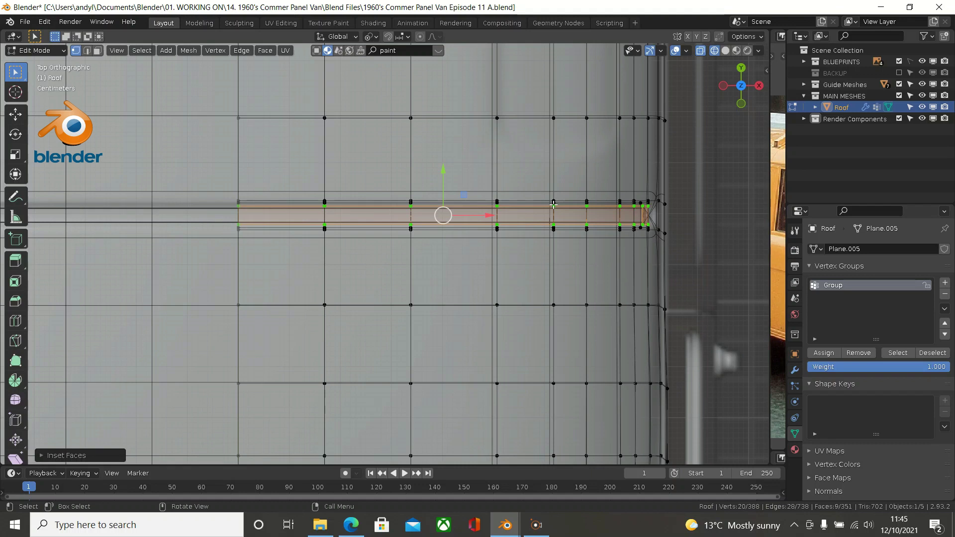
pyautogui.press('KP_3')
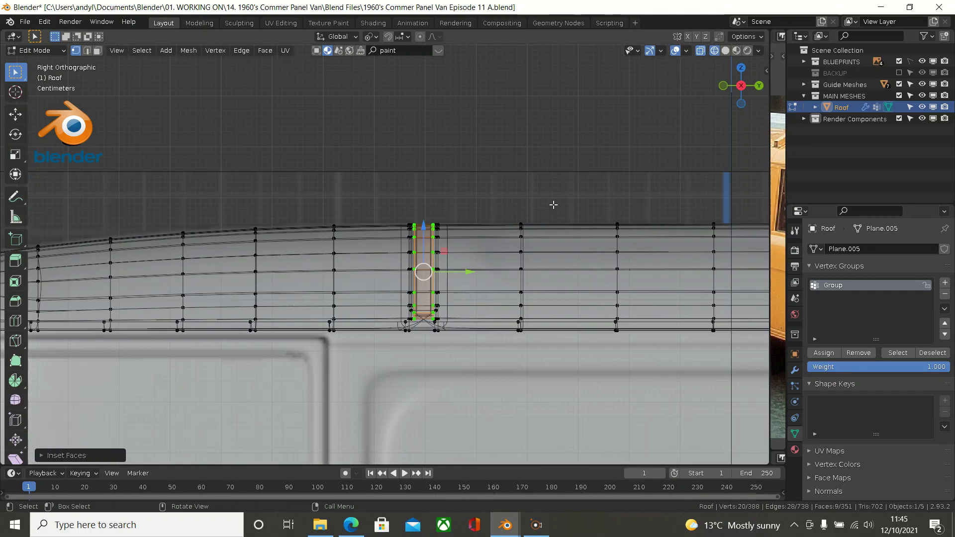
pyautogui.scroll(1, 554, 204)
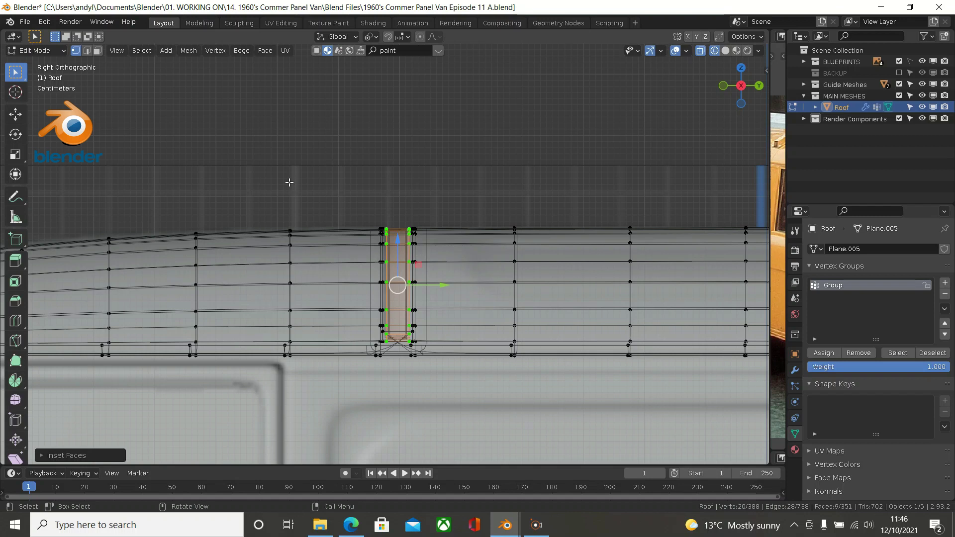
pyautogui.scroll(1, 529, 311)
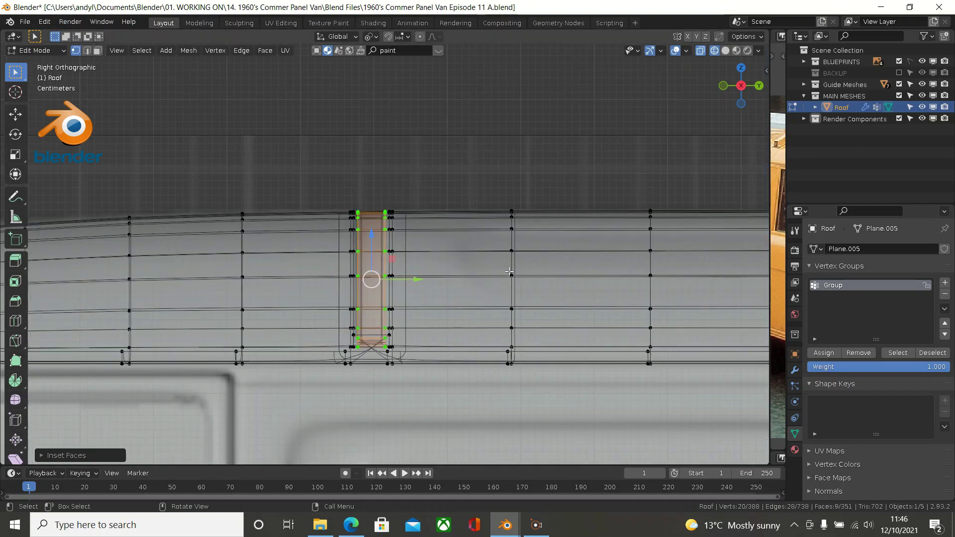
pyautogui.click(89, 51)
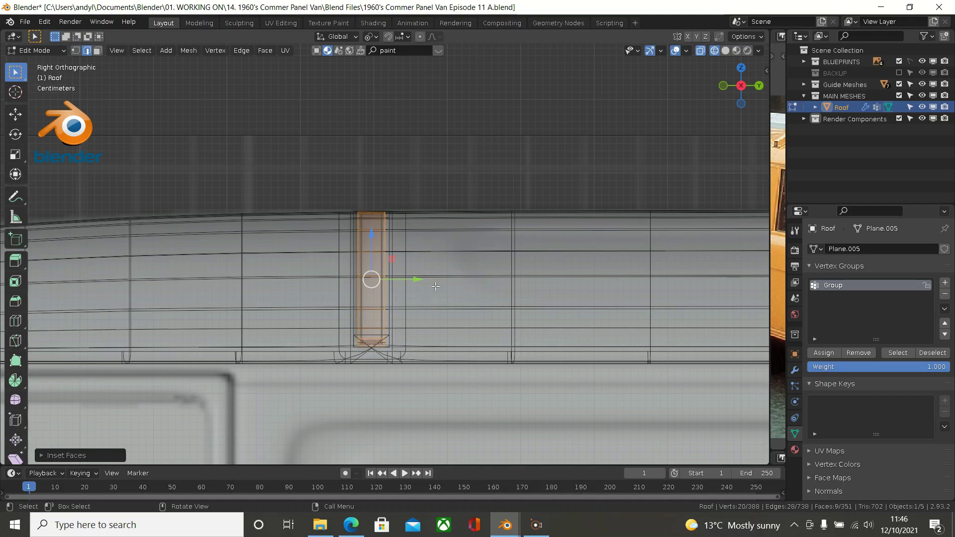
pyautogui.click(446, 255)
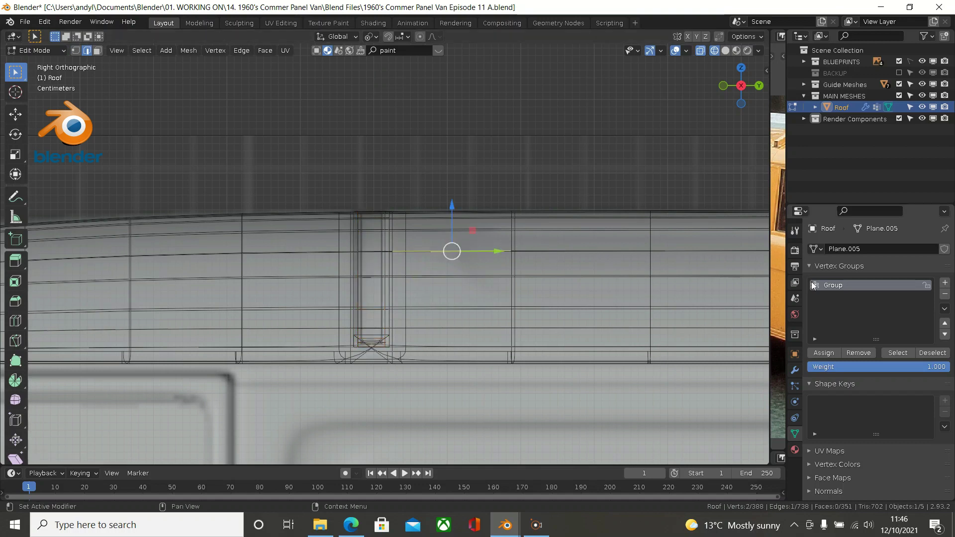
pyautogui.click(98, 50)
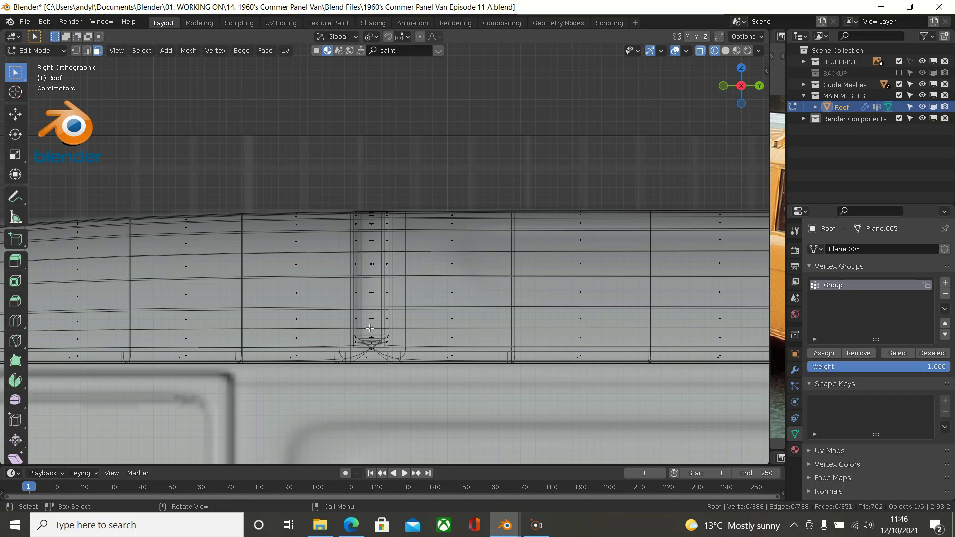
# - Switch the viewport to solid shading and hide the Roof's Subdivision modifier in the viewport
pyautogui.moveTo(370, 328); pyautogui.dragTo(474, 373, button='middle')
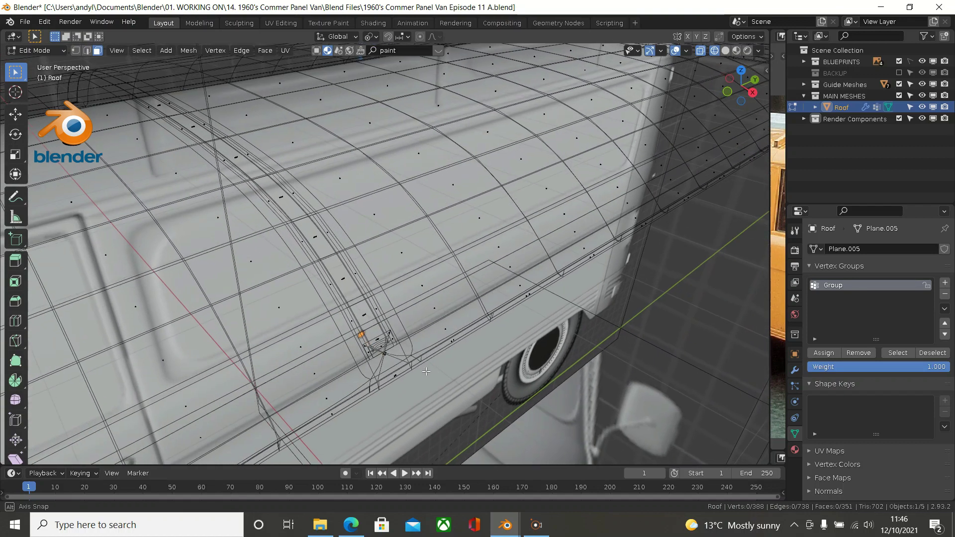
pyautogui.press('z')
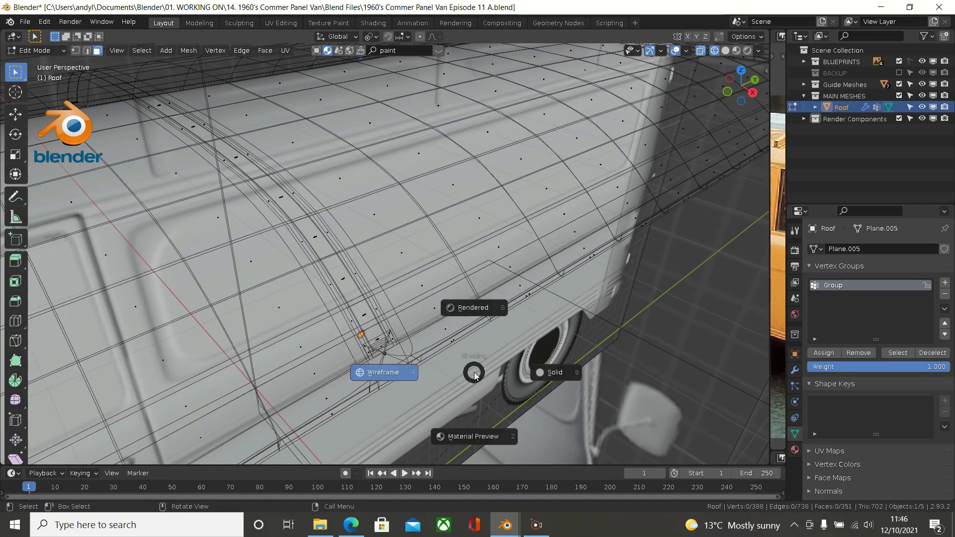
pyautogui.click(549, 370)
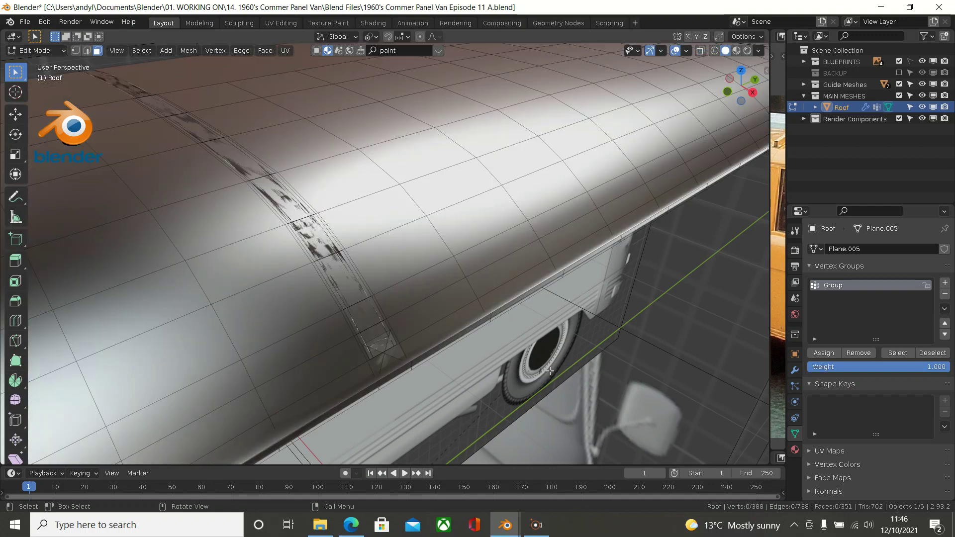
pyautogui.press('KP_7')
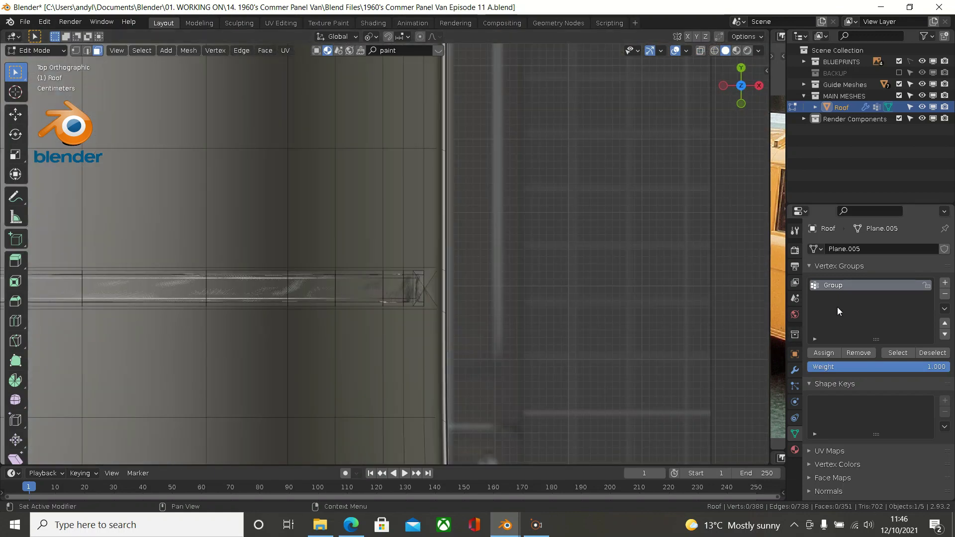
pyautogui.click(795, 370)
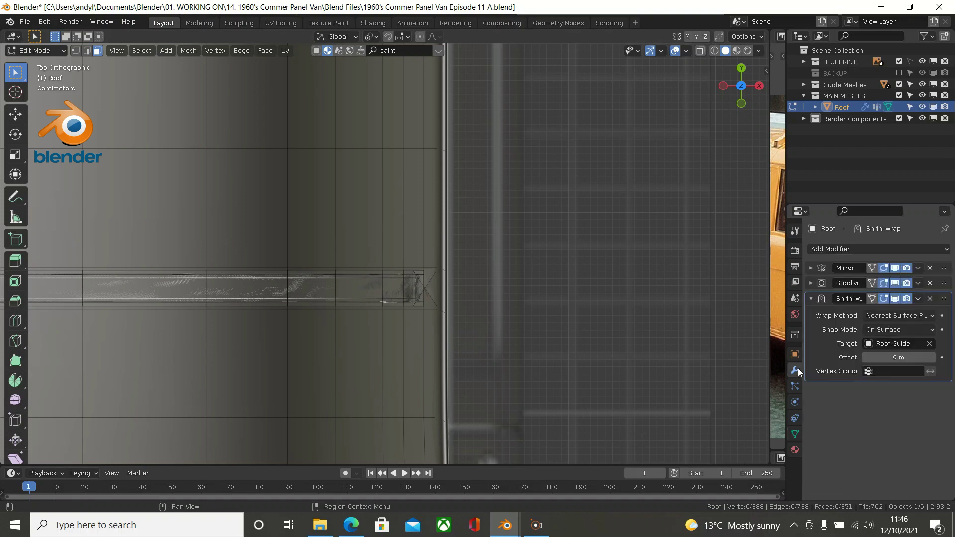
pyautogui.click(897, 284)
pyautogui.keyDown('shift'); pyautogui.moveTo(287, 255); pyautogui.dragTo(531, 179, button='middle'); pyautogui.keyUp('shift')
pyautogui.scroll(-2, 397, 185)
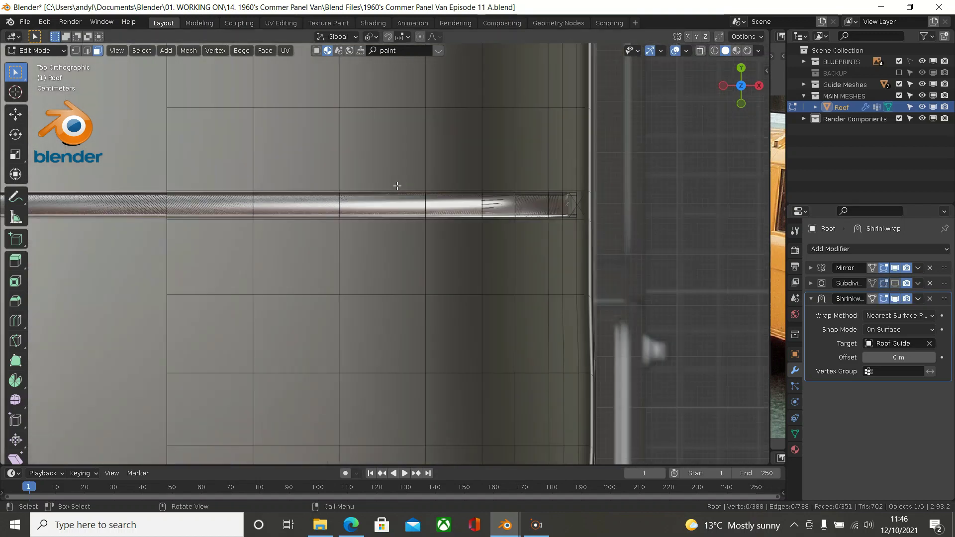
pyautogui.scroll(-1, 396, 186)
pyautogui.scroll(1, 320, 195)
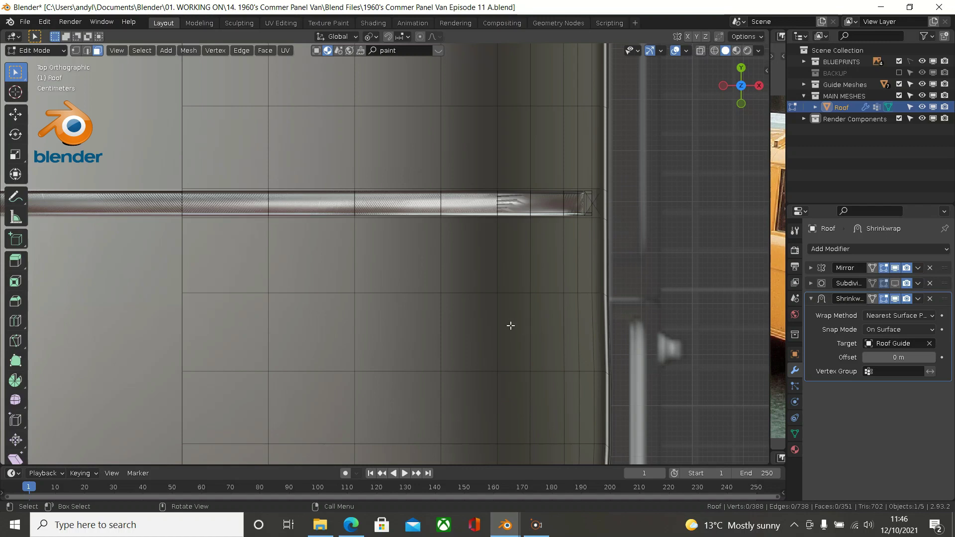
# - Restore the inner groove strip selection and remove its vertices from the vertex group "Group"
pyautogui.press('ctrl')
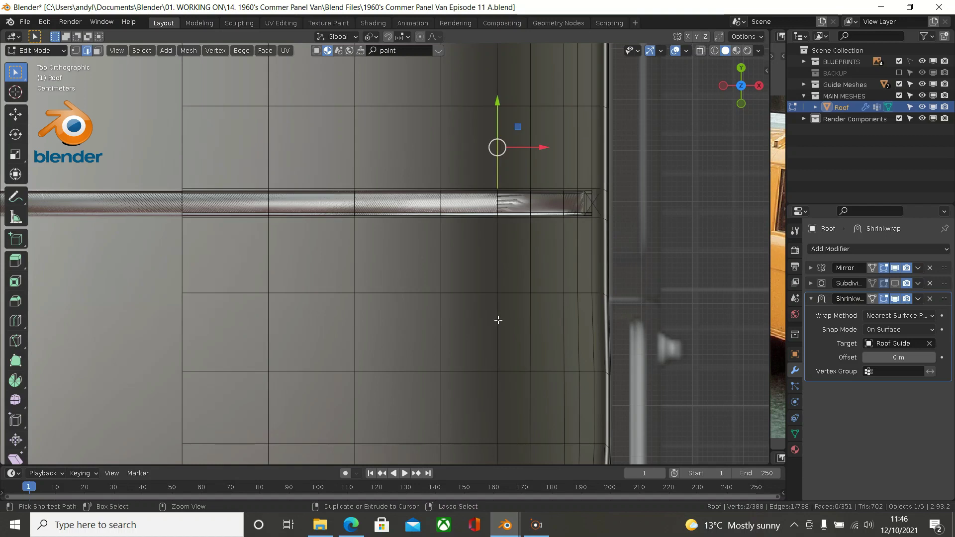
pyautogui.hotkey('ctrl', 'l')
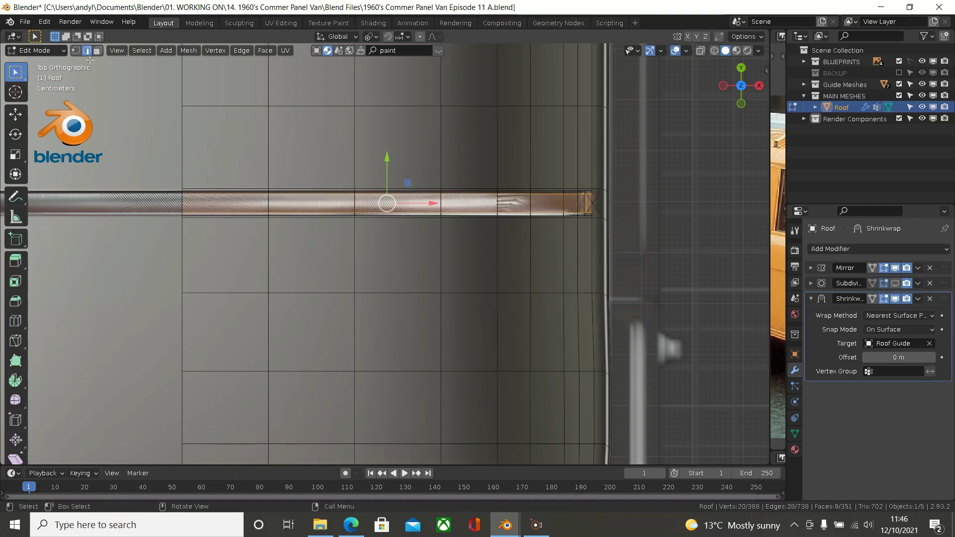
pyautogui.click(75, 50)
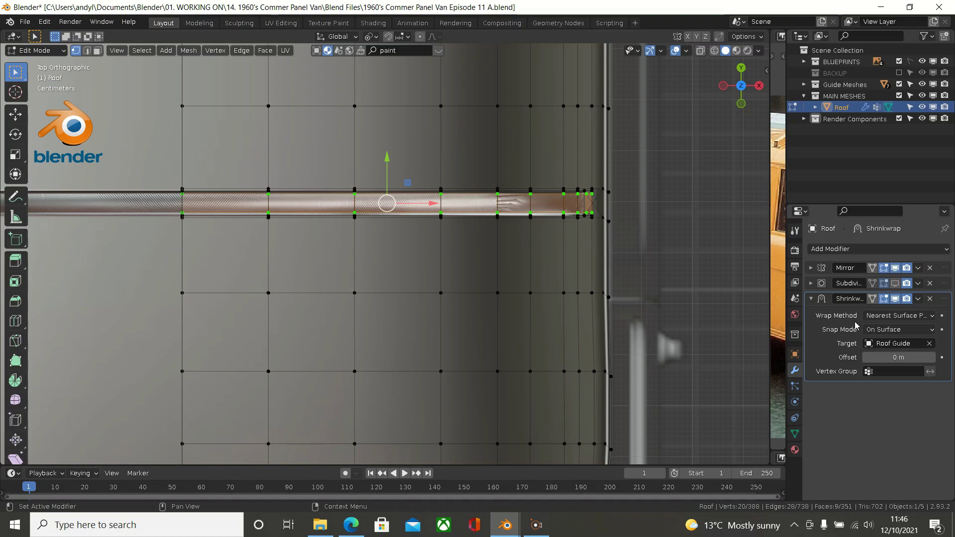
pyautogui.click(793, 434)
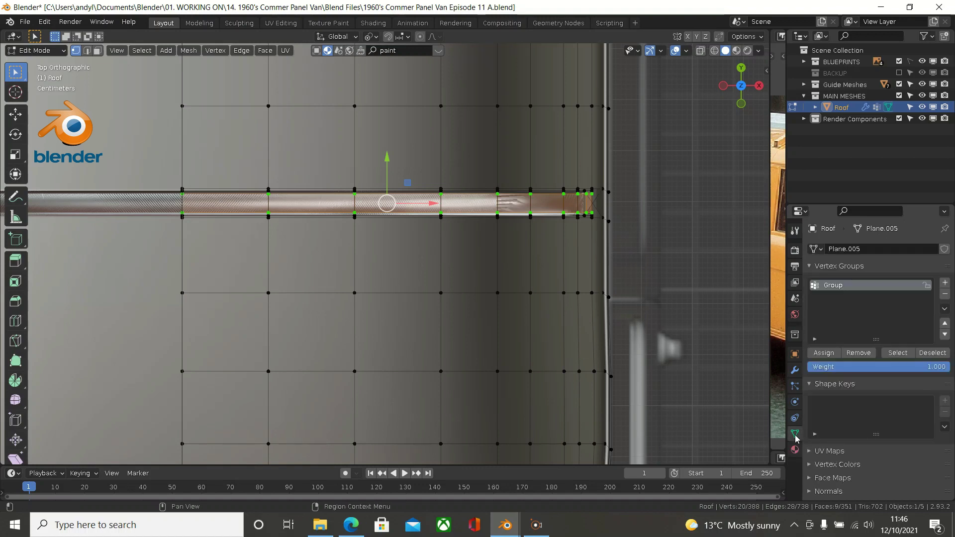
pyautogui.click(856, 353)
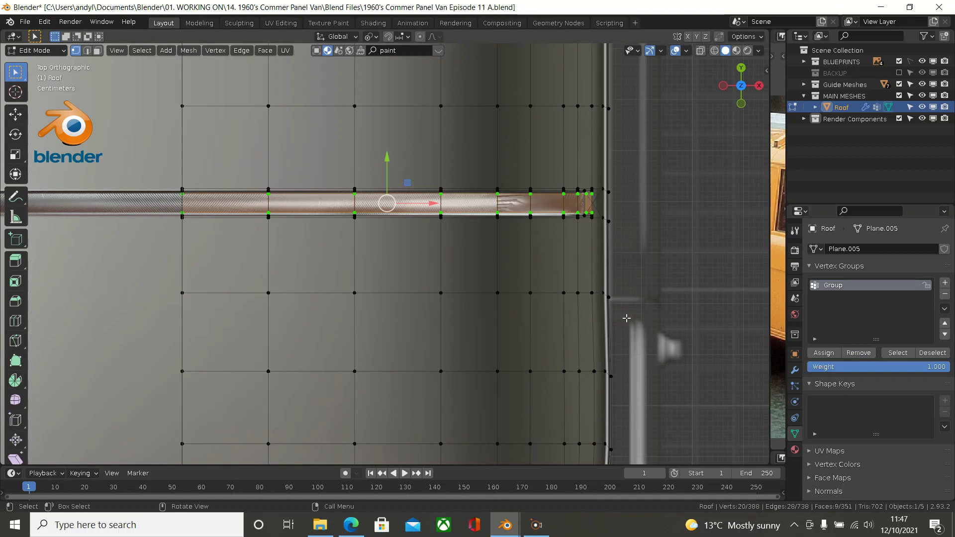
# - Clear the selection and select the vertices assigned to "Group" to check the groove strip's membership
pyautogui.click(674, 310)
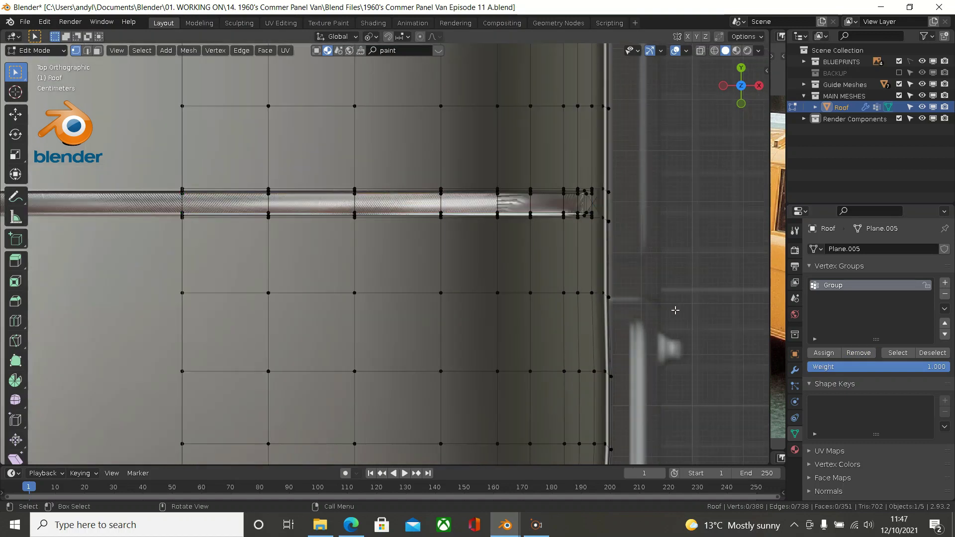
pyautogui.scroll(-5, 675, 310)
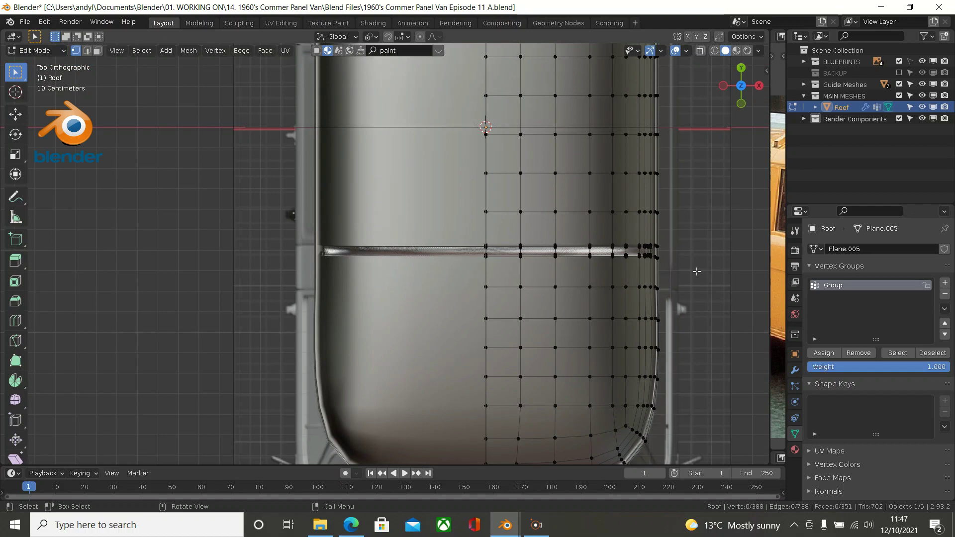
pyautogui.keyDown('shift'); pyautogui.moveTo(696, 271); pyautogui.dragTo(676, 257, button='middle'); pyautogui.keyUp('shift')
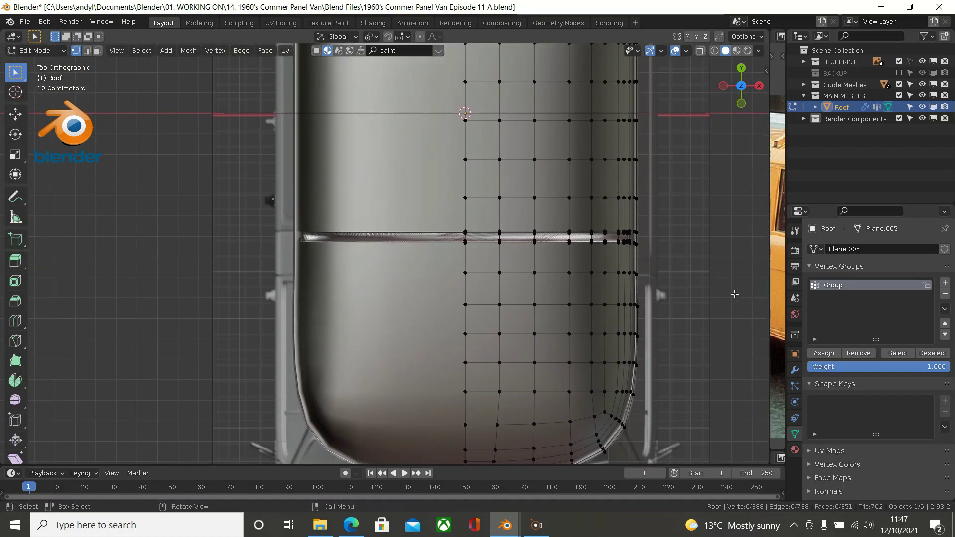
pyautogui.click(897, 353)
pyautogui.scroll(5, 697, 296)
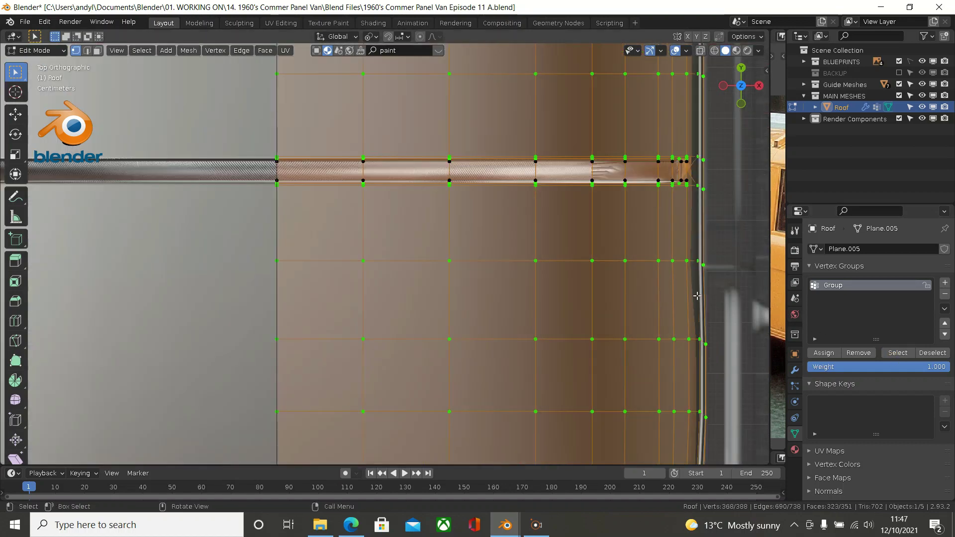
pyautogui.moveTo(663, 261); pyautogui.dragTo(558, 228, button='middle')
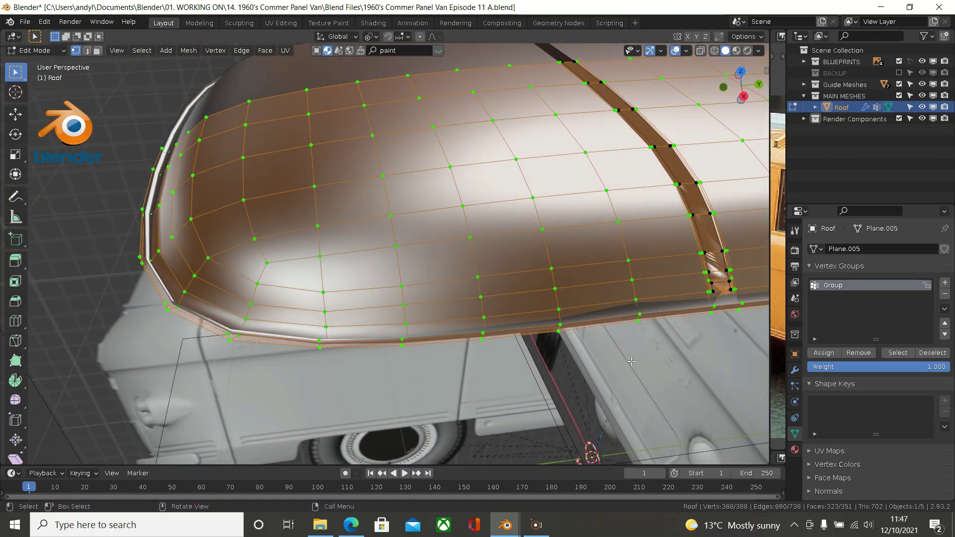
# - Select the whole Roof mesh and recalculate its normals
pyautogui.press('a')
pyautogui.press('shift')
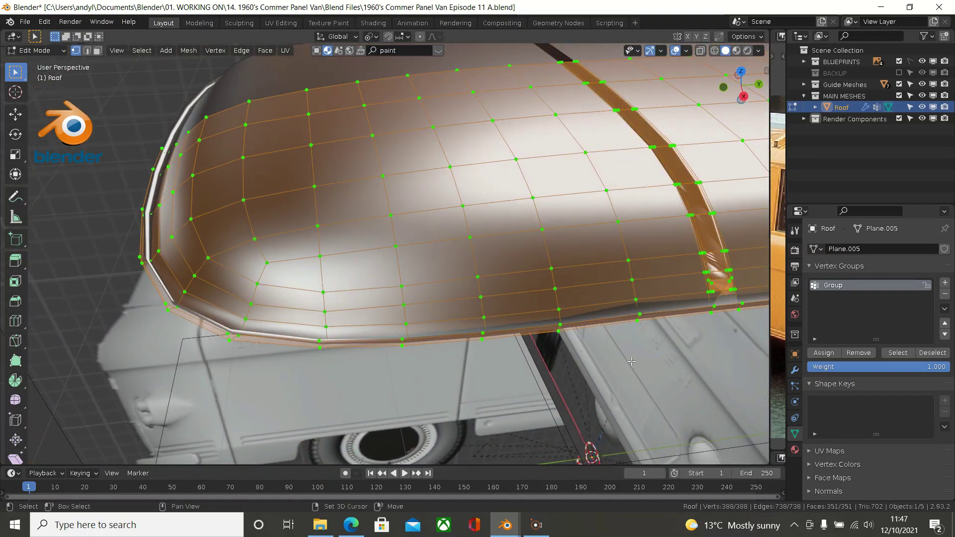
pyautogui.hotkey('shift', 'n')
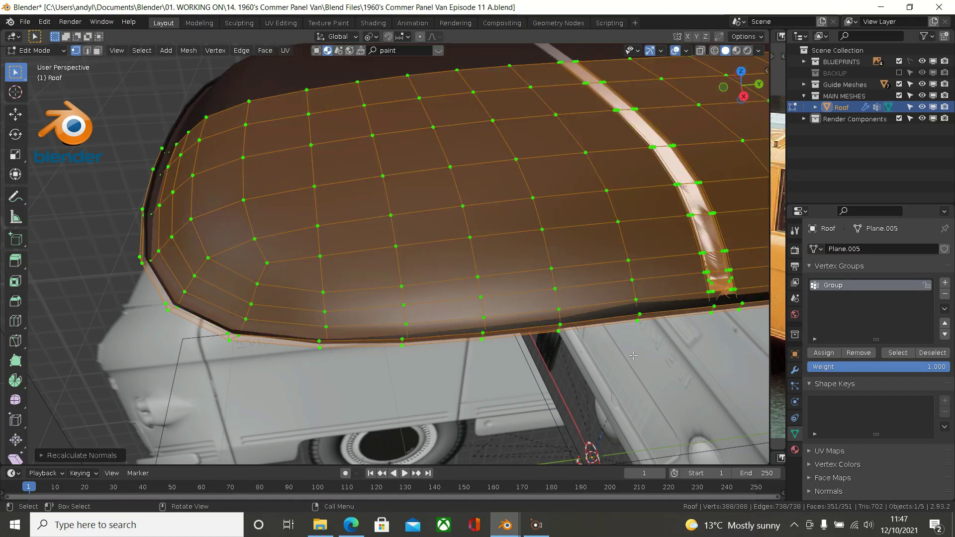
pyautogui.press('shift')
pyautogui.moveTo(633, 355); pyautogui.dragTo(662, 371, button='middle')
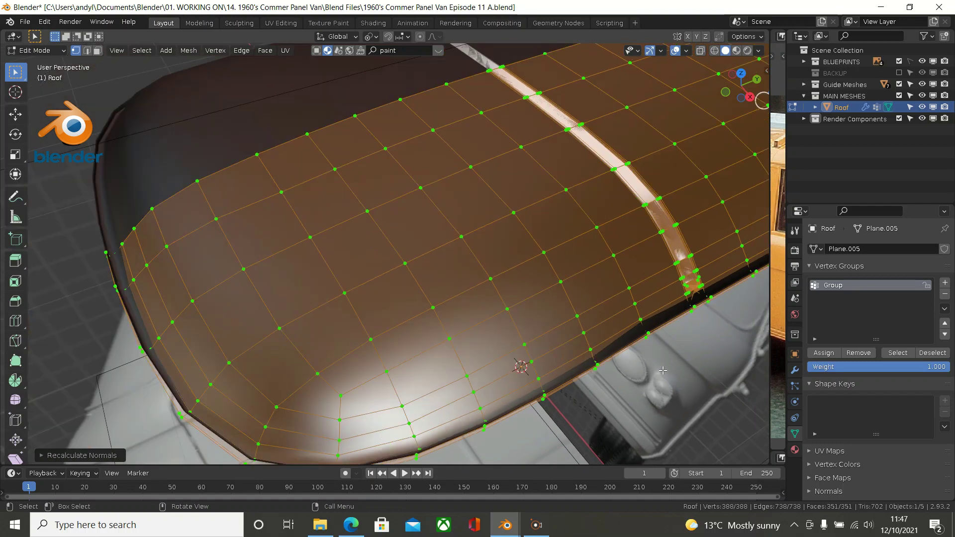
# - Select the wide leftover face overlapping the inset groove beside the roof's centreline and delete it
pyautogui.press('KP_7')
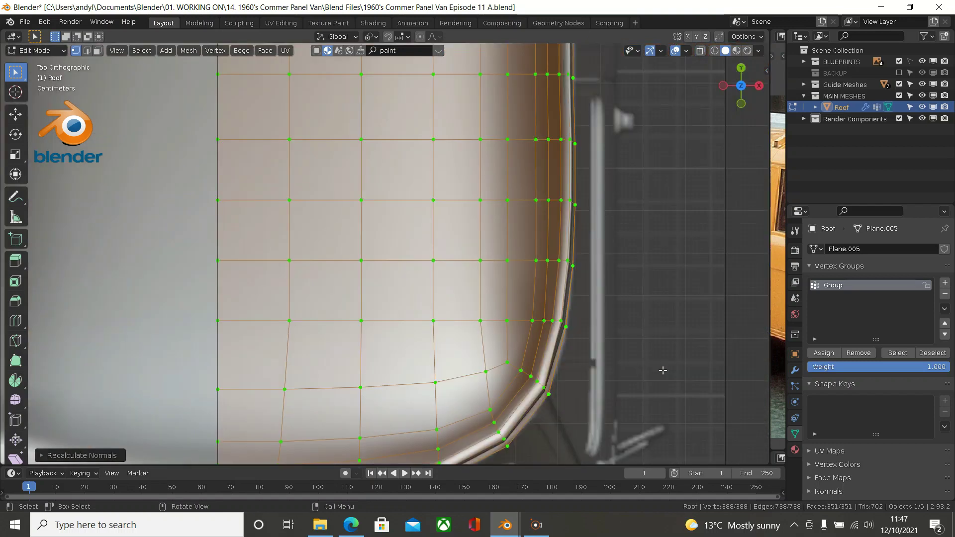
pyautogui.keyDown('shift'); pyautogui.moveTo(625, 340); pyautogui.dragTo(646, 458, button='middle'); pyautogui.keyUp('shift')
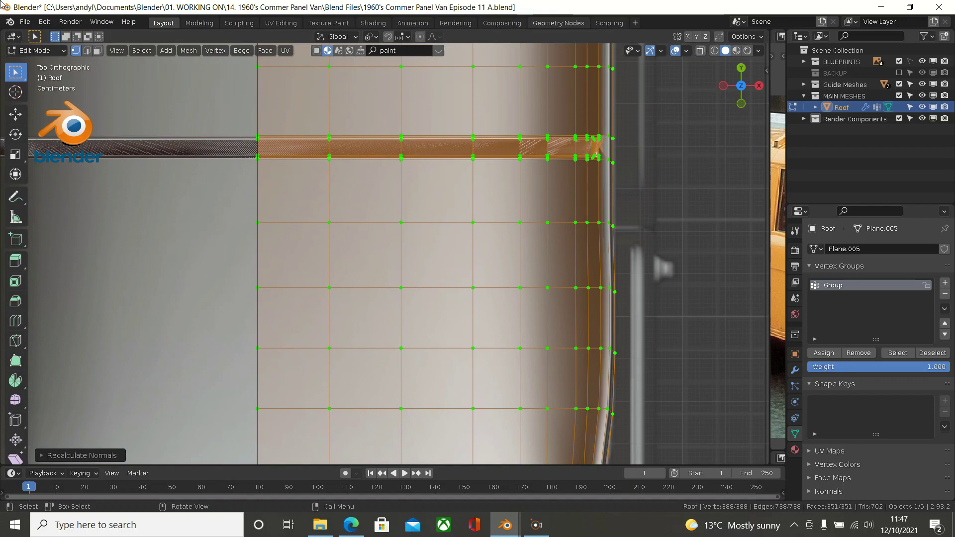
pyautogui.click(99, 52)
pyautogui.click(290, 148)
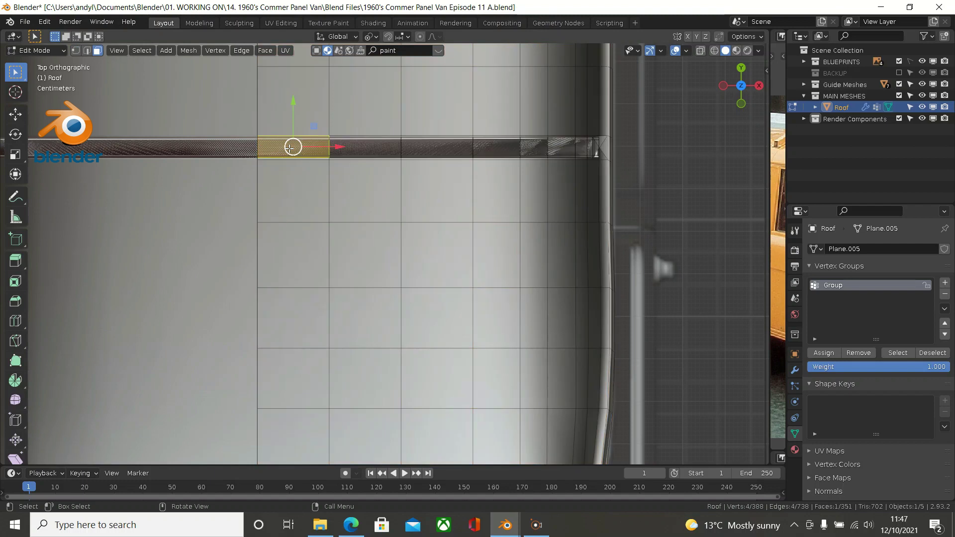
pyautogui.scroll(5, 335, 151)
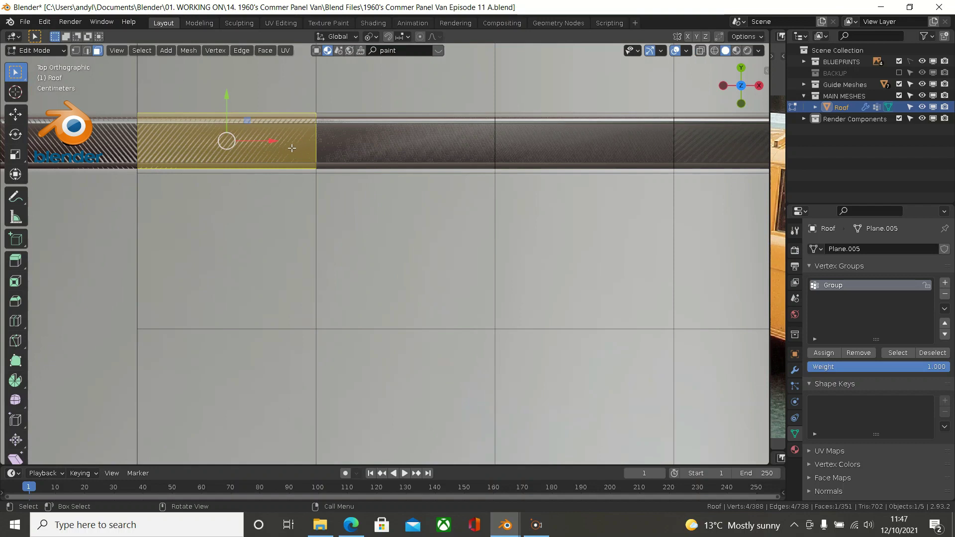
pyautogui.moveTo(292, 148); pyautogui.dragTo(176, 443, button='middle')
pyautogui.click(242, 304)
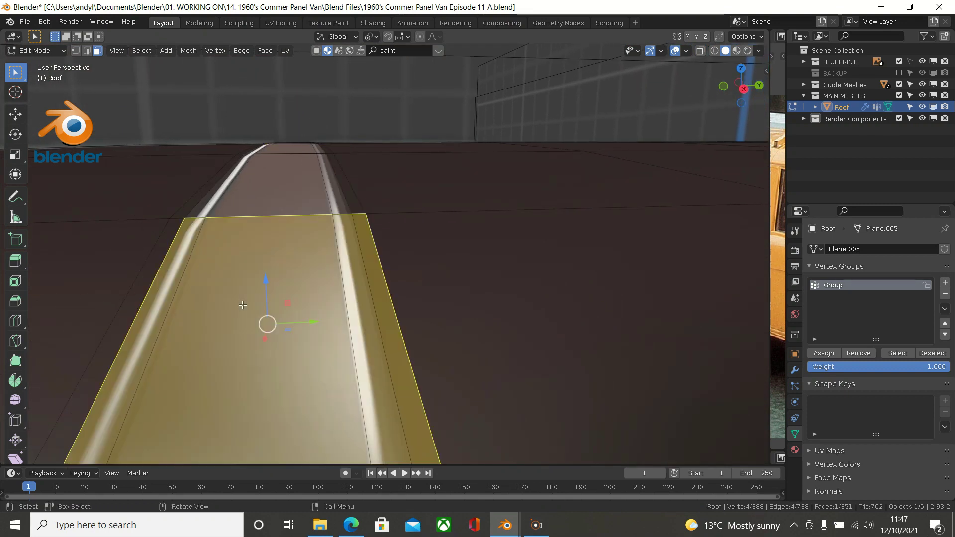
pyautogui.moveTo(242, 305); pyautogui.dragTo(358, 350, button='middle')
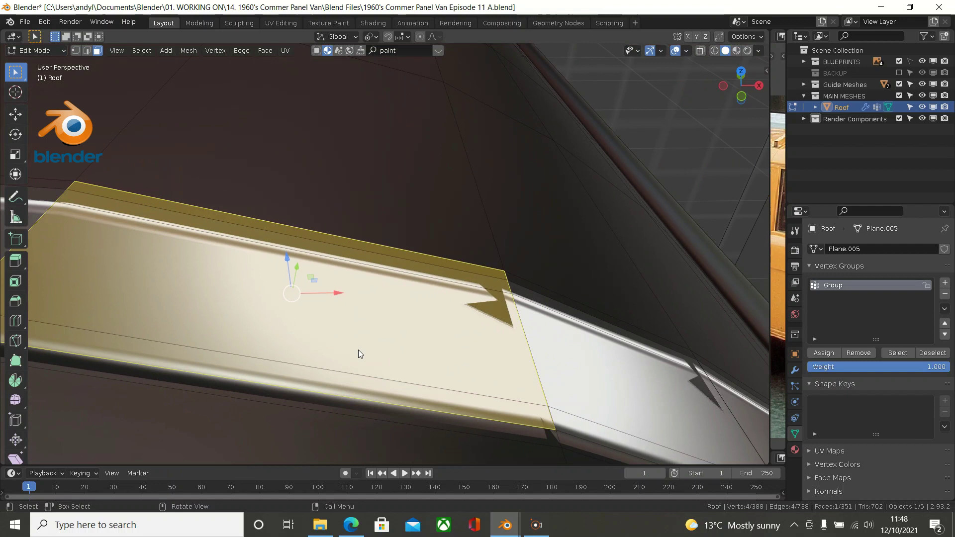
pyautogui.press('x')
pyautogui.click(351, 378)
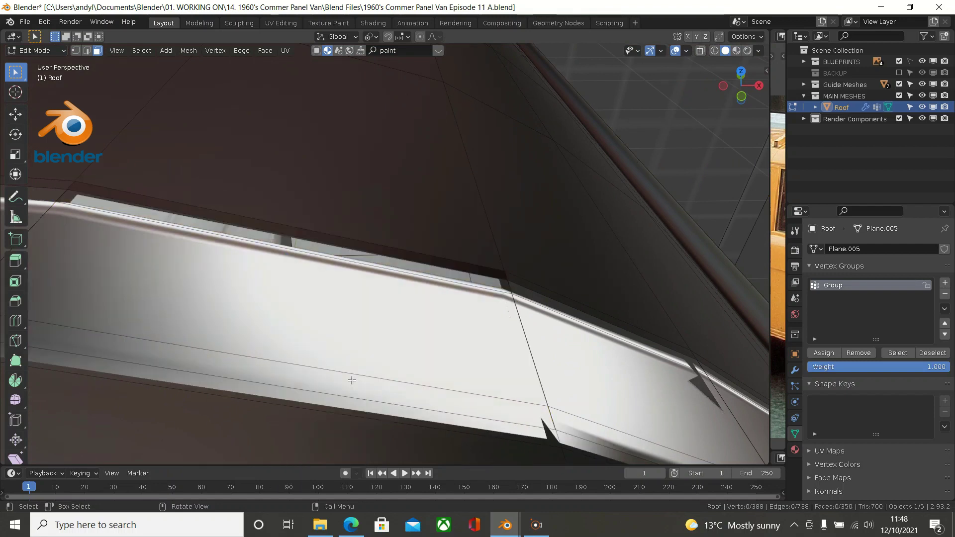
pyautogui.moveTo(351, 380); pyautogui.dragTo(384, 393, button='middle')
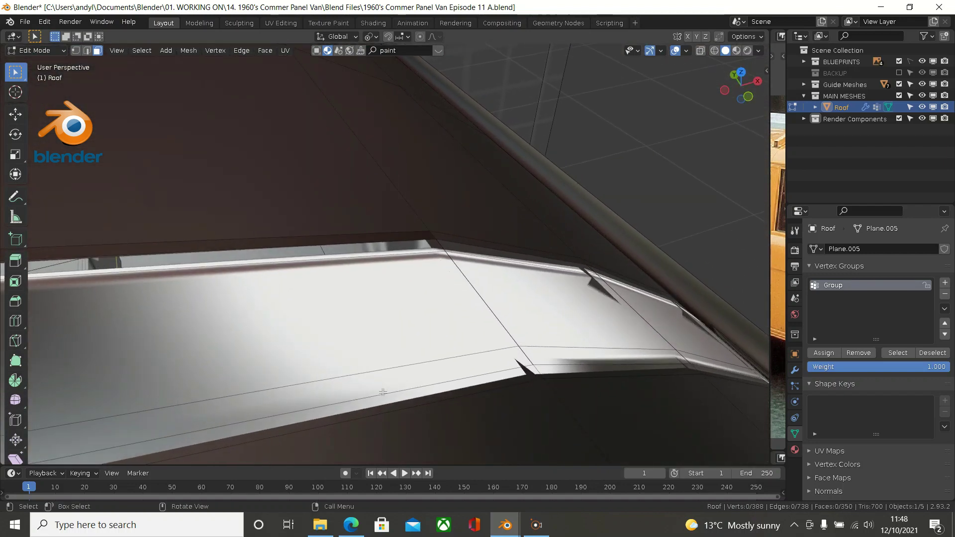
# - Undo the face deletion, then undo the groove strip's insets until only the original strip across the roof remains selected
pyautogui.hotkey('ctrl', 'z')
pyautogui.hotkey('alt', 'a')
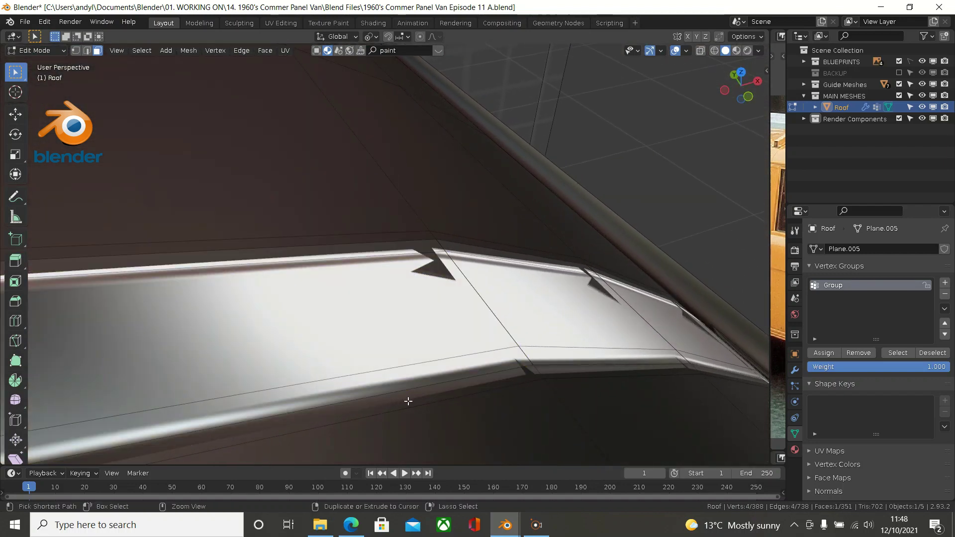
pyautogui.press('a')
pyautogui.press('1')
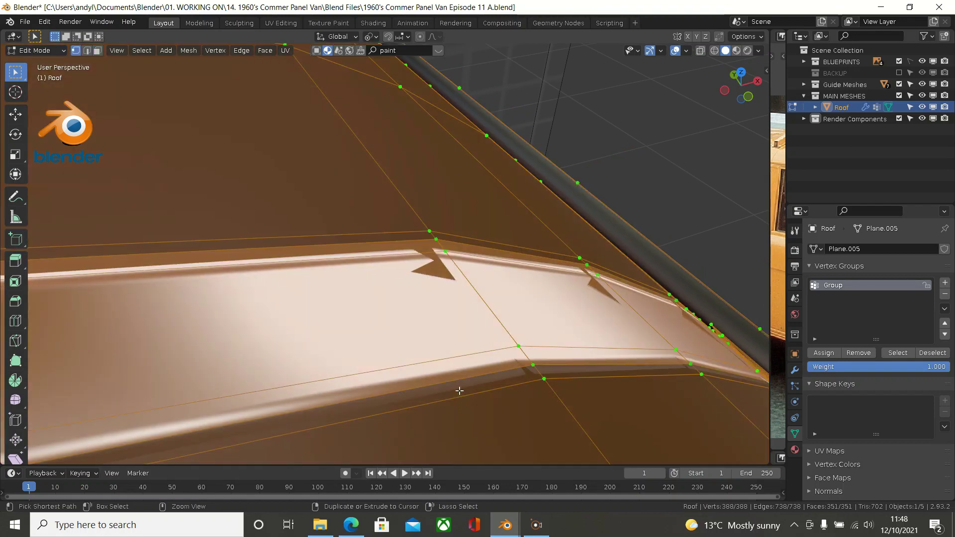
pyautogui.hotkey('alt', 'a')
pyautogui.hotkey('ctrl', 'z')
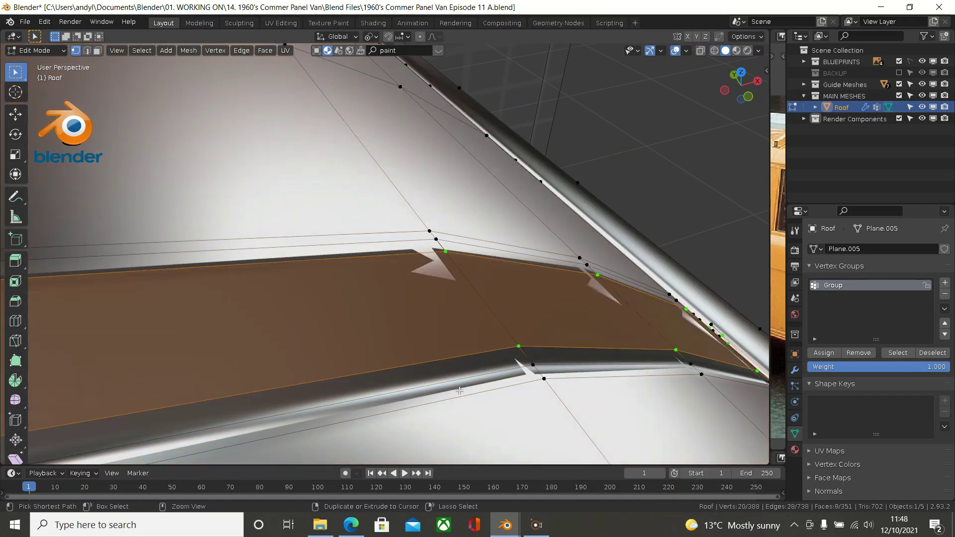
pyautogui.hotkey('ctrl', 'z')
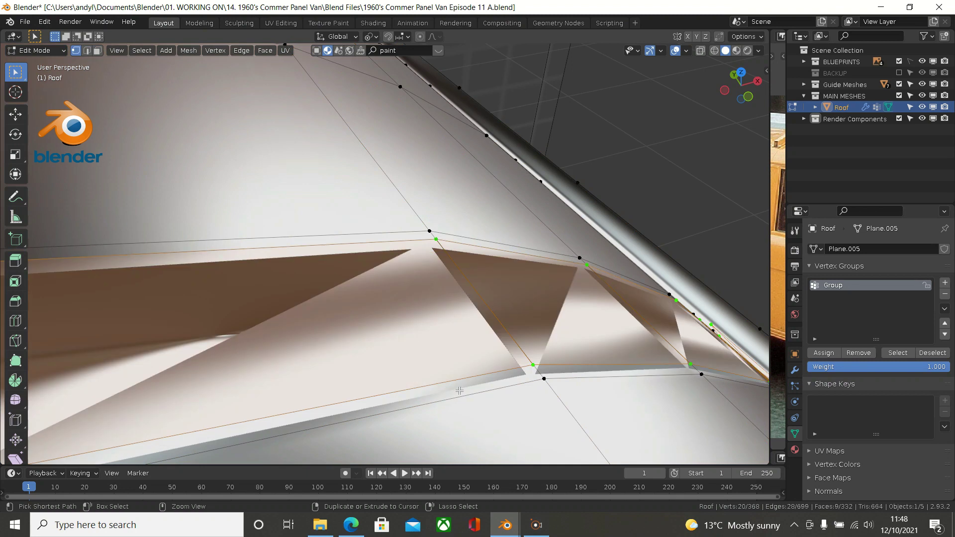
pyautogui.hotkey('ctrl', 'z')
pyautogui.hotkey('ctrl', 'z')
pyautogui.moveTo(459, 390); pyautogui.dragTo(432, 395, button='middle')
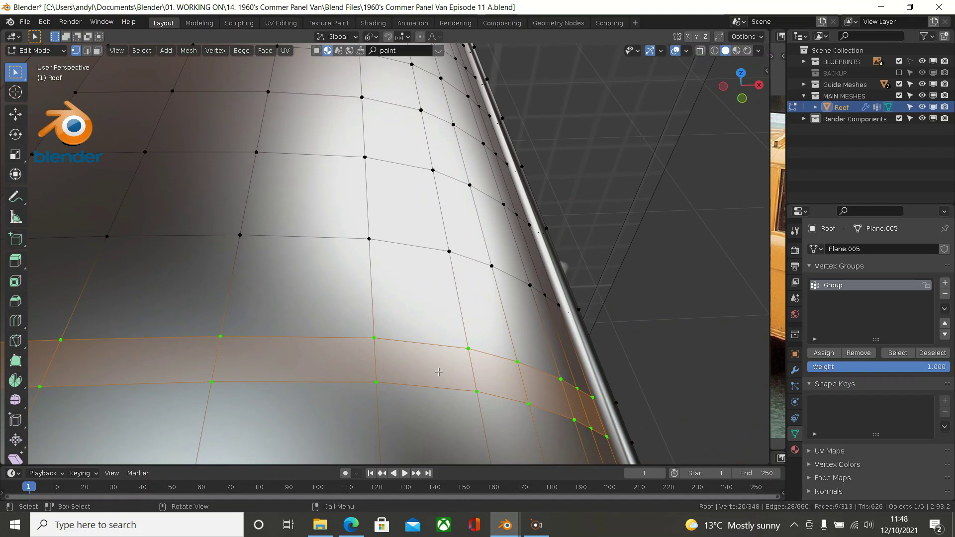
# - Inset the selected roof strip faces by about 0.0043 m in the top view
pyautogui.press('KP_7')
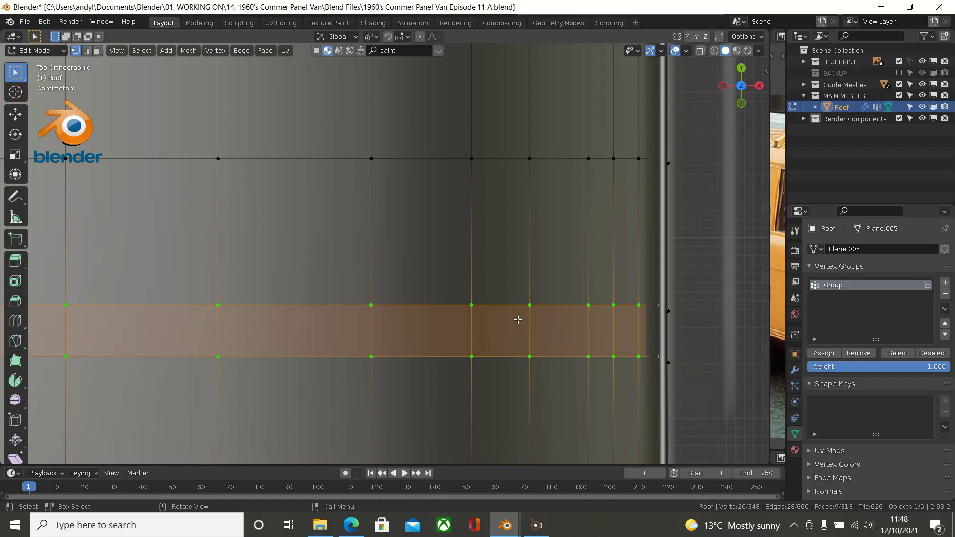
pyautogui.scroll(-1, 425, 308)
pyautogui.scroll(-3, 377, 306)
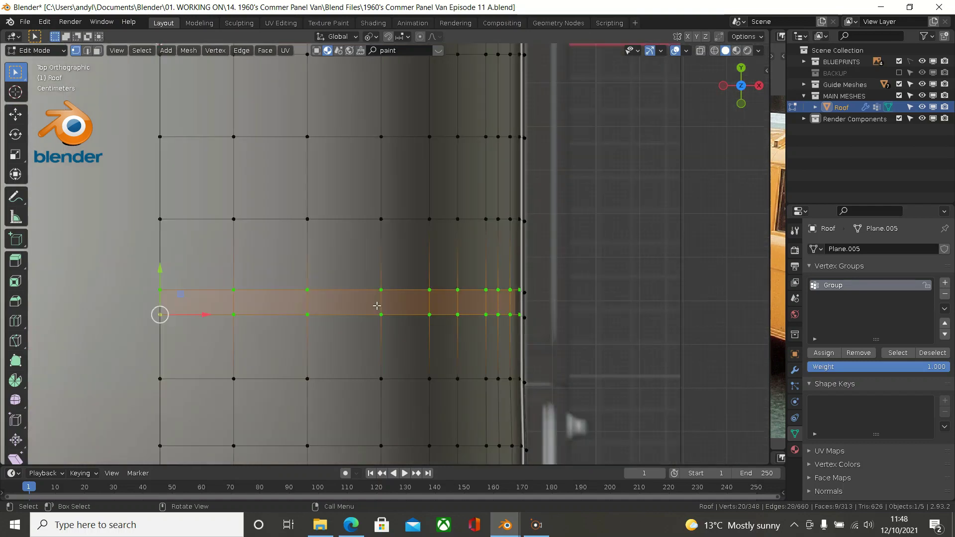
pyautogui.press('i')
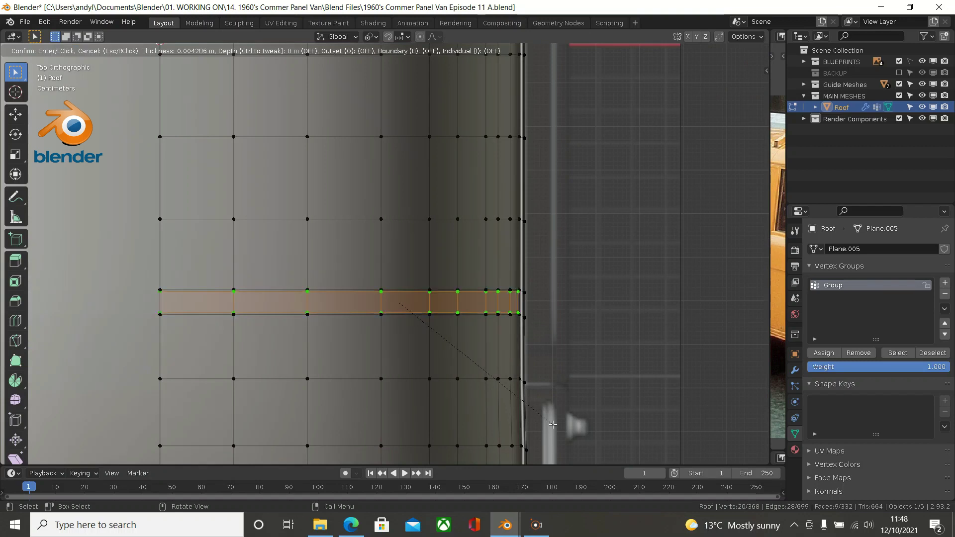
pyautogui.click(553, 424)
pyautogui.scroll(1, 455, 346)
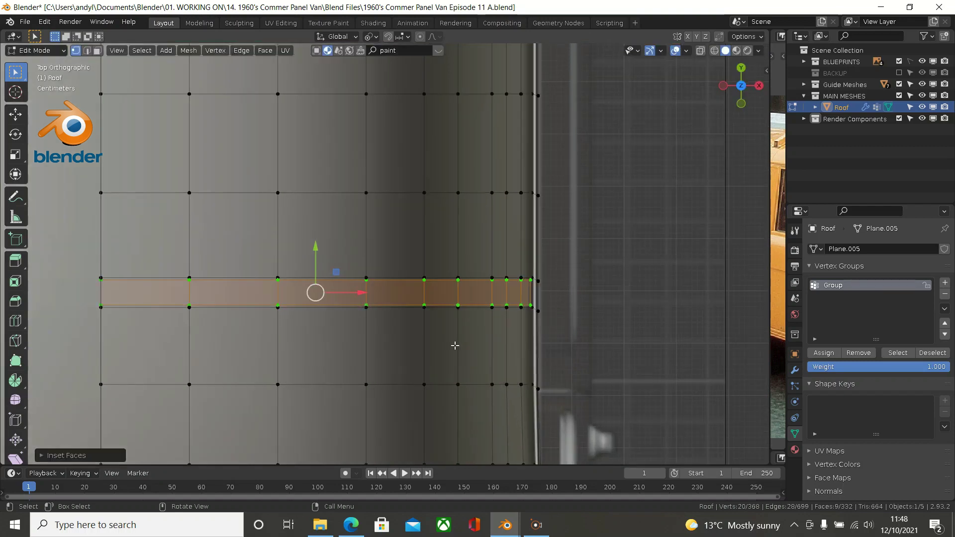
# - Switch to wireframe shading and inset the strip faces a second time to form a narrow inner border
pyautogui.press('z')
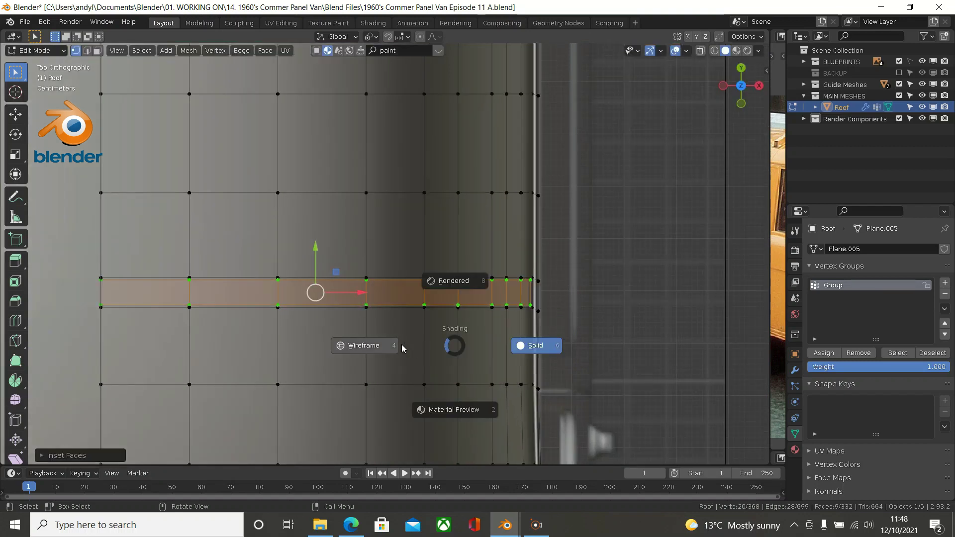
pyautogui.click(354, 346)
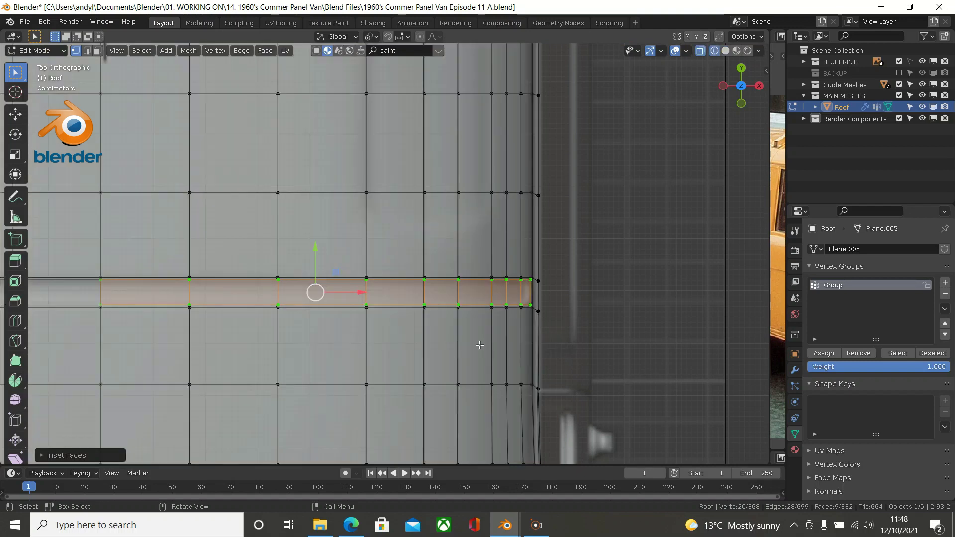
pyautogui.press('i')
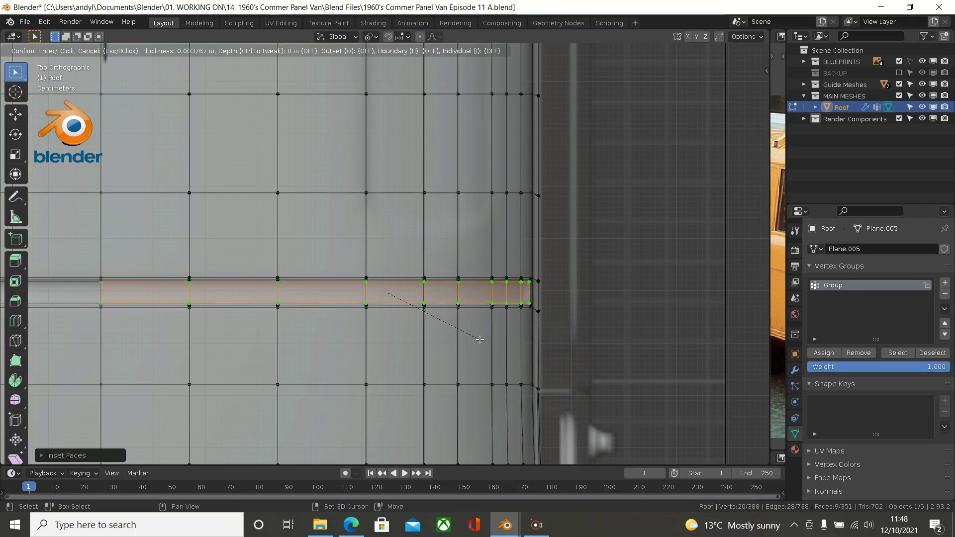
pyautogui.click(471, 318)
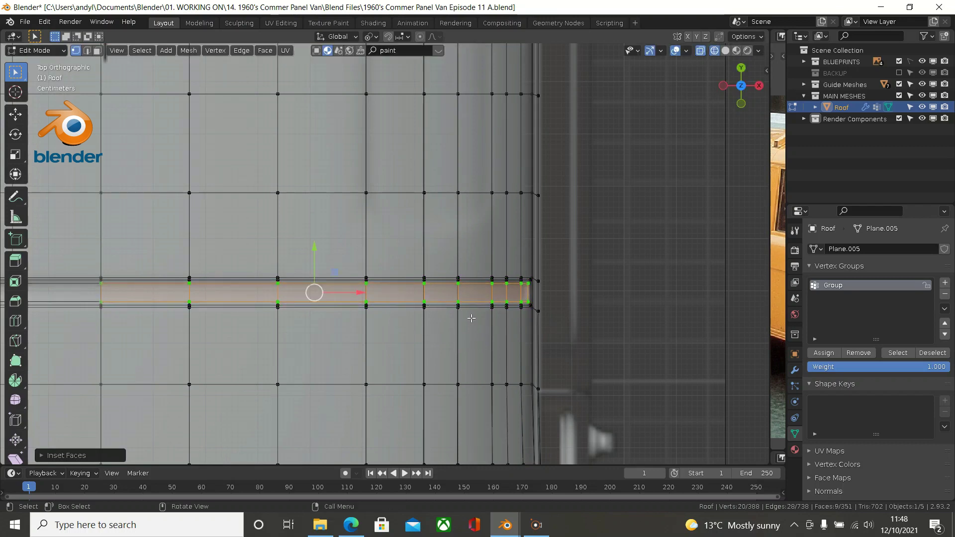
# - Select the innermost inset faces in face mode, from the face at the roof's centreline to the one at its outer edge
pyautogui.click(97, 52)
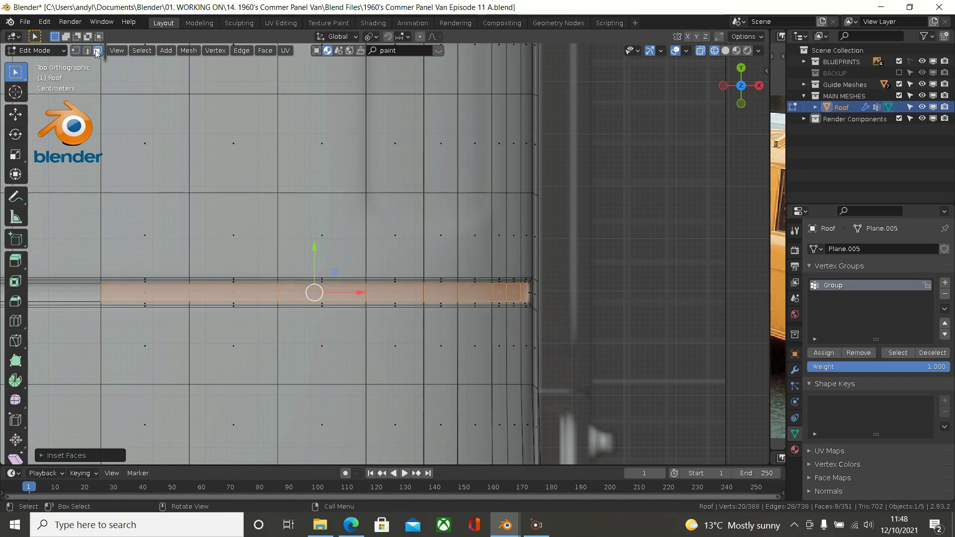
pyautogui.click(126, 295)
pyautogui.moveTo(381, 295); pyautogui.dragTo(411, 169, button='middle')
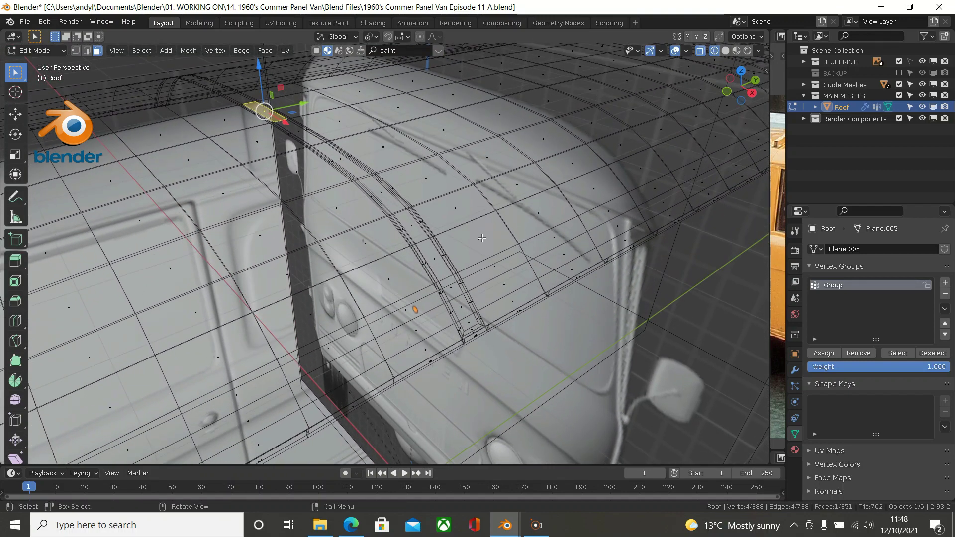
pyautogui.press('ctrl')
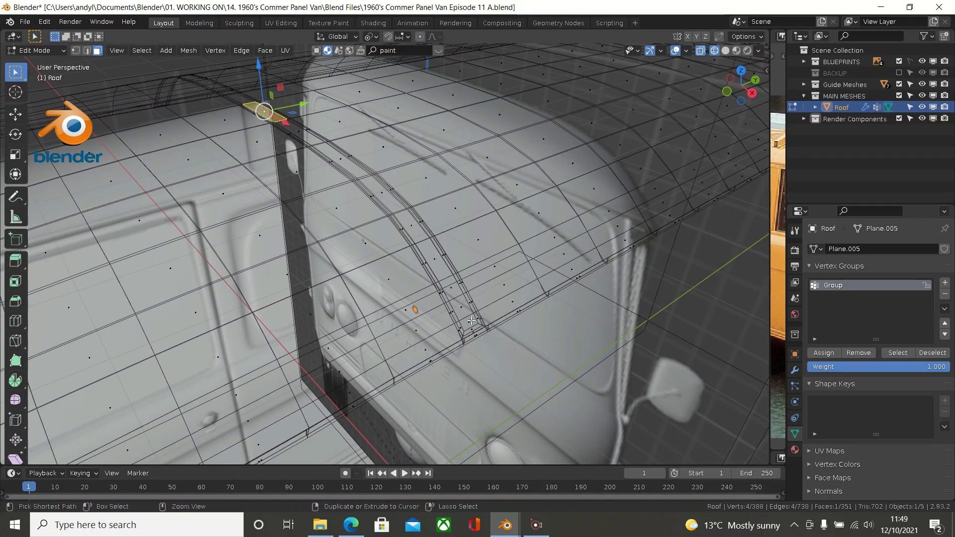
pyautogui.keyDown('ctrl'); pyautogui.click(470, 322); pyautogui.keyUp('ctrl')
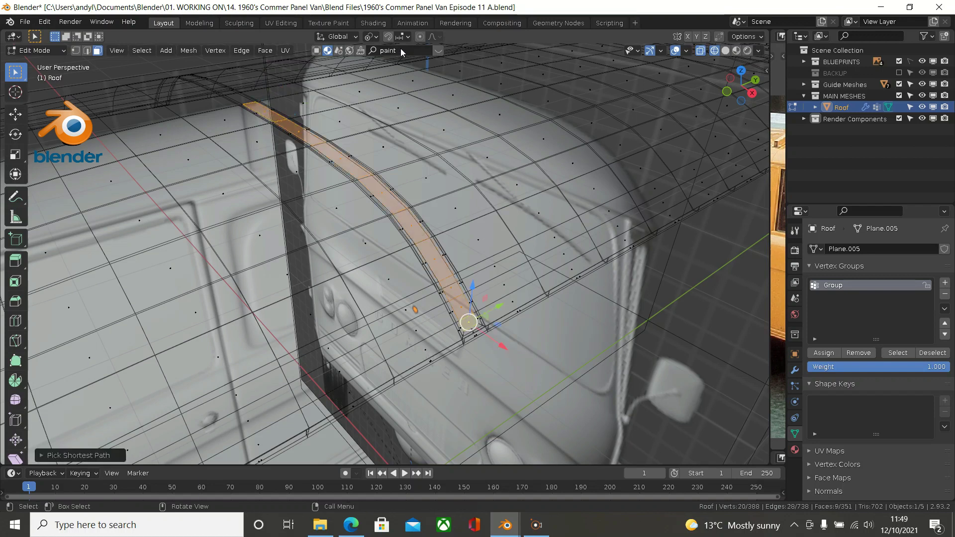
# - Set the transform orientation to Normal and the pivot point to Bounding Box Center
pyautogui.click(351, 37)
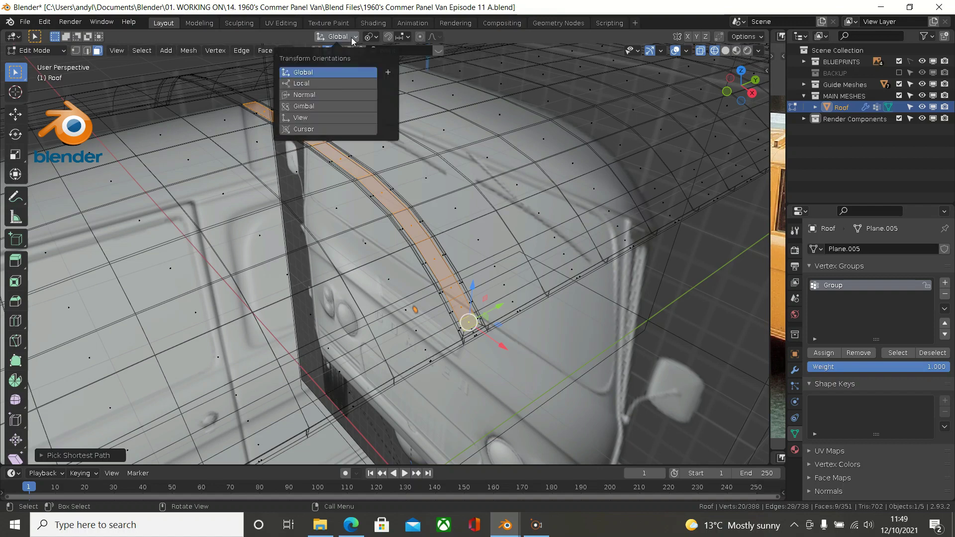
pyautogui.click(319, 94)
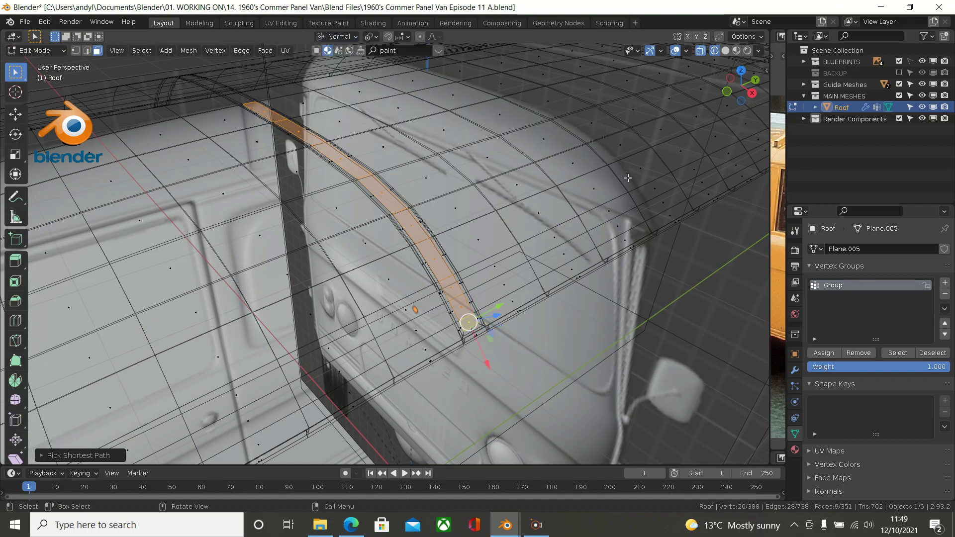
pyautogui.moveTo(523, 173); pyautogui.dragTo(523, 146, button='middle')
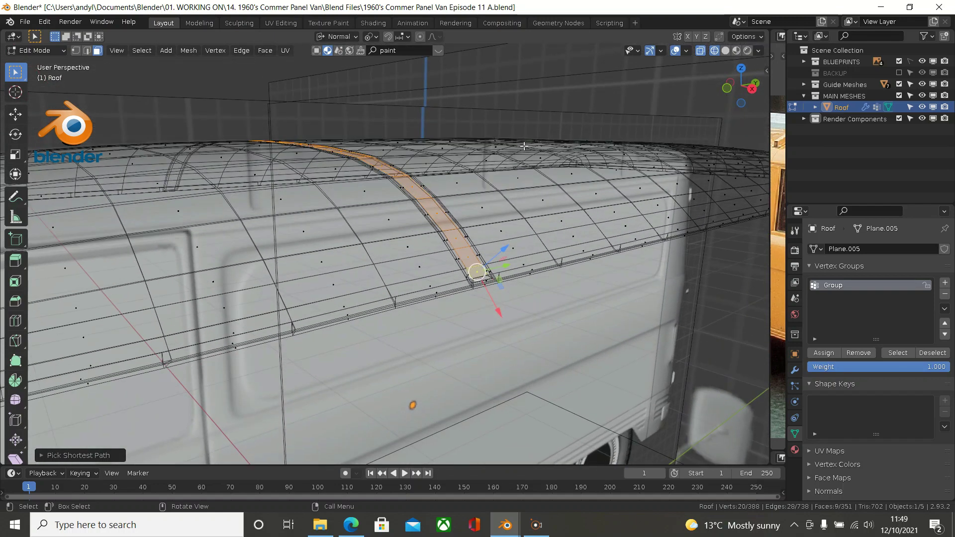
pyautogui.scroll(3, 477, 224)
pyautogui.moveTo(477, 225); pyautogui.dragTo(475, 287, button='middle')
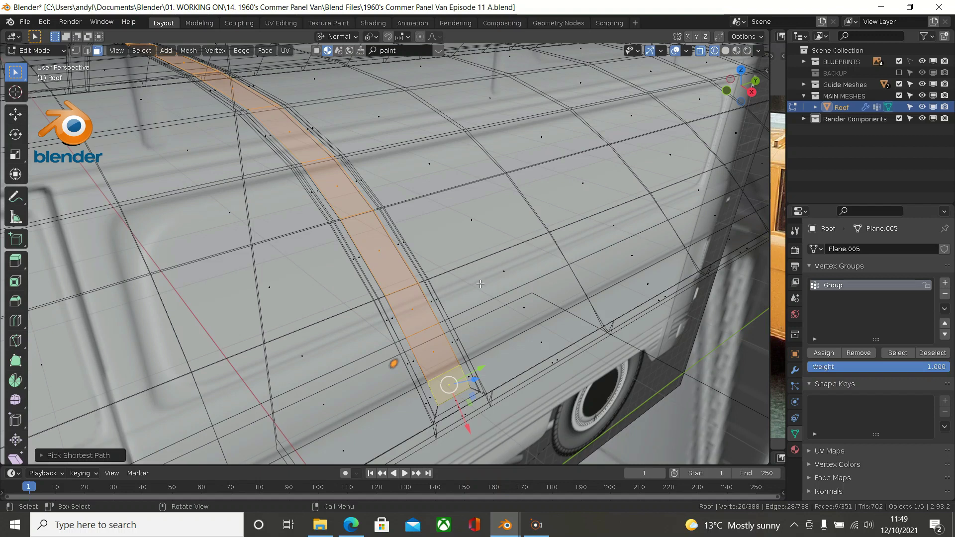
pyautogui.click(379, 38)
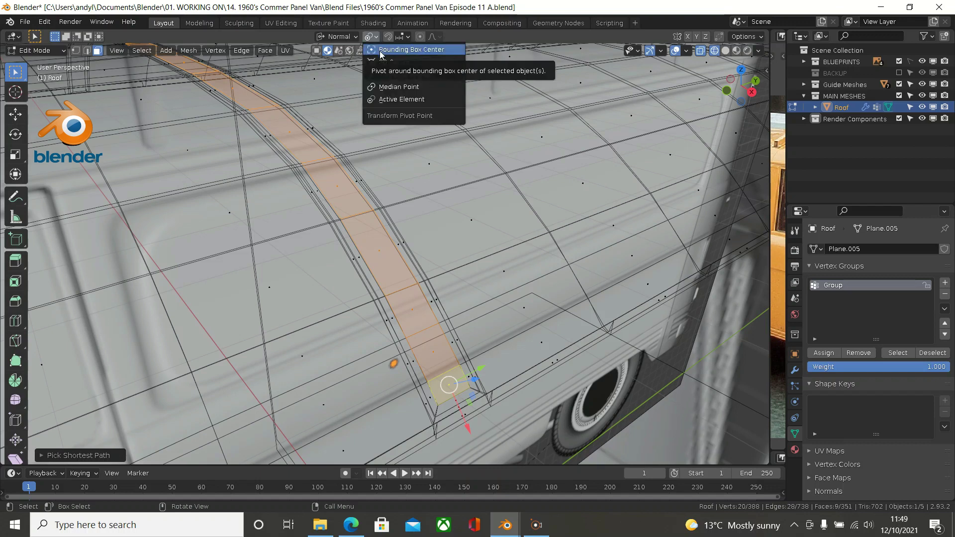
pyautogui.click(380, 52)
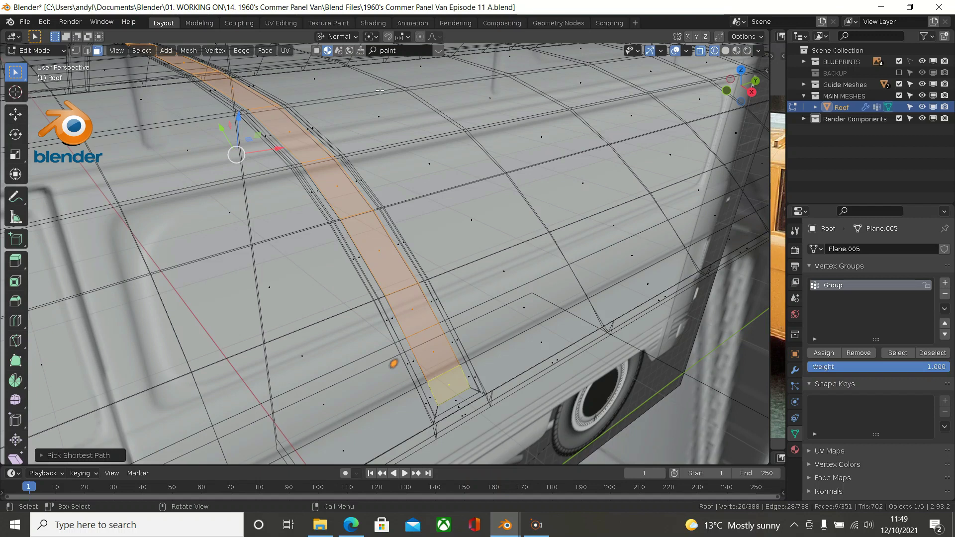
# - Move the inner groove strip slightly inward along its normal Z axis and check the roof in solid shading
pyautogui.press('KP_1')
pyautogui.keyDown('shift'); pyautogui.moveTo(398, 165); pyautogui.dragTo(433, 202, button='middle'); pyautogui.keyUp('shift')
pyautogui.moveTo(271, 175); pyautogui.dragTo(272, 194, button='middle')
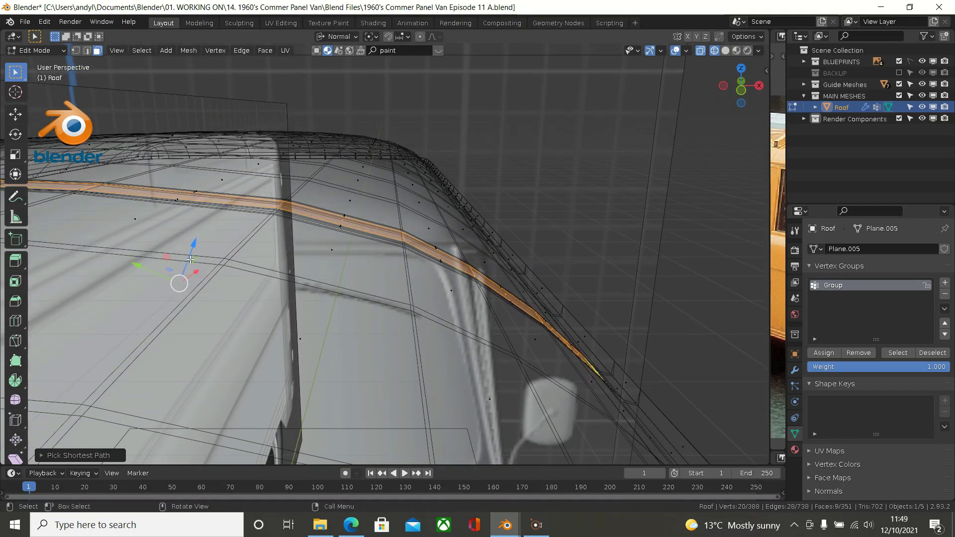
pyautogui.moveTo(192, 247)
pyautogui.mouseDown()
pyautogui.moveTo(191, 258)
pyautogui.moveTo(198, 219)
pyautogui.mouseUp()
pyautogui.press('z')
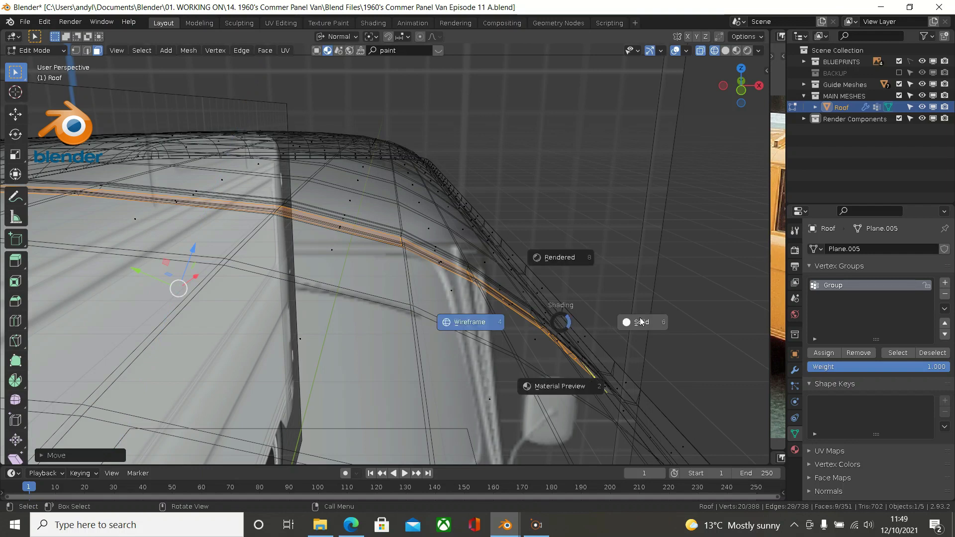
pyautogui.click(641, 323)
pyautogui.moveTo(639, 320)
pyautogui.mouseDown(button='middle')
pyautogui.moveTo(594, 337)
pyautogui.moveTo(576, 320)
pyautogui.mouseUp(button='middle')
pyautogui.moveTo(334, 246); pyautogui.dragTo(372, 250, button='middle')
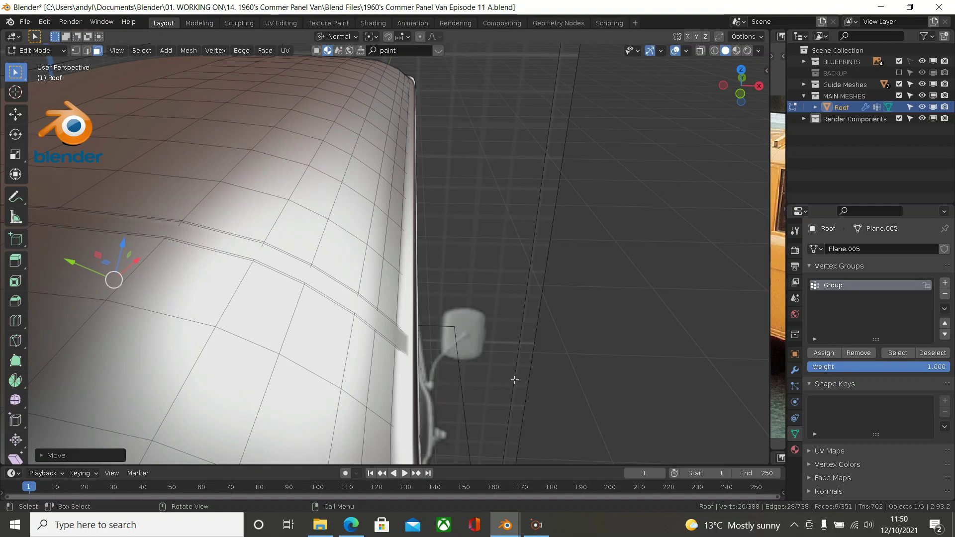
# - Remove the inner groove strip's vertices from the vertex group "Group" and inspect the groove in solid shading
pyautogui.press('z')
pyautogui.click(434, 385)
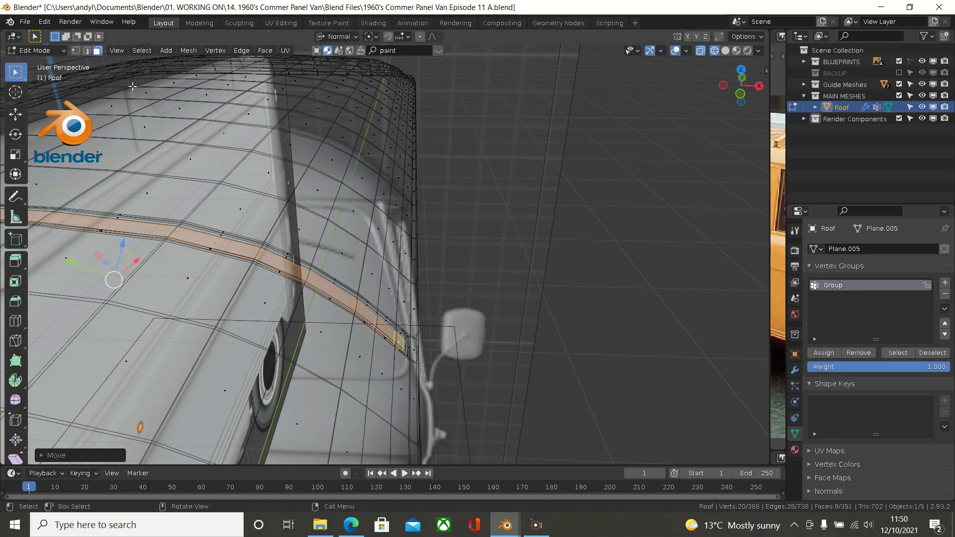
pyautogui.click(76, 50)
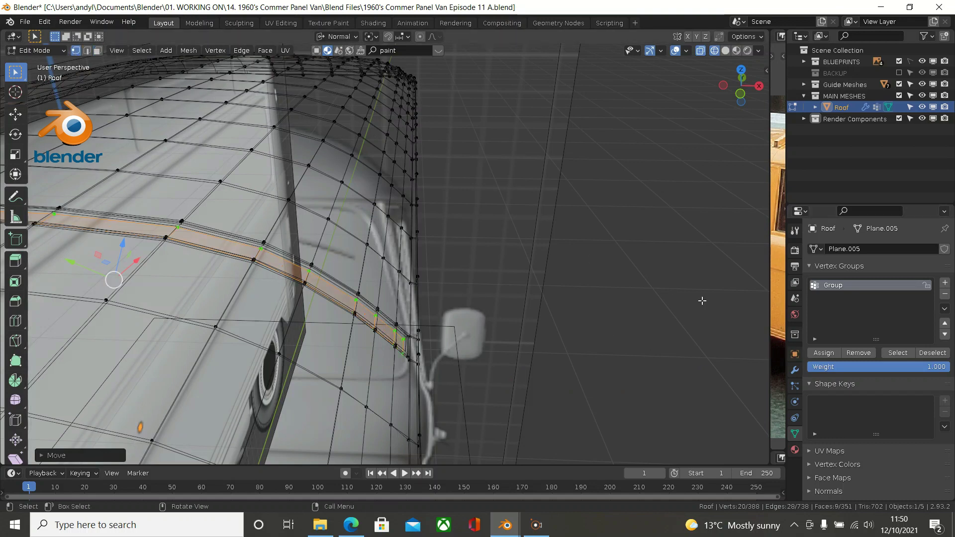
pyautogui.click(850, 352)
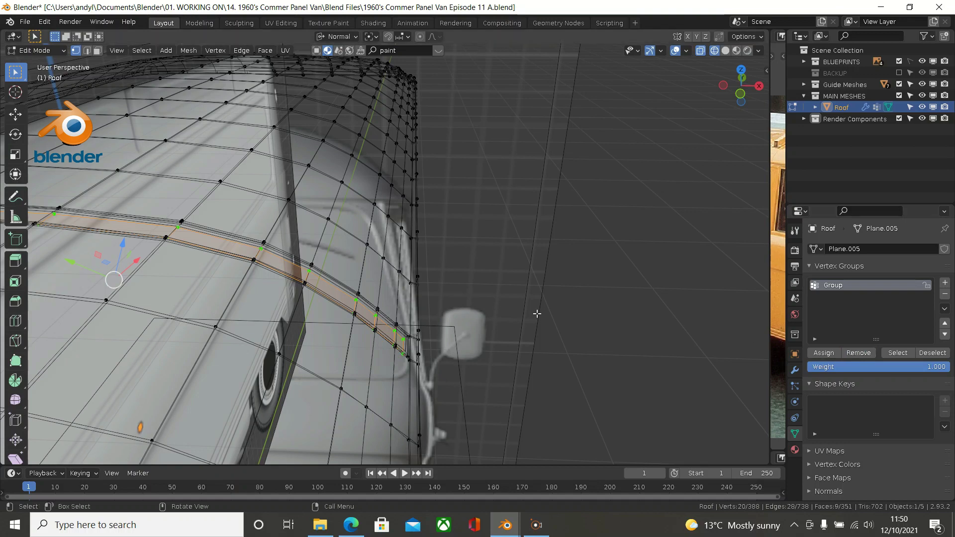
pyautogui.press('z')
pyautogui.press('z')
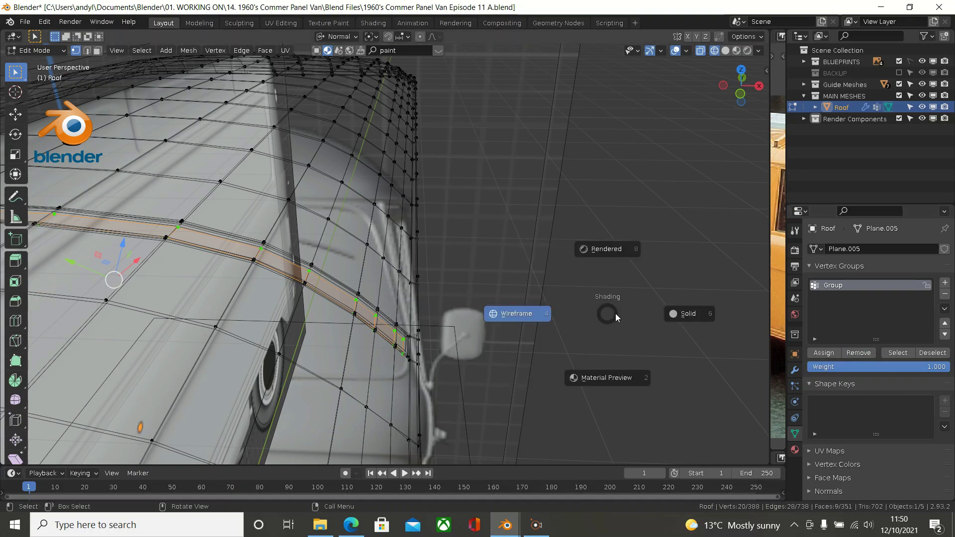
pyautogui.click(686, 318)
pyautogui.moveTo(501, 315)
pyautogui.mouseDown(button='middle')
pyautogui.moveTo(425, 298)
pyautogui.moveTo(445, 287)
pyautogui.moveTo(493, 287)
pyautogui.mouseUp(button='middle')
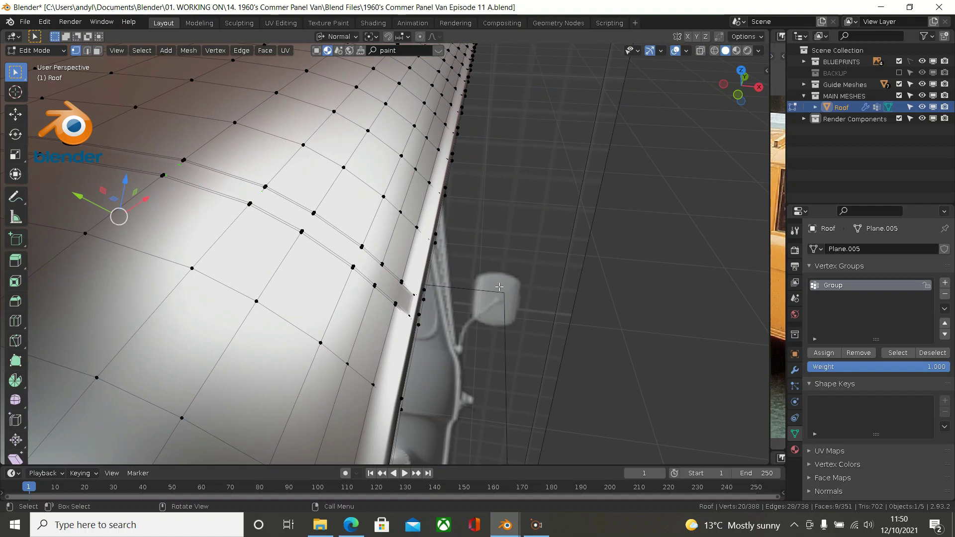
pyautogui.moveTo(285, 231)
pyautogui.mouseDown(button='middle')
pyautogui.moveTo(205, 203)
pyautogui.moveTo(203, 228)
pyautogui.moveTo(282, 249)
pyautogui.moveTo(264, 264)
pyautogui.moveTo(234, 267)
pyautogui.moveTo(246, 257)
pyautogui.moveTo(224, 248)
pyautogui.moveTo(284, 216)
pyautogui.mouseUp(button='middle')
# - Select the first inset's edge loop surrounding the groove strip in wireframe and remove its vertices from "Group"
pyautogui.press('z')
pyautogui.click(198, 261)
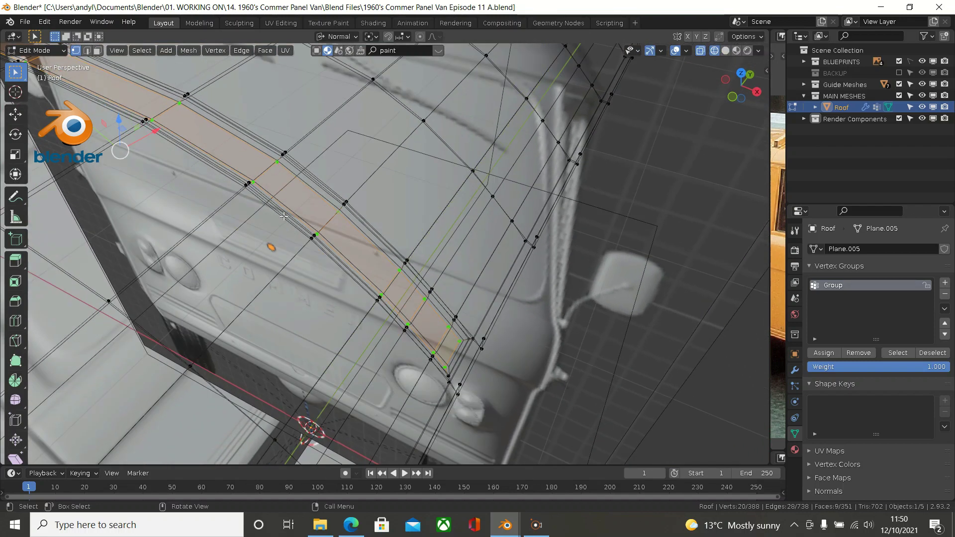
pyautogui.scroll(2, 400, 198)
pyautogui.scroll(2, 334, 251)
pyautogui.moveTo(323, 248); pyautogui.dragTo(275, 219, button='middle')
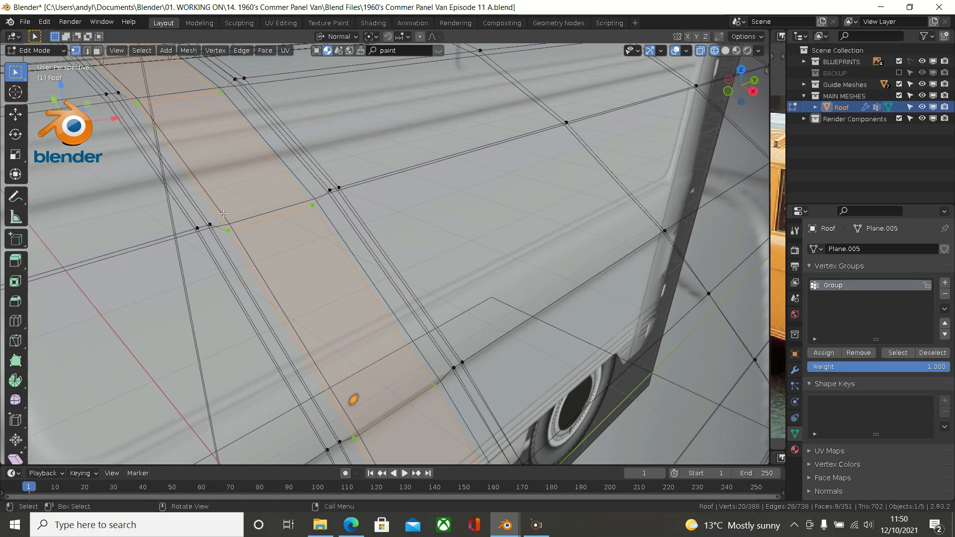
pyautogui.keyDown('alt'); pyautogui.click(204, 217); pyautogui.keyUp('alt')
pyautogui.scroll(-4, 288, 171)
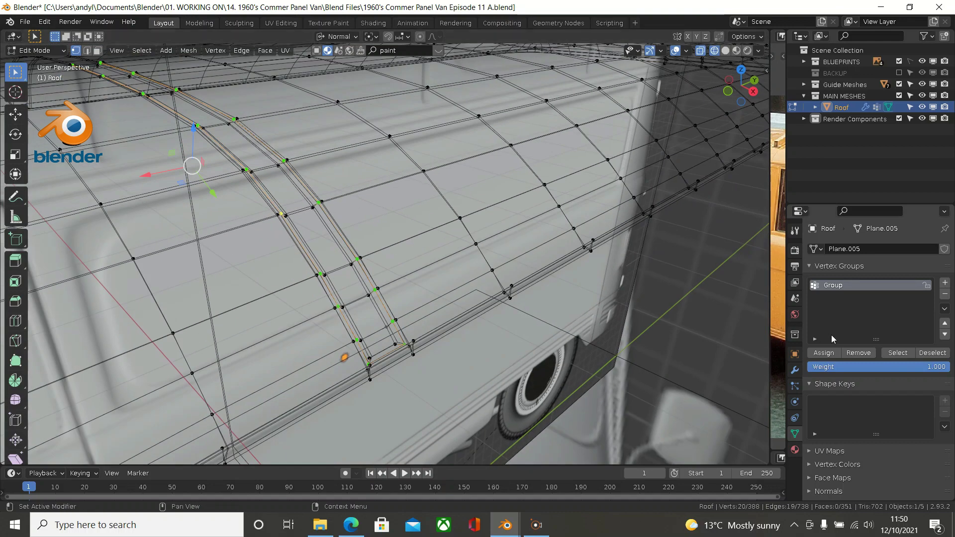
pyautogui.click(852, 354)
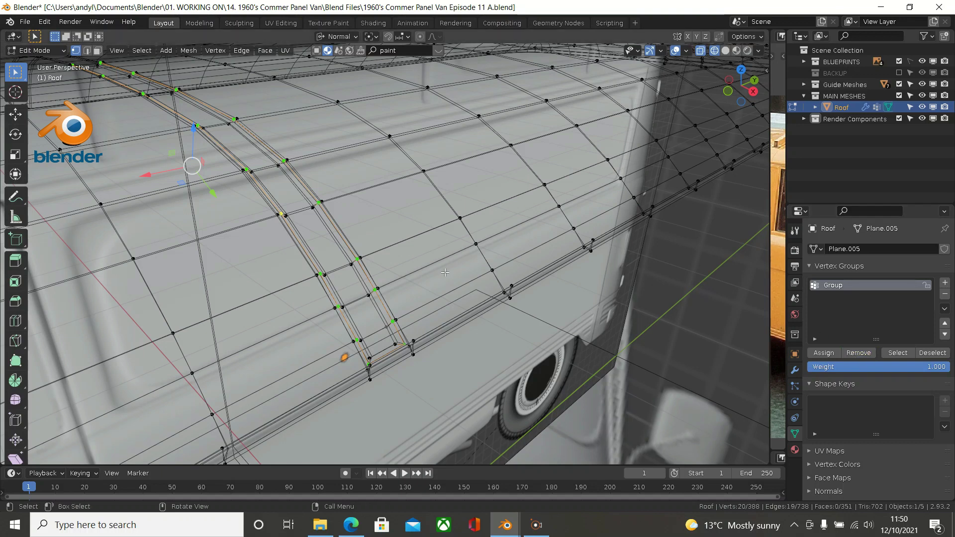
# - Select the face strip inside the groove's edge loop in solid shading and move it slightly inward along its normal Z axis
pyautogui.press('z')
pyautogui.click(532, 272)
pyautogui.moveTo(482, 277); pyautogui.dragTo(564, 298, button='middle')
pyautogui.moveTo(488, 301); pyautogui.dragTo(431, 244, button='middle')
pyautogui.scroll(3, 431, 244)
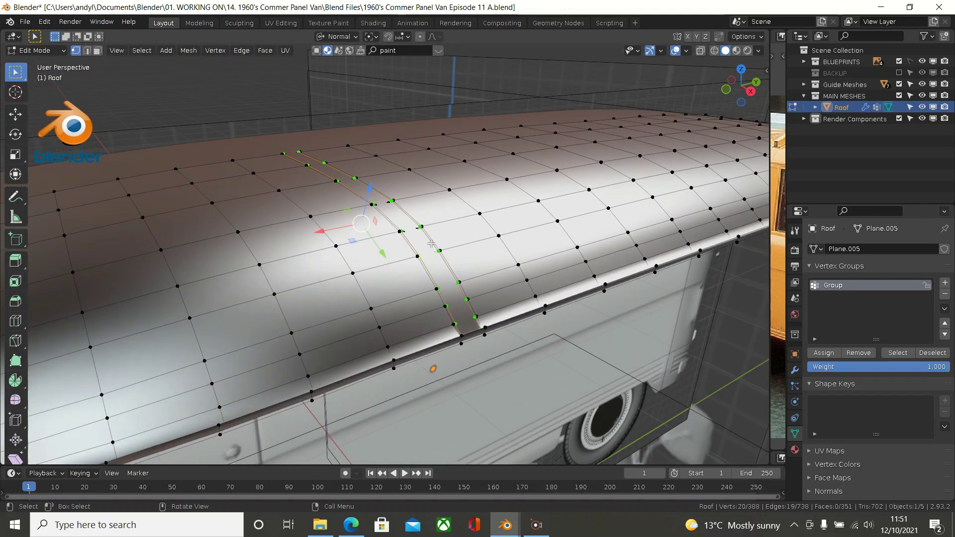
pyautogui.press('ctrl')
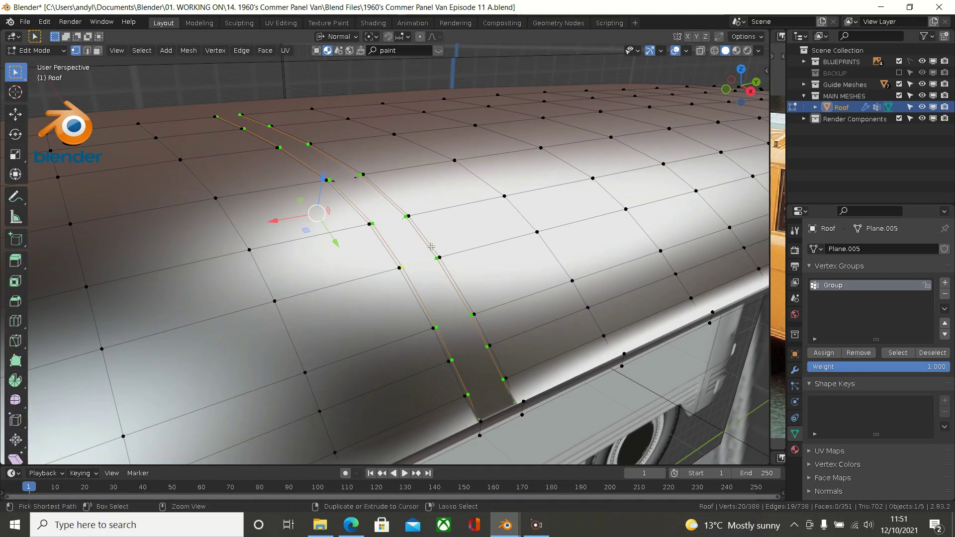
pyautogui.press('f')
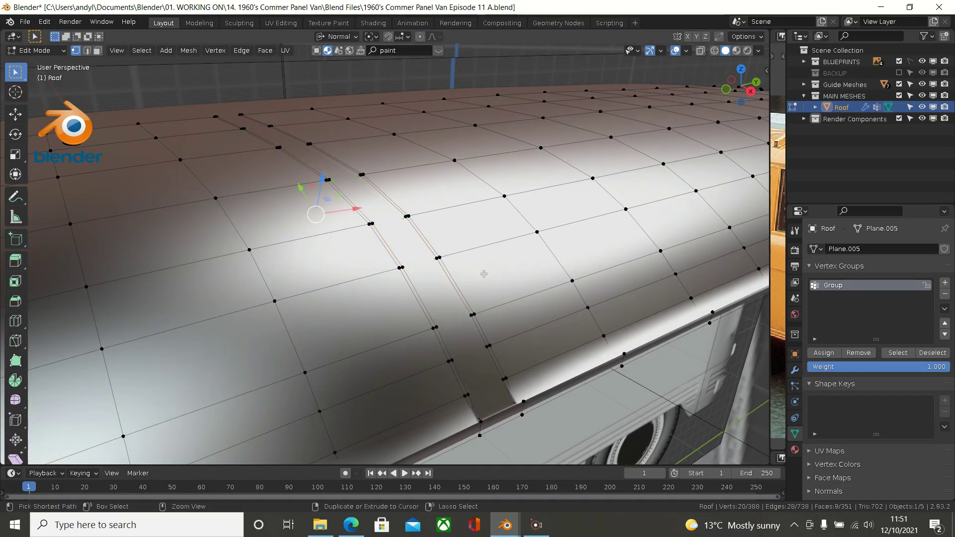
pyautogui.press('3')
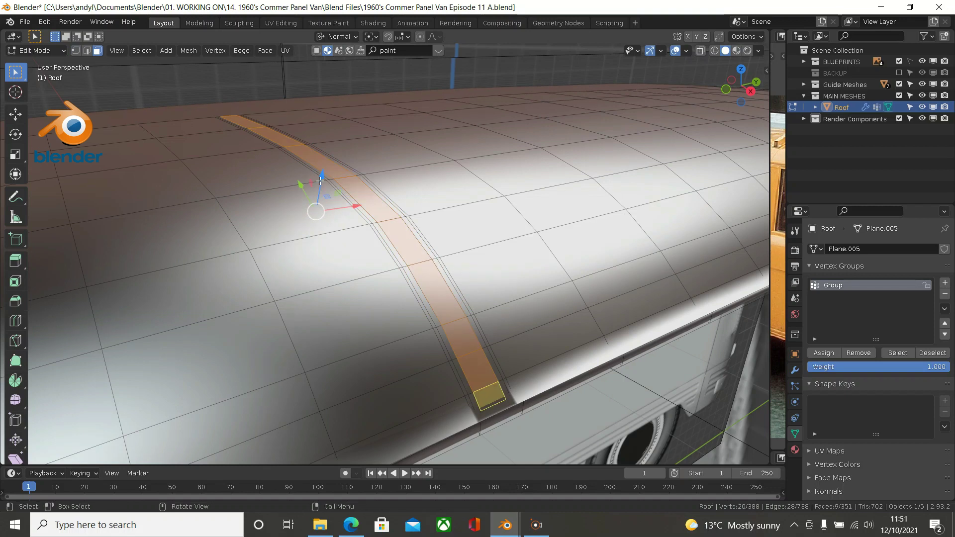
pyautogui.moveTo(319, 182); pyautogui.dragTo(320, 189)
# - Examine the recessed groove strip from several angles in wireframe and solid shading
pyautogui.moveTo(367, 198); pyautogui.dragTo(395, 195, button='middle')
pyautogui.press('z')
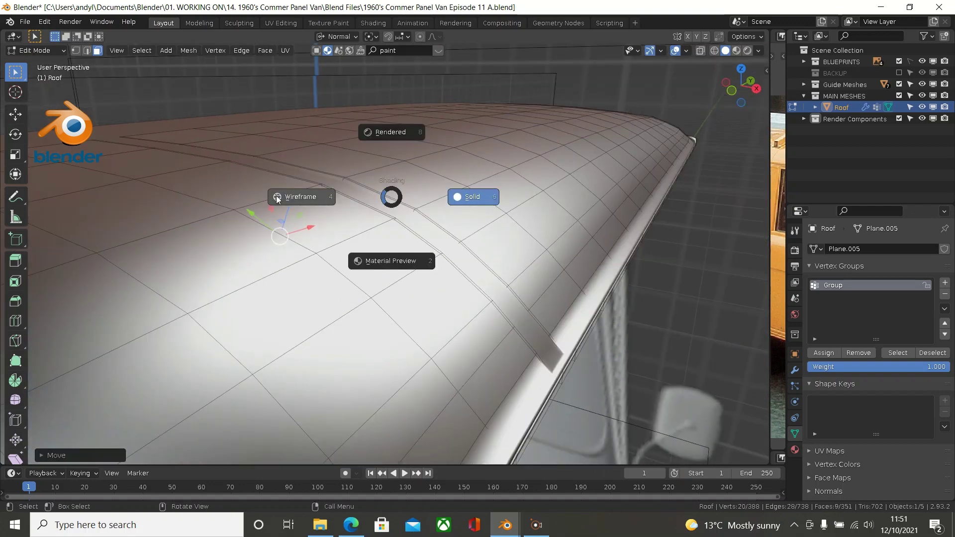
pyautogui.click(298, 197)
pyautogui.moveTo(330, 194); pyautogui.dragTo(308, 191, button='middle')
pyautogui.press('z')
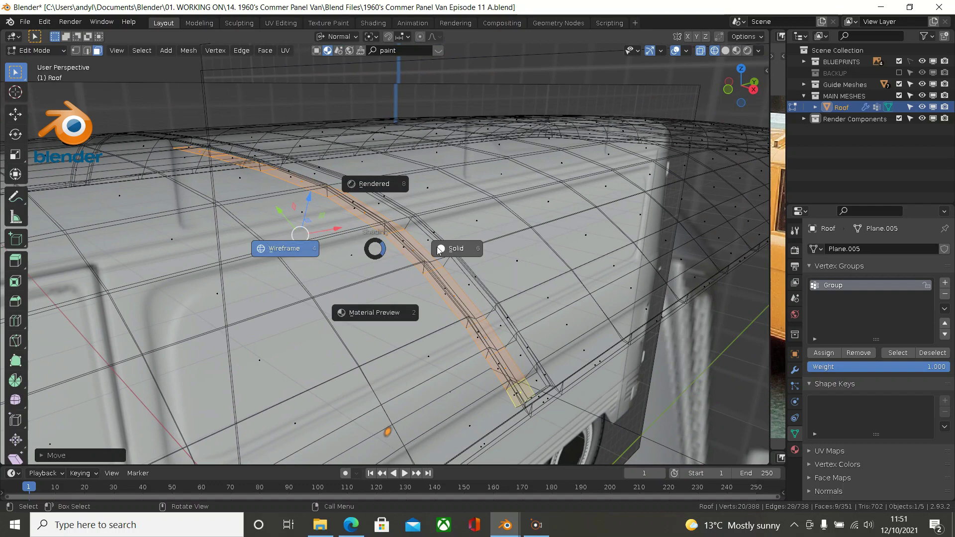
pyautogui.click(450, 250)
pyautogui.moveTo(381, 256)
pyautogui.mouseDown(button='middle')
pyautogui.moveTo(376, 245)
pyautogui.moveTo(391, 266)
pyautogui.moveTo(448, 251)
pyautogui.mouseUp(button='middle')
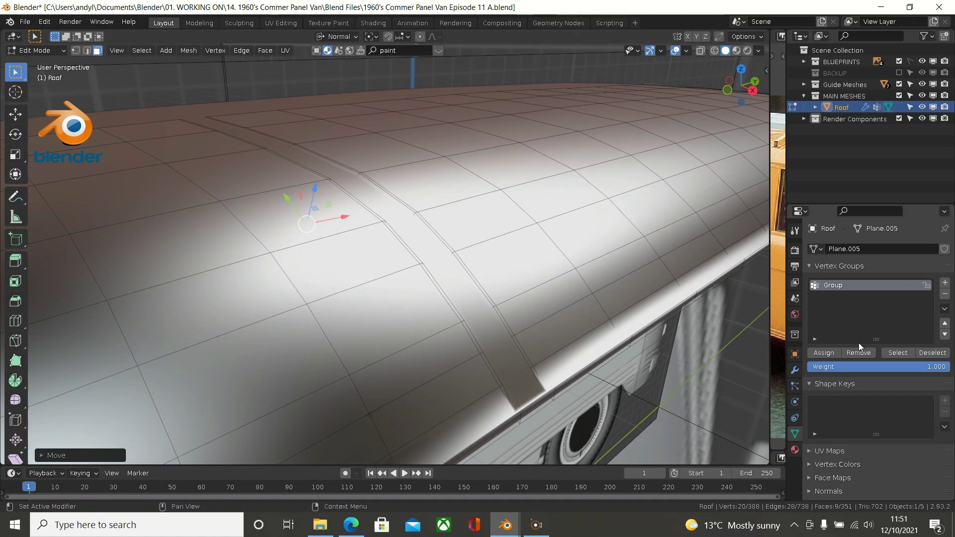
# - Turn on viewport display of the Roof's Subdivision modifier and set the Shrinkwrap modifier's vertex group to "Group"
pyautogui.click(789, 375)
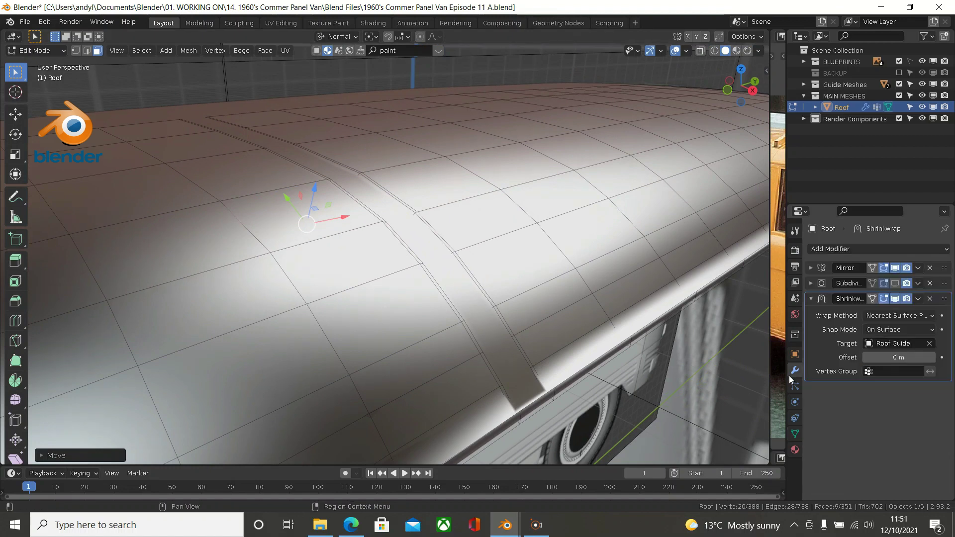
pyautogui.click(895, 283)
pyautogui.moveTo(553, 267); pyautogui.dragTo(537, 278, button='middle')
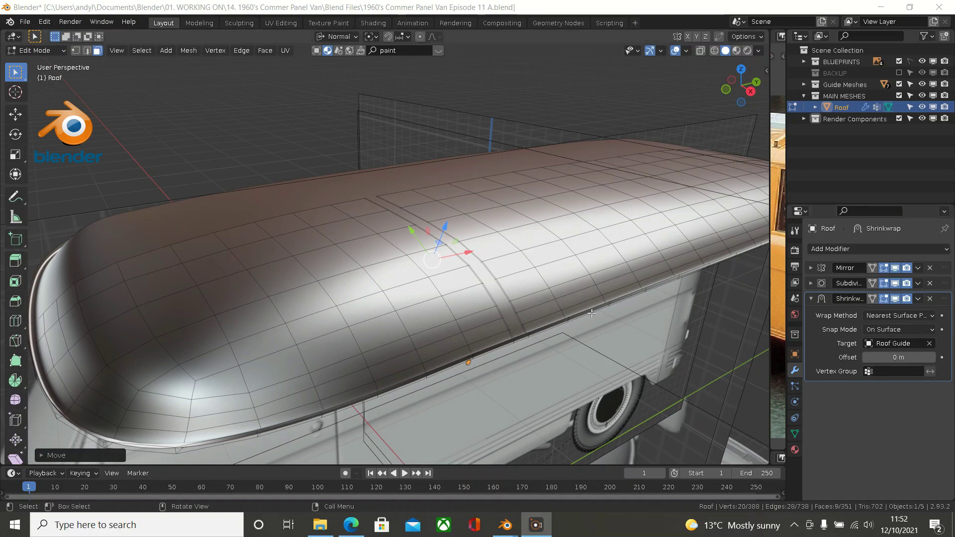
pyautogui.click(869, 374)
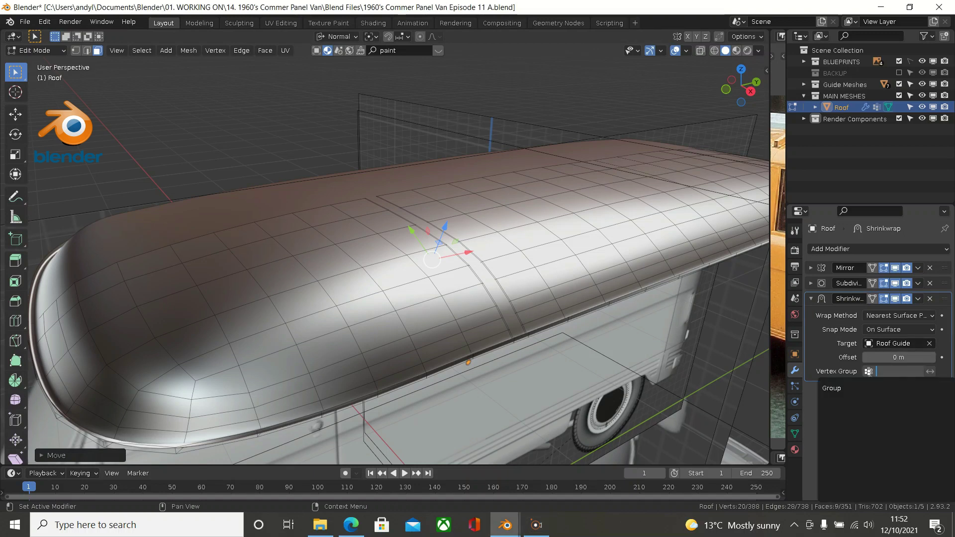
pyautogui.click(830, 389)
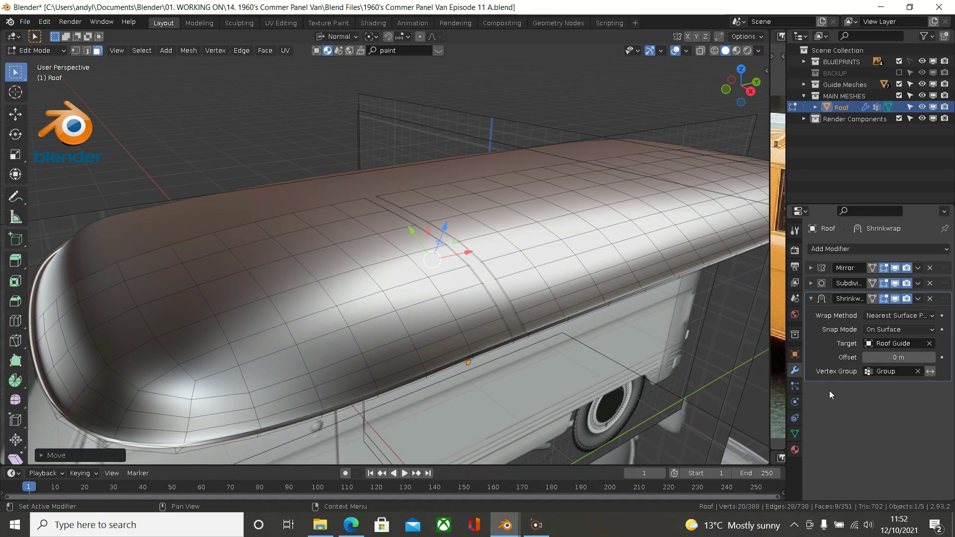
pyautogui.scroll(2, 517, 278)
pyautogui.moveTo(517, 277); pyautogui.dragTo(545, 300, button='middle')
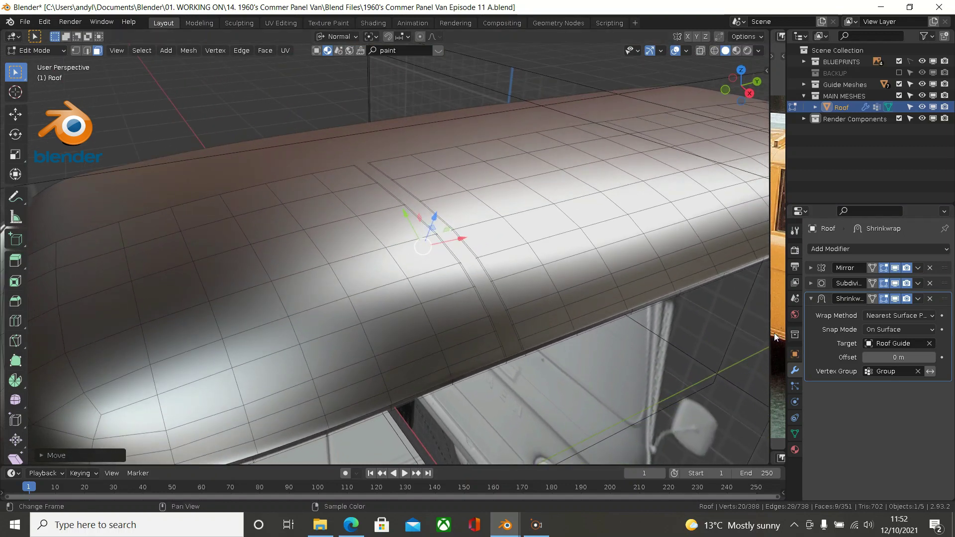
# - Remove the vertices of the selected inner groove strip from the vertex group "Group", working in wireframe and vertex select mode
pyautogui.click(794, 433)
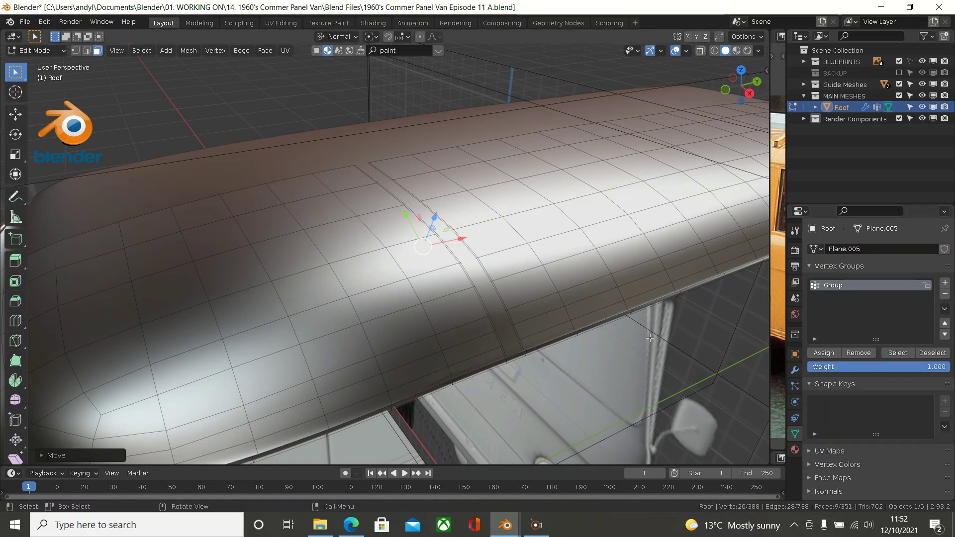
pyautogui.press('z')
pyautogui.click(574, 339)
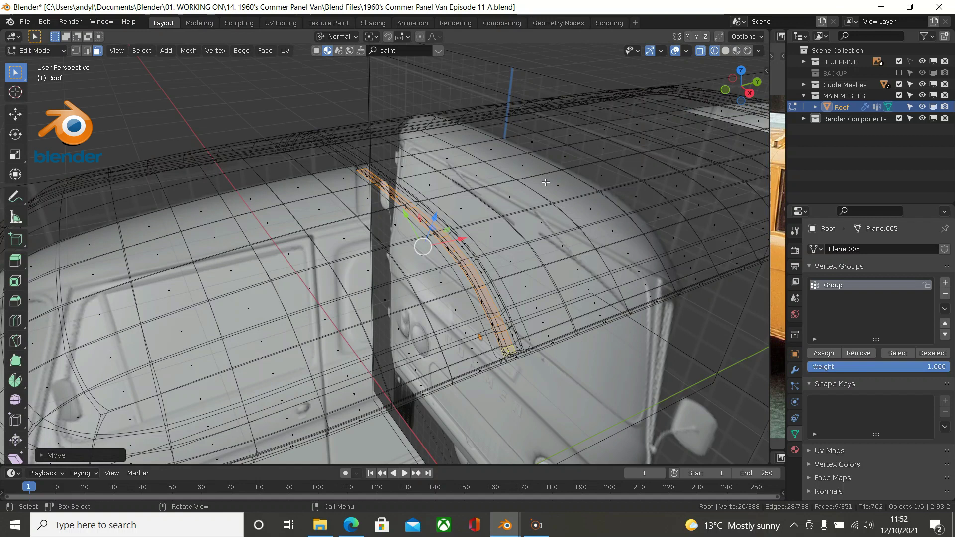
pyautogui.click(72, 53)
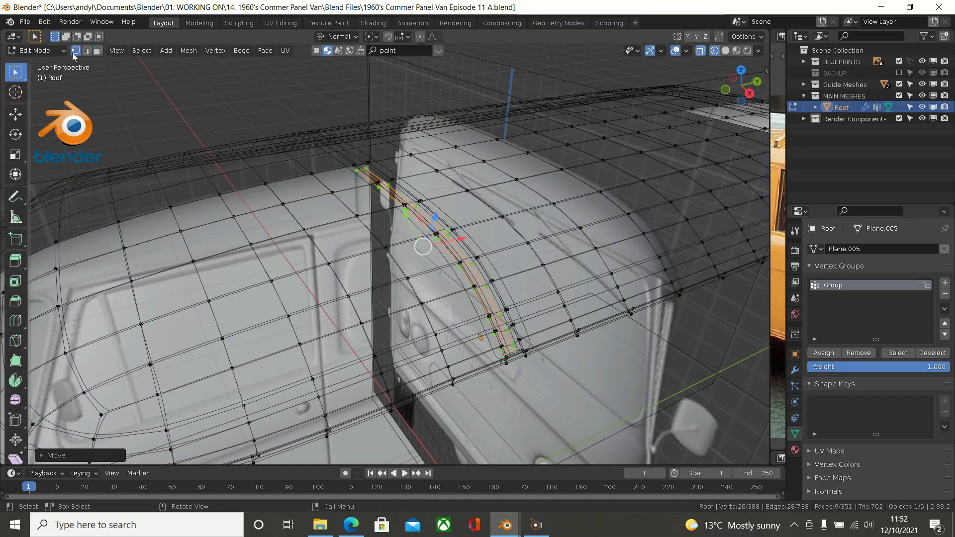
pyautogui.click(858, 353)
# - Examine the groove's profile up close in wireframe and its overall depth on the roof in solid shading
pyautogui.moveTo(506, 306); pyautogui.dragTo(467, 290, button='middle')
pyautogui.scroll(-3, 467, 290)
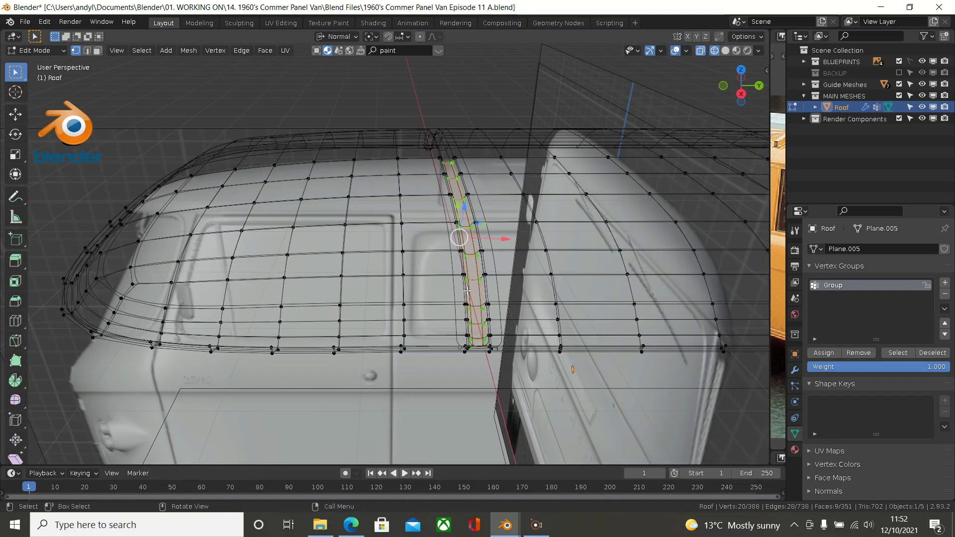
pyautogui.scroll(6, 467, 291)
pyautogui.moveTo(542, 299)
pyautogui.mouseDown(button='middle')
pyautogui.moveTo(596, 304)
pyautogui.moveTo(542, 288)
pyautogui.mouseUp(button='middle')
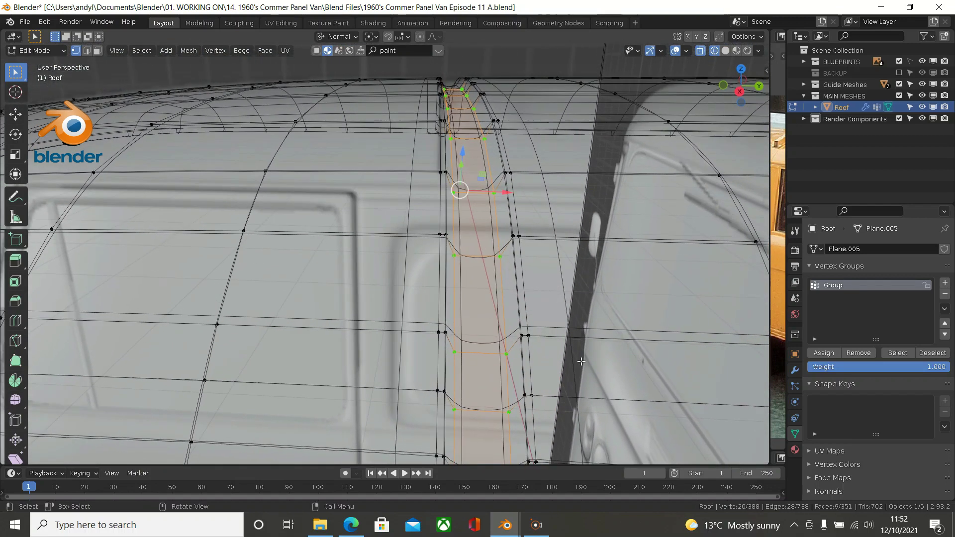
pyautogui.press('z')
pyautogui.click(651, 363)
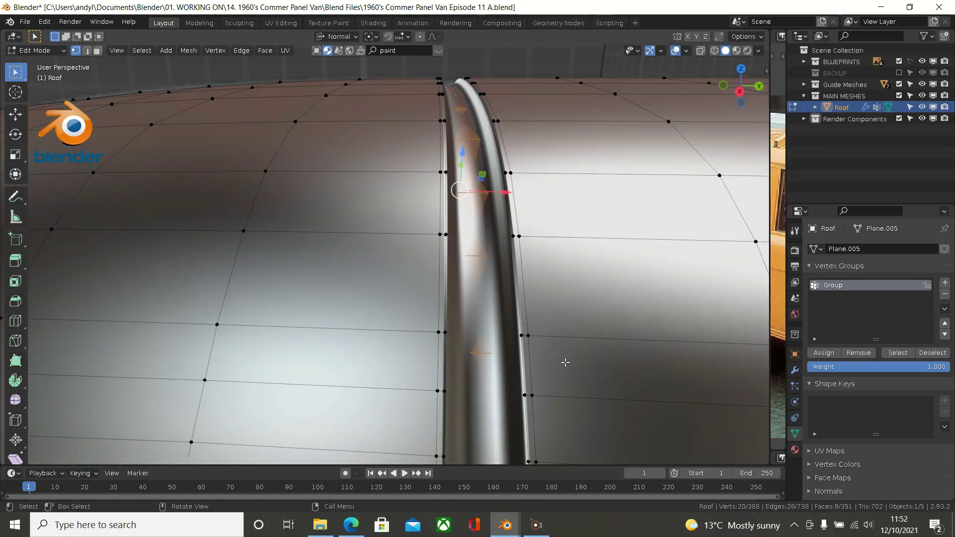
pyautogui.scroll(-8, 565, 363)
pyautogui.moveTo(566, 367); pyautogui.dragTo(592, 378, button='middle')
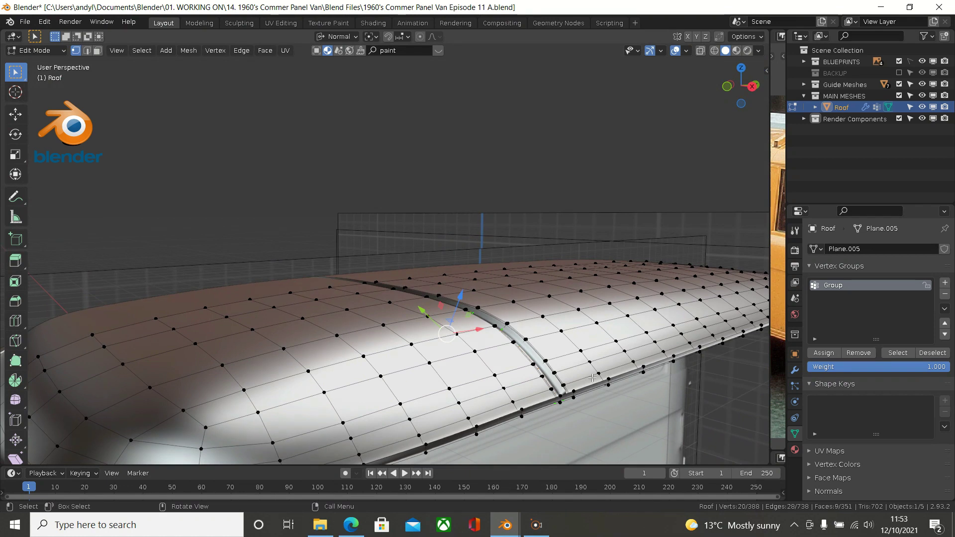
# - Preview the roof in rendered and solid shading in Object Mode and return to editing the mesh
pyautogui.press('z')
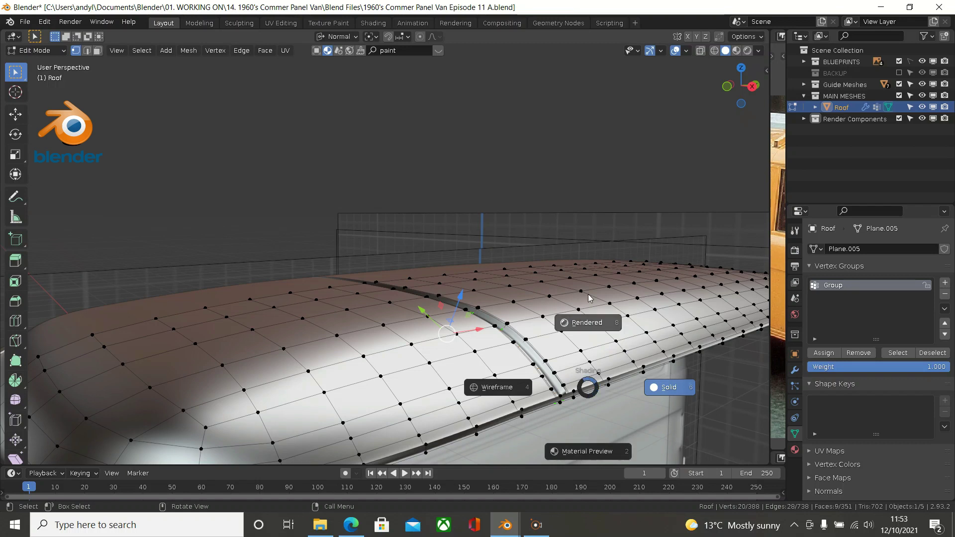
pyautogui.click(377, 140)
pyautogui.press('Tab')
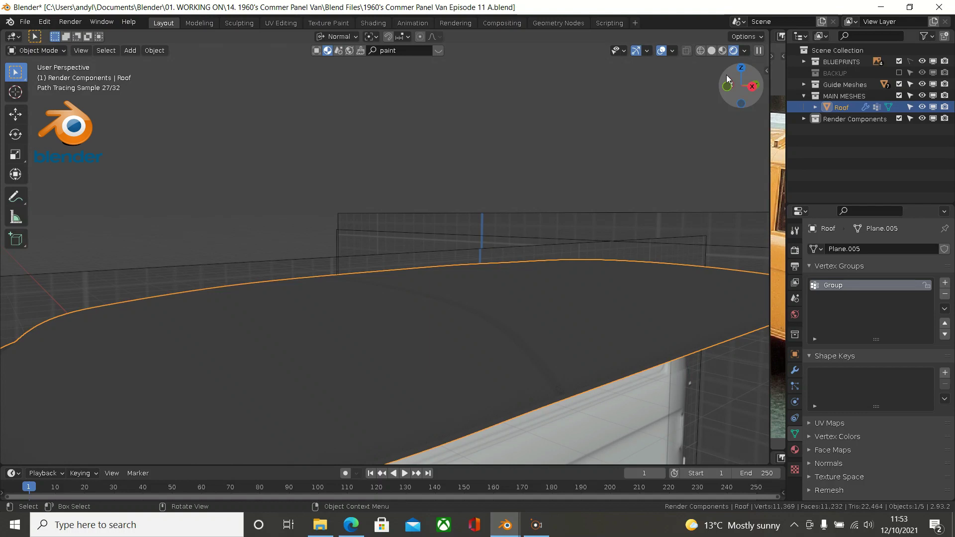
pyautogui.click(708, 54)
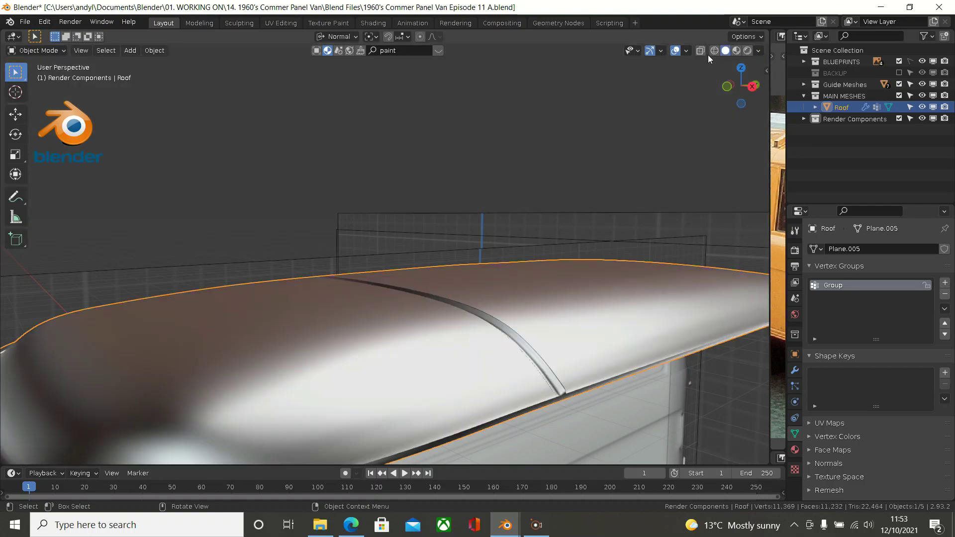
pyautogui.moveTo(541, 177)
pyautogui.mouseDown(button='middle')
pyautogui.moveTo(506, 266)
pyautogui.moveTo(476, 261)
pyautogui.moveTo(472, 361)
pyautogui.moveTo(427, 331)
pyautogui.moveTo(474, 312)
pyautogui.moveTo(520, 336)
pyautogui.mouseUp(button='middle')
pyautogui.press('Tab')
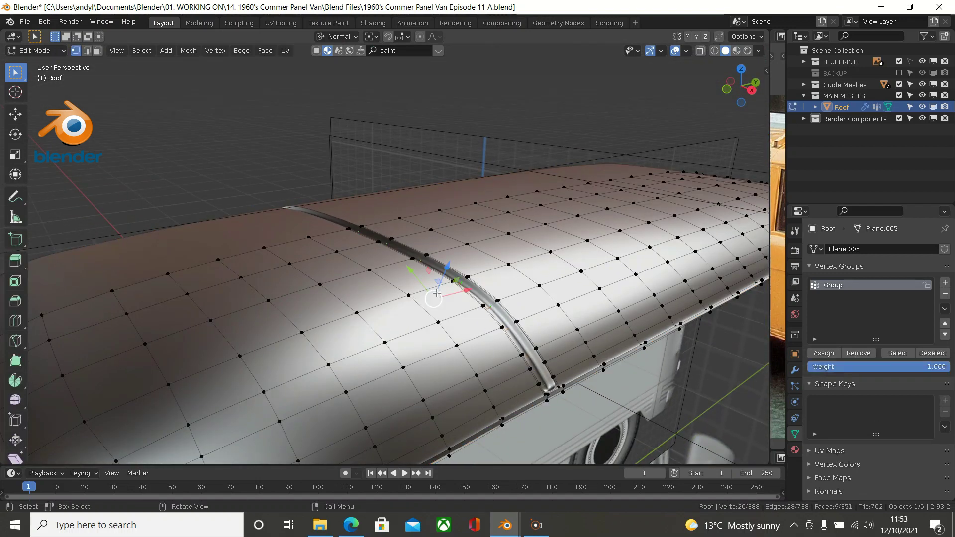
# - Move the inner groove strip outward along its normal Z axis by about 0.012 m to make the recess shallower
pyautogui.scroll(3, 437, 294)
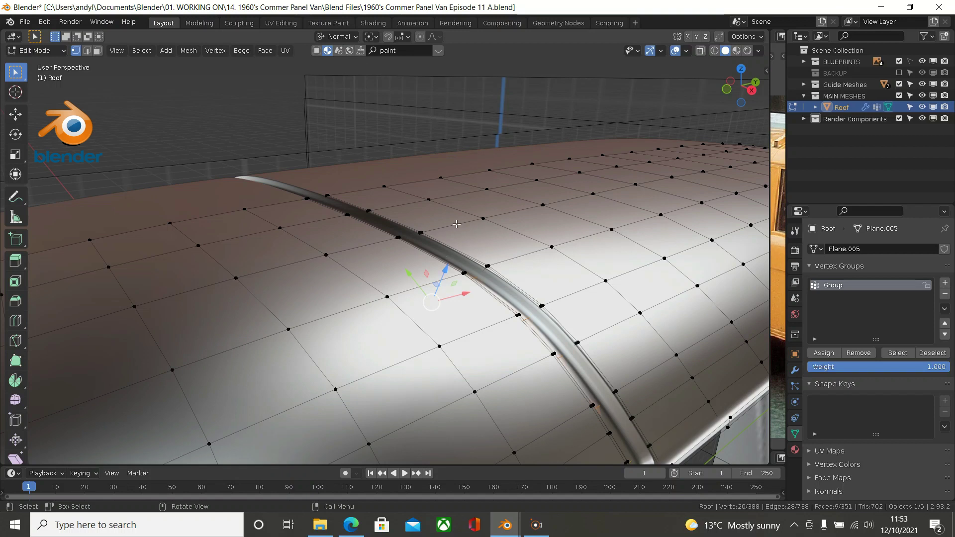
pyautogui.scroll(-1, 456, 227)
pyautogui.moveTo(455, 227)
pyautogui.mouseDown(button='middle')
pyautogui.moveTo(447, 219)
pyautogui.moveTo(455, 224)
pyautogui.mouseUp(button='middle')
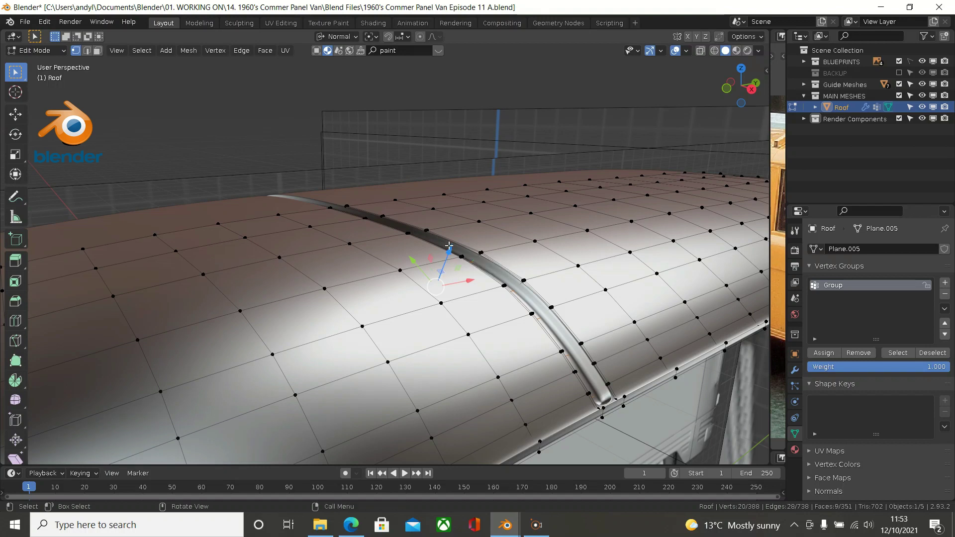
pyautogui.moveTo(449, 251); pyautogui.dragTo(448, 244)
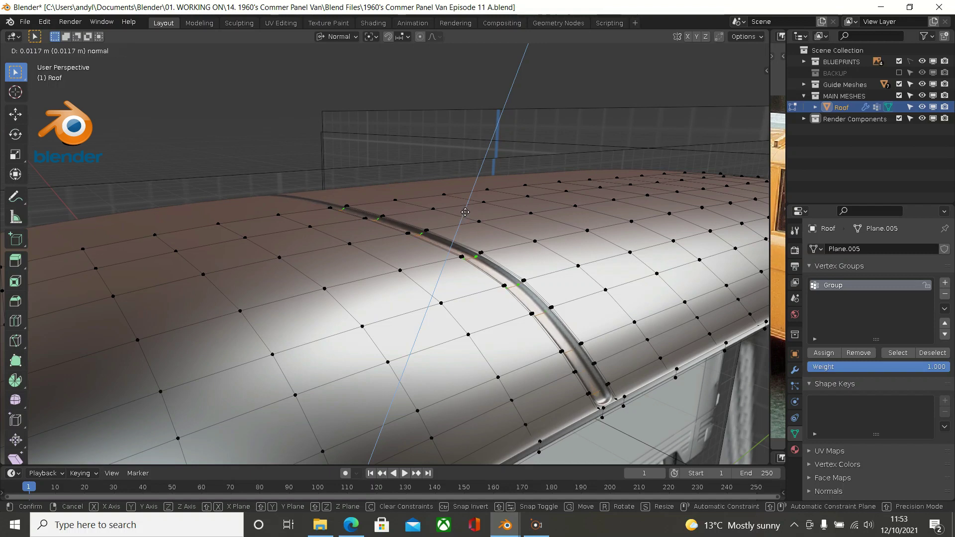
pyautogui.click(466, 209)
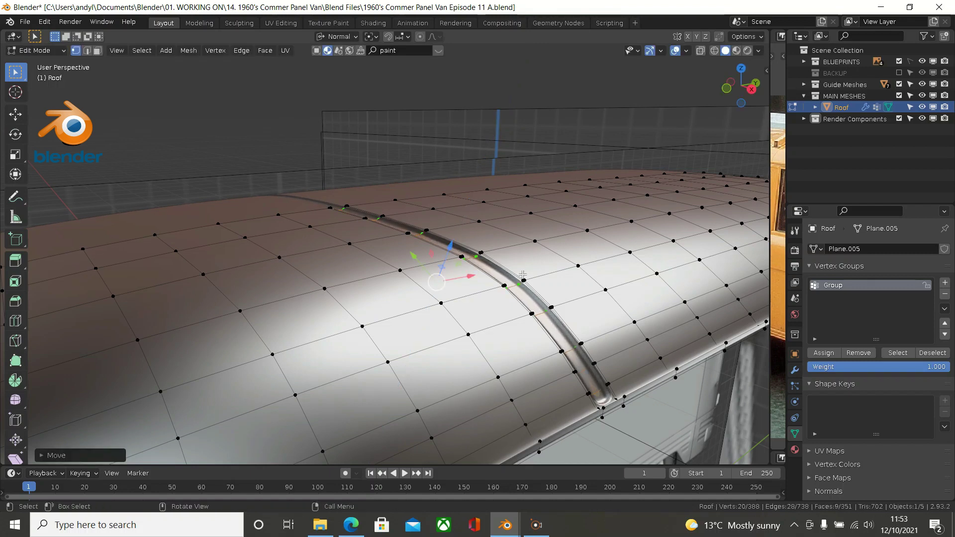
# - Check the groove's depth in Object Mode and examine its inner strip up close in Edit Mode
pyautogui.scroll(3, 617, 291)
pyautogui.moveTo(515, 328); pyautogui.dragTo(526, 346, button='middle')
pyautogui.press('Tab')
pyautogui.scroll(2, 440, 393)
pyautogui.scroll(-5, 441, 398)
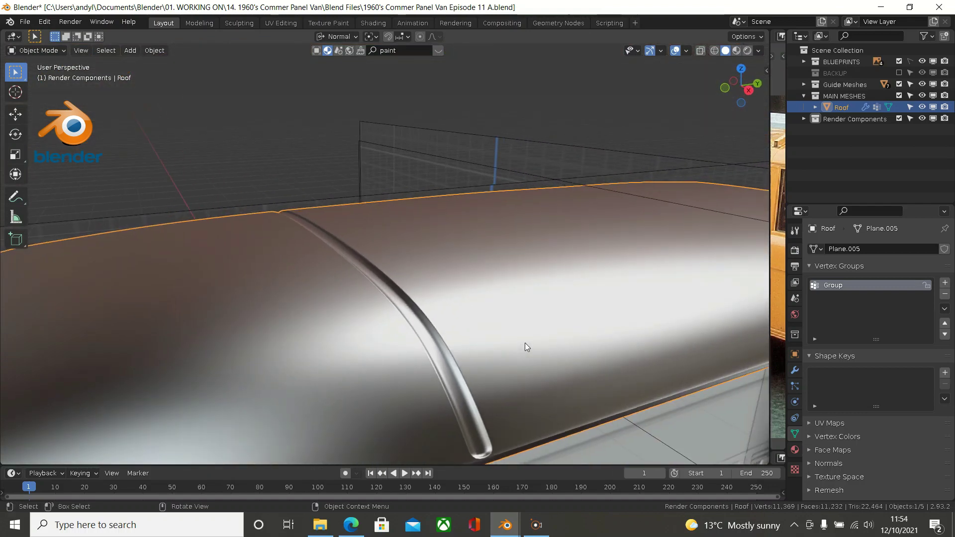
pyautogui.press('Tab')
pyautogui.moveTo(408, 368); pyautogui.dragTo(410, 291, button='middle')
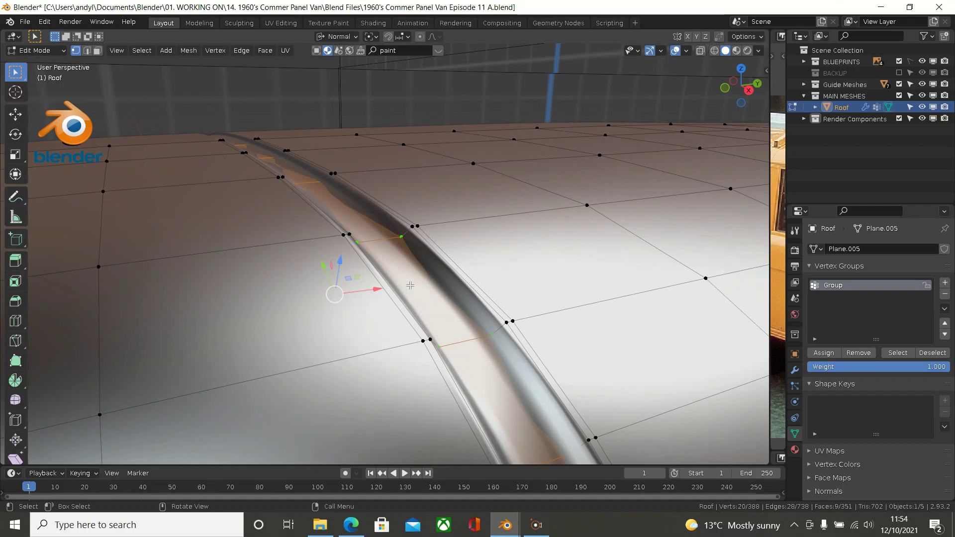
# - Raise the inner groove strip further along its normal Z axis, finishing with a nudge of about 0.001 m
pyautogui.scroll(-2, 410, 285)
pyautogui.moveTo(346, 296); pyautogui.dragTo(335, 252, button='middle')
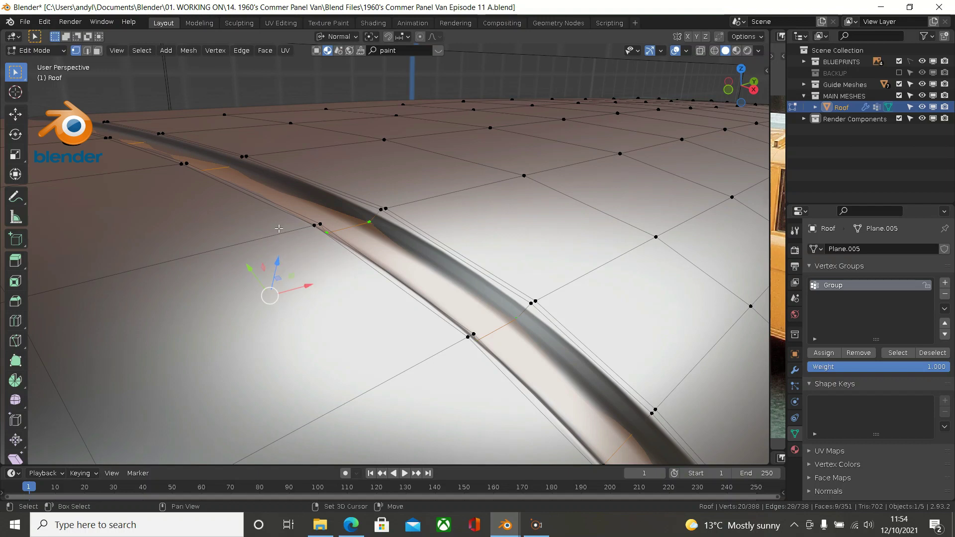
pyautogui.moveTo(278, 269); pyautogui.dragTo(310, 206)
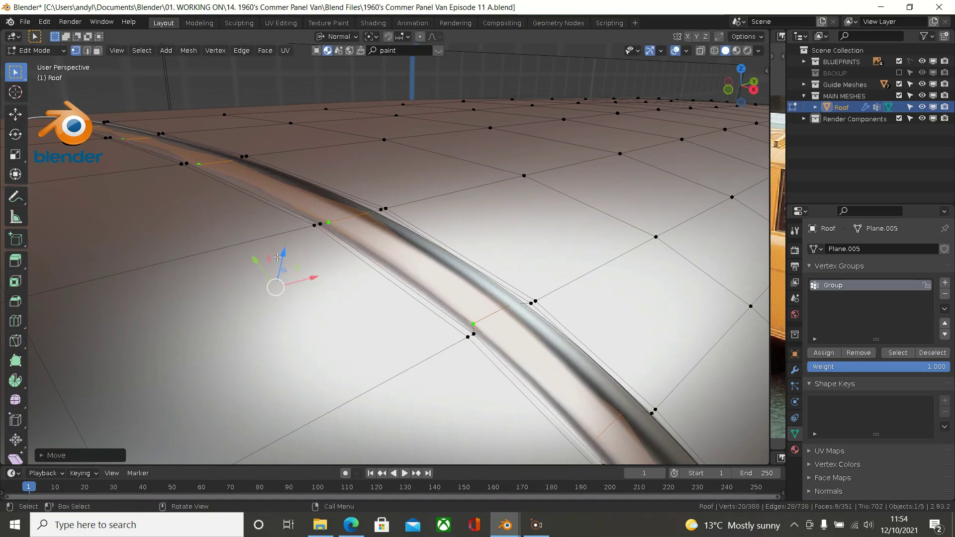
pyautogui.moveTo(283, 255); pyautogui.dragTo(283, 253)
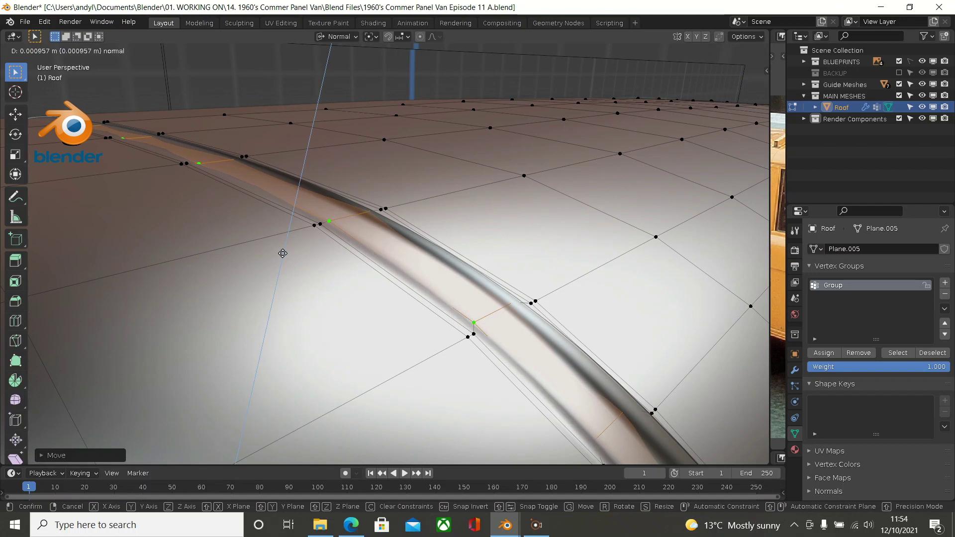
pyautogui.moveTo(282, 253); pyautogui.dragTo(283, 252)
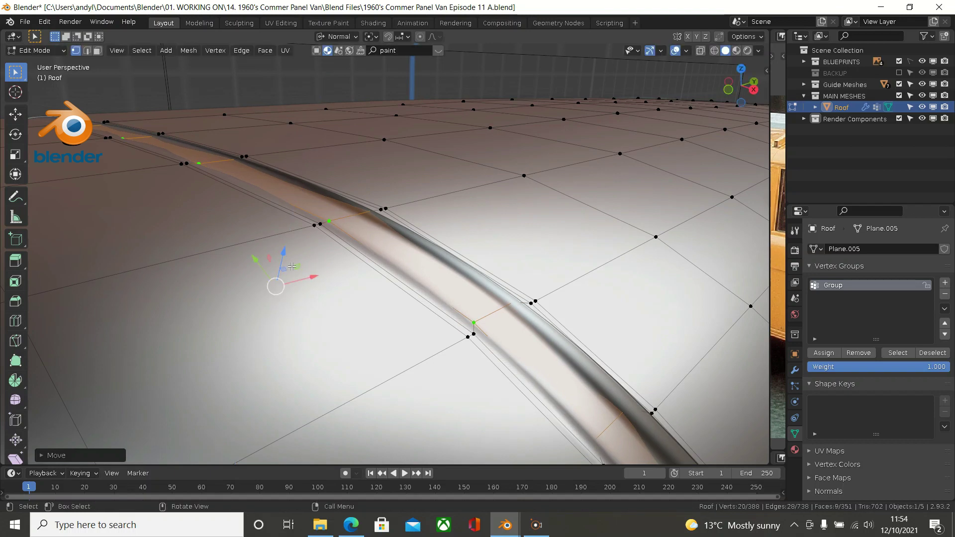
# - Examine the shallower groove's floor and side walls up close in Object Mode and Edit Mode
pyautogui.scroll(2, 294, 240)
pyautogui.moveTo(294, 240); pyautogui.dragTo(228, 234, button='middle')
pyautogui.moveTo(271, 268); pyautogui.dragTo(273, 312, button='middle')
pyautogui.moveTo(364, 311); pyautogui.dragTo(443, 355, button='middle')
pyautogui.press('Tab')
pyautogui.press('Tab')
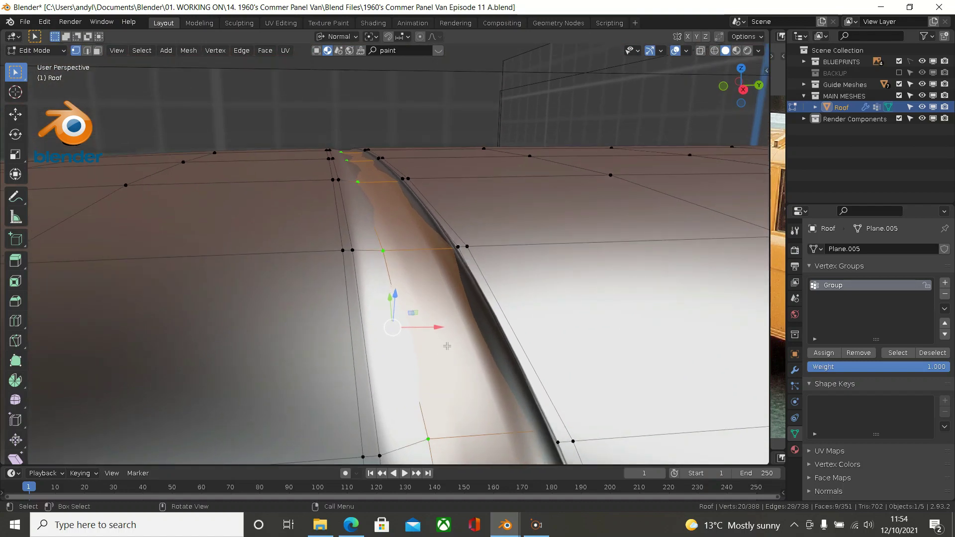
pyautogui.scroll(2, 446, 344)
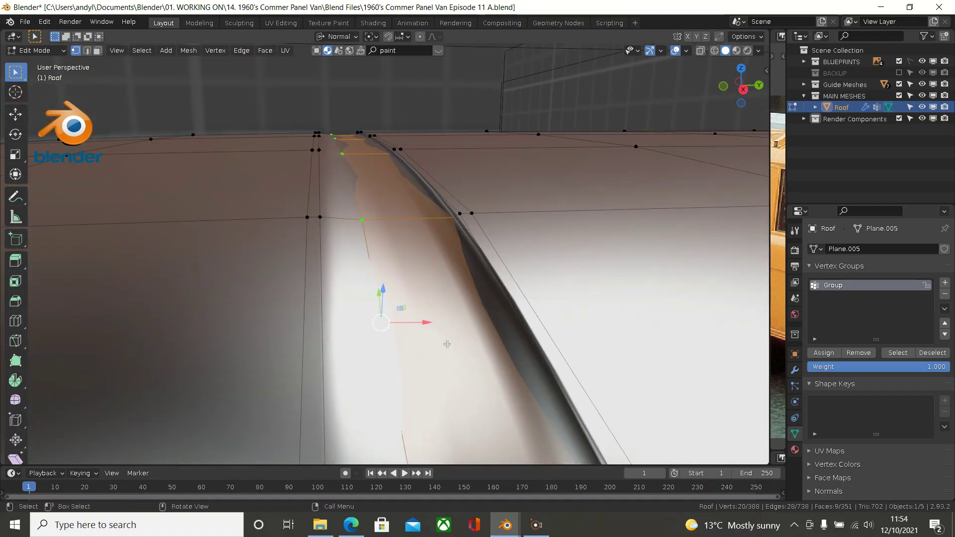
# - Undo the last edit to the inner groove strip and move the strip along its normal Z axis to readjust the recess
pyautogui.press('Tab')
pyautogui.press('Tab')
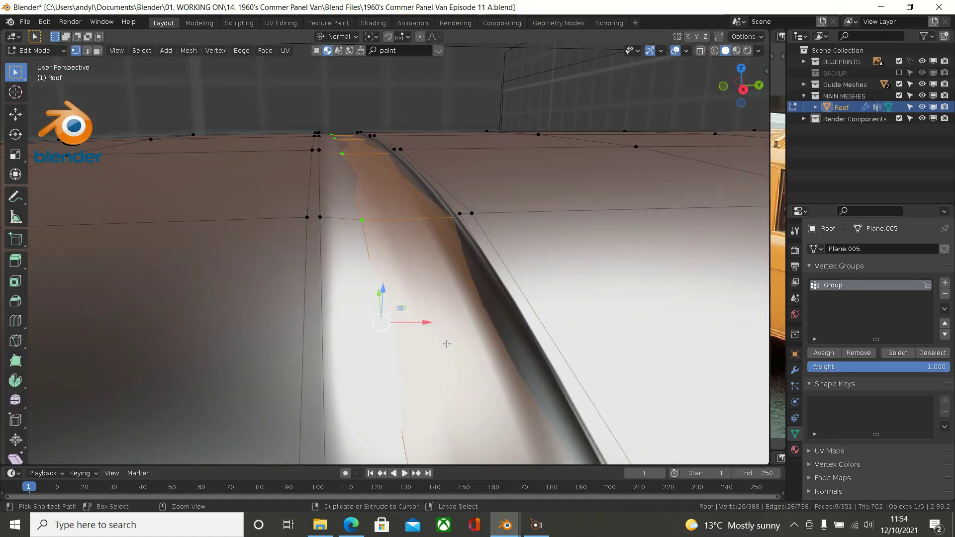
pyautogui.hotkey('ctrl', 'z')
pyautogui.moveTo(447, 344); pyautogui.dragTo(432, 321, button='middle')
pyautogui.moveTo(410, 360); pyautogui.dragTo(421, 325, button='middle')
pyautogui.moveTo(416, 355); pyautogui.dragTo(421, 282)
pyautogui.keyDown('shift'); pyautogui.moveTo(473, 357); pyautogui.dragTo(518, 359, button='middle'); pyautogui.keyUp('shift')
pyautogui.scroll(-5, 518, 359)
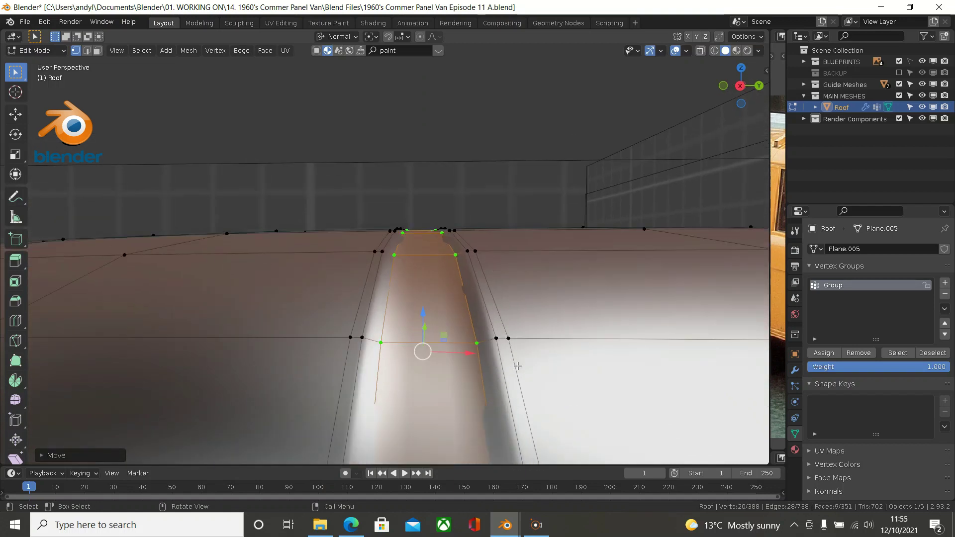
pyautogui.scroll(-3, 519, 370)
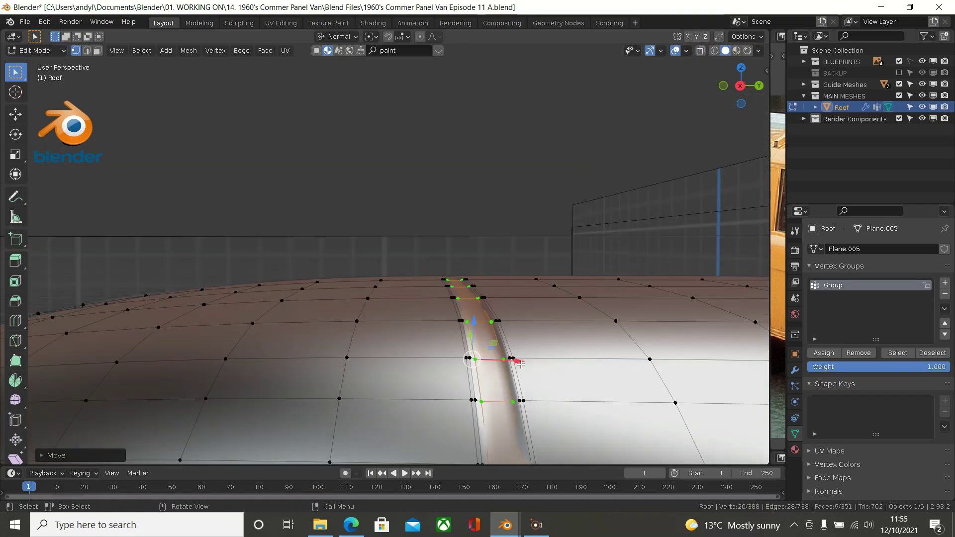
# - Examine the readjusted groove in Object Mode across the whole roof from several angles
pyautogui.press('Tab')
pyautogui.scroll(-4, 520, 389)
pyautogui.moveTo(520, 395); pyautogui.dragTo(330, 334, button='middle')
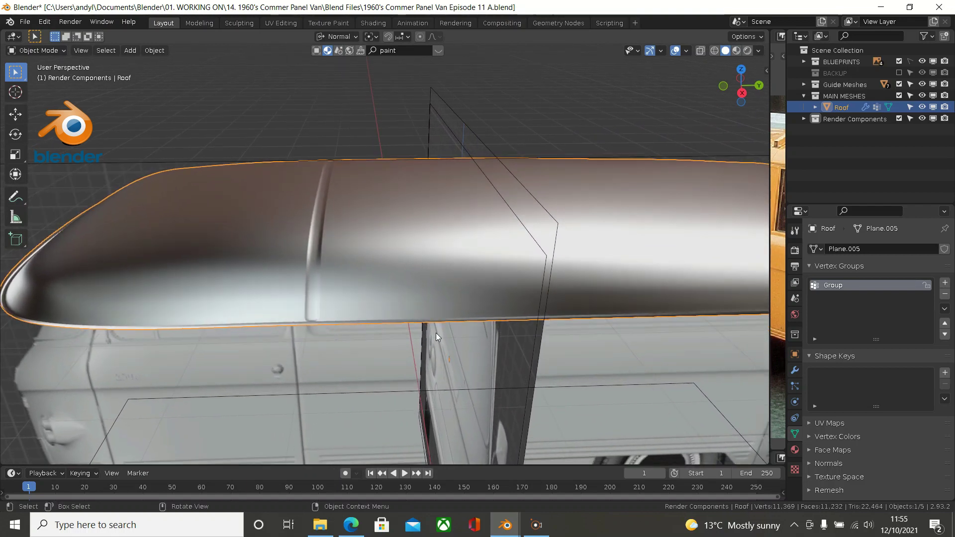
pyautogui.moveTo(436, 332); pyautogui.dragTo(450, 345, button='middle')
pyautogui.scroll(-2, 495, 297)
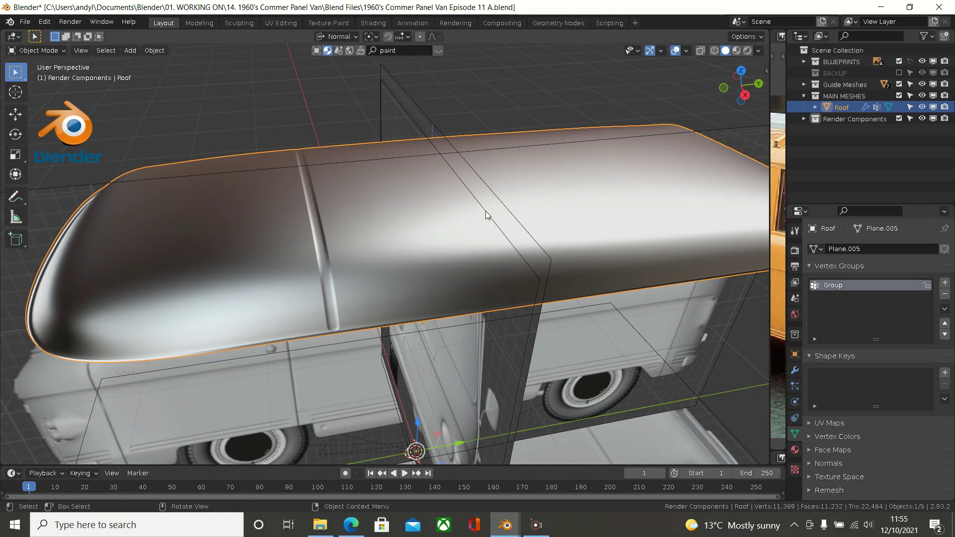
pyautogui.moveTo(382, 244); pyautogui.dragTo(394, 288, button='middle')
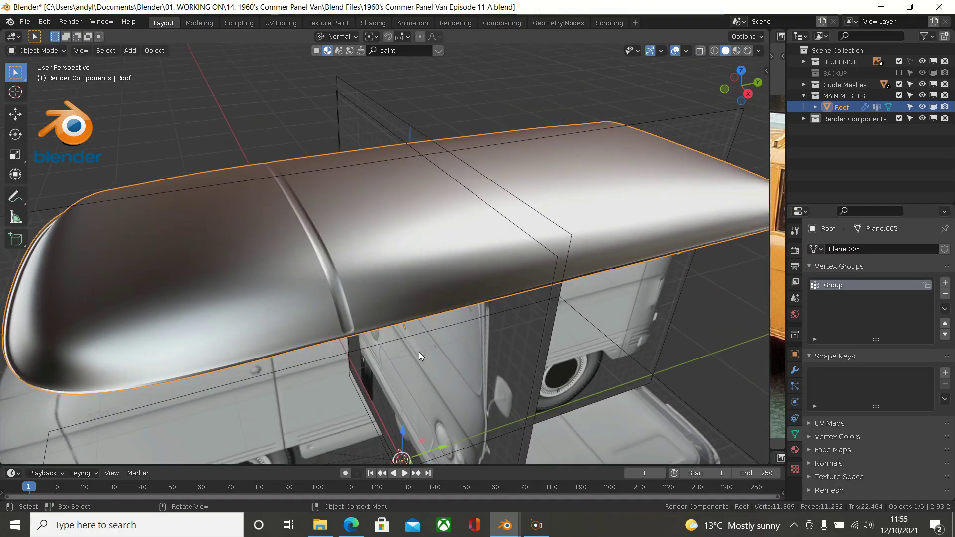
# - Hide the Roof mesh and examine the front roof groove on the side blueprint up close in the right orthographic view
pyautogui.press('h')
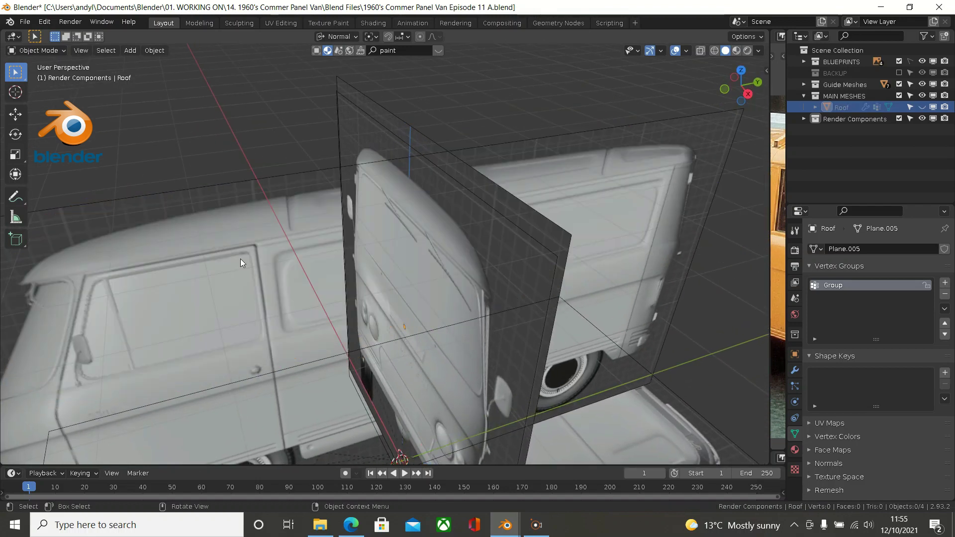
pyautogui.scroll(4, 287, 209)
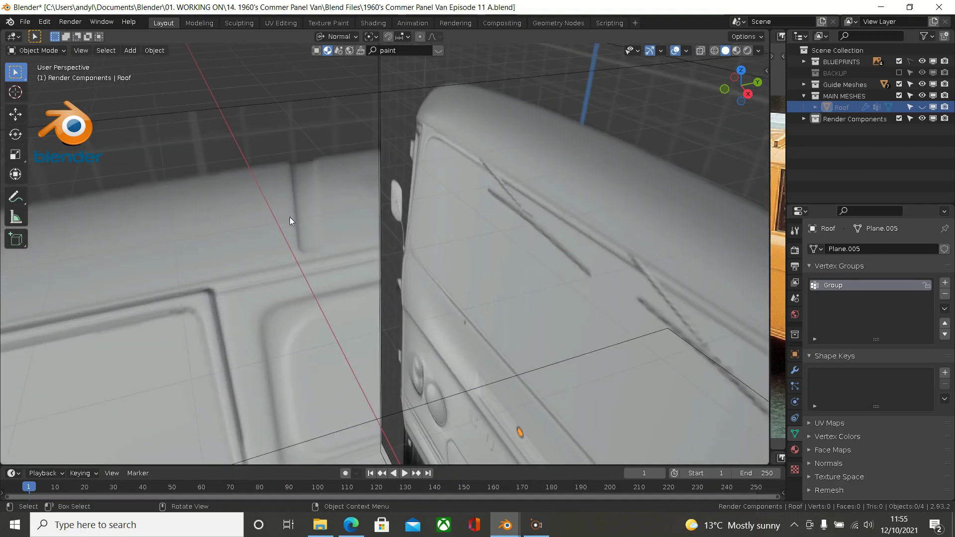
pyautogui.moveTo(291, 226)
pyautogui.mouseDown(button='middle')
pyautogui.moveTo(324, 228)
pyautogui.moveTo(308, 229)
pyautogui.mouseUp(button='middle')
pyautogui.scroll(-6, 308, 249)
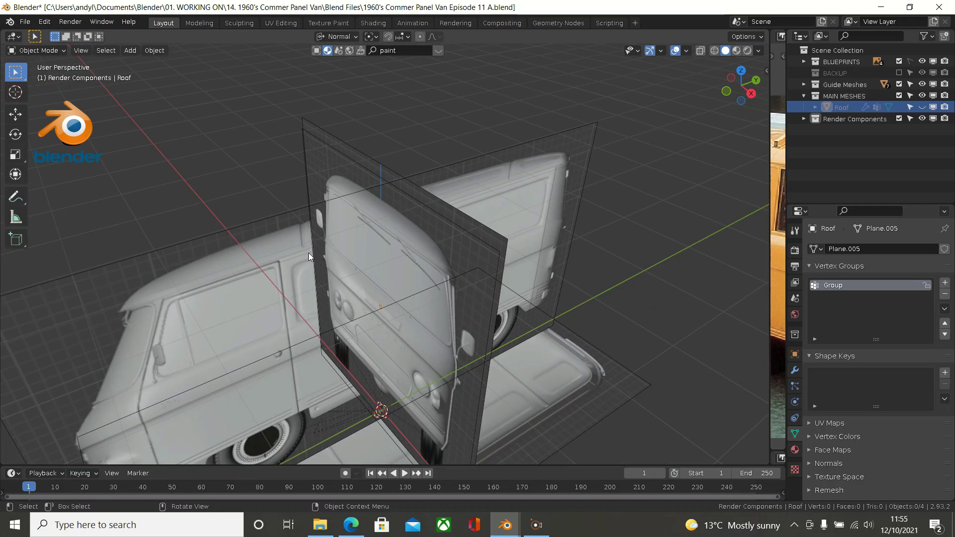
pyautogui.scroll(5, 309, 248)
pyautogui.scroll(4, 288, 230)
pyautogui.moveTo(288, 230); pyautogui.dragTo(299, 253, button='middle')
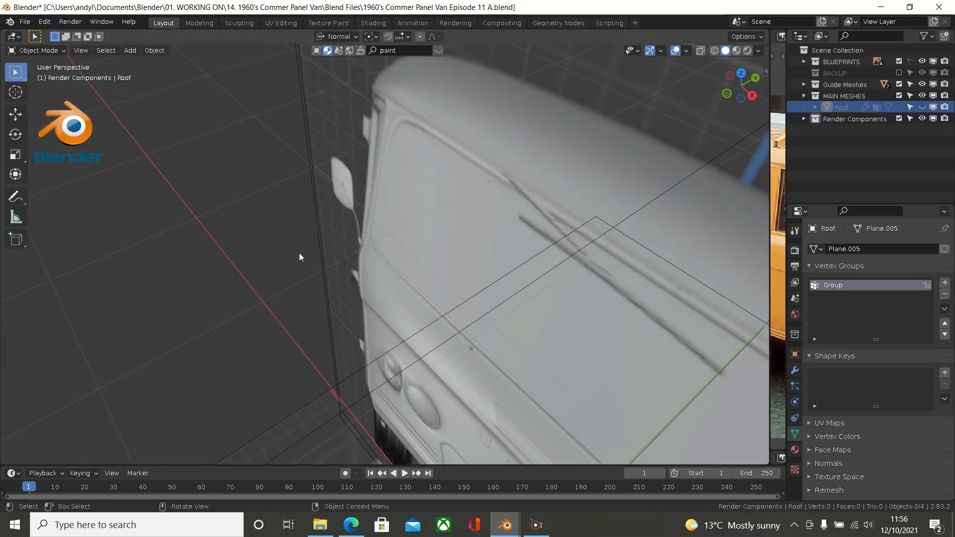
pyautogui.press('KP_3')
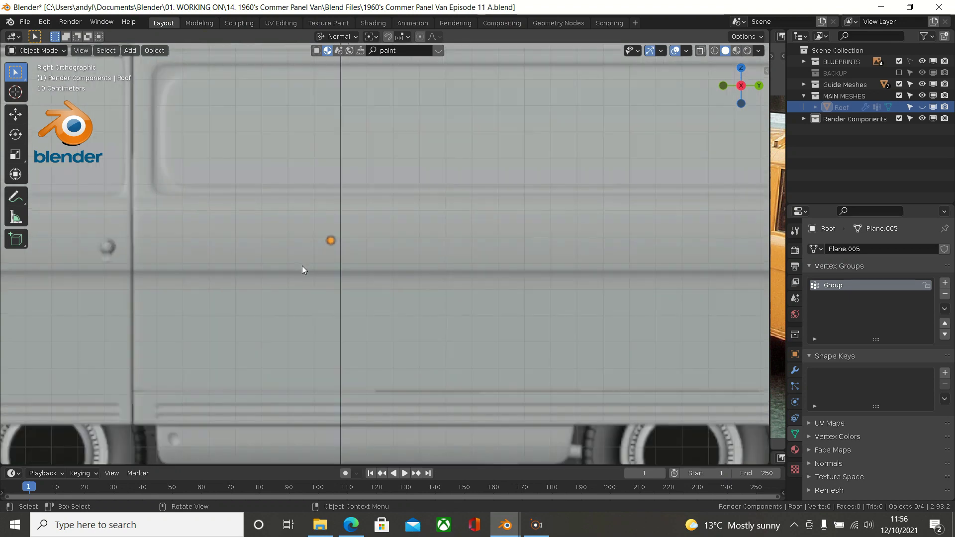
pyautogui.scroll(-1, 304, 269)
pyautogui.keyDown('shift'); pyautogui.moveTo(305, 270); pyautogui.dragTo(452, 367, button='middle'); pyautogui.keyUp('shift')
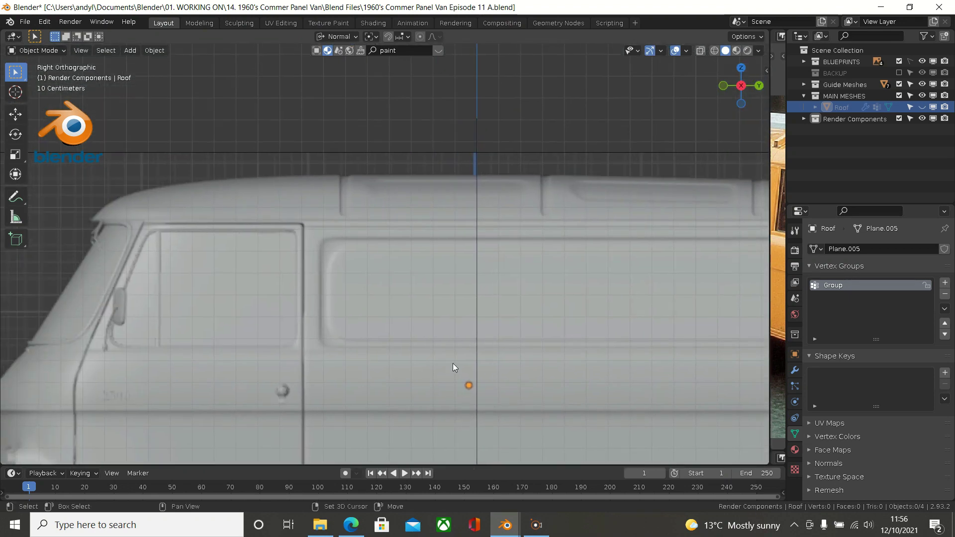
pyautogui.scroll(6, 333, 241)
pyautogui.keyDown('shift'); pyautogui.moveTo(336, 177); pyautogui.dragTo(346, 273, button='middle'); pyautogui.keyUp('shift')
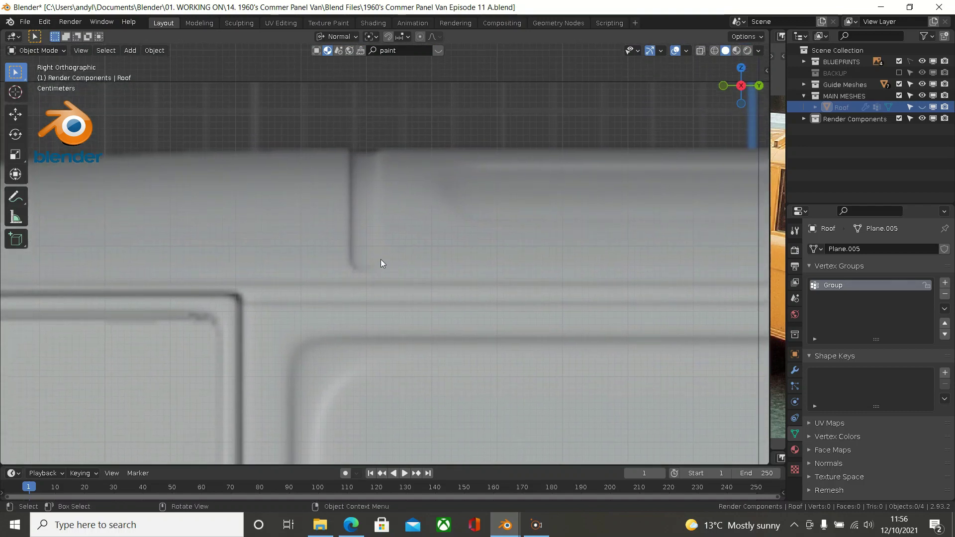
# - Unhide the Roof with the Guide Meshes collection hidden, and display it in wireframe over the side blueprint's groove
pyautogui.hotkey('alt', 'h')
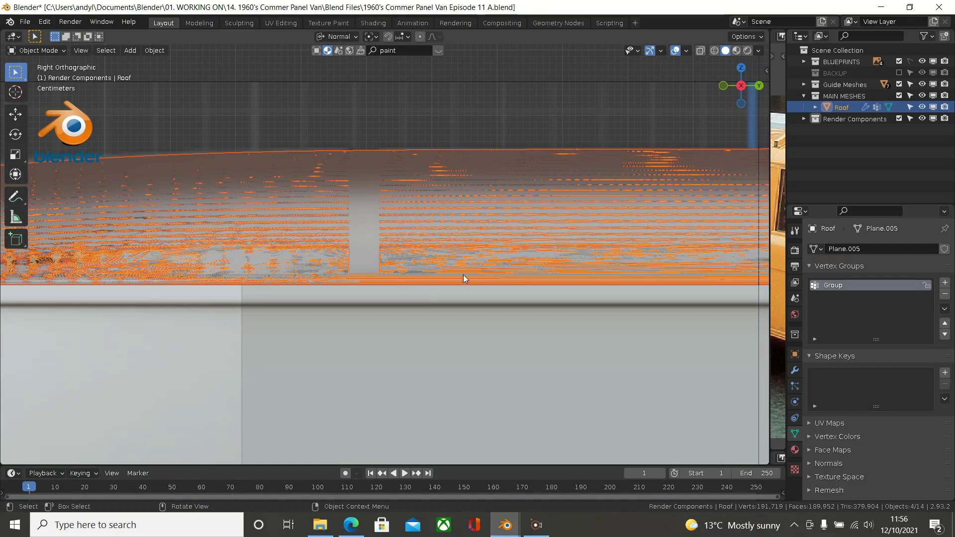
pyautogui.click(920, 85)
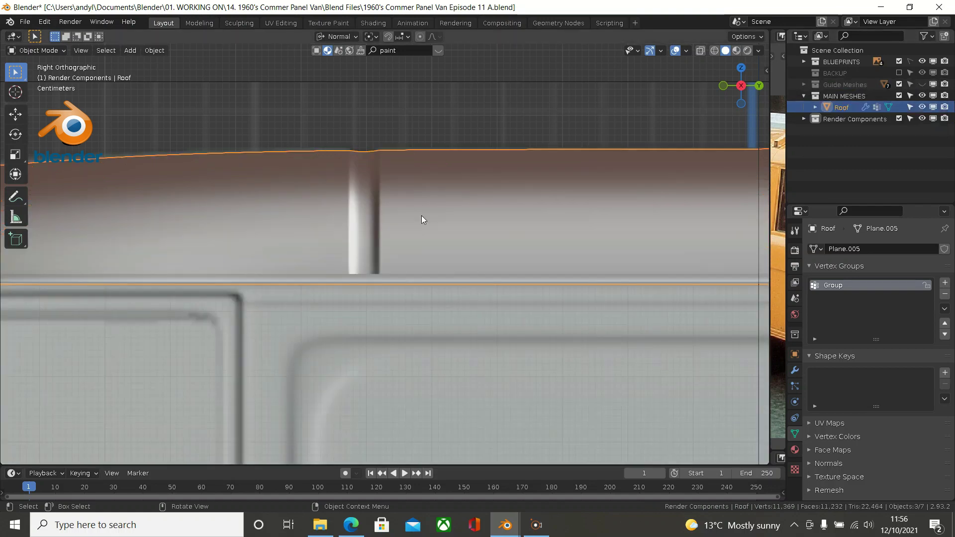
pyautogui.press('z')
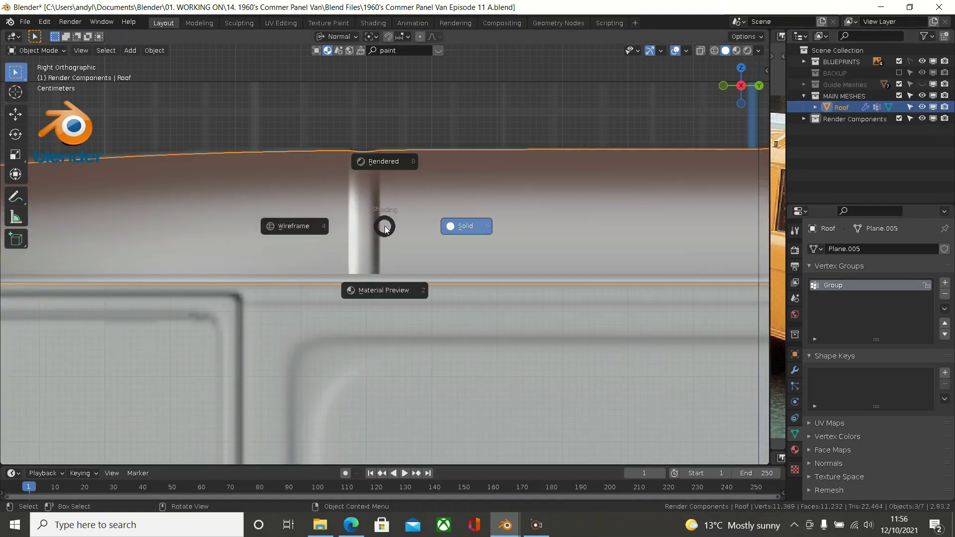
pyautogui.click(293, 228)
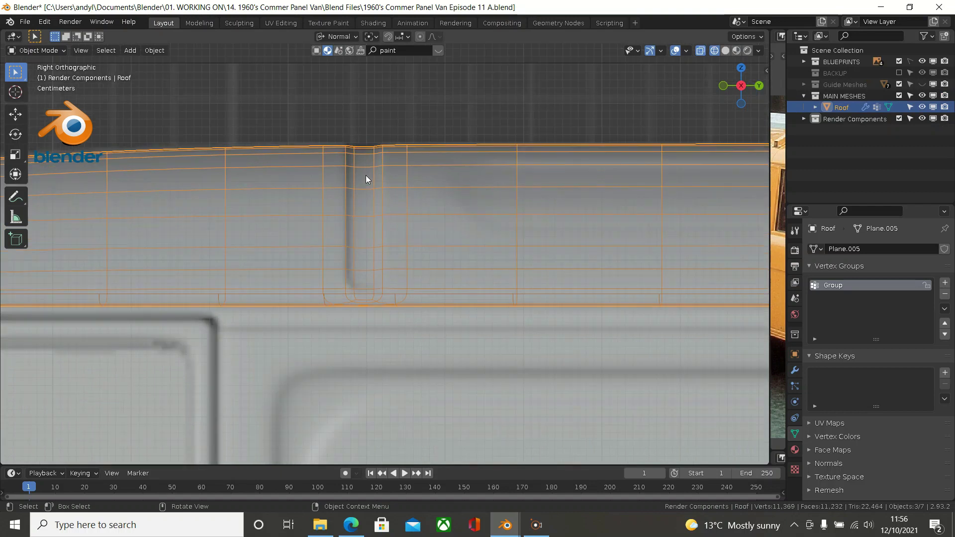
pyautogui.scroll(4, 366, 177)
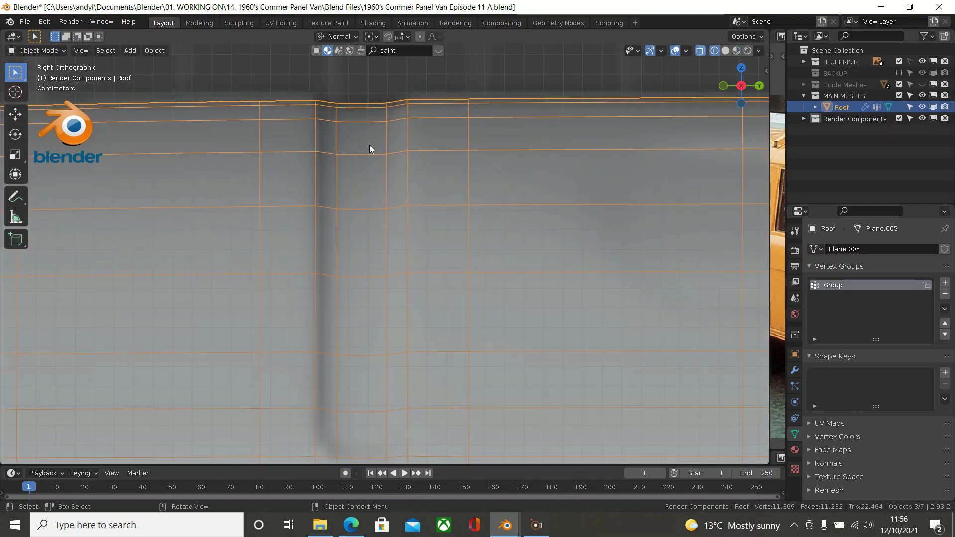
pyautogui.scroll(1, 363, 106)
pyautogui.scroll(1, 363, 106)
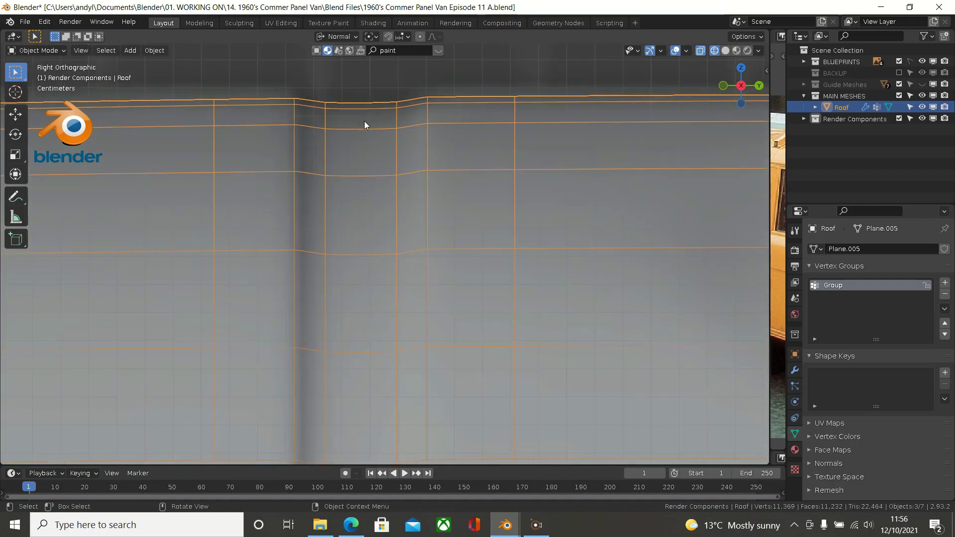
# - Lower the inner groove strip very slightly along its normal Z axis in Edit Mode and save the file
pyautogui.press('Tab')
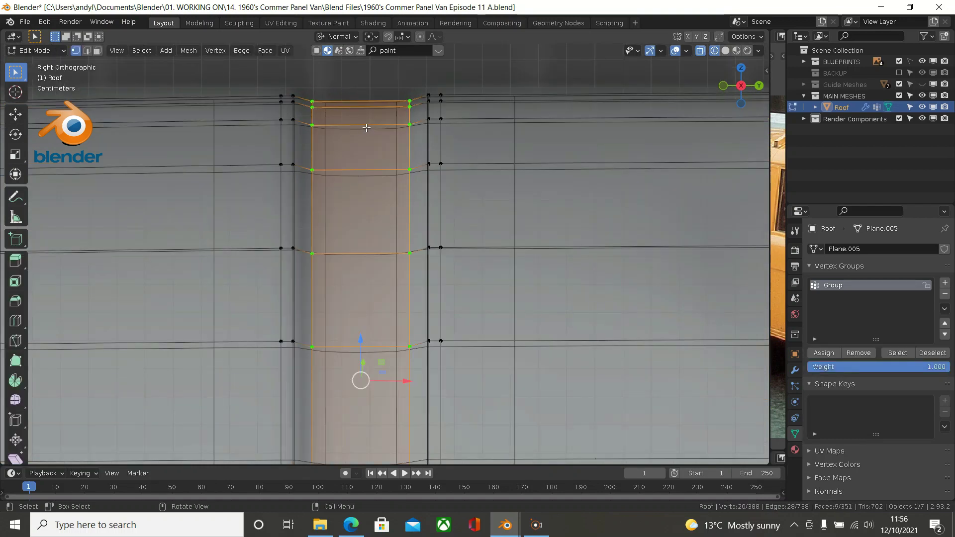
pyautogui.scroll(2, 343, 127)
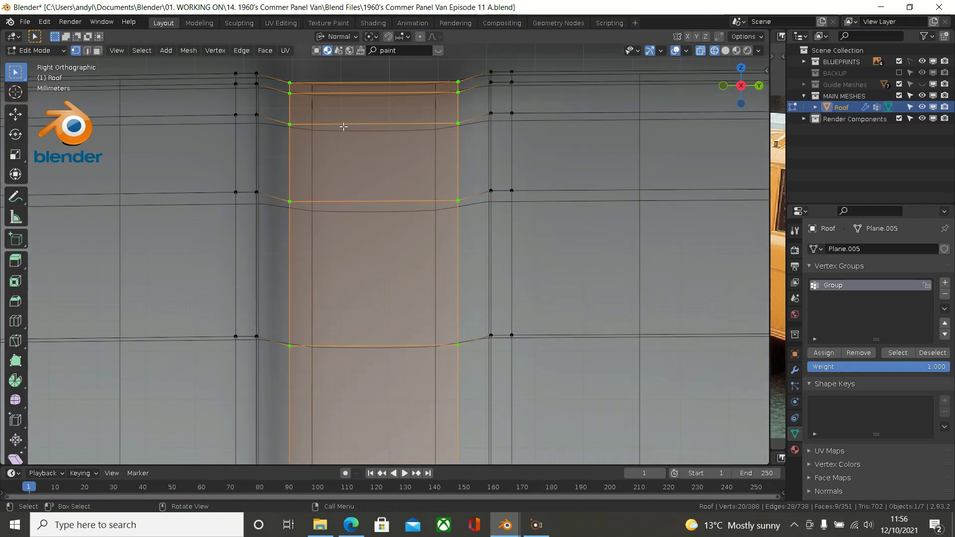
pyautogui.scroll(-1, 343, 127)
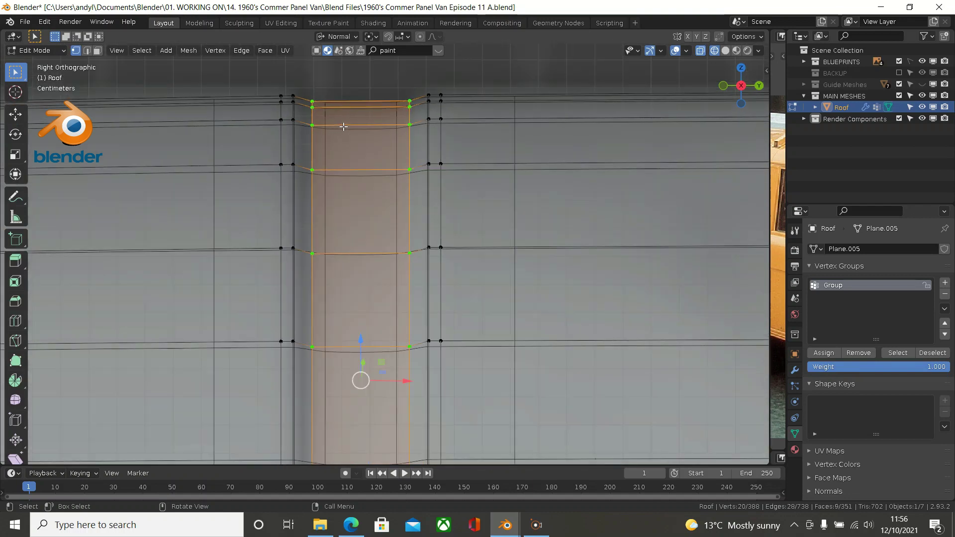
pyautogui.scroll(-1, 343, 127)
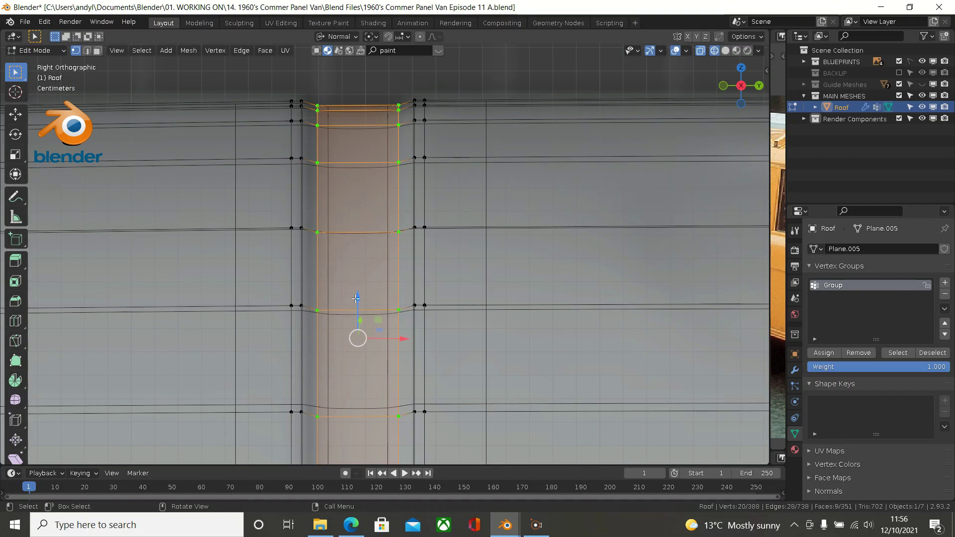
pyautogui.press('shift')
pyautogui.moveTo(356, 301)
pyautogui.mouseDown()
pyautogui.moveTo(355, 357)
pyautogui.moveTo(355, 305)
pyautogui.mouseUp()
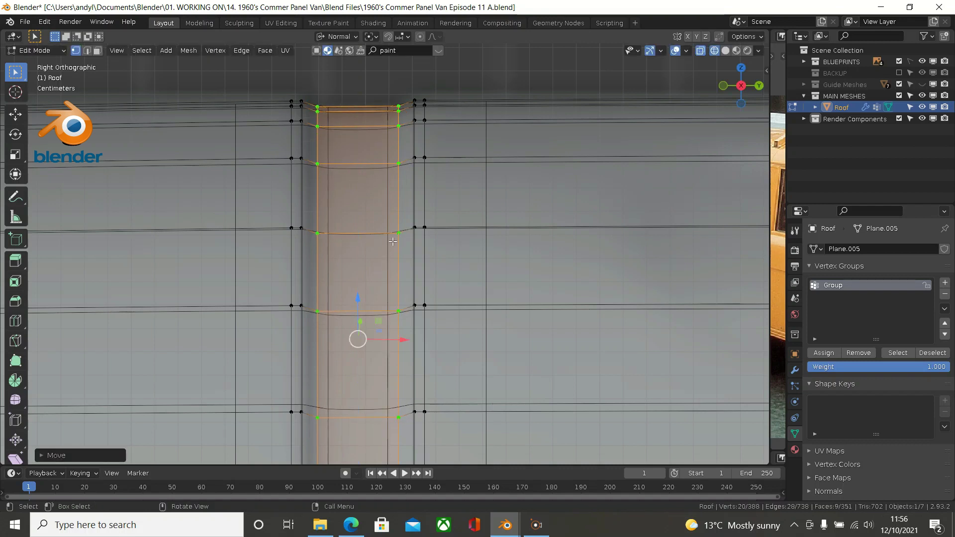
pyautogui.scroll(-5, 392, 242)
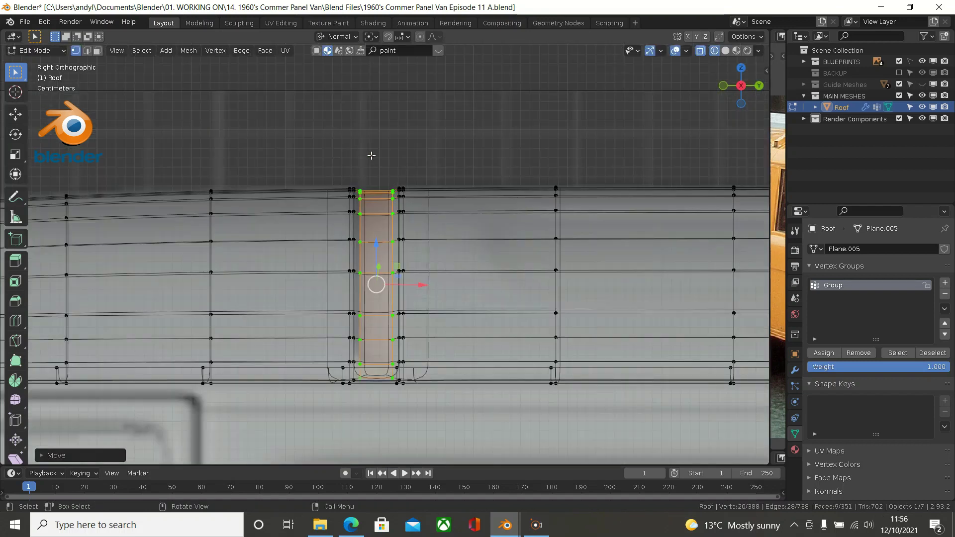
pyautogui.click(23, 24)
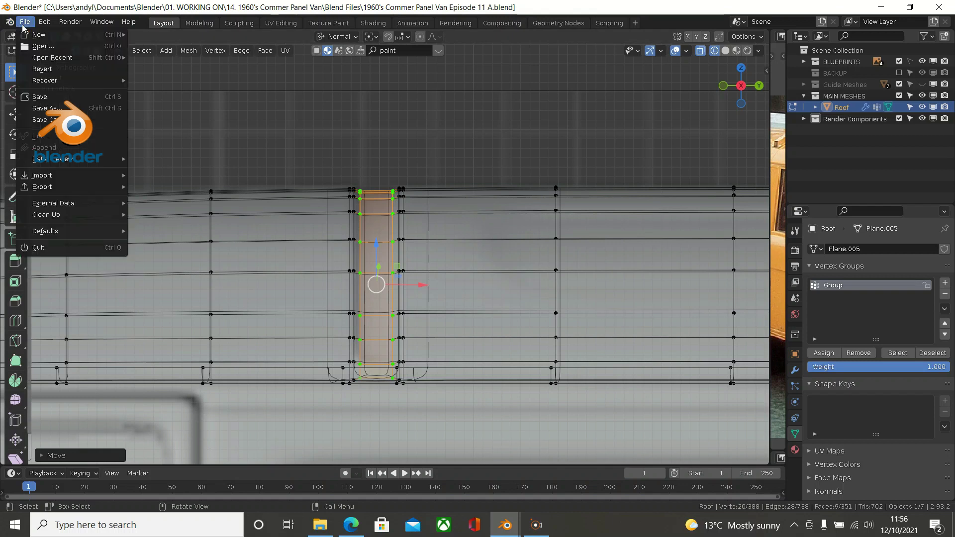
pyautogui.click(47, 97)
# - Return to Object Mode with solid shading and inspect the adjusted groove along the roof's side
pyautogui.press('Tab')
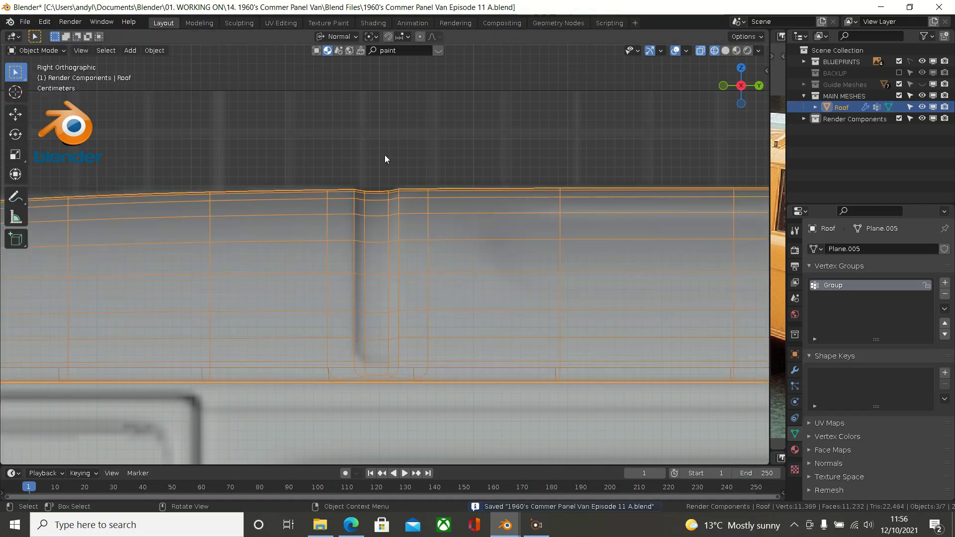
pyautogui.moveTo(399, 189); pyautogui.dragTo(478, 204, button='middle')
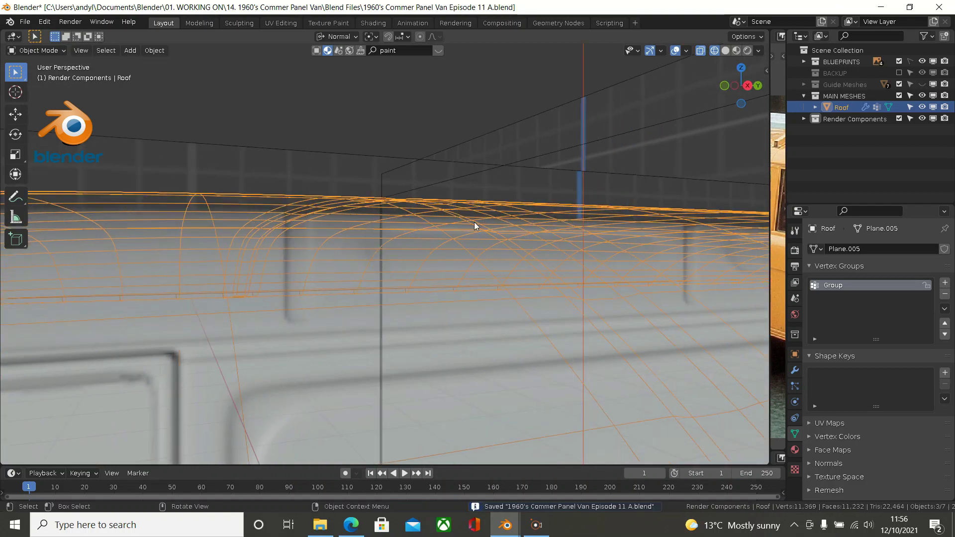
pyautogui.press('z')
pyautogui.click(553, 223)
pyautogui.moveTo(543, 231); pyautogui.dragTo(508, 287, button='middle')
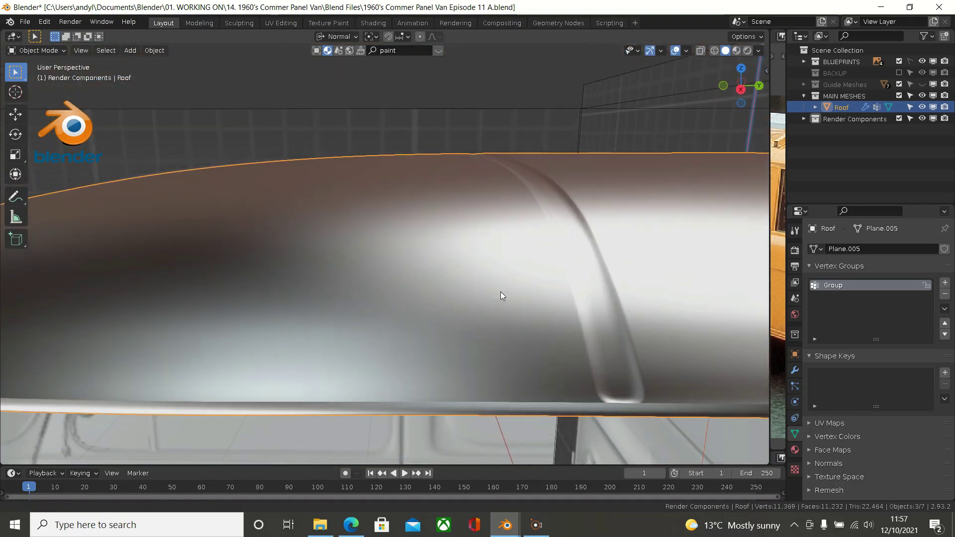
pyautogui.keyDown('shift'); pyautogui.moveTo(501, 291); pyautogui.dragTo(380, 272, button='middle'); pyautogui.keyUp('shift')
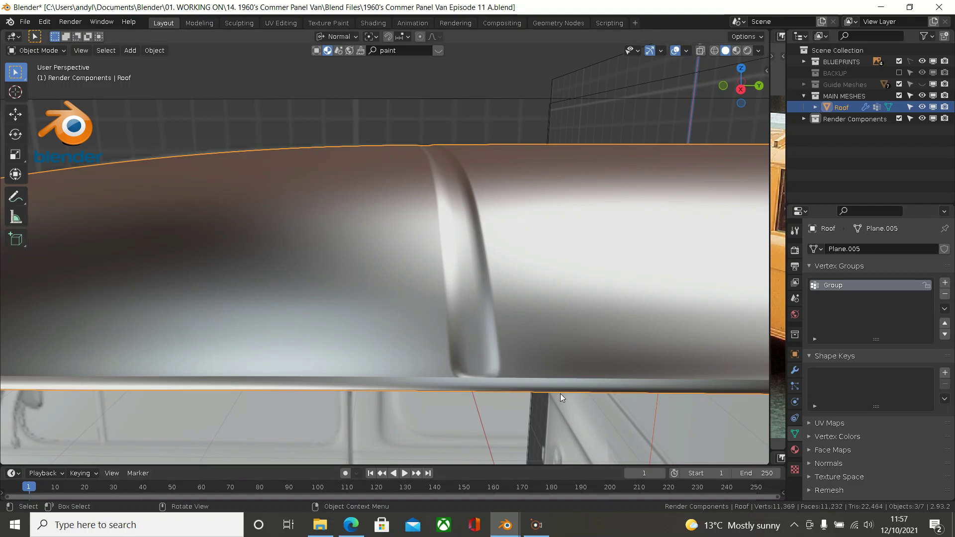
# - Open the Roof mesh in Edit Mode and display it in wireframe over the blueprint in the top orthographic view
pyautogui.press('KP_3')
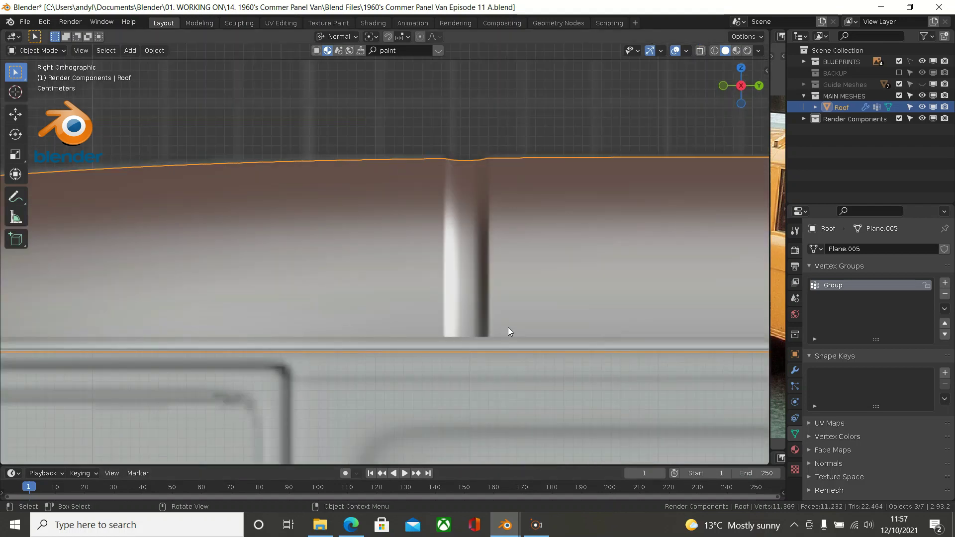
pyautogui.scroll(-4, 527, 343)
pyautogui.scroll(-3, 565, 340)
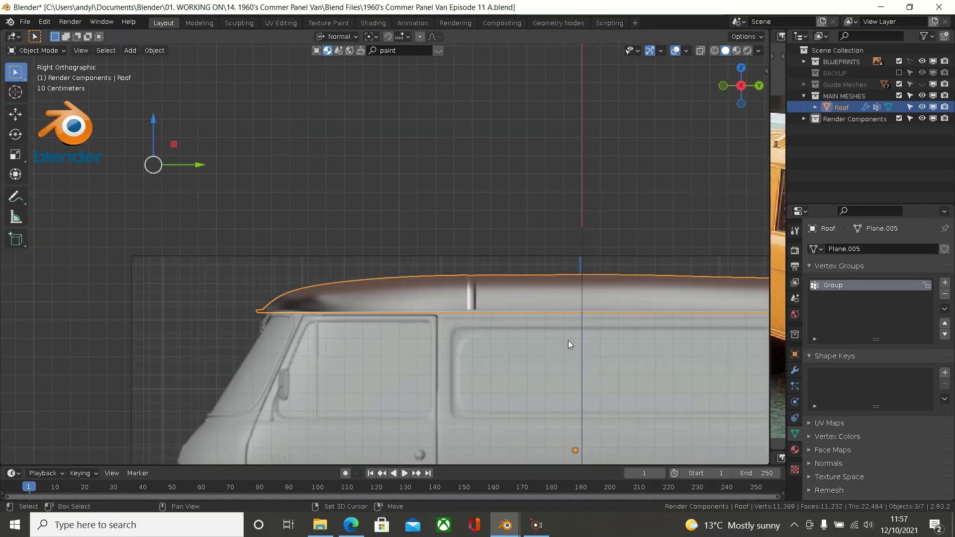
pyautogui.keyDown('shift'); pyautogui.moveTo(568, 340); pyautogui.dragTo(183, 306, button='middle'); pyautogui.keyUp('shift')
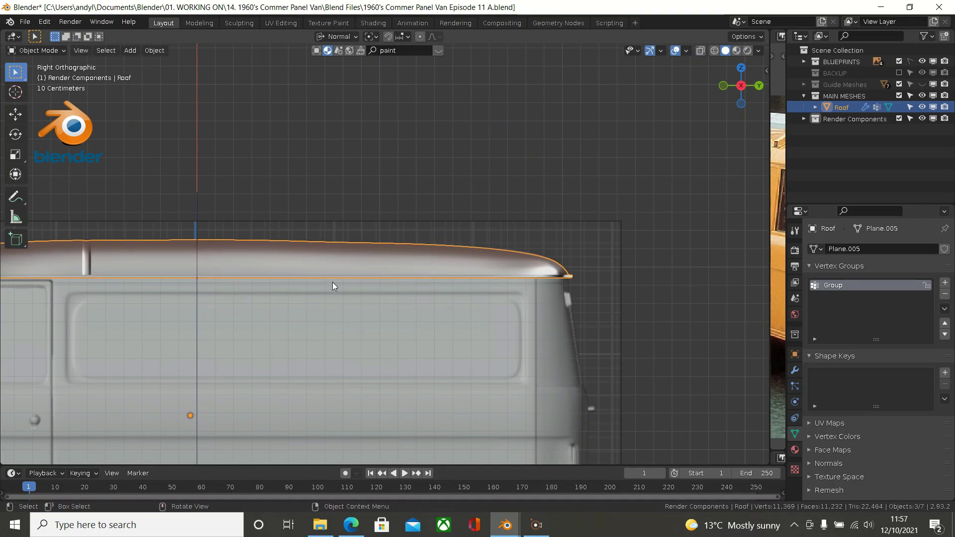
pyautogui.press('Tab')
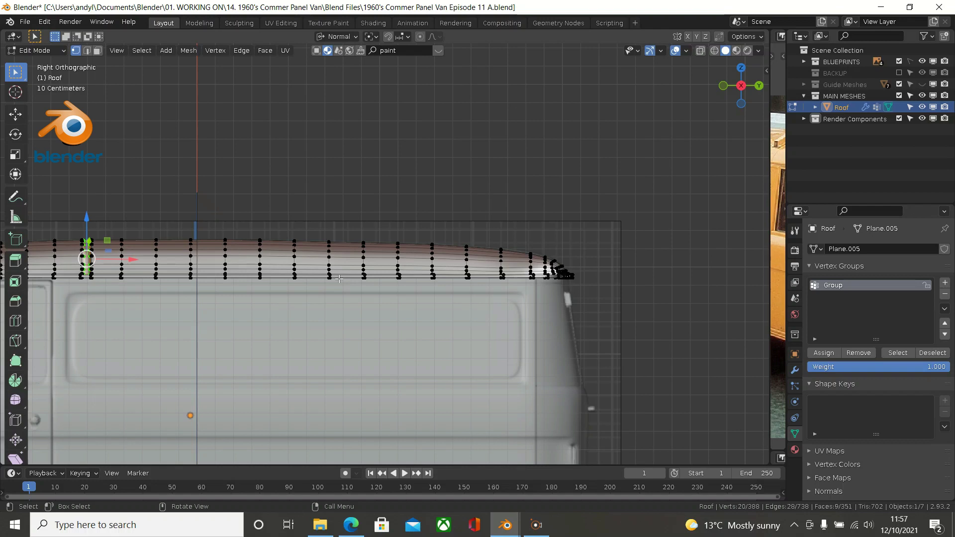
pyautogui.press('KP_7')
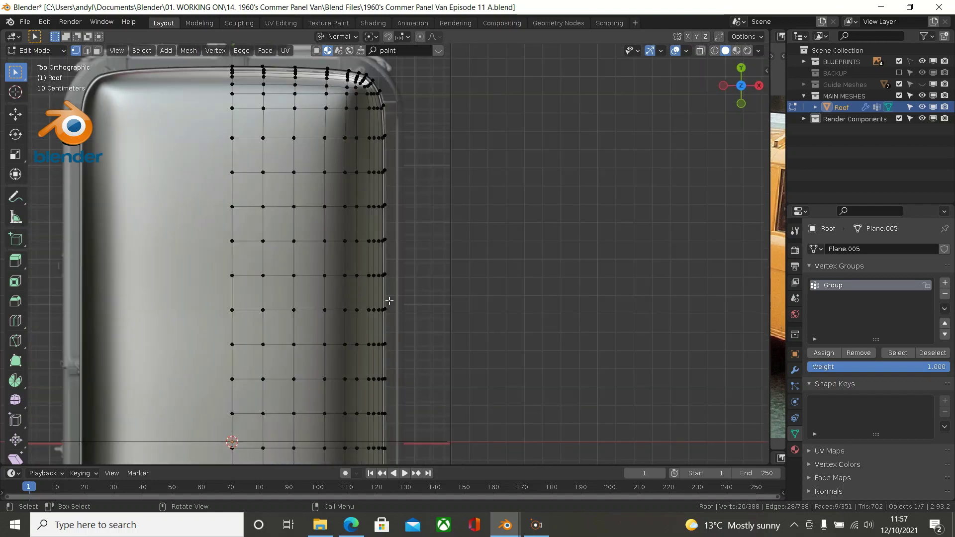
pyautogui.scroll(-2, 389, 300)
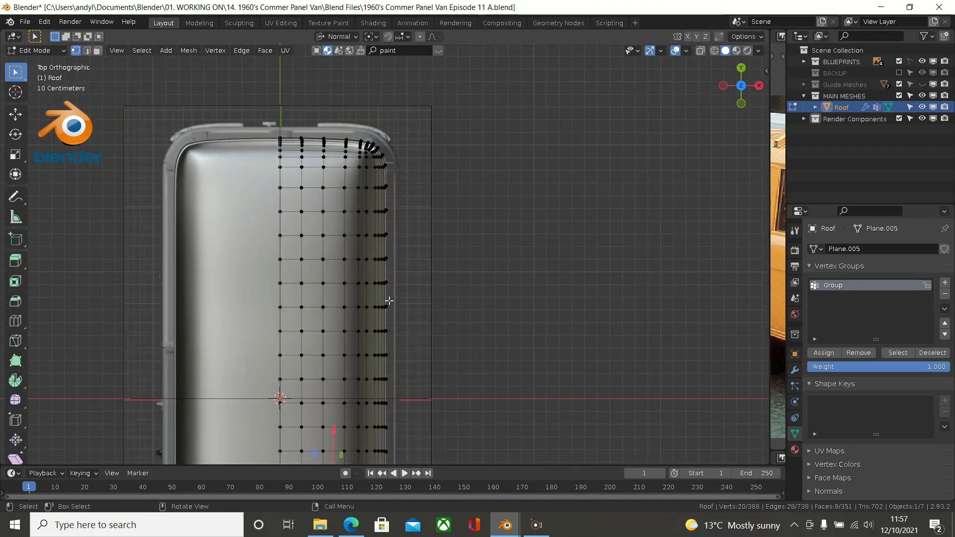
pyautogui.press('z')
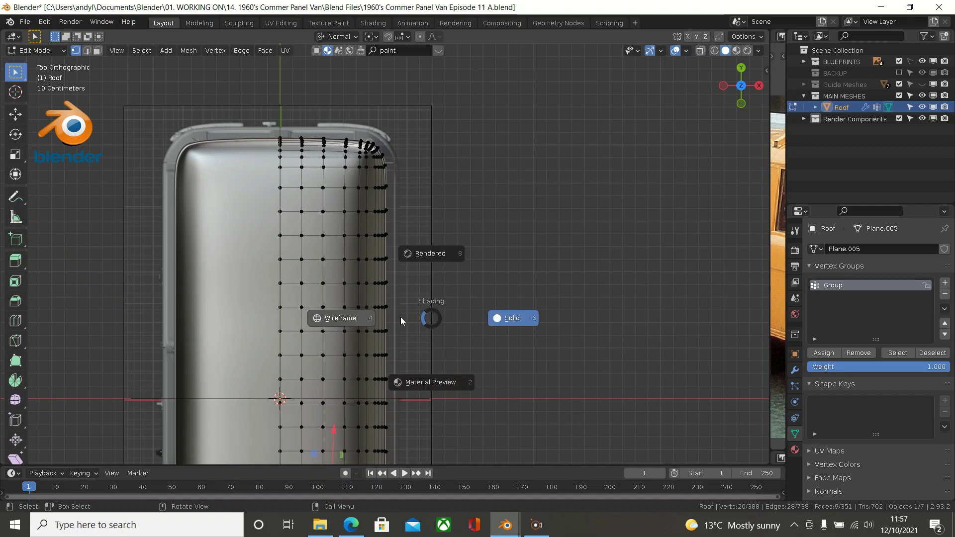
pyautogui.click(322, 318)
pyautogui.scroll(1, 365, 303)
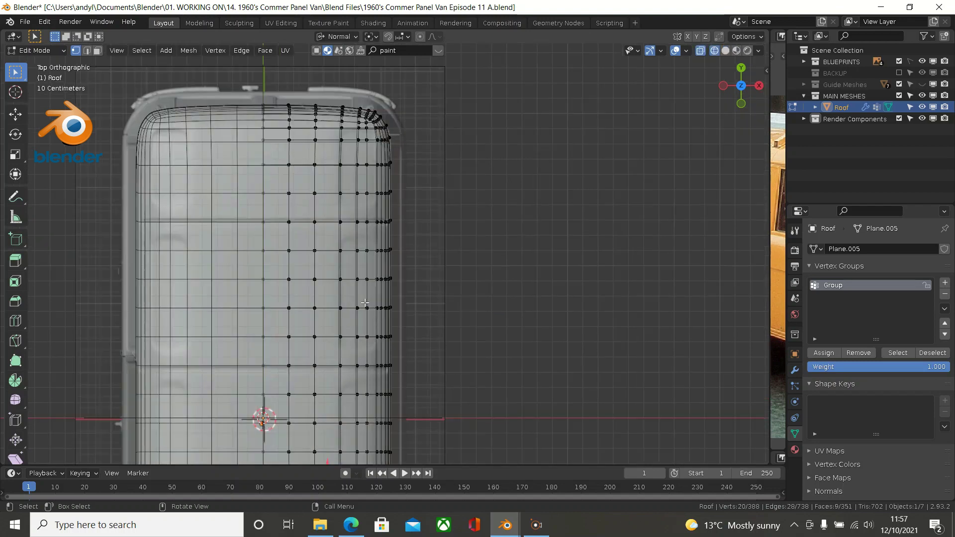
# - Slide the Roof edge loop crossing the middle groove slightly forward to the groove's front edge on the top blueprint
pyautogui.keyDown('shift'); pyautogui.scroll(-1, 311, 316); pyautogui.keyUp('shift')
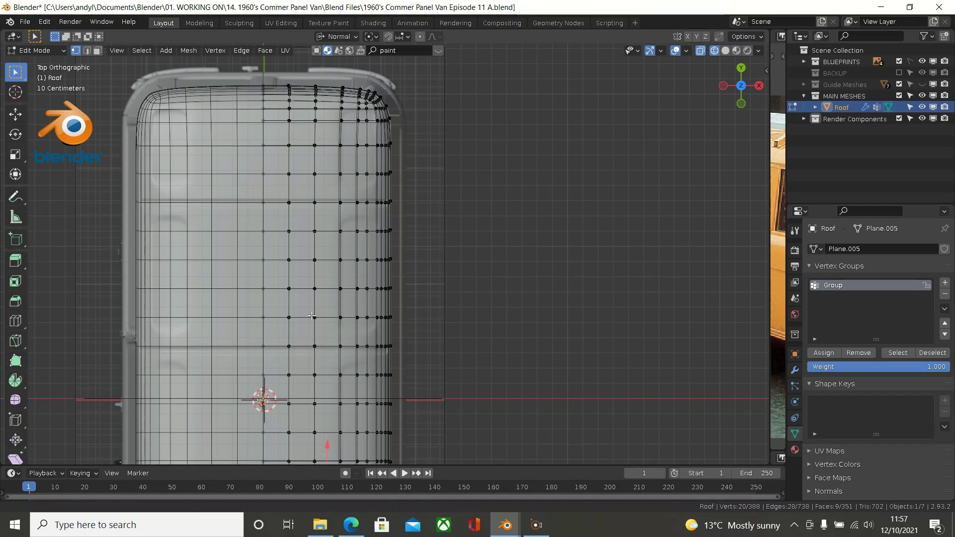
pyautogui.keyDown('shift'); pyautogui.scroll(-6, 312, 316); pyautogui.keyUp('shift')
pyautogui.scroll(3, 331, 216)
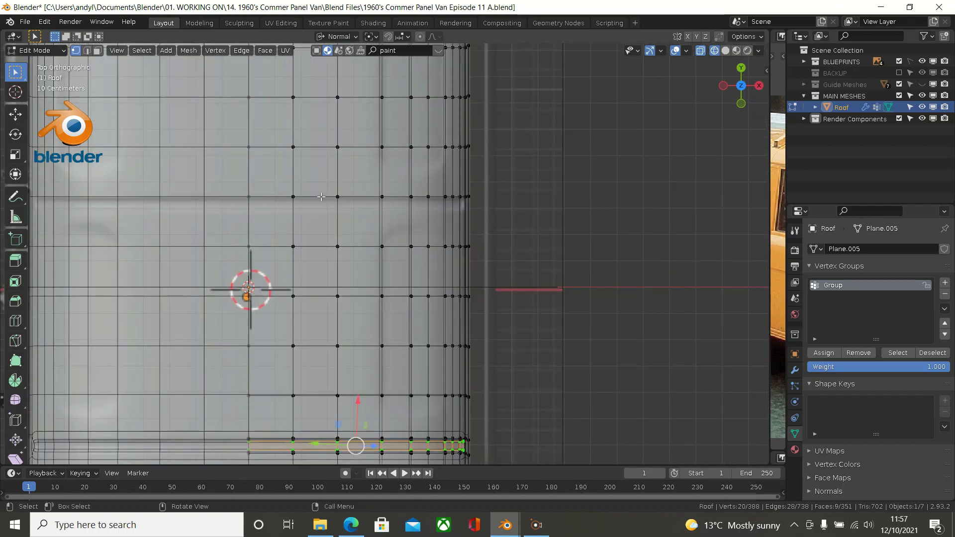
pyautogui.press('alt')
pyautogui.keyDown('alt'); pyautogui.click(321, 196); pyautogui.keyUp('alt')
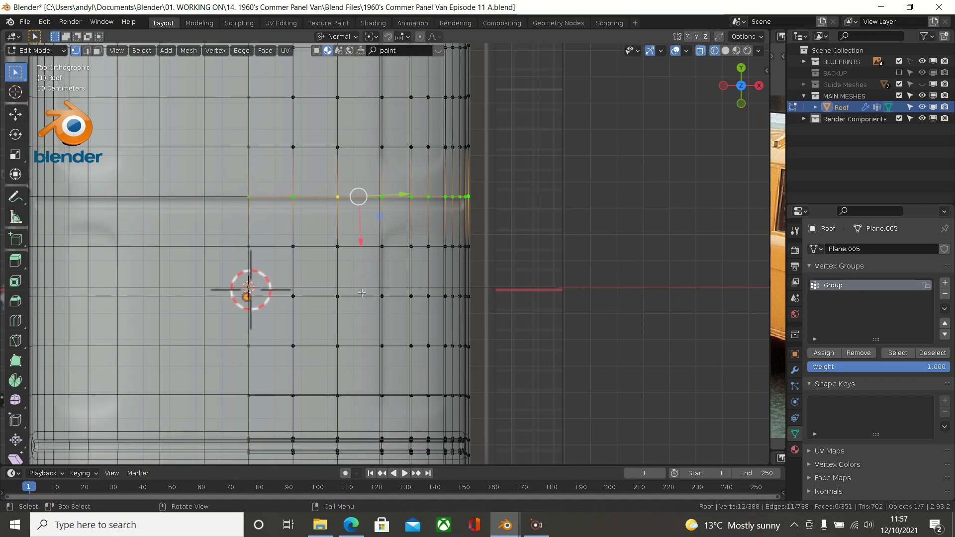
pyautogui.press('g')
pyautogui.press('g')
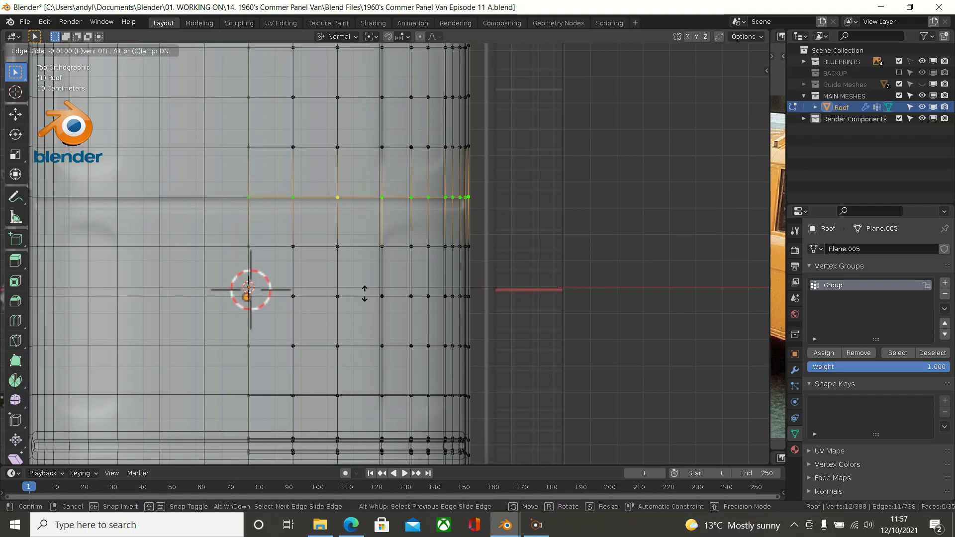
pyautogui.click(366, 336)
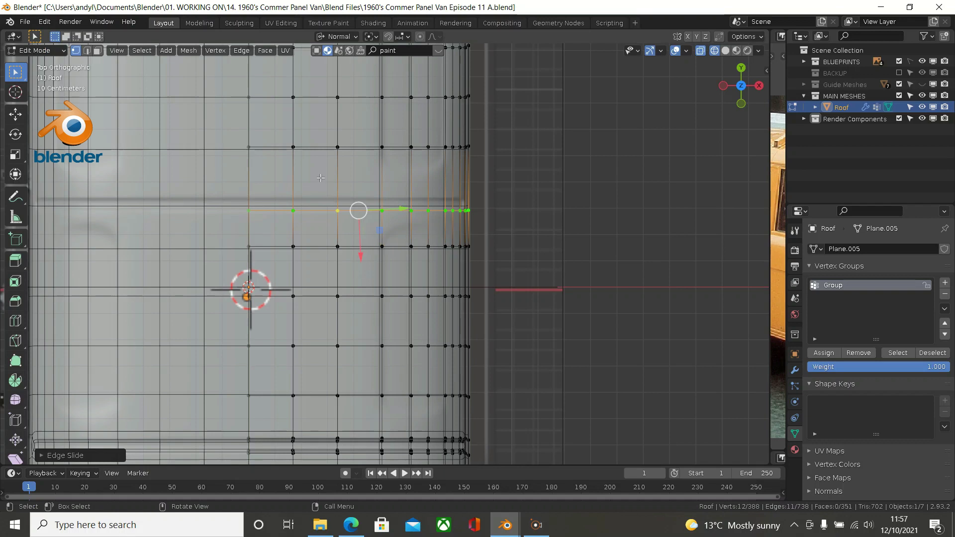
# - Add a loop cut behind the moved loop and slide it to the middle groove's rear edge
pyautogui.press('ctrl')
pyautogui.hotkey('ctrl', 'r')
pyautogui.click(299, 188)
pyautogui.press('shift')
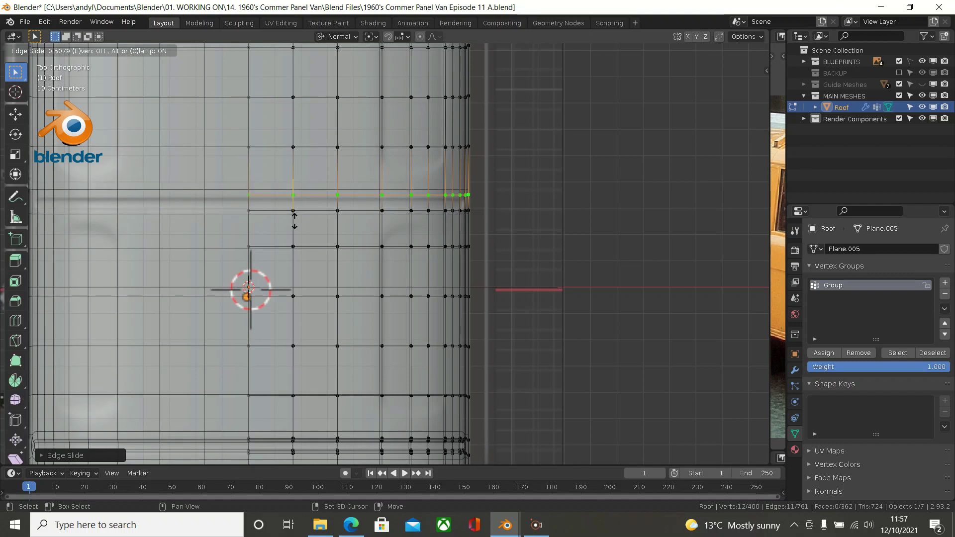
pyautogui.click(294, 234)
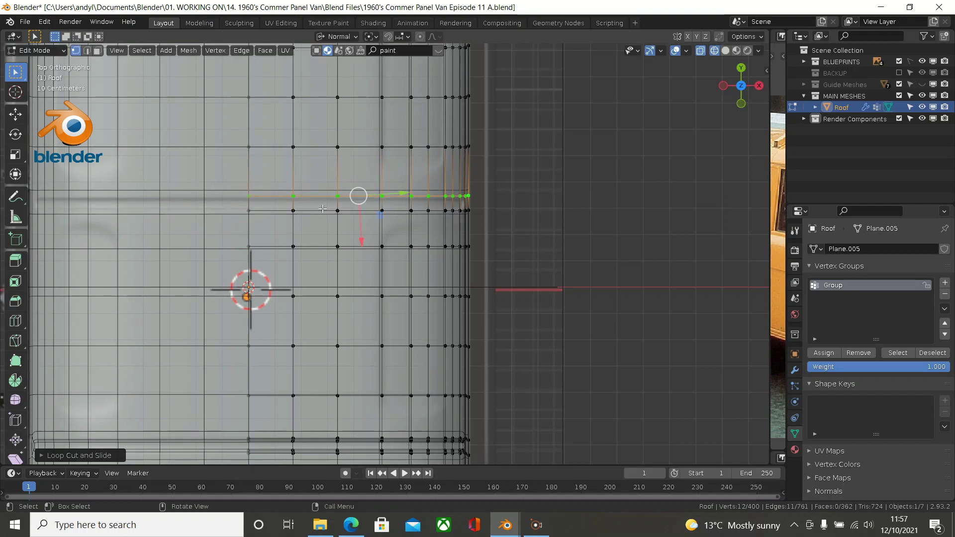
# - Select the strip of faces between the two middle-groove loops, from just above the roof's side lip up to the centreline
pyautogui.keyDown('shift'); pyautogui.moveTo(326, 252); pyautogui.dragTo(326, 194, button='middle'); pyautogui.keyUp('shift')
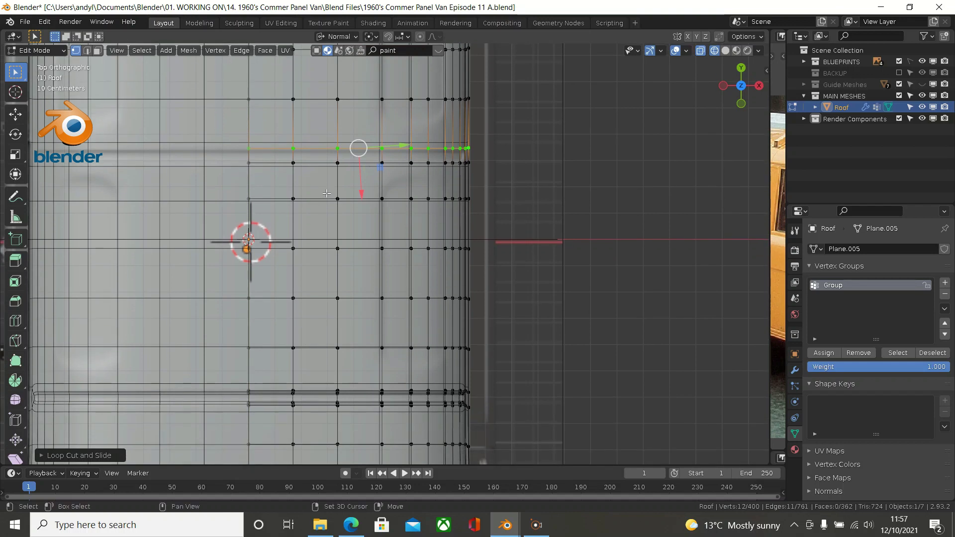
pyautogui.scroll(2, 326, 193)
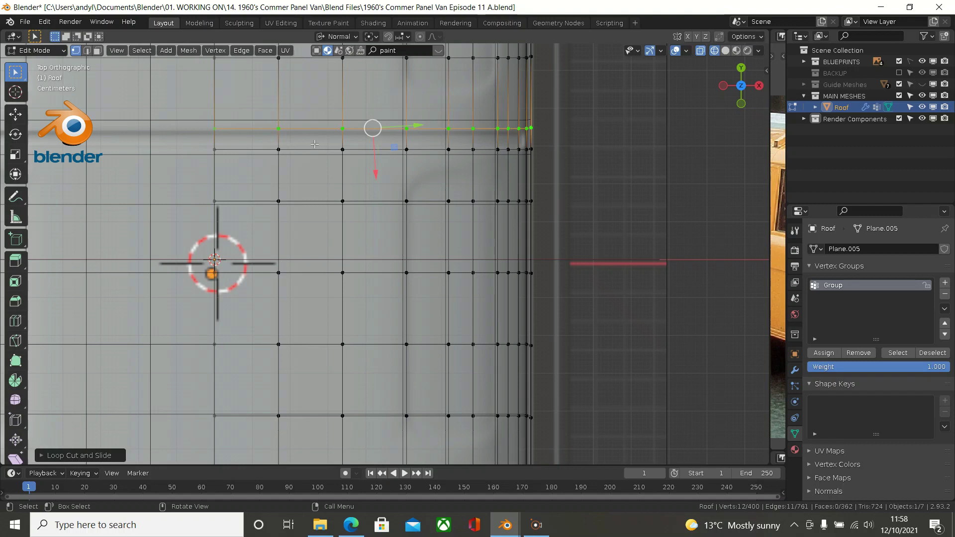
pyautogui.press('KP_3')
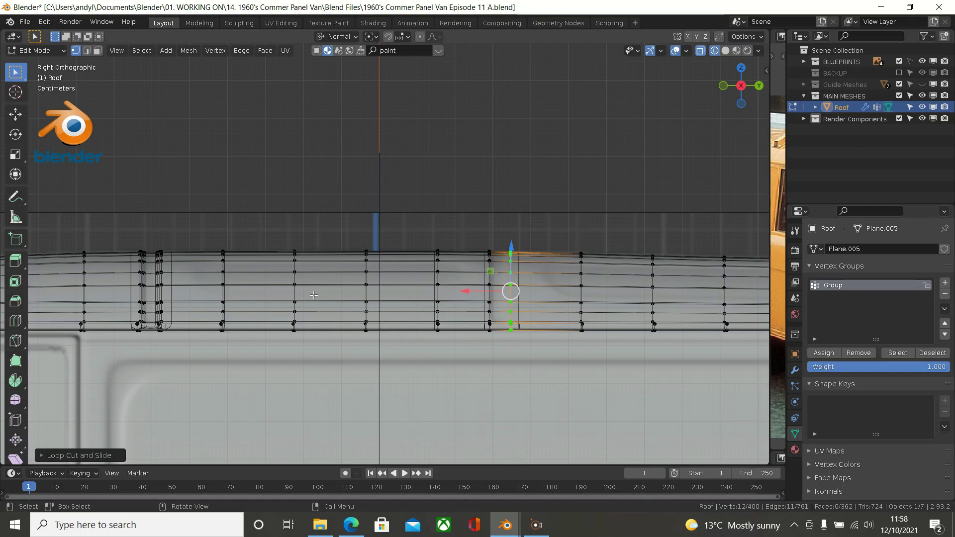
pyautogui.moveTo(314, 295); pyautogui.dragTo(154, 158, button='middle')
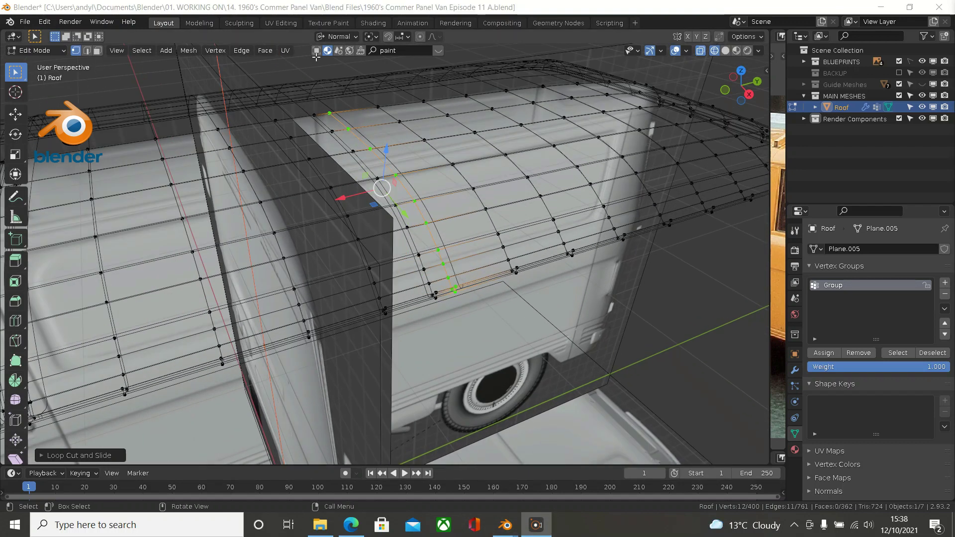
pyautogui.click(97, 50)
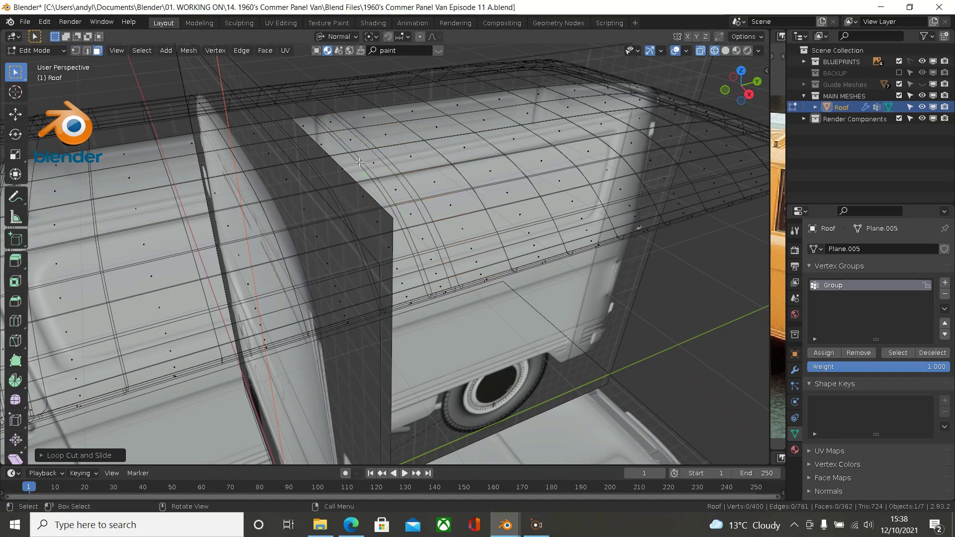
pyautogui.press('KP_3')
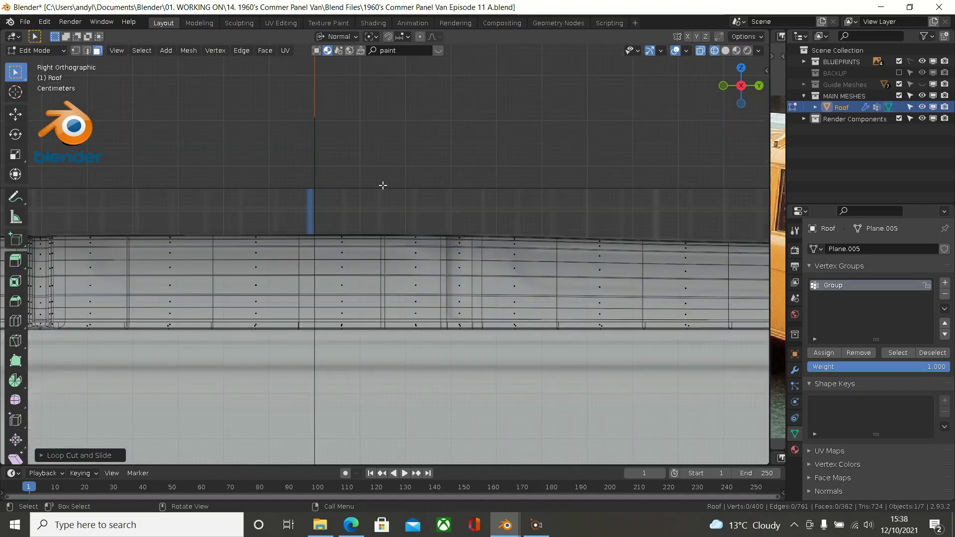
pyautogui.moveTo(458, 318)
pyautogui.mouseDown(button='middle')
pyautogui.moveTo(474, 346)
pyautogui.moveTo(467, 332)
pyautogui.mouseUp(button='middle')
pyautogui.click(458, 313)
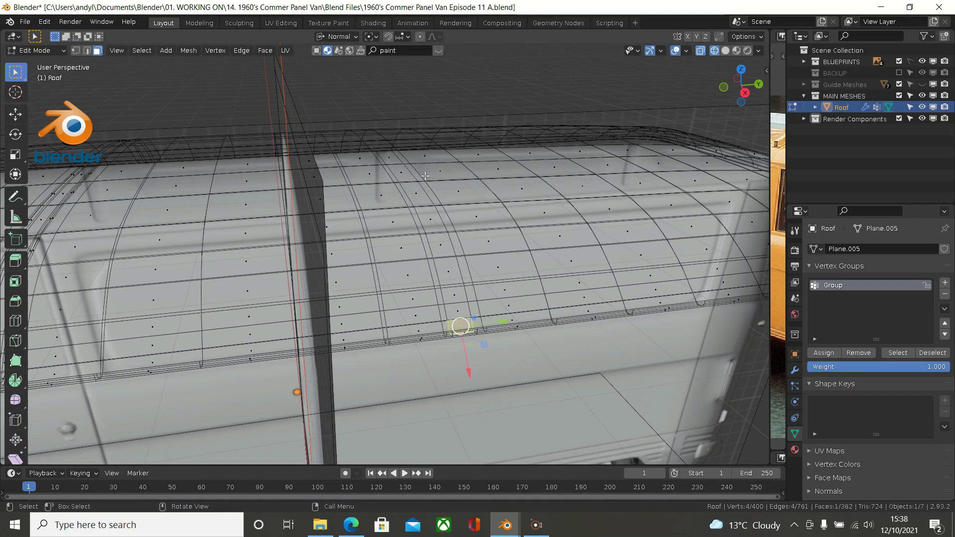
pyautogui.moveTo(426, 175); pyautogui.dragTo(427, 180, button='middle')
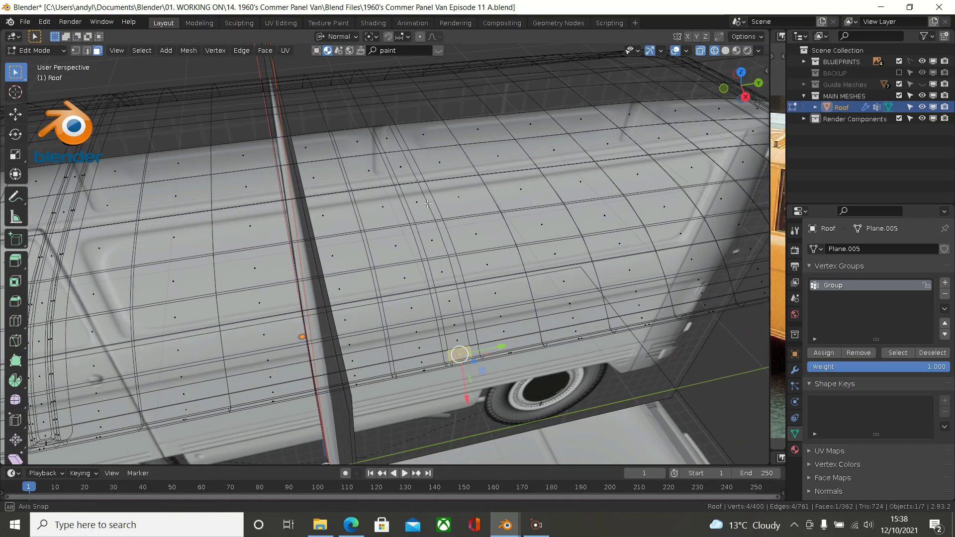
pyautogui.keyDown('ctrl'); pyautogui.click(387, 135); pyautogui.keyUp('ctrl')
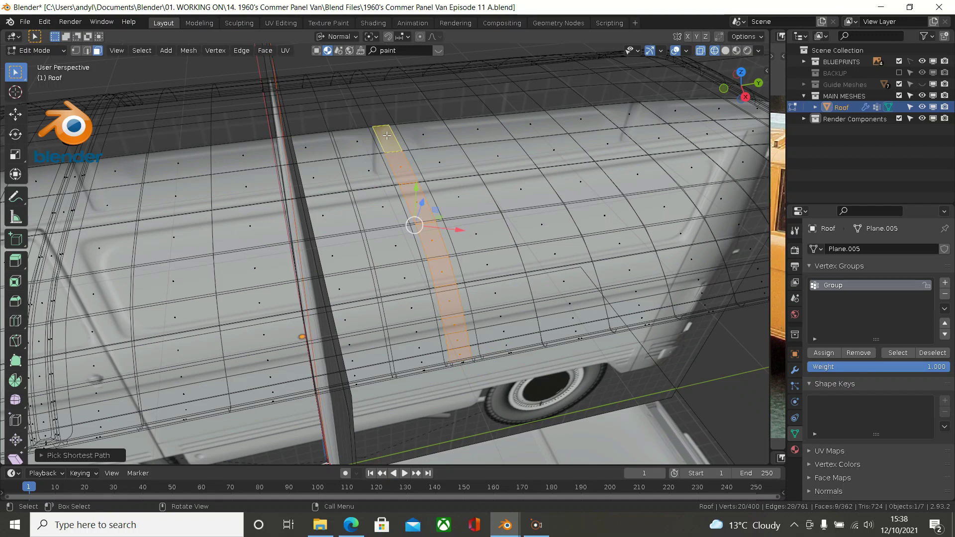
# - Inset the selected middle-groove faces by about 0.0051 m and again by about 0.008 m in the top view
pyautogui.press('KP_7')
pyautogui.scroll(2, 387, 135)
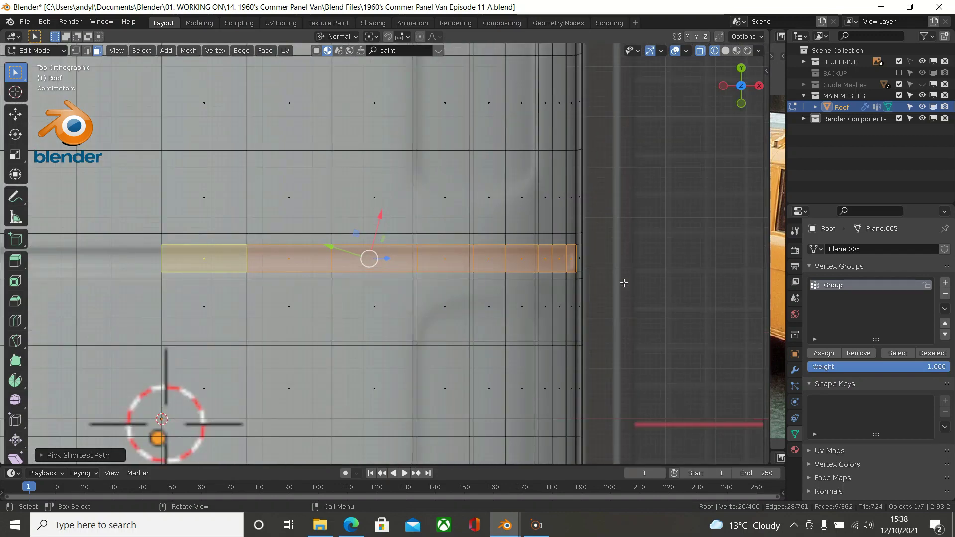
pyautogui.press('i')
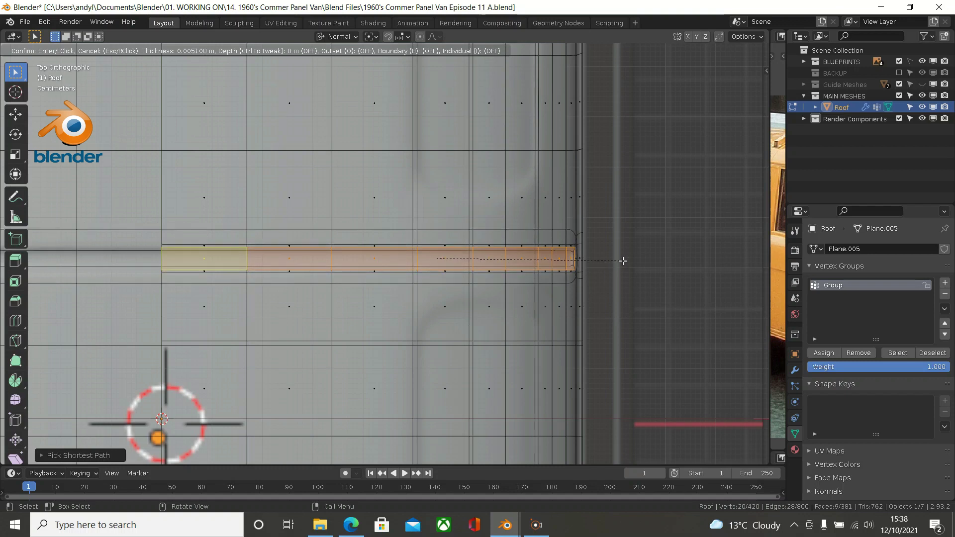
pyautogui.click(622, 261)
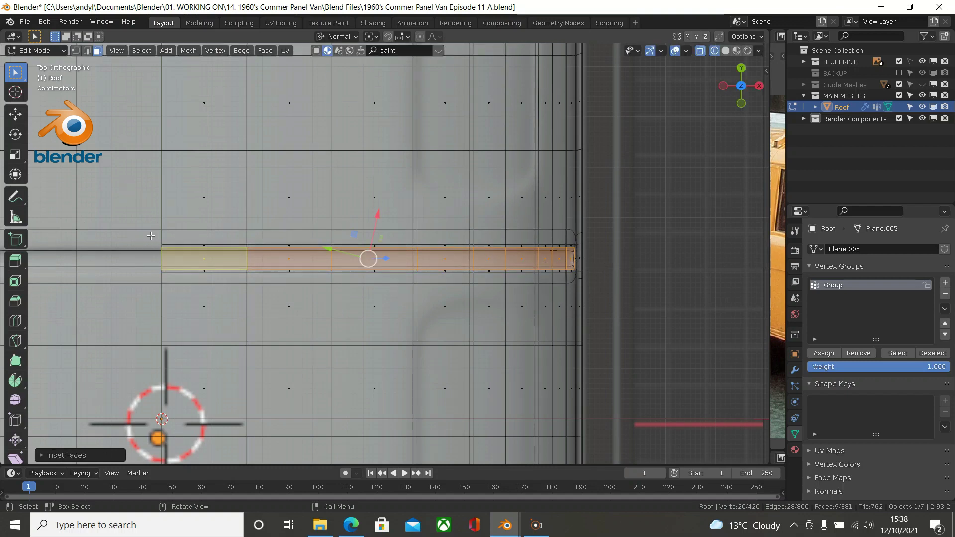
pyautogui.scroll(2, 172, 228)
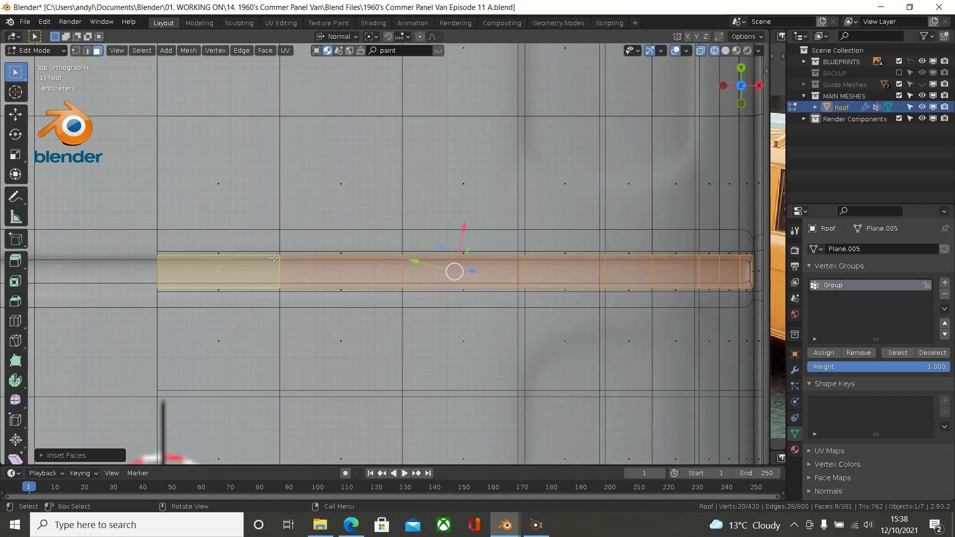
pyautogui.press('i')
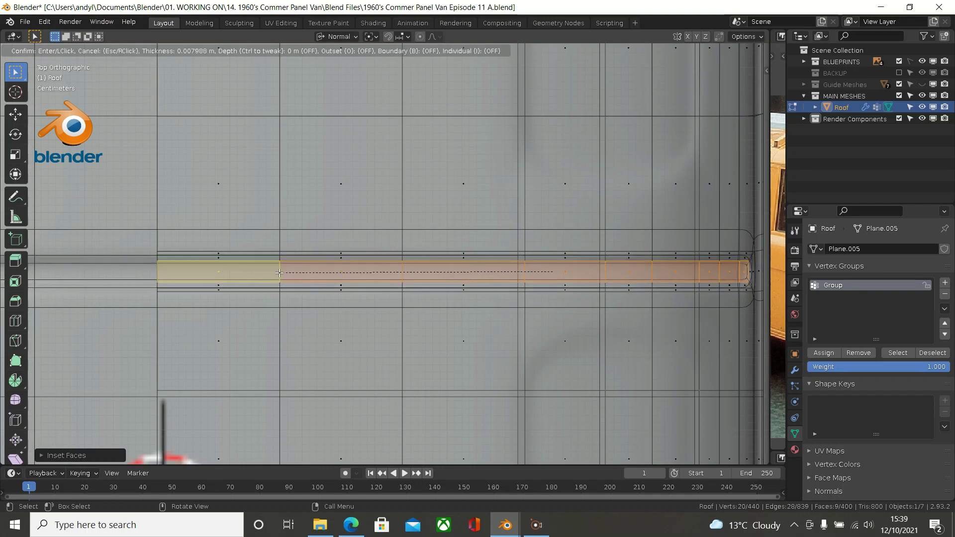
pyautogui.click(279, 272)
# - Clear the face selection and examine the rear roof groove on the side blueprint in the right orthographic view
pyautogui.scroll(-4, 282, 261)
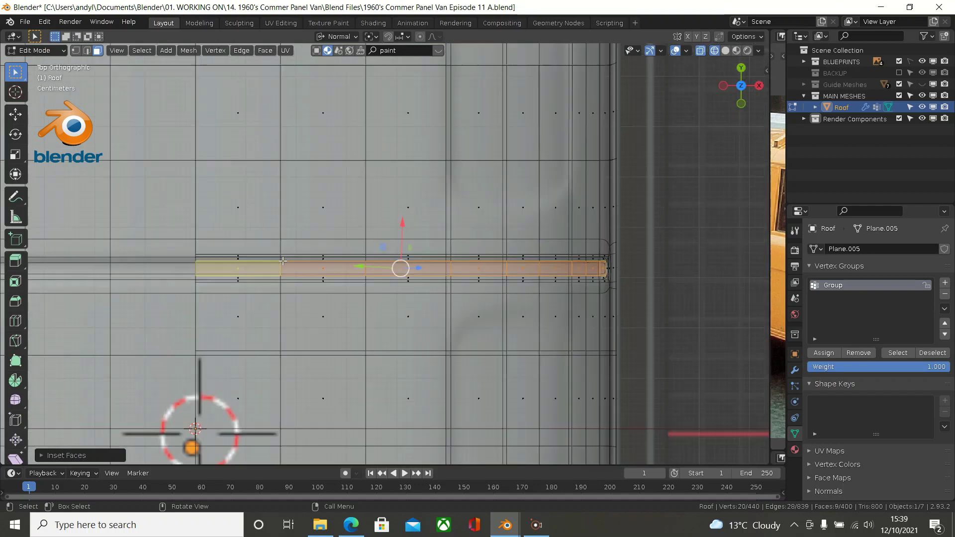
pyautogui.keyDown('shift'); pyautogui.moveTo(282, 261); pyautogui.dragTo(274, 233, button='middle'); pyautogui.keyUp('shift')
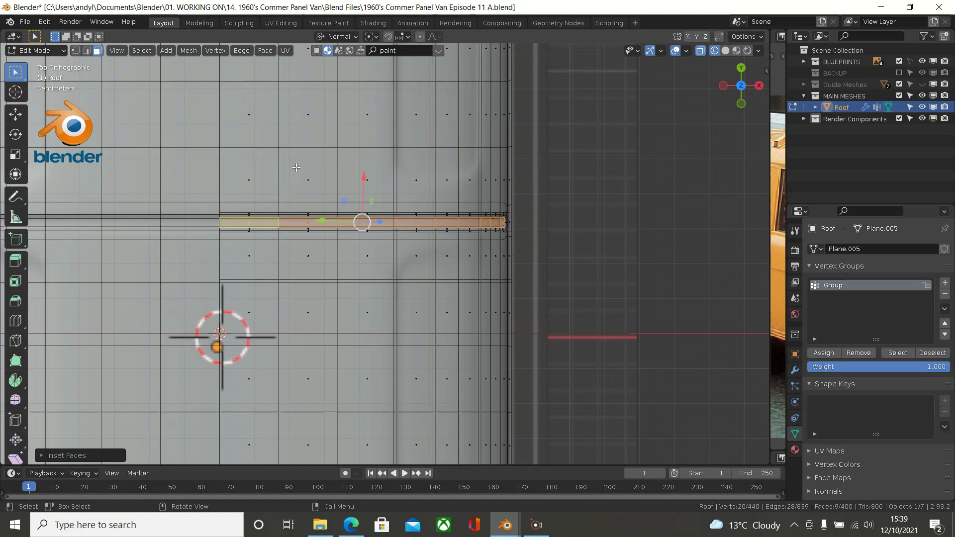
pyautogui.scroll(-1, 293, 169)
pyautogui.scroll(2, 276, 179)
pyautogui.scroll(-1, 276, 179)
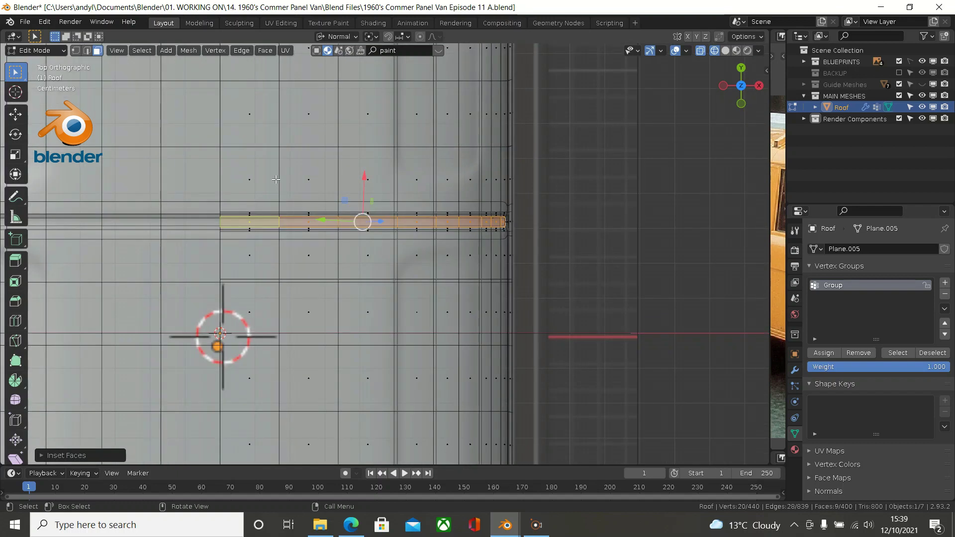
pyautogui.scroll(2, 276, 179)
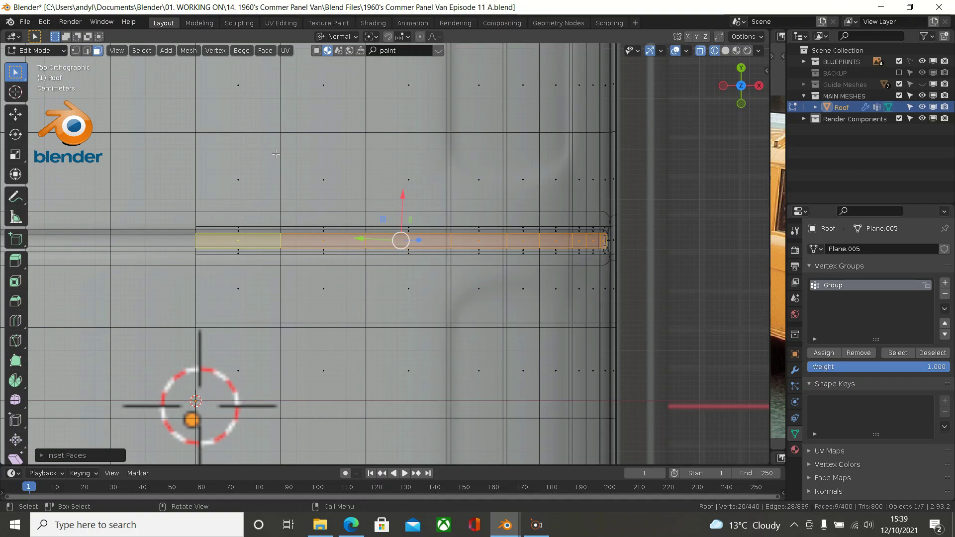
pyautogui.press('KP_3')
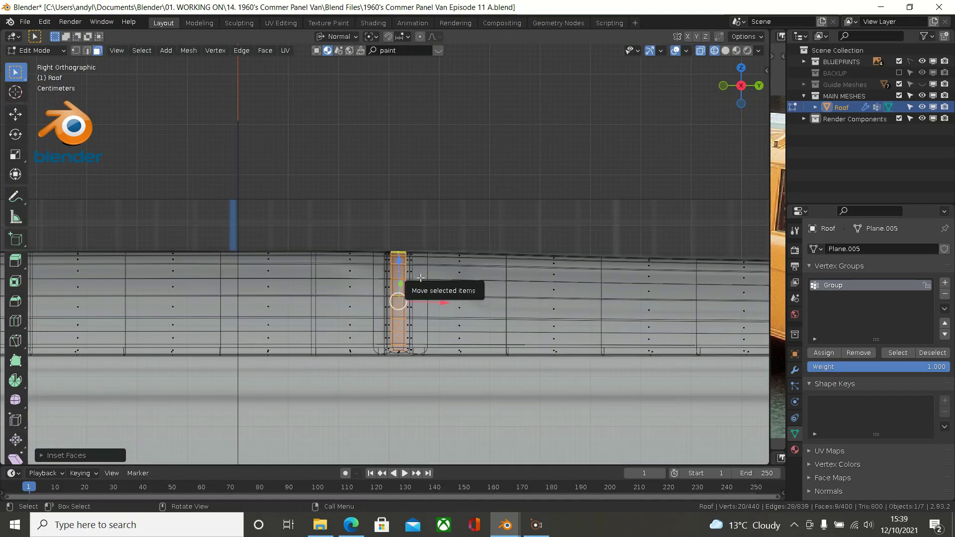
pyautogui.click(432, 152)
pyautogui.keyDown('shift'); pyautogui.moveTo(434, 257); pyautogui.dragTo(81, 219, button='middle'); pyautogui.keyUp('shift')
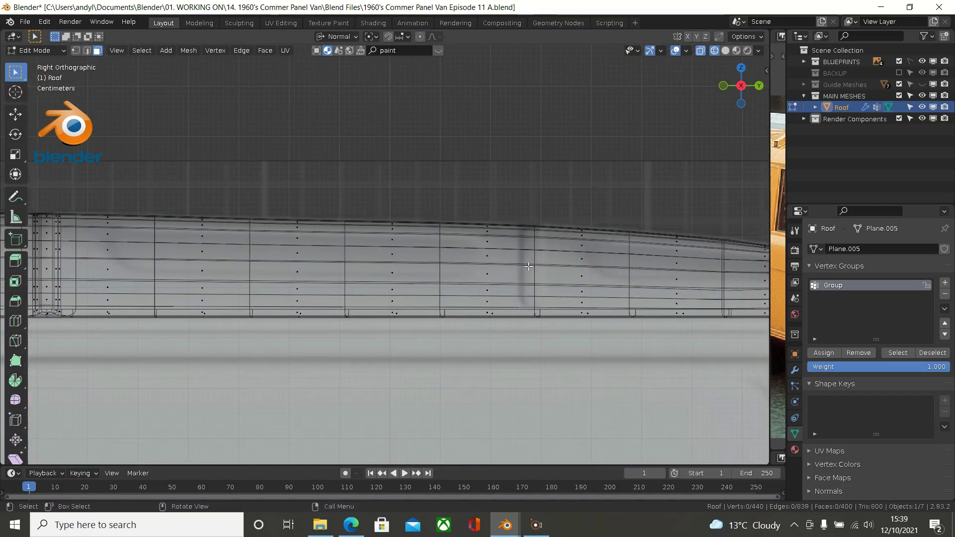
# - Edge-slide the crosswise loop nearest the rear roof groove back to the groove's front edge on the top blueprint
pyautogui.press('KP_7')
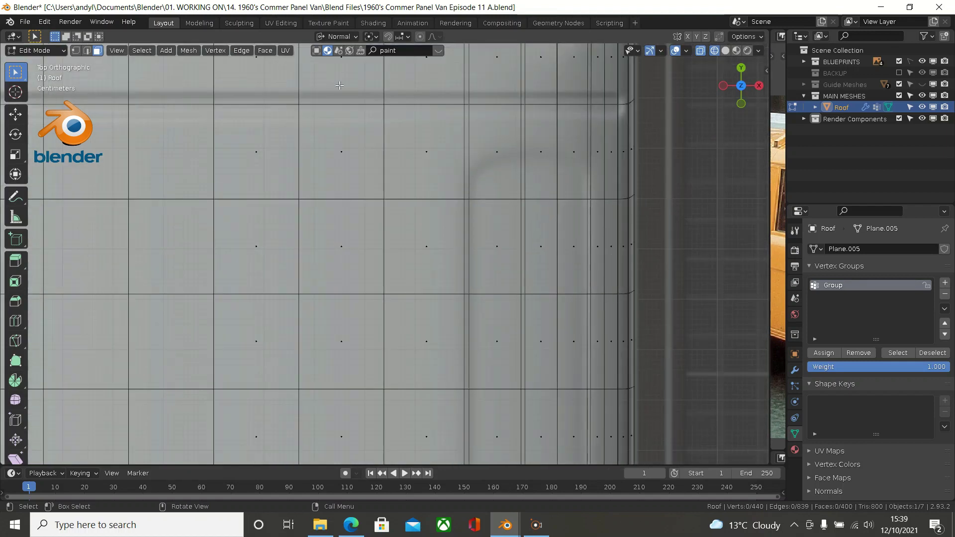
pyautogui.click(76, 50)
pyautogui.press('alt')
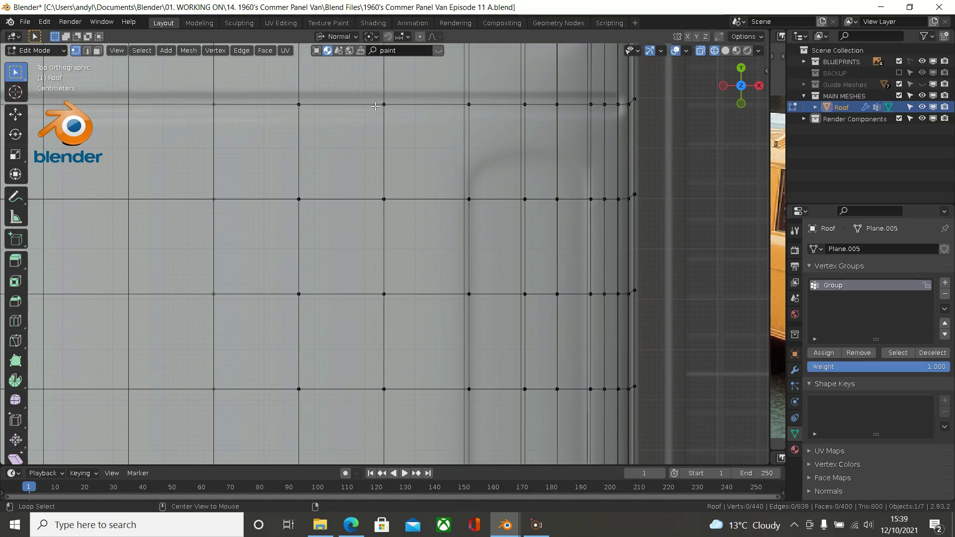
pyautogui.keyDown('alt'); pyautogui.click(375, 106); pyautogui.keyUp('alt')
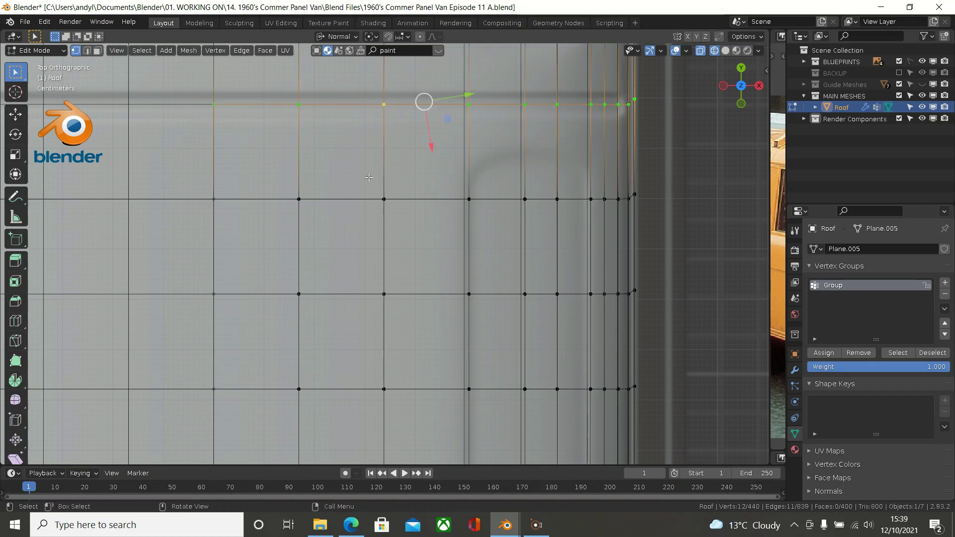
pyautogui.press('g')
pyautogui.press('g')
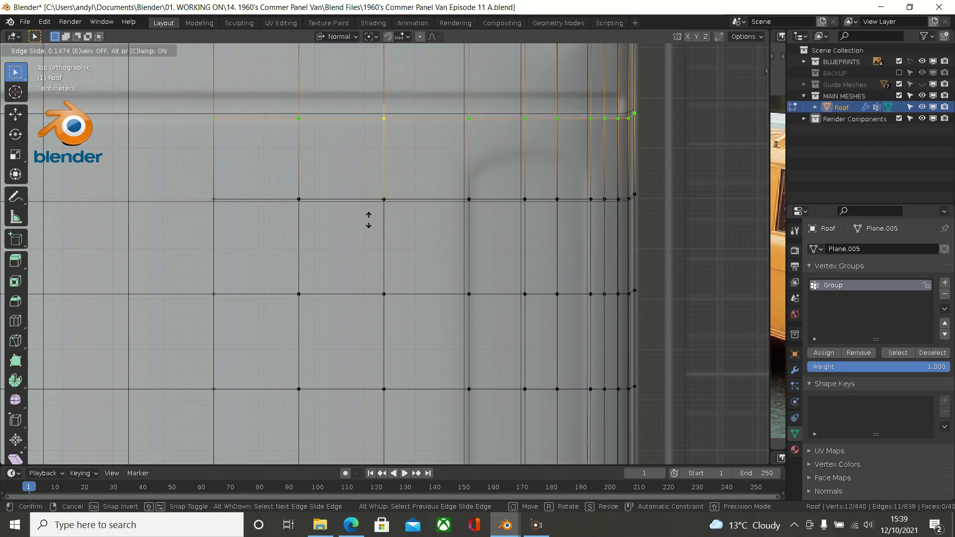
pyautogui.click(368, 210)
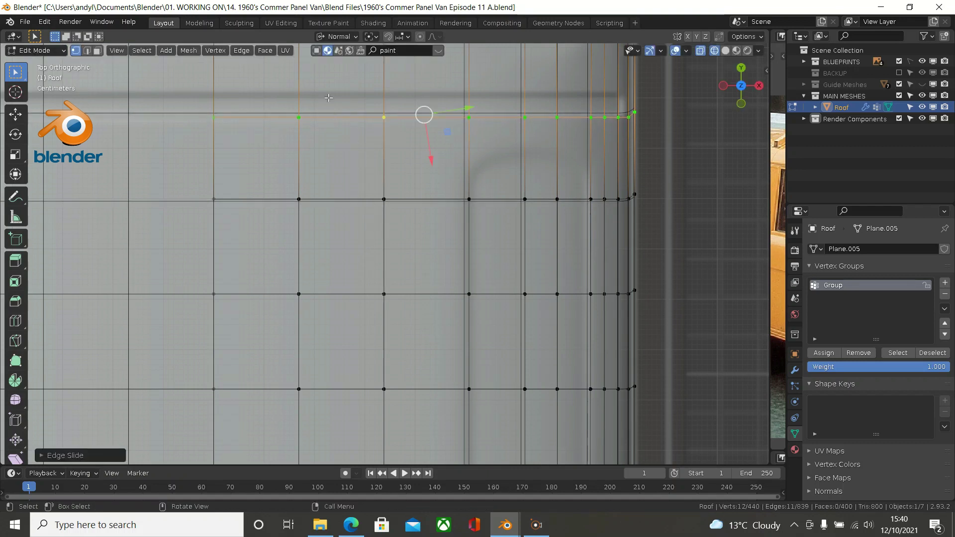
# - Add a loop cut behind the moved loop and slide it to the rear groove's rear edge
pyautogui.hotkey('ctrl', 'r')
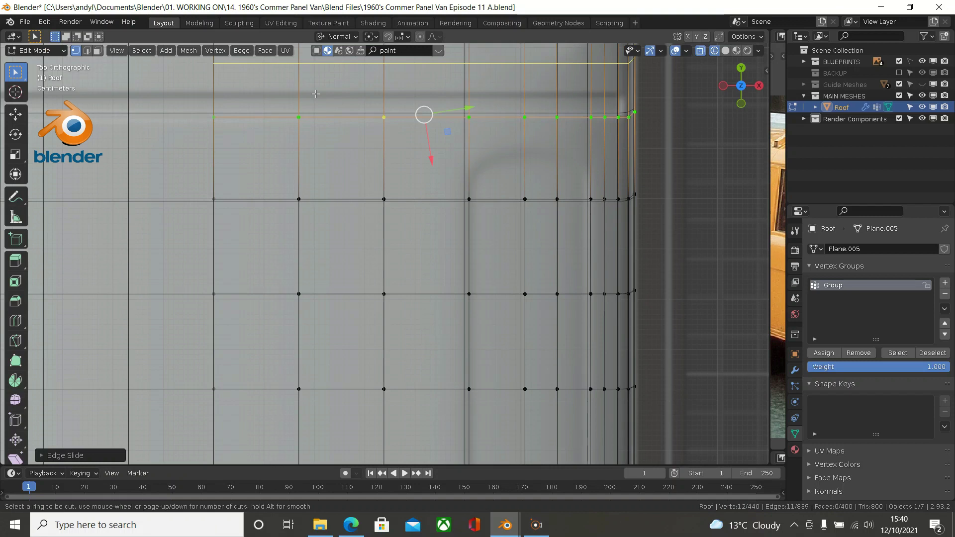
pyautogui.click(315, 93)
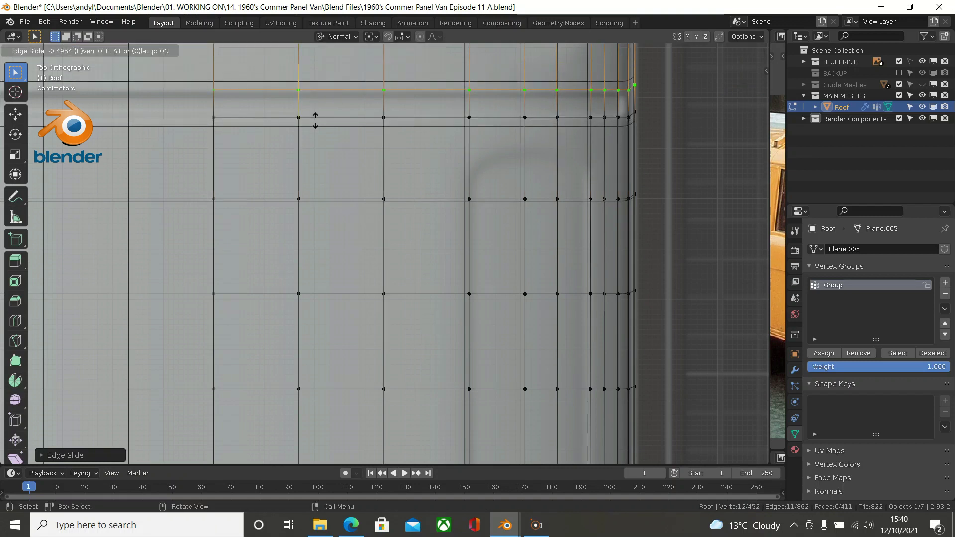
pyautogui.press('shift')
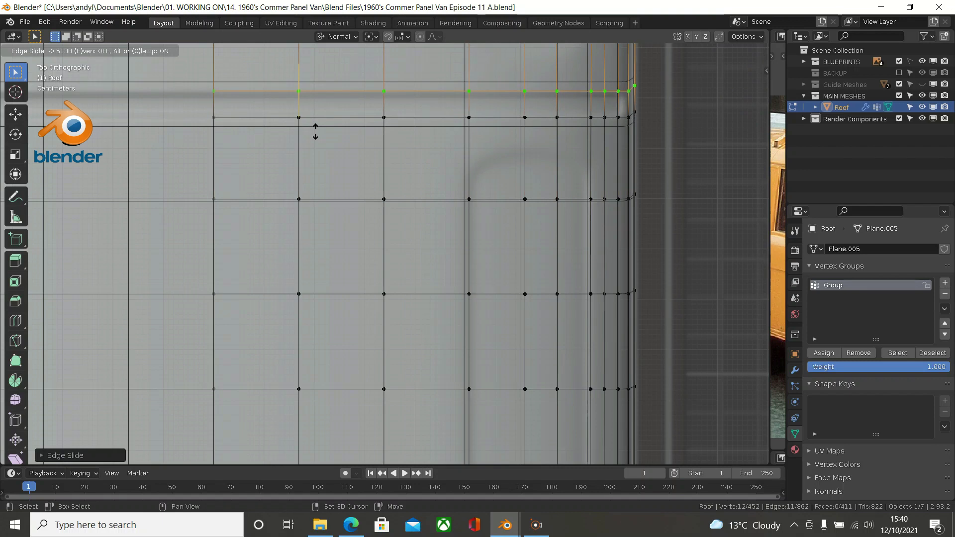
pyautogui.click(315, 131)
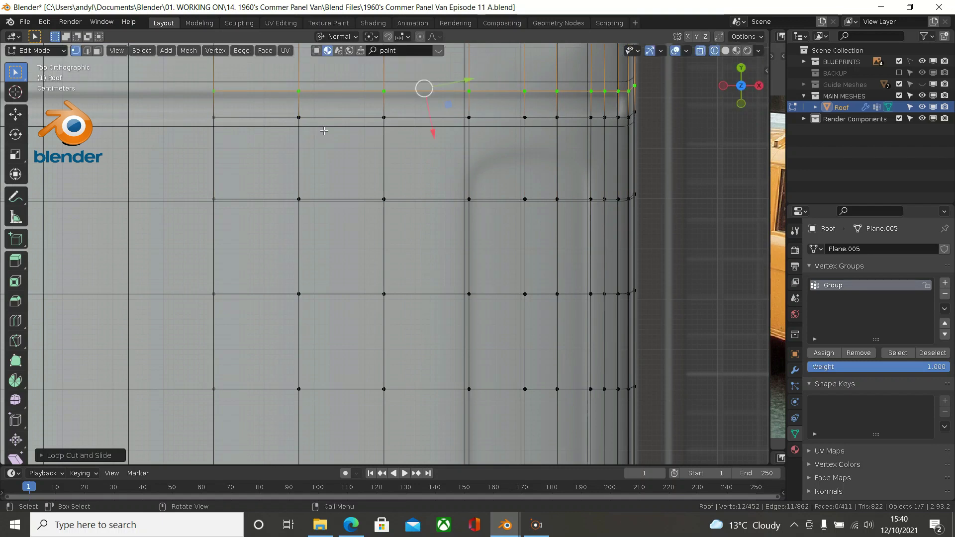
# - Select the strip of faces between the two rear-groove loops, from just above the roof's side lip up to the centreline
pyautogui.scroll(-2, 324, 130)
pyautogui.moveTo(324, 130); pyautogui.dragTo(255, 54, button='middle')
pyautogui.scroll(2, 255, 53)
pyautogui.scroll(2, 473, 259)
pyautogui.moveTo(441, 197); pyautogui.dragTo(439, 185, button='middle')
pyautogui.click(98, 52)
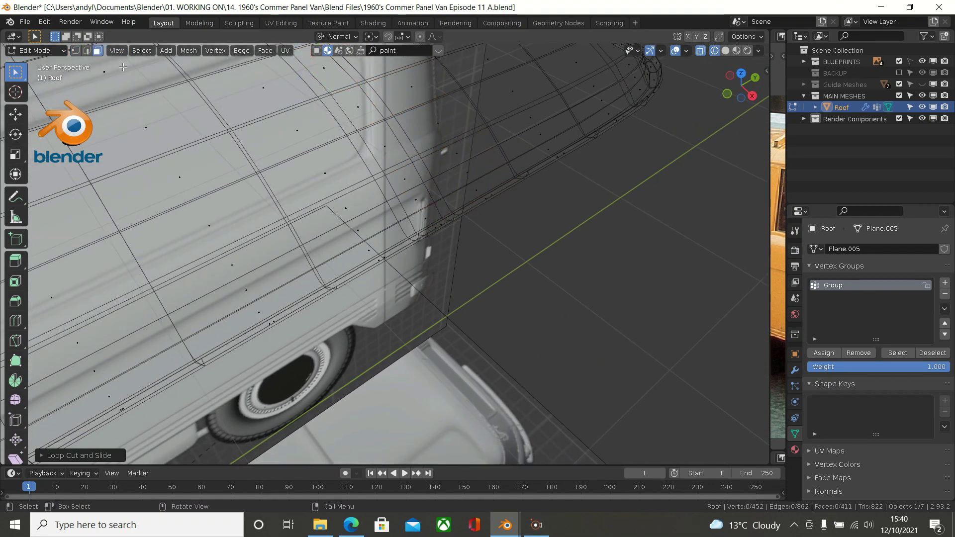
pyautogui.click(426, 219)
pyautogui.moveTo(375, 155); pyautogui.dragTo(406, 282, button='middle')
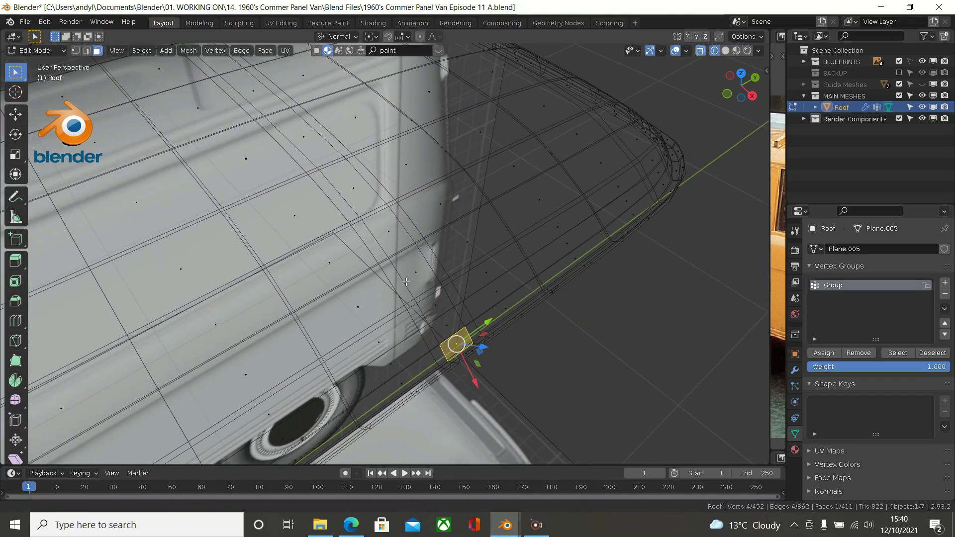
pyautogui.moveTo(267, 86); pyautogui.dragTo(223, 150, button='middle')
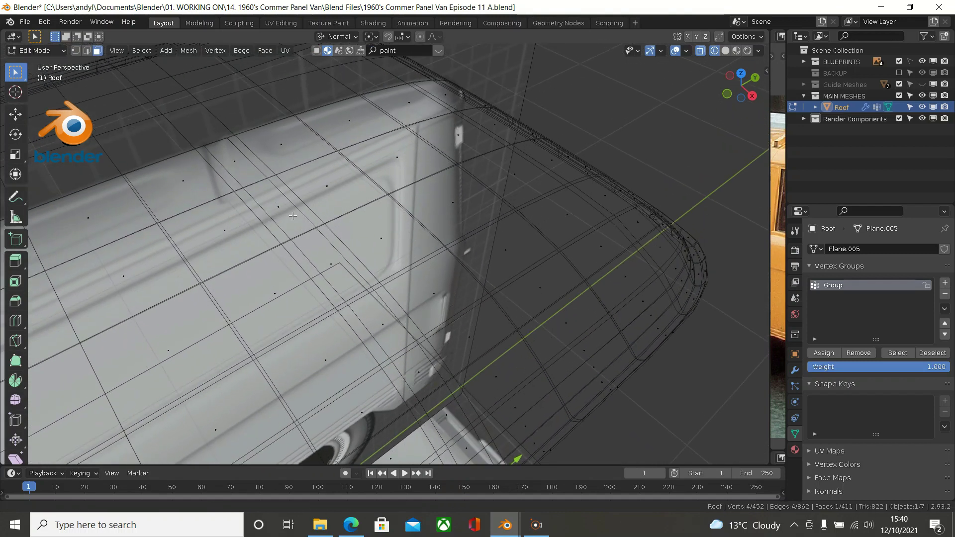
pyautogui.keyDown('ctrl'); pyautogui.click(225, 151); pyautogui.keyUp('ctrl')
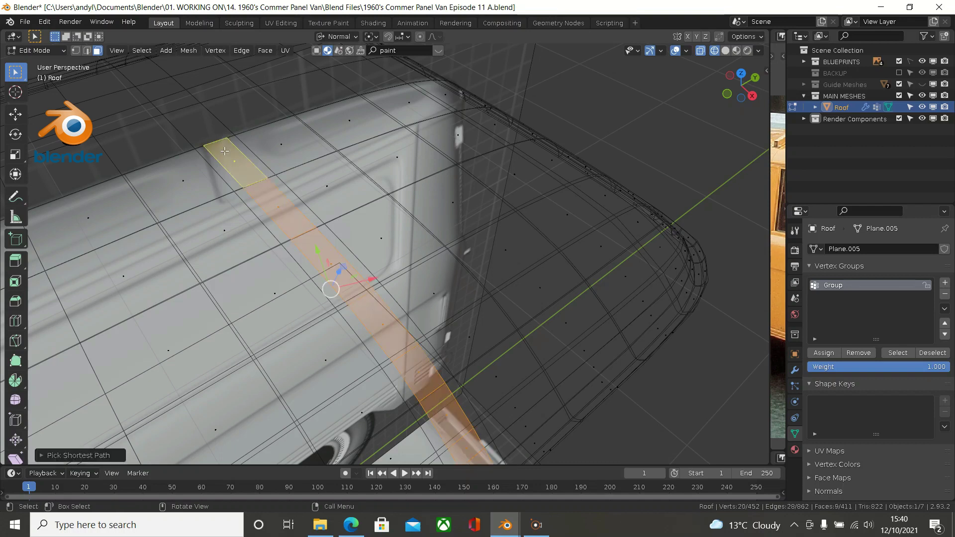
# - Inset the selected rear-groove faces by about 0.0085 m and again by about 0.0052 m in the top view
pyautogui.press('KP_7')
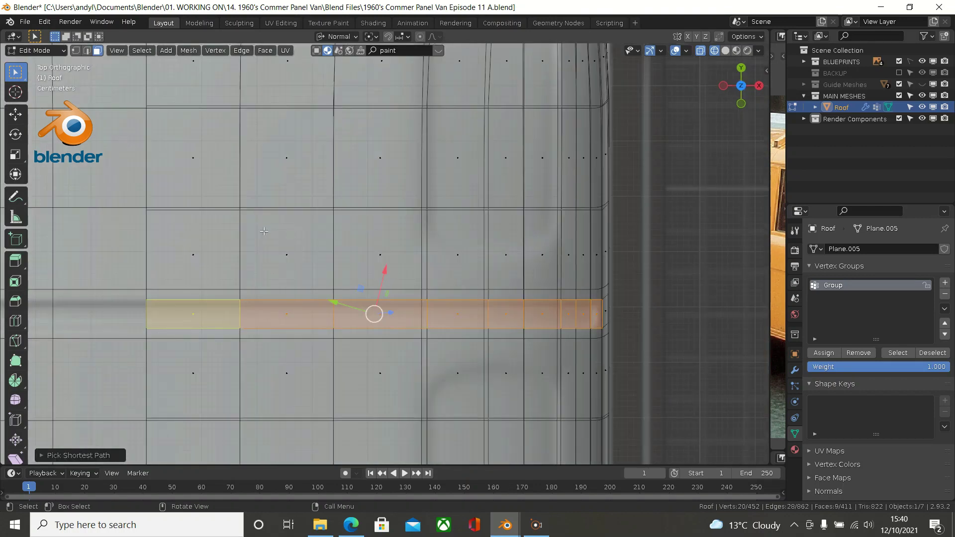
pyautogui.press('i')
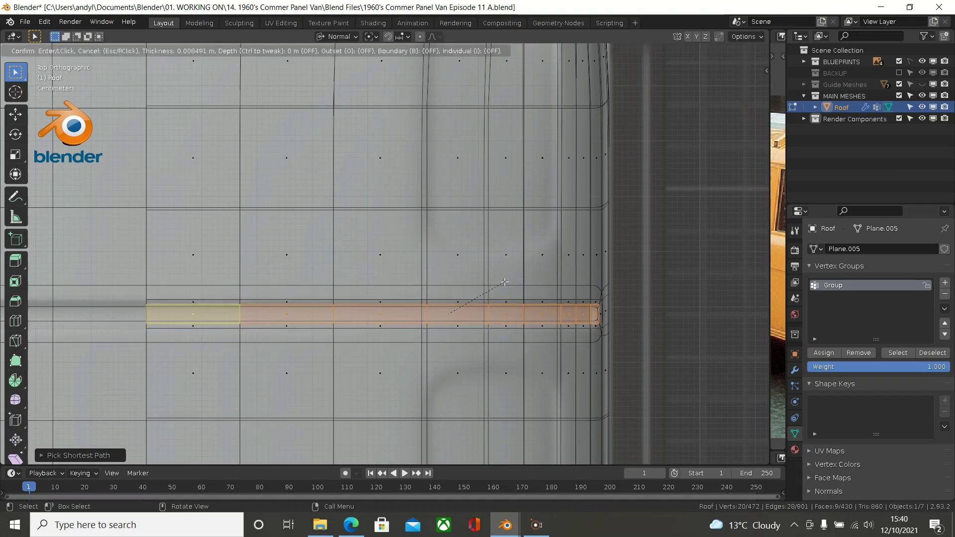
pyautogui.click(504, 282)
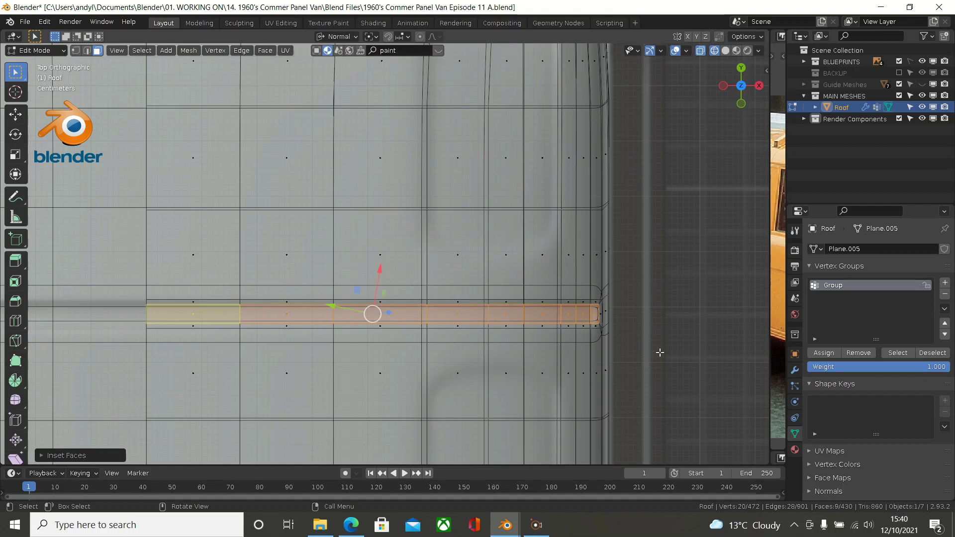
pyautogui.press('u')
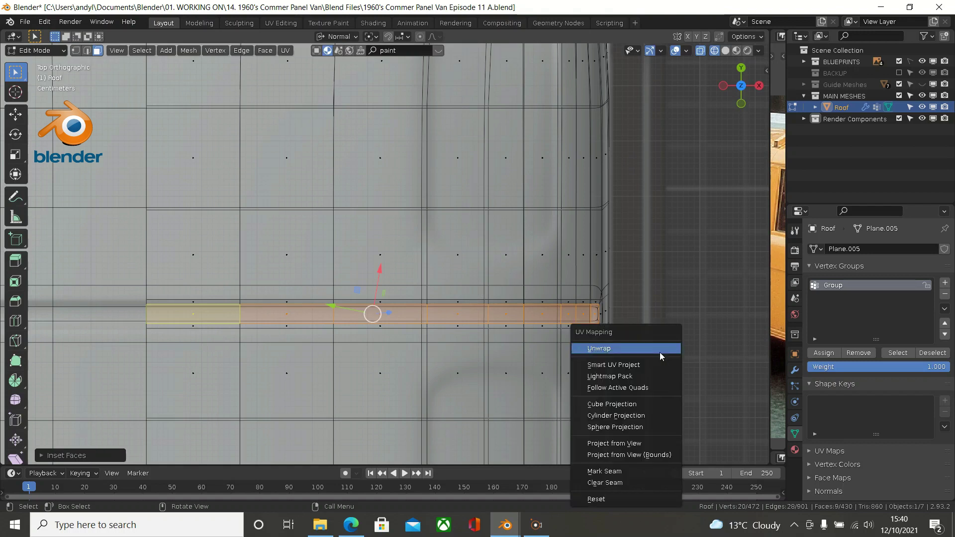
pyautogui.click(659, 352)
pyautogui.press('i')
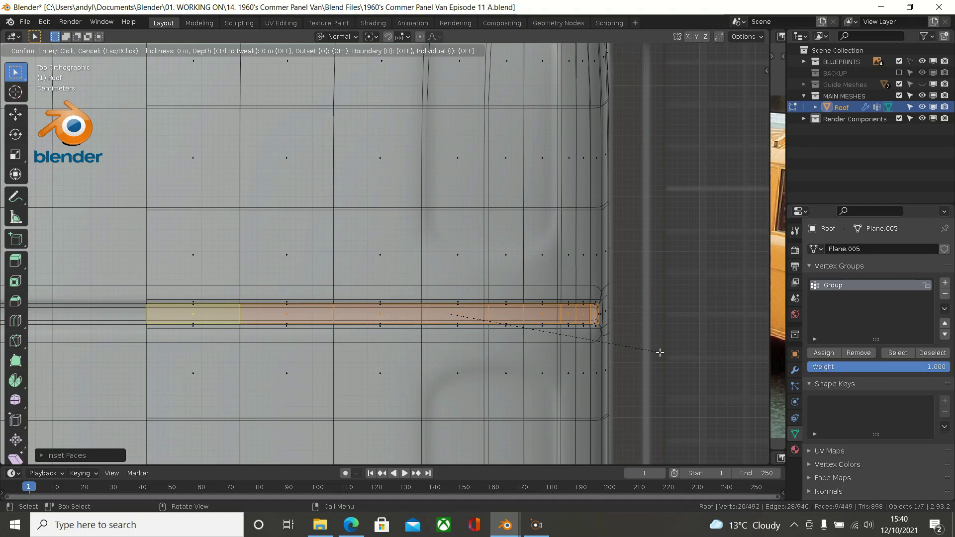
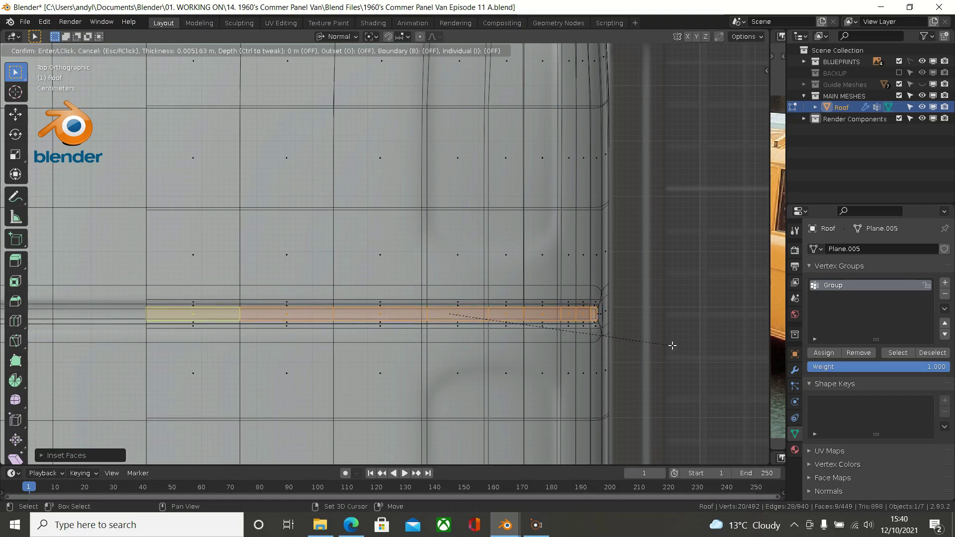
pyautogui.click(670, 346)
# - Add the middle groove's inner strip of faces, from the side lip to the centreline, to the rear-groove selection
pyautogui.moveTo(669, 346); pyautogui.dragTo(519, 187, button='middle')
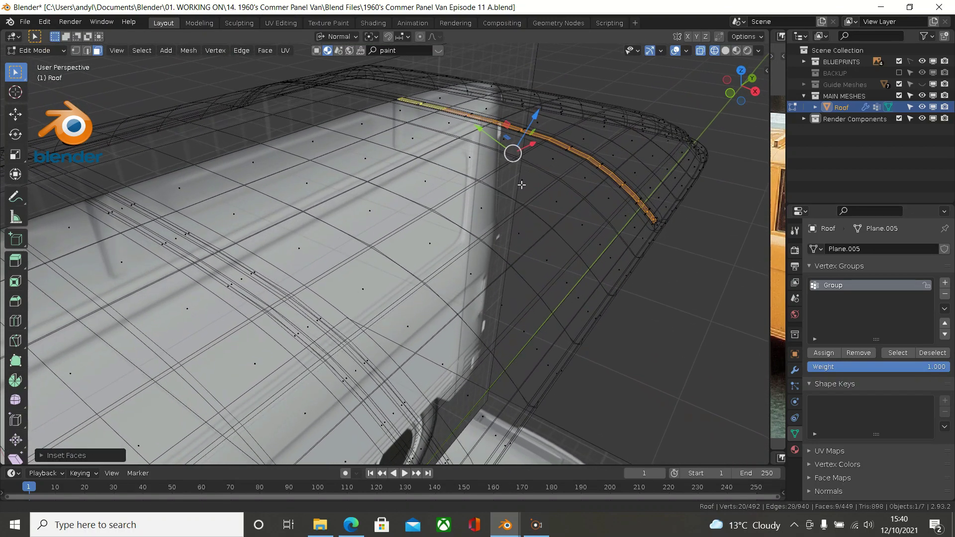
pyautogui.scroll(2, 394, 294)
pyautogui.scroll(2, 394, 294)
pyautogui.moveTo(393, 255); pyautogui.dragTo(430, 354, button='middle')
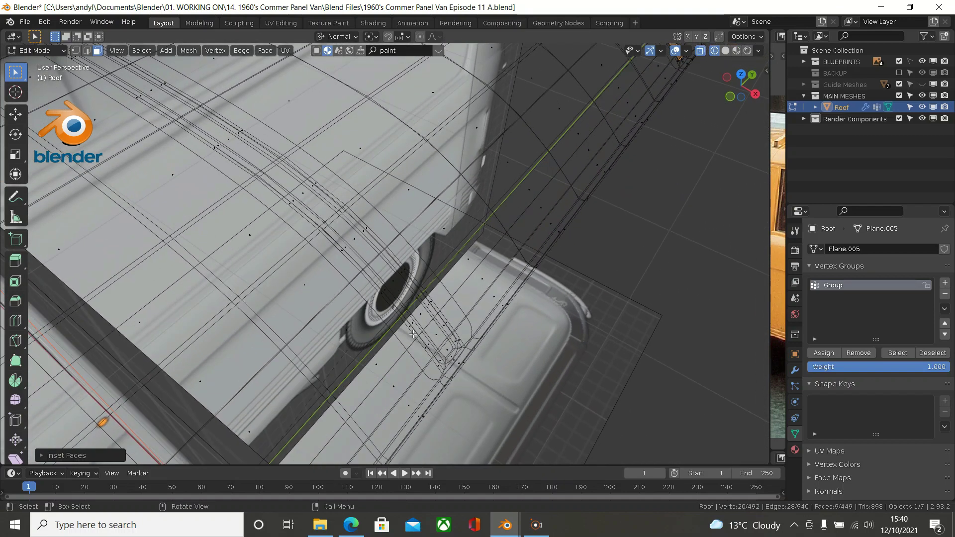
pyautogui.keyDown('shift'); pyautogui.click(448, 348); pyautogui.keyUp('shift')
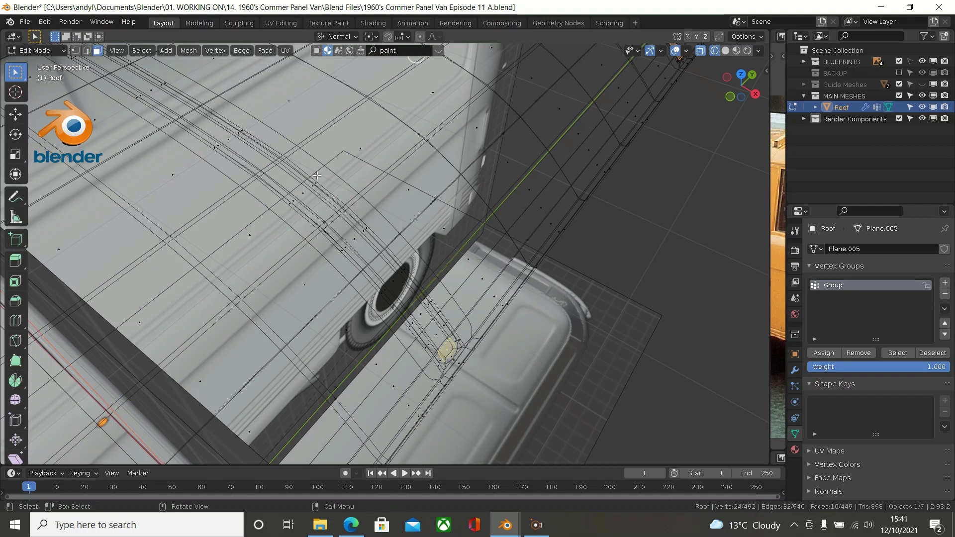
pyautogui.keyDown('shift'); pyautogui.moveTo(144, 97); pyautogui.dragTo(186, 219, button='middle'); pyautogui.keyUp('shift')
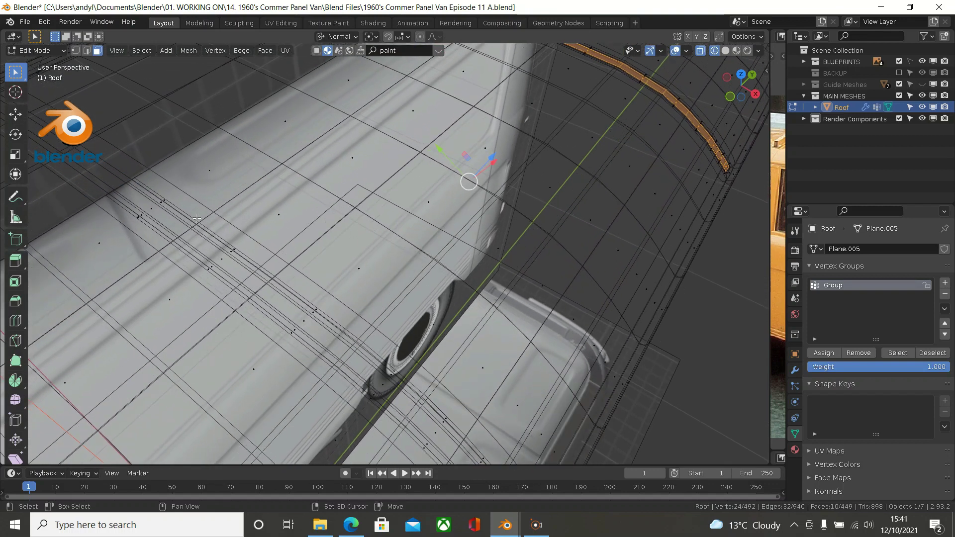
pyautogui.keyDown('ctrl'); pyautogui.click(155, 209); pyautogui.keyUp('ctrl')
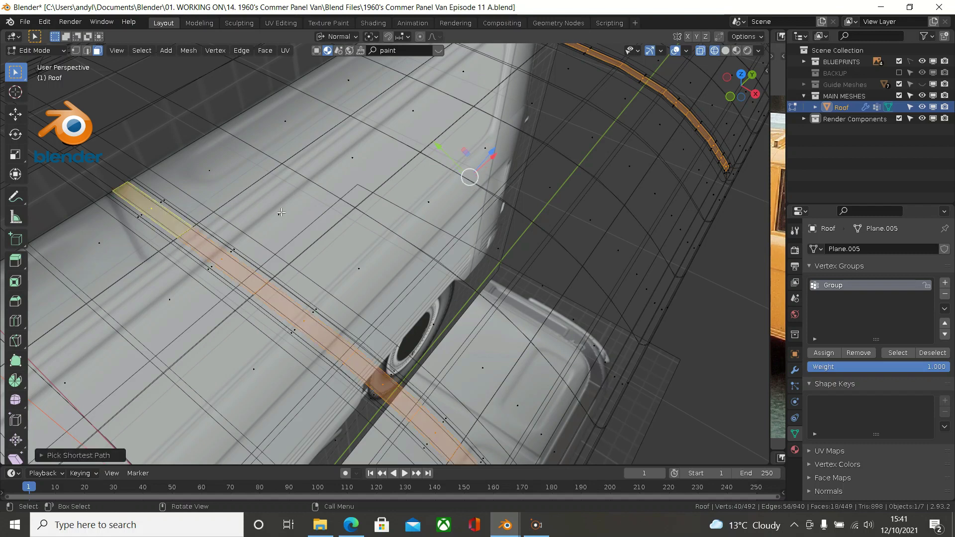
# - Examine the selected middle and rear groove faces in perspective and against the side blueprint
pyautogui.scroll(2, 267, 226)
pyautogui.moveTo(220, 218); pyautogui.dragTo(200, 193, button='middle')
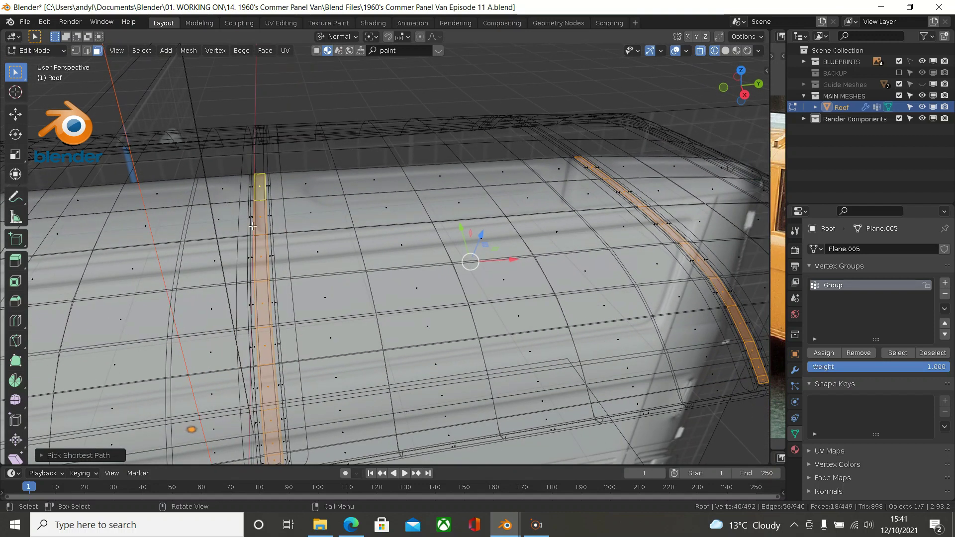
pyautogui.scroll(2, 252, 226)
pyautogui.moveTo(261, 233)
pyautogui.mouseDown(button='middle')
pyautogui.moveTo(274, 236)
pyautogui.moveTo(264, 237)
pyautogui.mouseUp(button='middle')
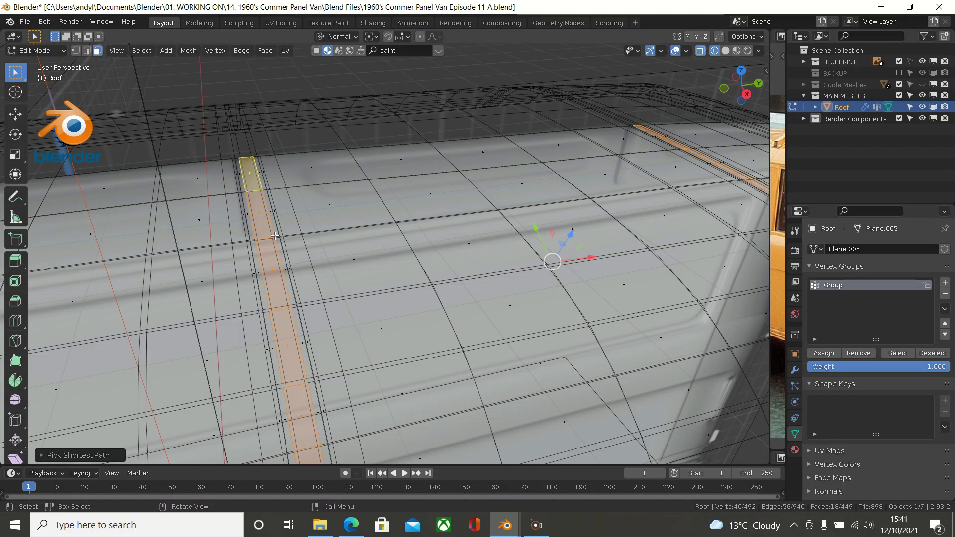
pyautogui.scroll(-5, 253, 240)
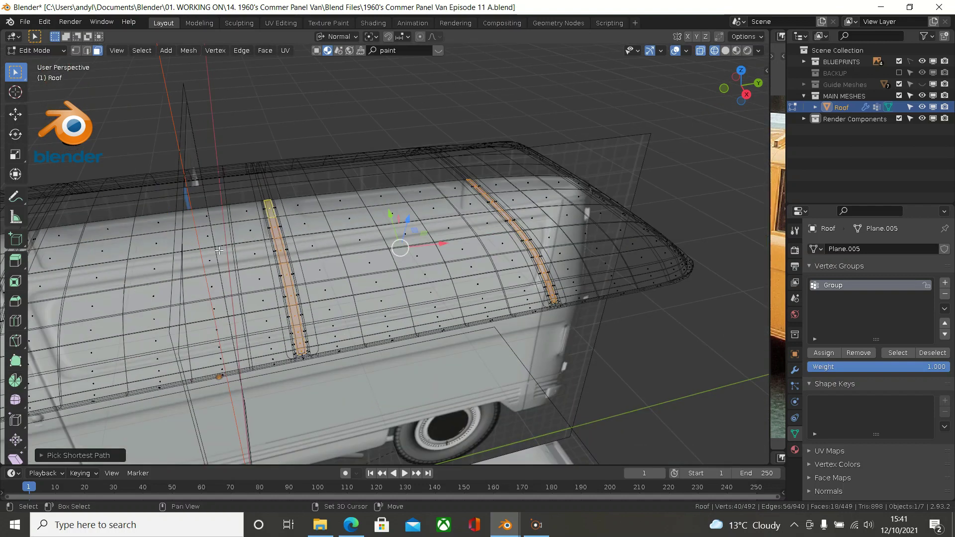
pyautogui.press('KP_3')
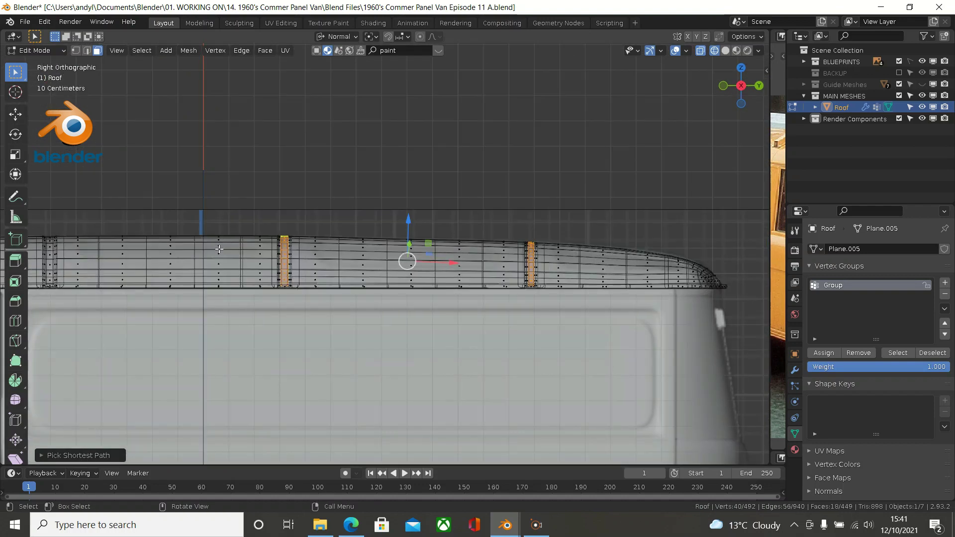
pyautogui.scroll(1, 219, 249)
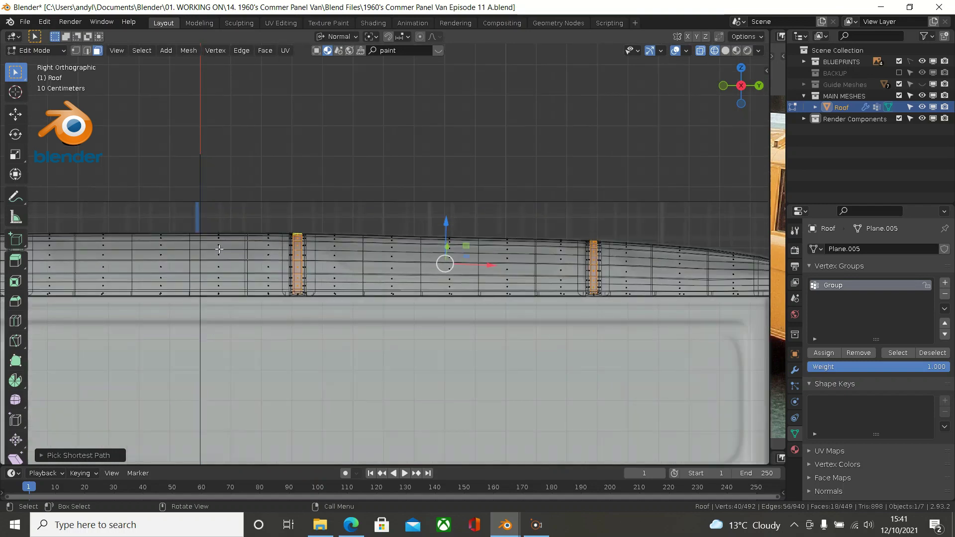
pyautogui.keyDown('shift'); pyautogui.moveTo(219, 248); pyautogui.dragTo(322, 256, button='middle'); pyautogui.keyUp('shift')
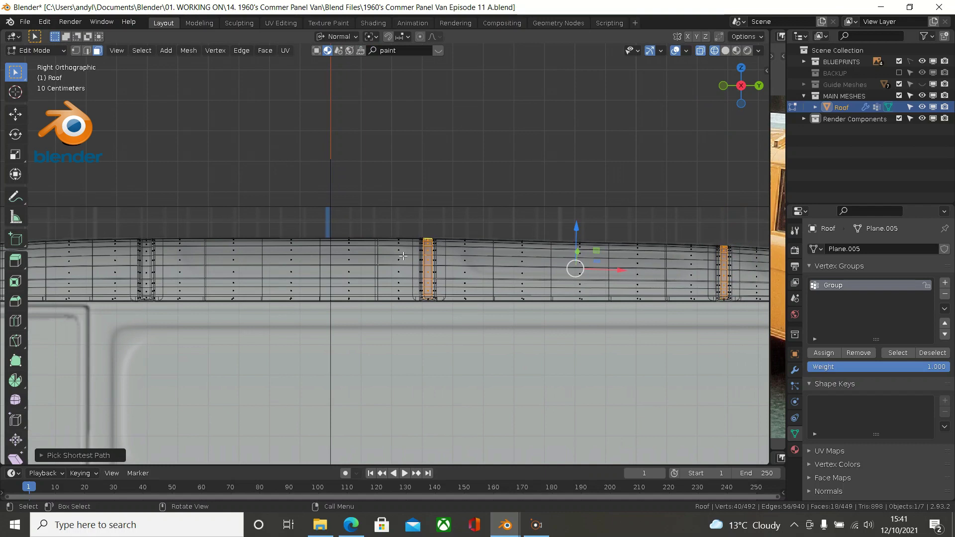
pyautogui.scroll(4, 403, 255)
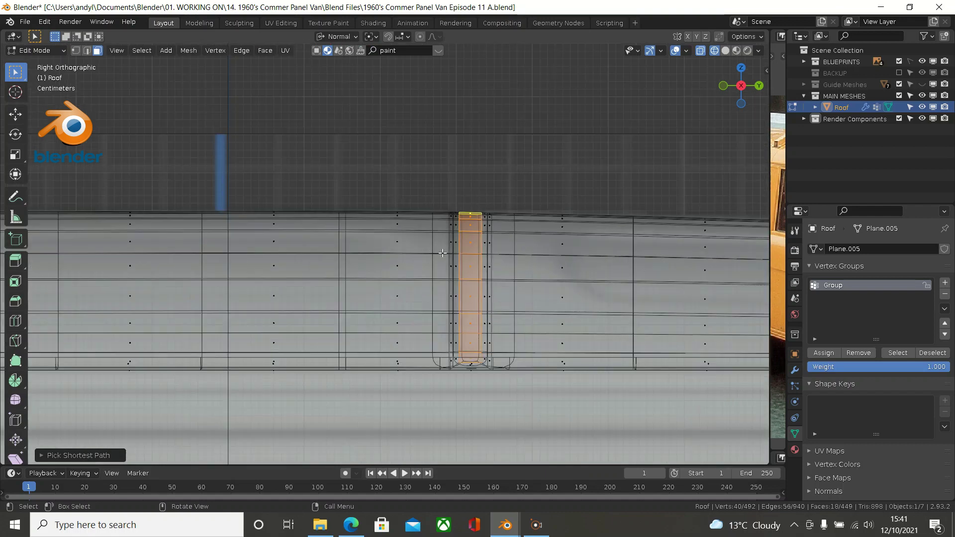
pyautogui.moveTo(479, 276); pyautogui.dragTo(484, 319, button='middle')
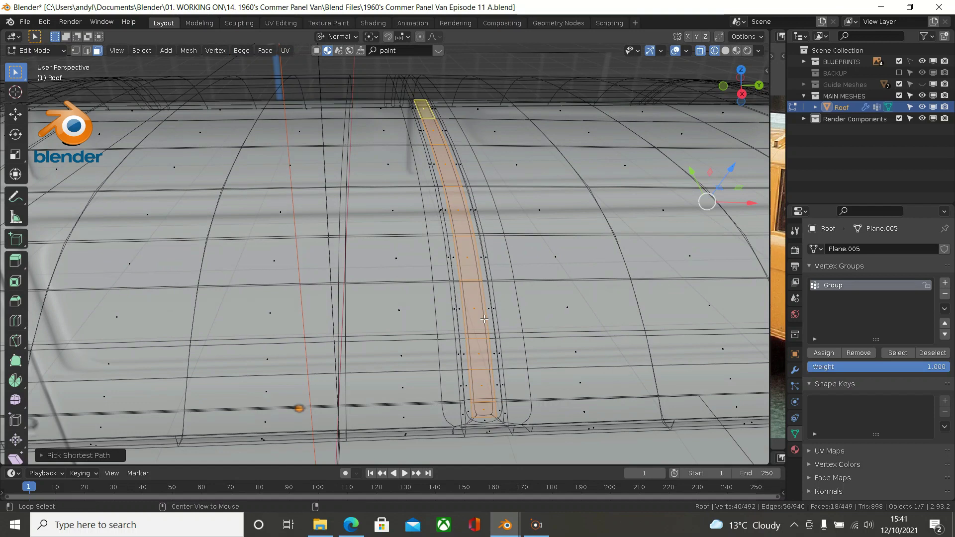
# - Select the two long inner edge loops of the middle groove, from the side lip up to the centreline
pyautogui.keyDown('alt'); pyautogui.click(483, 318); pyautogui.keyUp('alt')
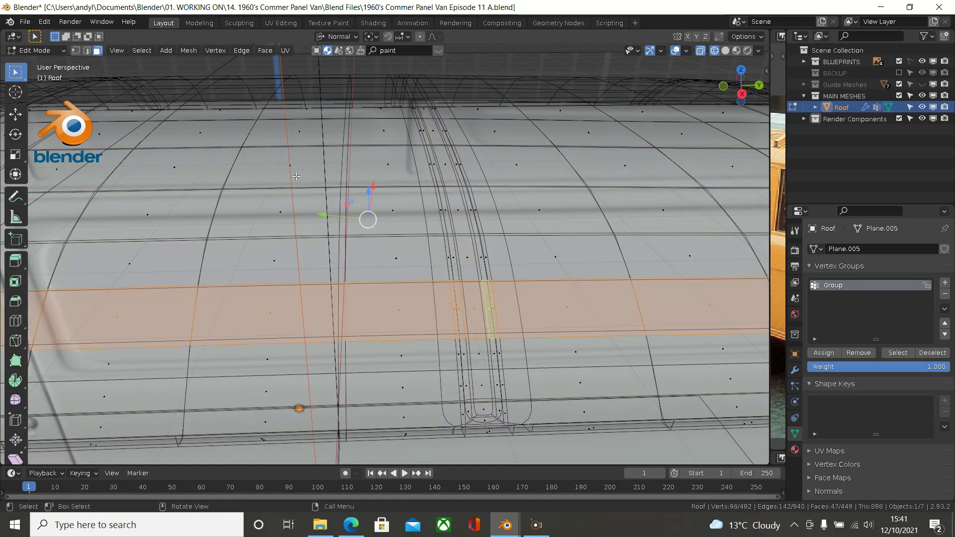
pyautogui.click(86, 51)
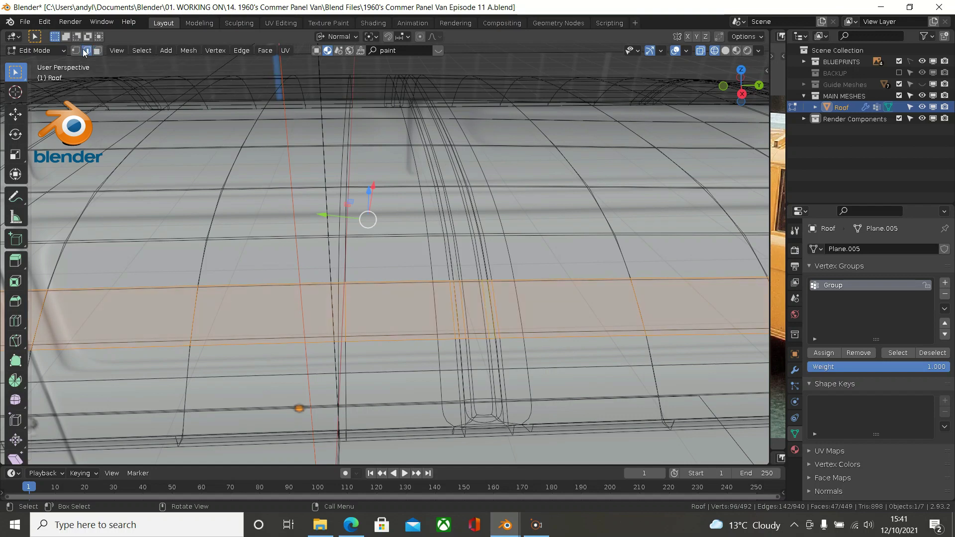
pyautogui.click(398, 284)
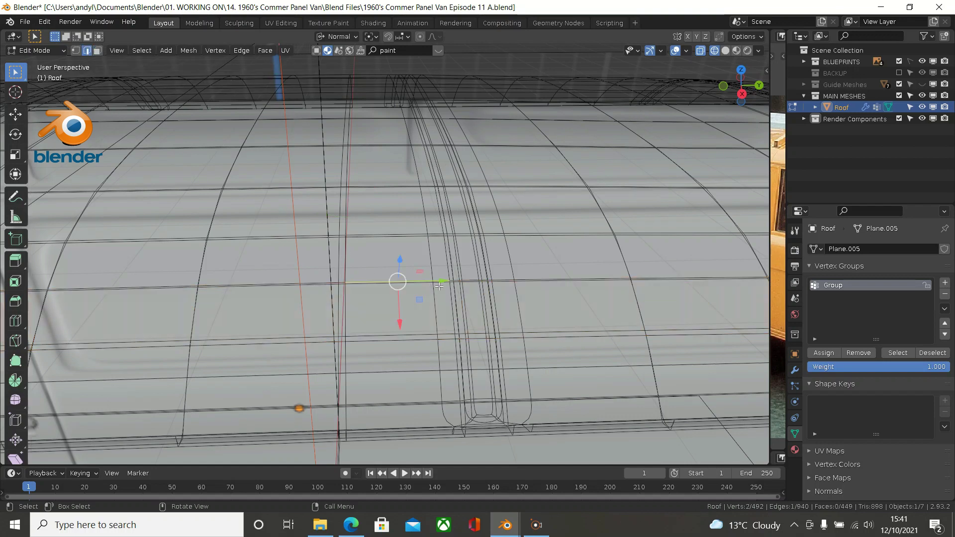
pyautogui.keyDown('alt'); pyautogui.click(485, 316); pyautogui.keyUp('alt')
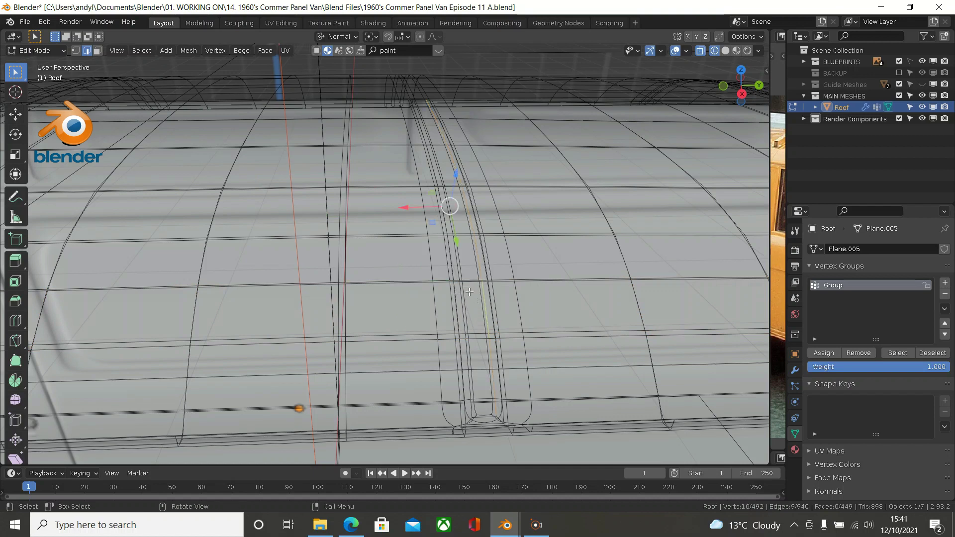
pyautogui.press('z')
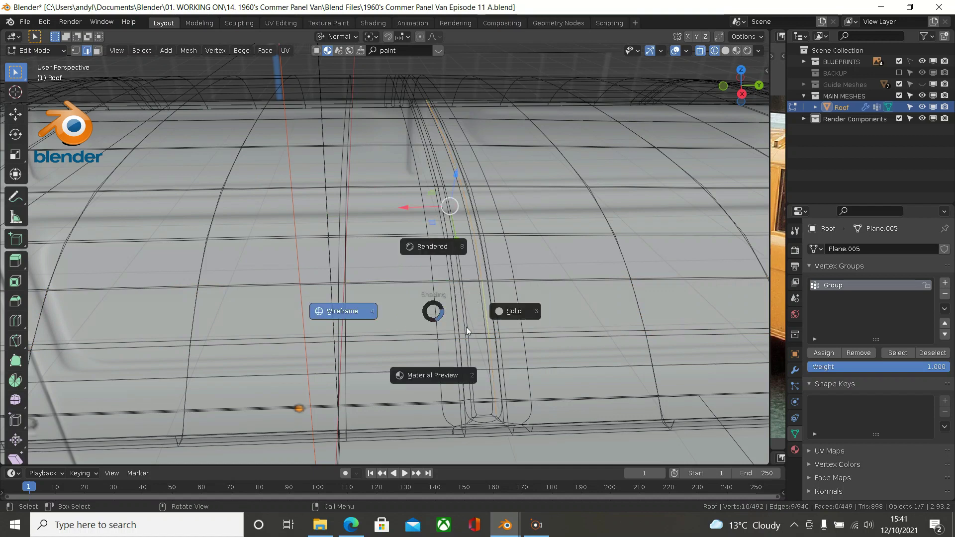
pyautogui.click(506, 300)
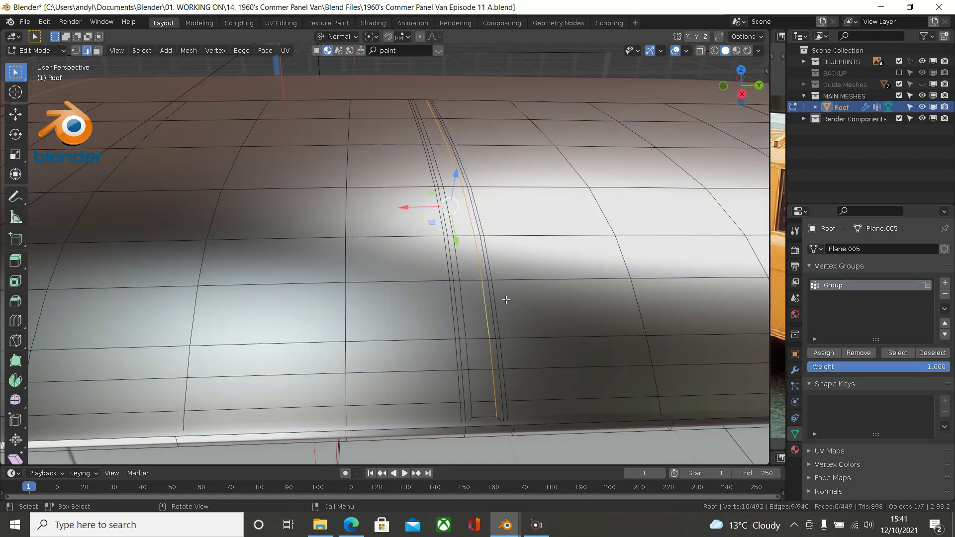
pyautogui.keyDown('alt'); pyautogui.keyDown('shift'); pyautogui.click(467, 322); pyautogui.keyUp('shift'); pyautogui.keyUp('alt')
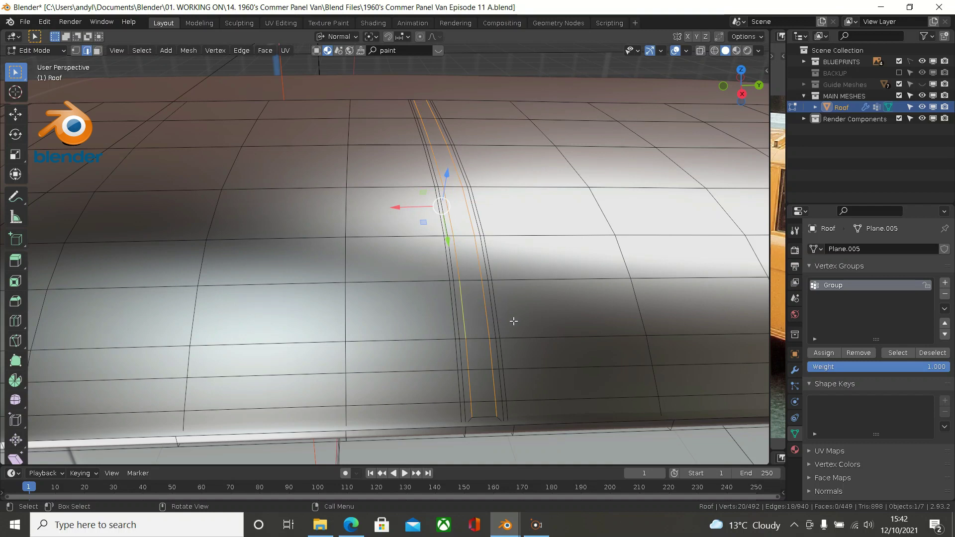
# - Narrow the middle groove's inner strip in the top view by scaling its two selected edge loops along the normal X axis
pyautogui.press('KP_7')
pyautogui.scroll(1, 514, 321)
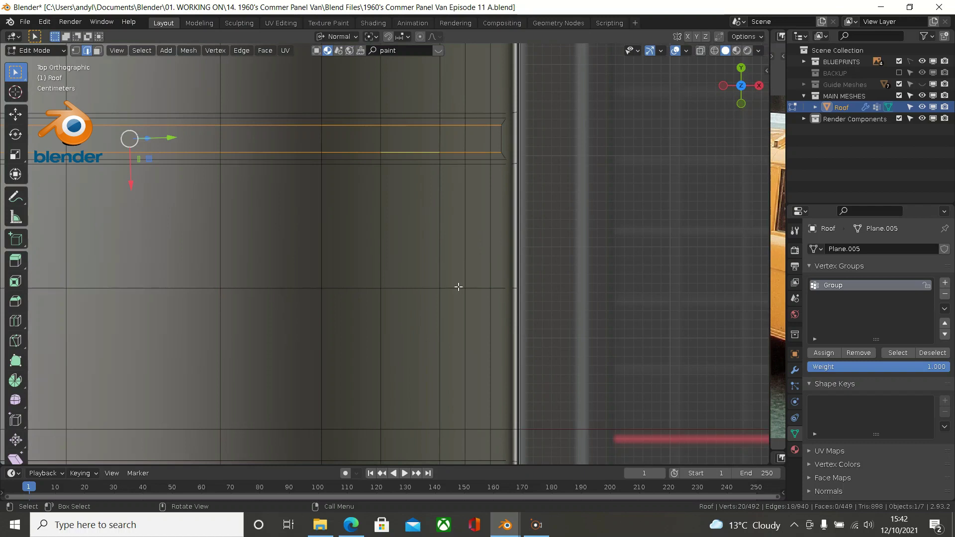
pyautogui.press('s')
pyautogui.press('x')
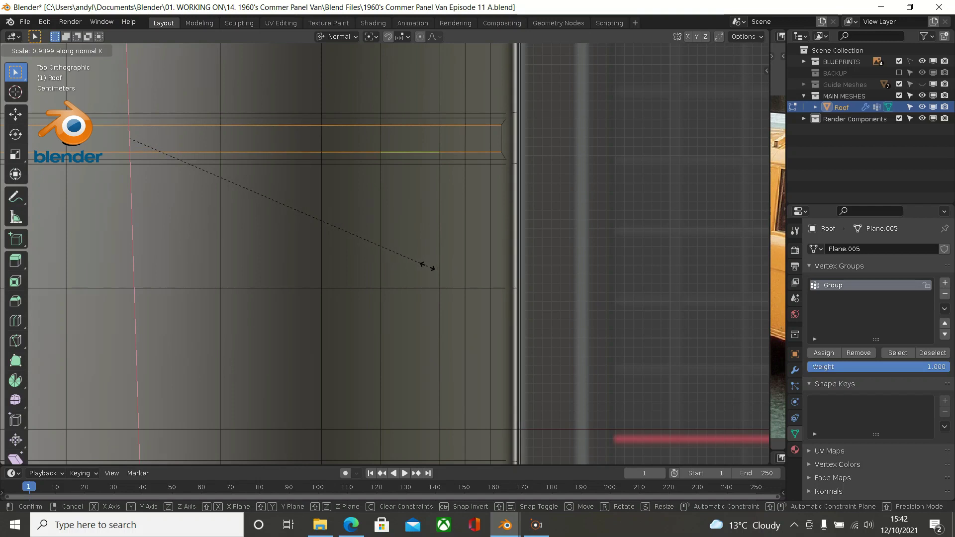
pyautogui.click(378, 254)
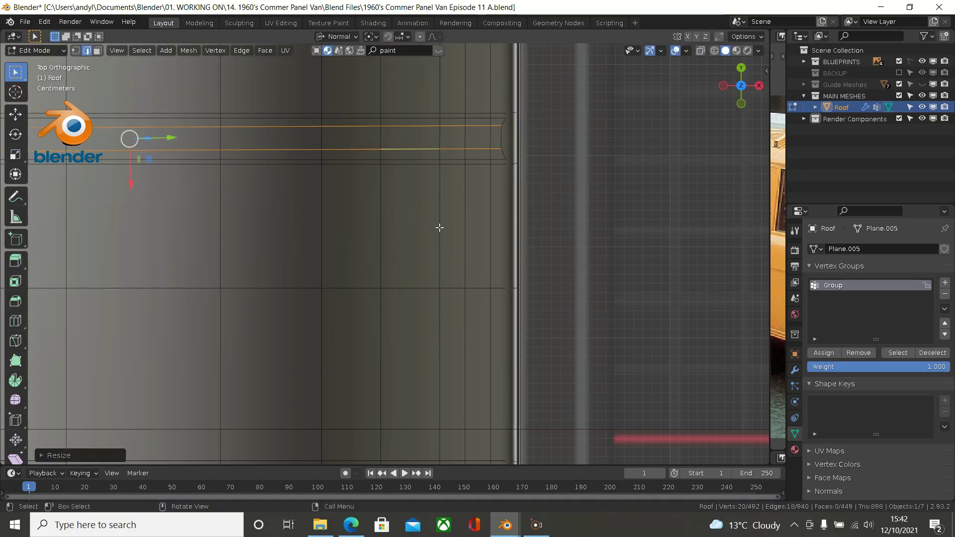
# - Select the middle groove's inner strip of faces from the side lip to the centreline
pyautogui.scroll(-3, 439, 228)
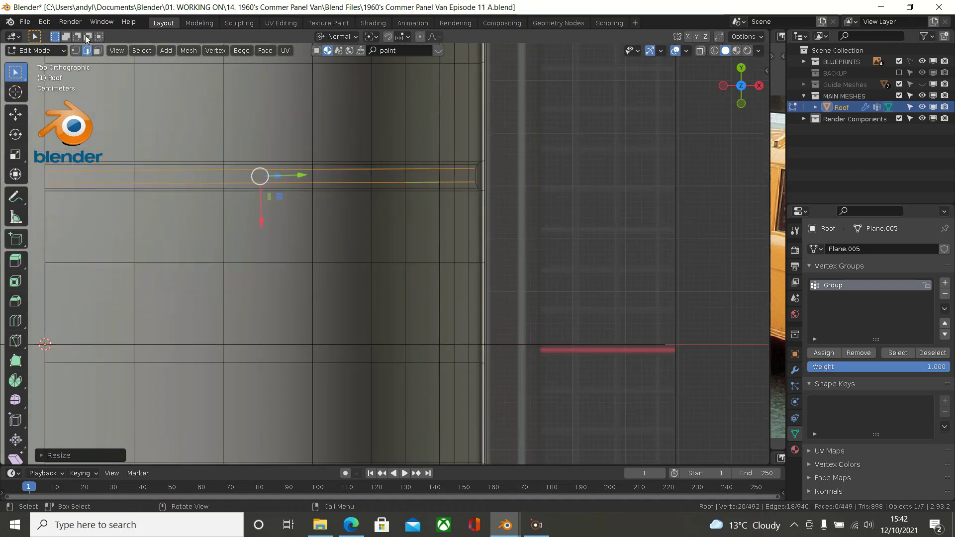
pyautogui.click(99, 52)
pyautogui.moveTo(385, 173); pyautogui.dragTo(469, 183, button='middle')
pyautogui.click(441, 260)
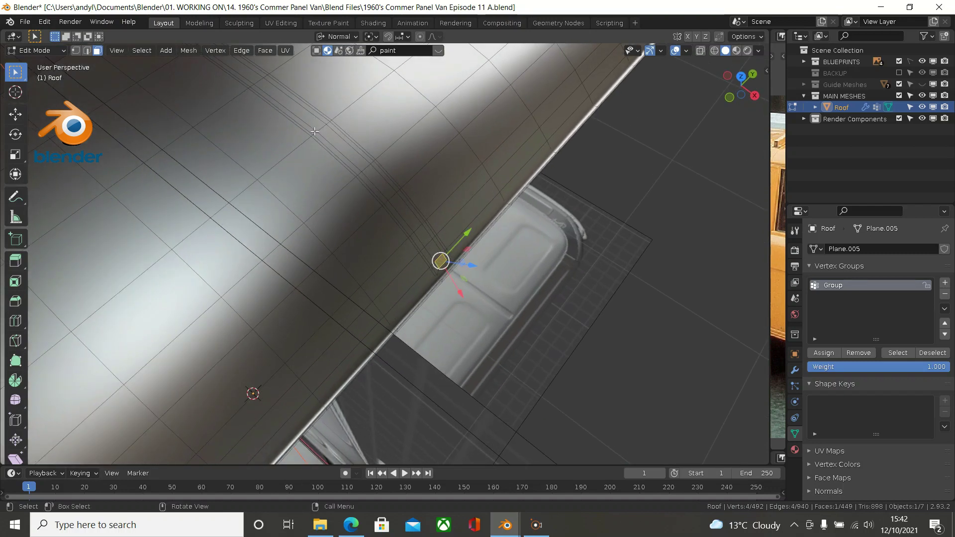
pyautogui.scroll(3, 314, 131)
pyautogui.press('ctrl')
pyautogui.keyDown('ctrl'); pyautogui.click(280, 126); pyautogui.keyUp('ctrl')
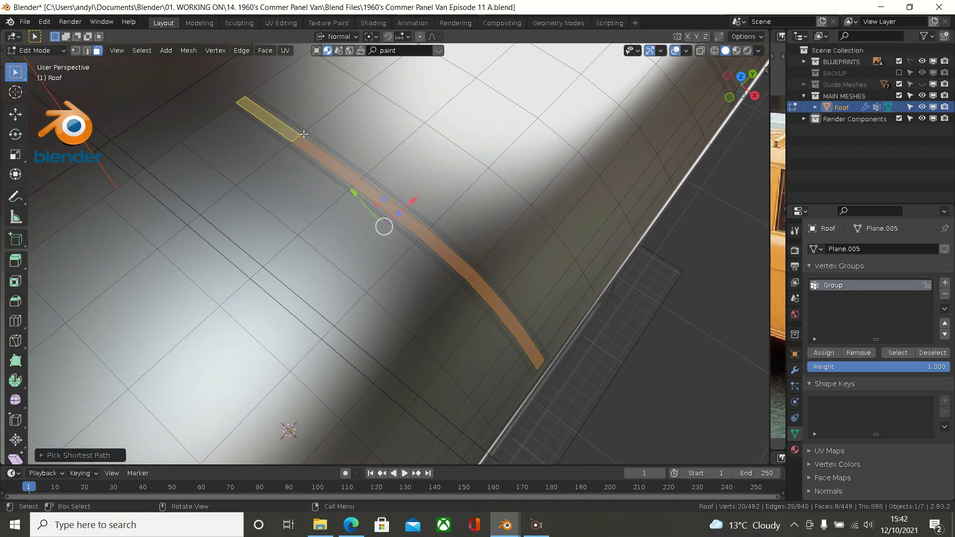
# - Add the rear groove's inner strip of faces, from the side lip to the centreline, to the middle-groove selection
pyautogui.scroll(-3, 334, 148)
pyautogui.keyDown('shift'); pyautogui.moveTo(436, 156); pyautogui.dragTo(301, 187, button='middle'); pyautogui.keyUp('shift')
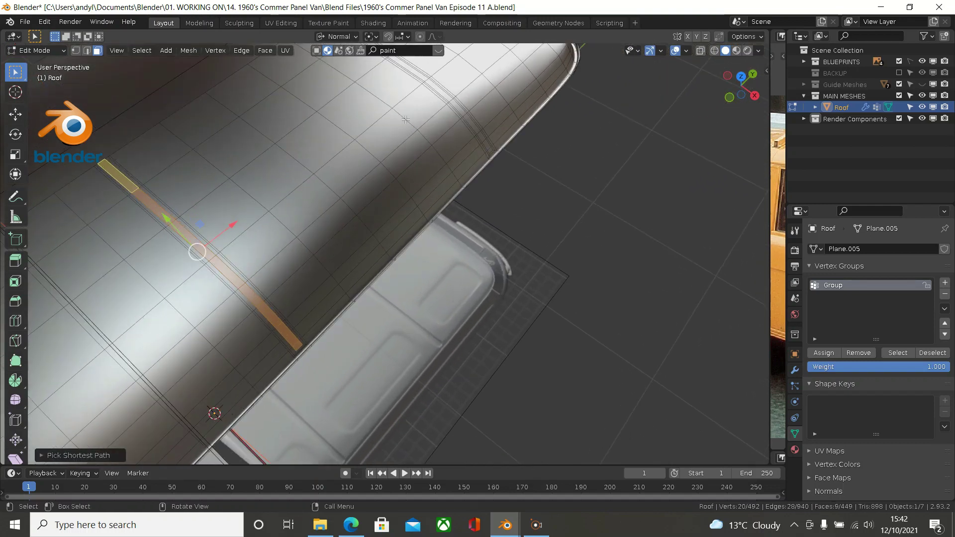
pyautogui.moveTo(465, 122); pyautogui.dragTo(497, 122, button='middle')
pyautogui.scroll(1, 497, 121)
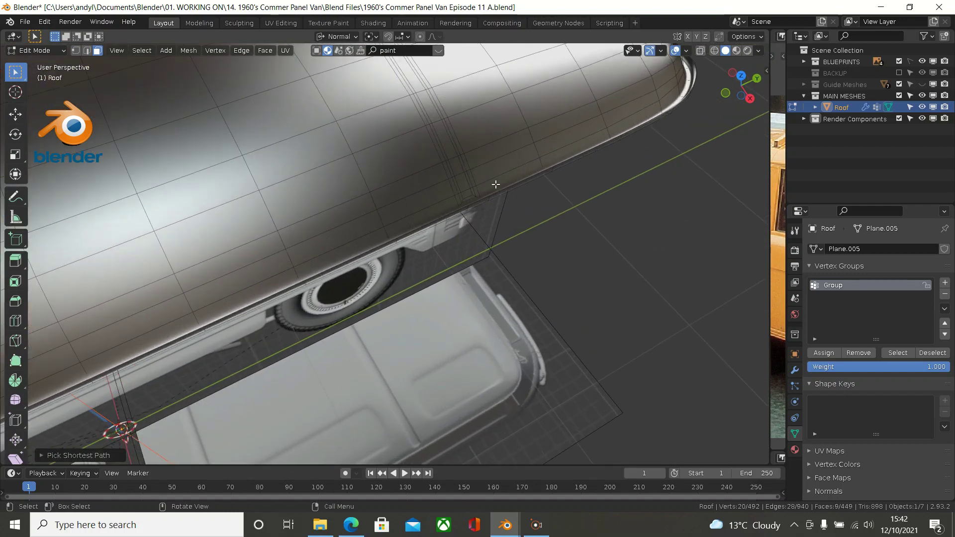
pyautogui.keyDown('ctrl'); pyautogui.click(468, 193); pyautogui.keyUp('ctrl')
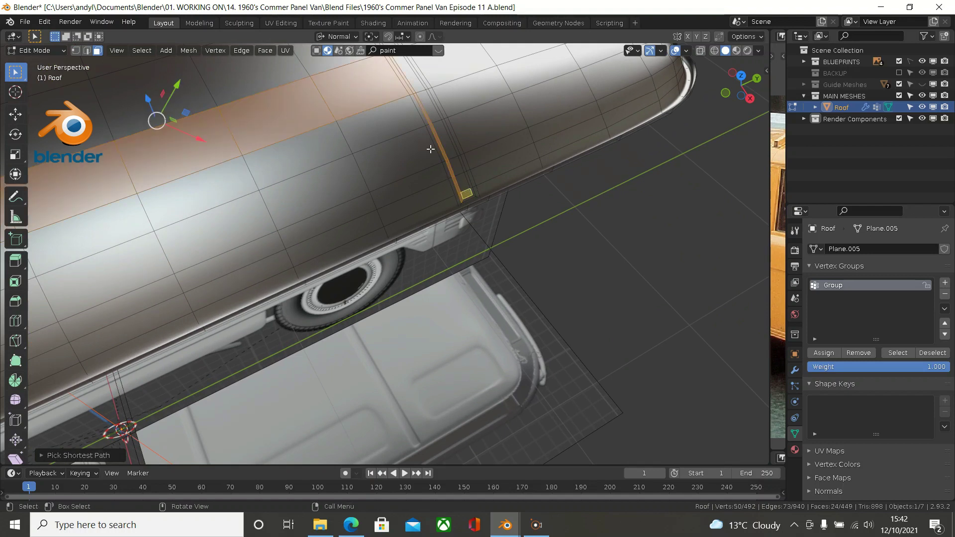
pyautogui.hotkey('ctrl', 'z')
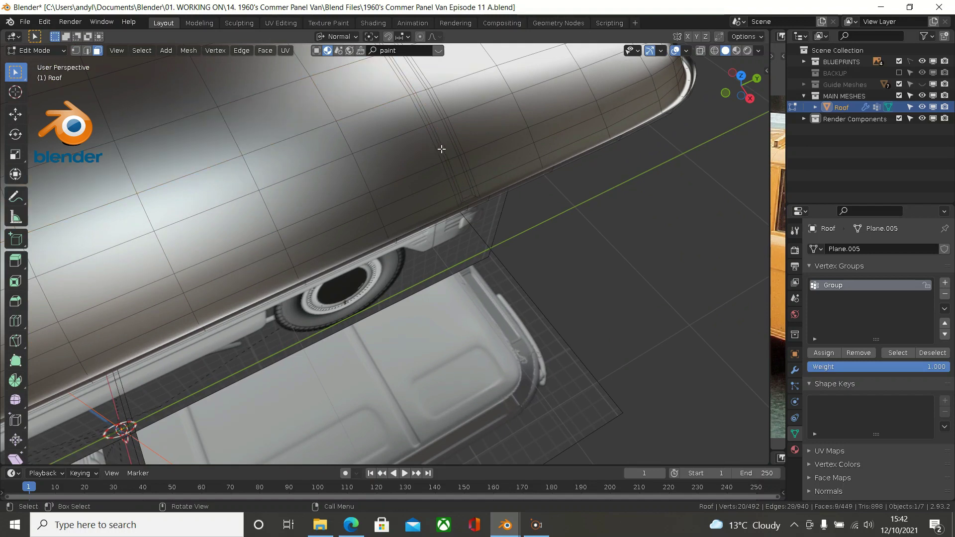
pyautogui.keyDown('shift'); pyautogui.click(468, 196); pyautogui.keyUp('shift')
pyautogui.moveTo(328, 200); pyautogui.dragTo(327, 200, button='middle')
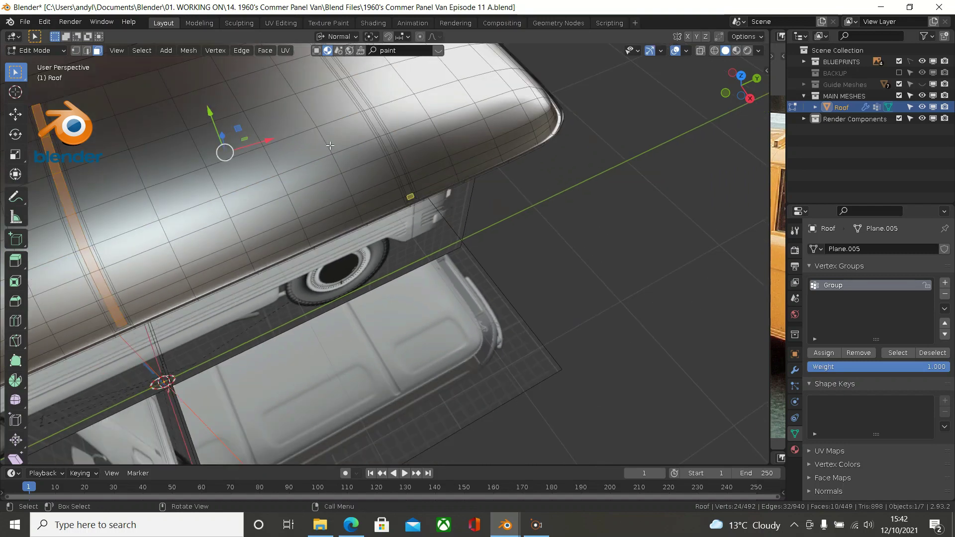
pyautogui.keyDown('shift'); pyautogui.moveTo(333, 126); pyautogui.dragTo(372, 273, button='middle'); pyautogui.keyUp('shift')
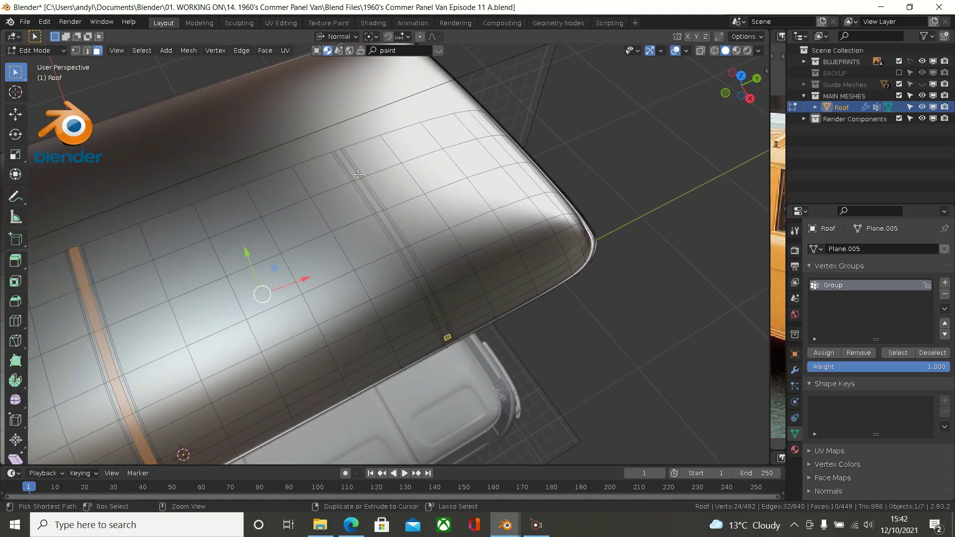
pyautogui.keyDown('ctrl'); pyautogui.click(357, 175); pyautogui.keyUp('ctrl')
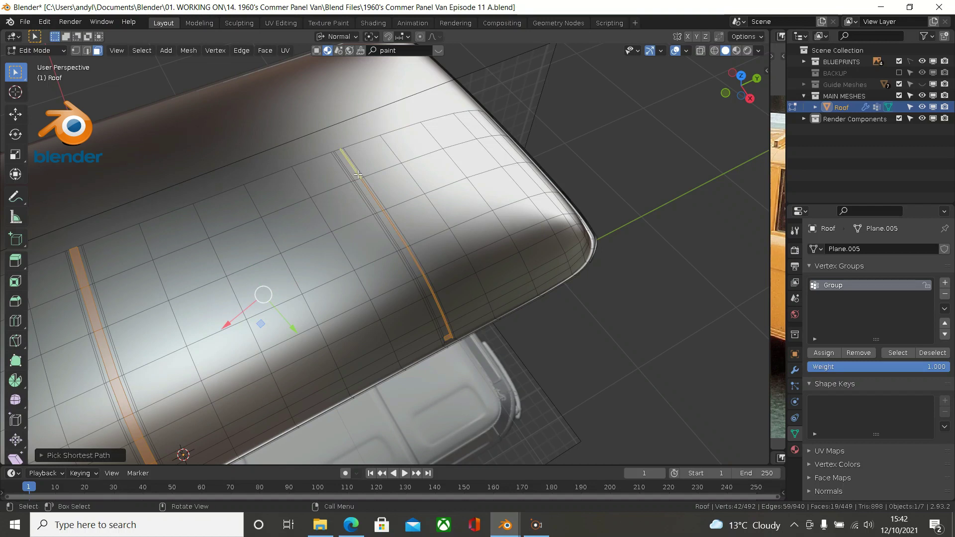
pyautogui.hotkey('ctrl', 'z')
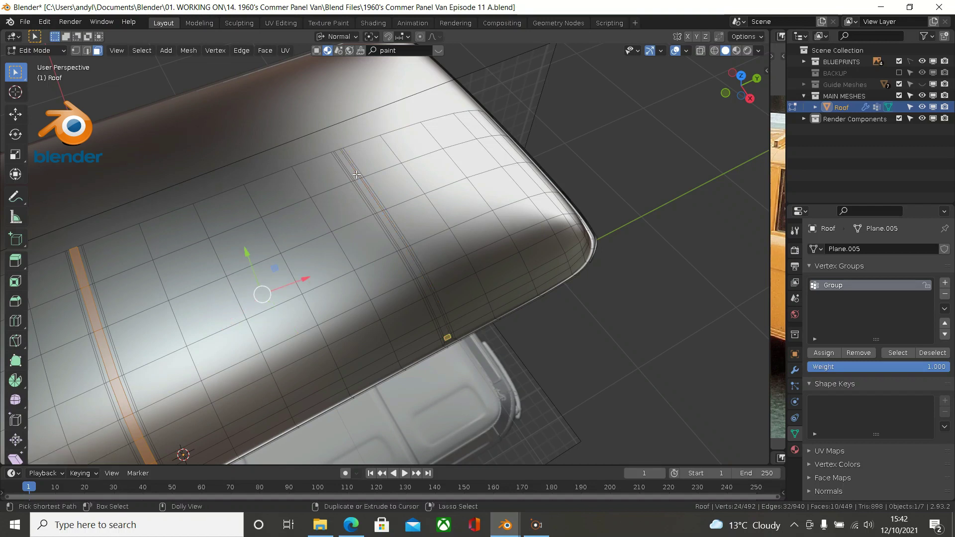
pyautogui.keyDown('ctrl'); pyautogui.click(356, 174); pyautogui.keyUp('ctrl')
# - Examine the selected middle and rear groove strips on the shaded roof from the side and in perspective
pyautogui.moveTo(322, 189); pyautogui.dragTo(258, 194, button='middle')
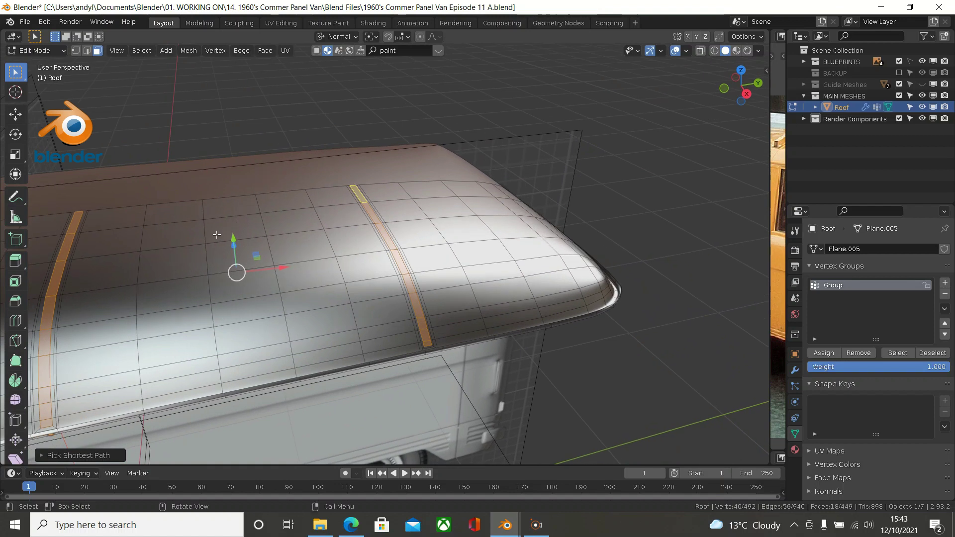
pyautogui.moveTo(230, 237); pyautogui.dragTo(233, 229, button='middle')
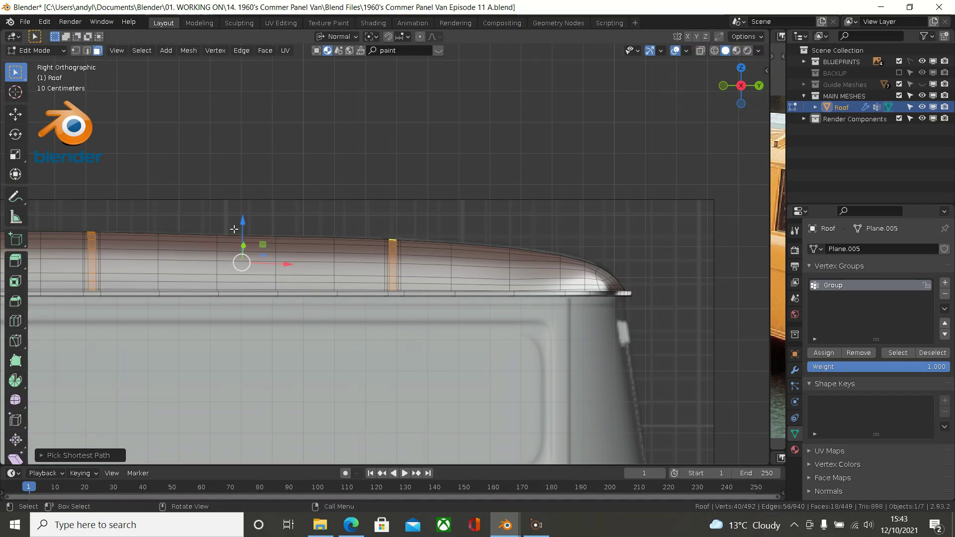
pyautogui.scroll(-3, 234, 227)
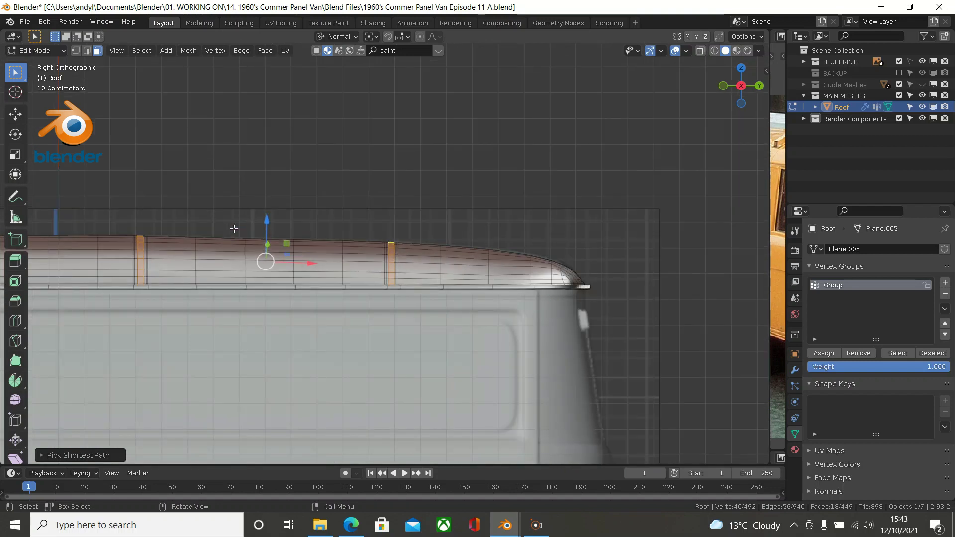
pyautogui.moveTo(234, 228); pyautogui.dragTo(250, 261, button='middle')
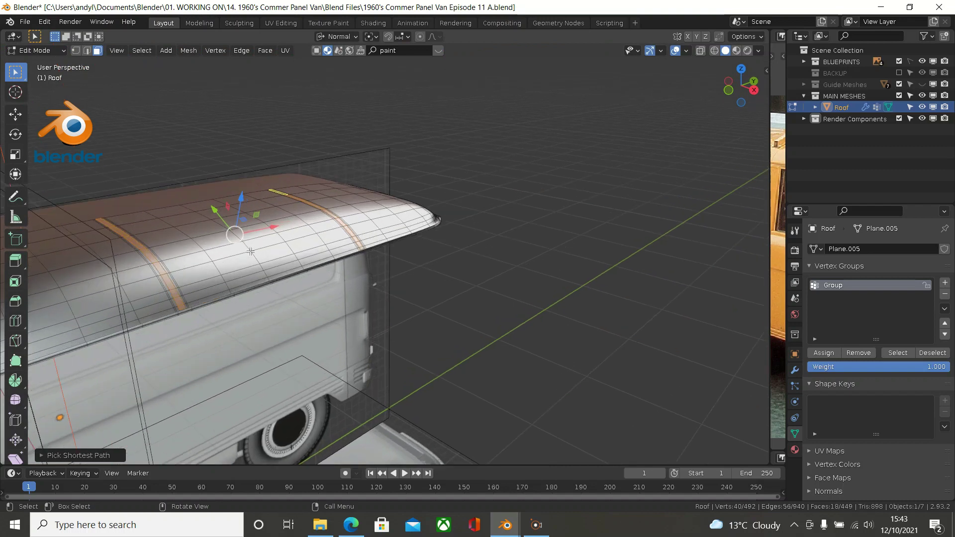
pyautogui.scroll(4, 250, 236)
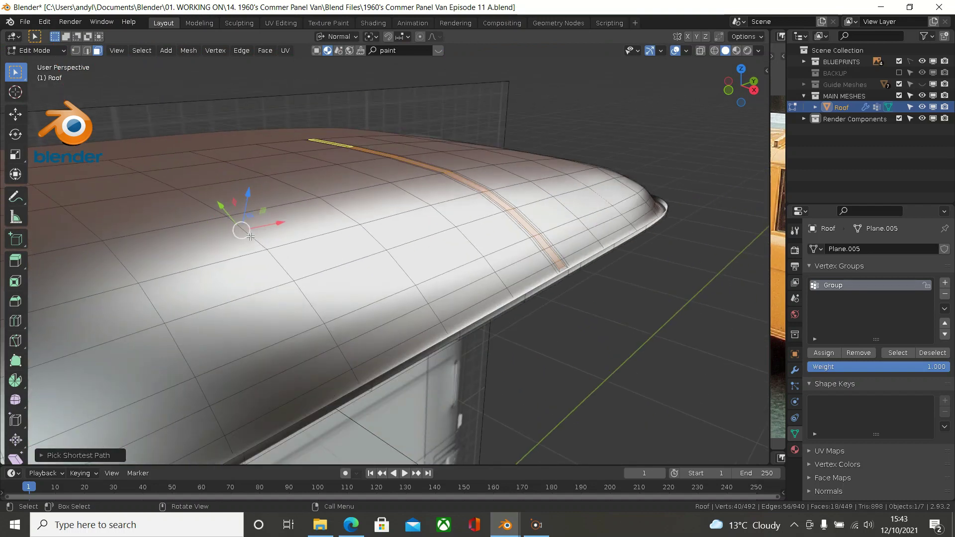
# - Compare the middle groove's selected faces in wireframe with the side and top blueprints
pyautogui.press('KP_3')
pyautogui.keyDown('shift'); pyautogui.moveTo(256, 236); pyautogui.dragTo(403, 253, button='middle'); pyautogui.keyUp('shift')
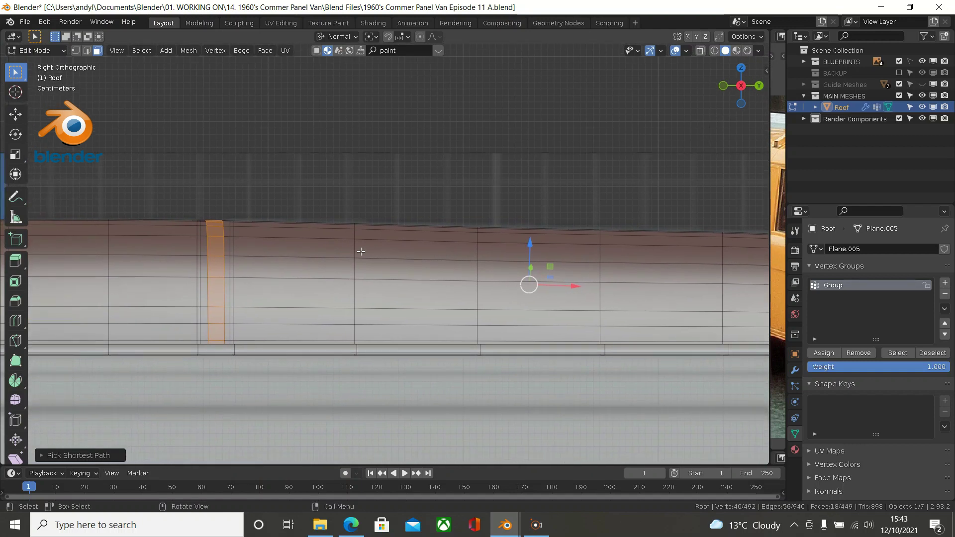
pyautogui.press('z')
pyautogui.click(287, 251)
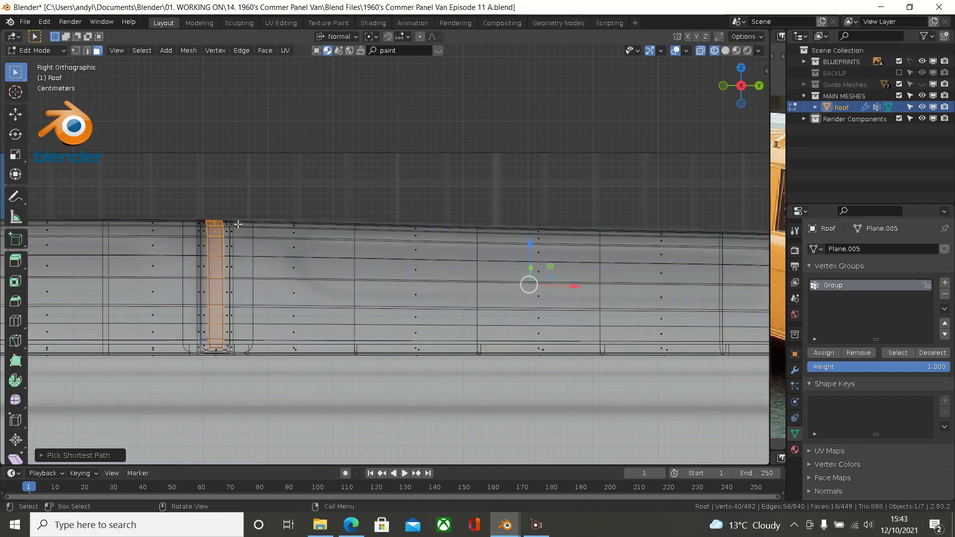
pyautogui.scroll(6, 238, 224)
pyautogui.keyDown('shift'); pyautogui.moveTo(236, 223); pyautogui.dragTo(407, 202, button='middle'); pyautogui.keyUp('shift')
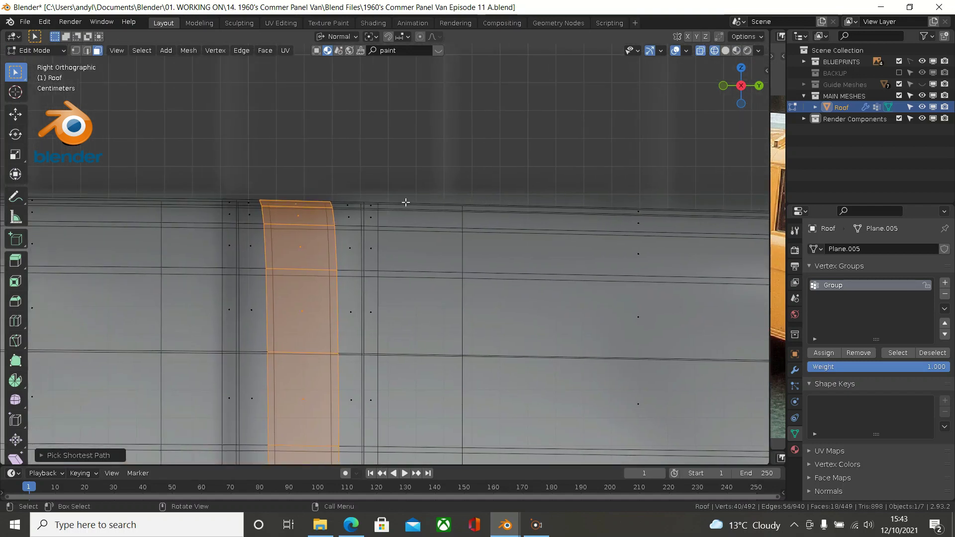
pyautogui.scroll(-4, 406, 202)
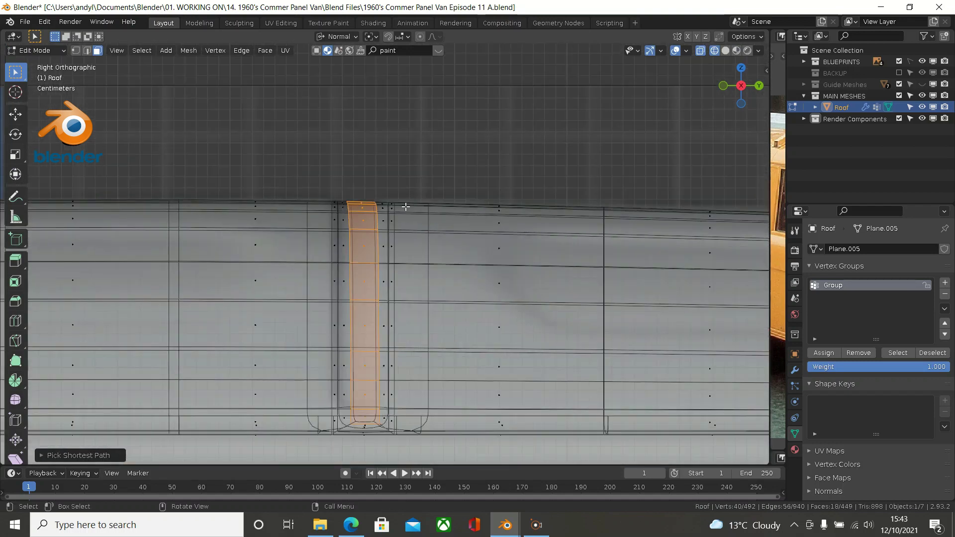
pyautogui.scroll(-1, 406, 207)
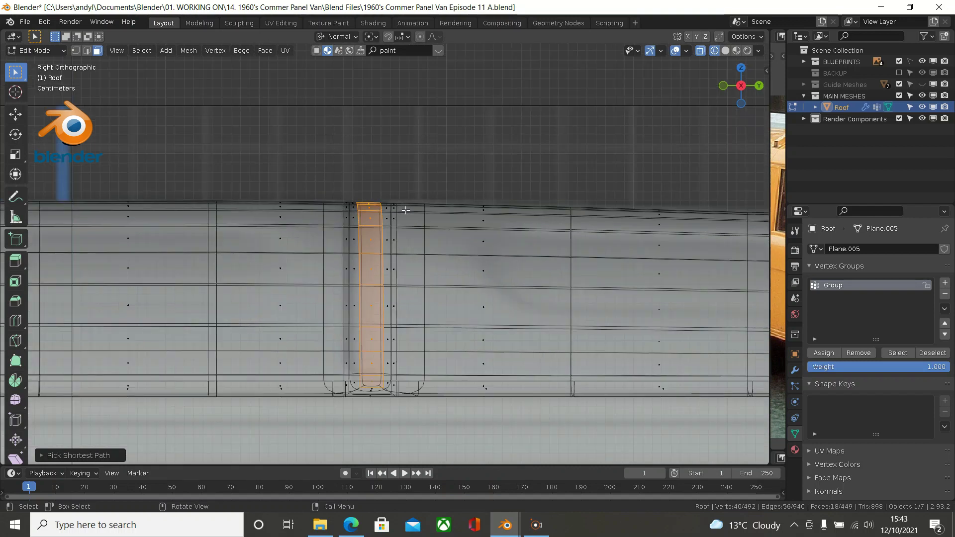
pyautogui.press('KP_7')
pyautogui.scroll(-2, 406, 211)
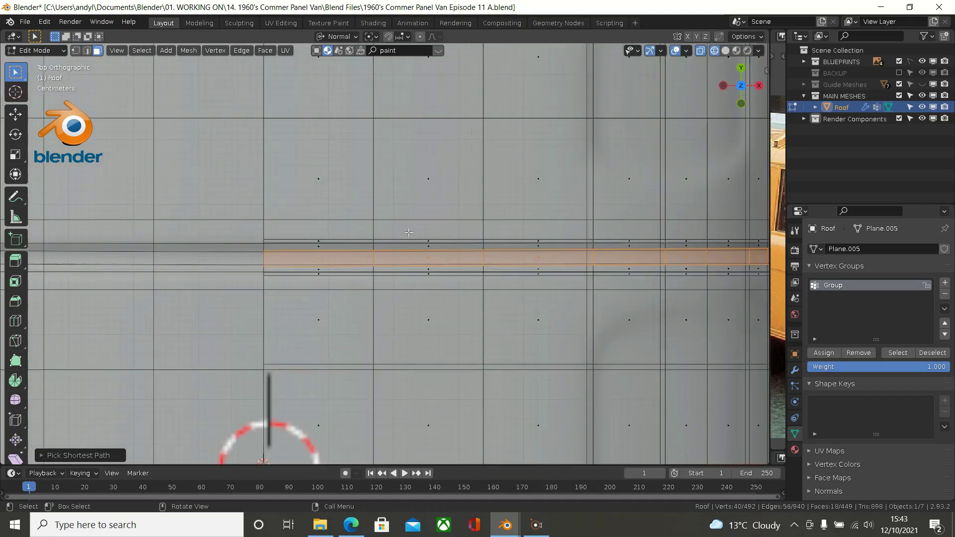
pyautogui.scroll(-5, 408, 235)
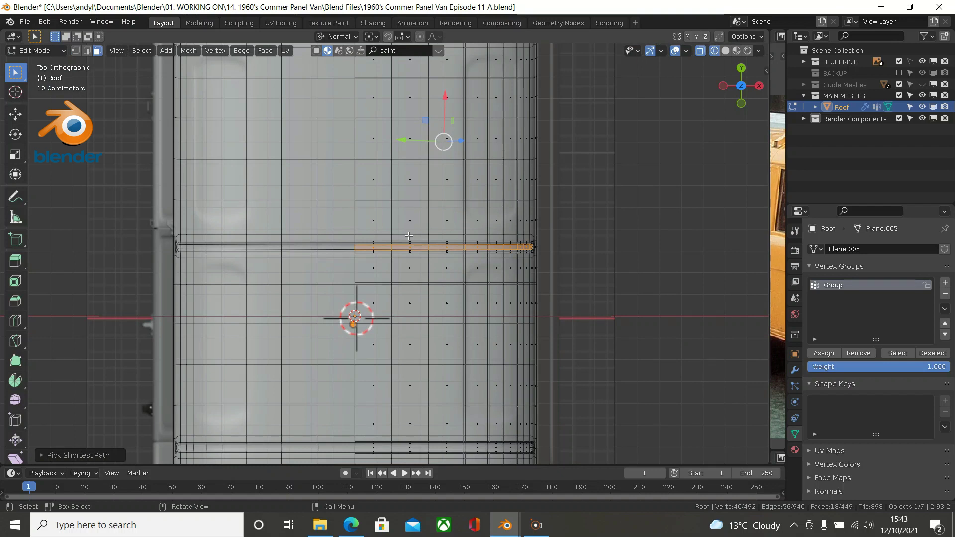
pyautogui.press('KP_3')
pyautogui.scroll(3, 408, 235)
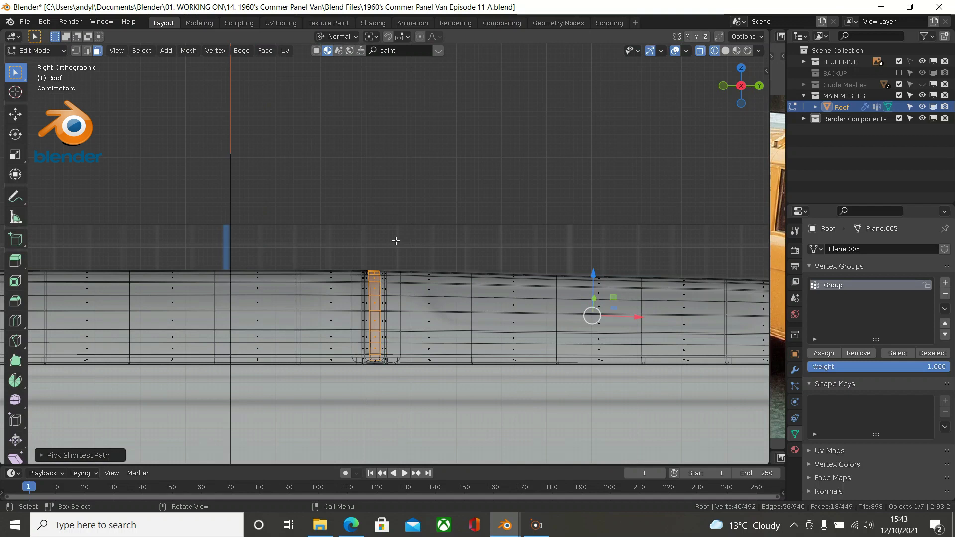
pyautogui.scroll(3, 395, 241)
pyautogui.keyDown('shift'); pyautogui.moveTo(394, 238); pyautogui.dragTo(397, 157, button='middle'); pyautogui.keyUp('shift')
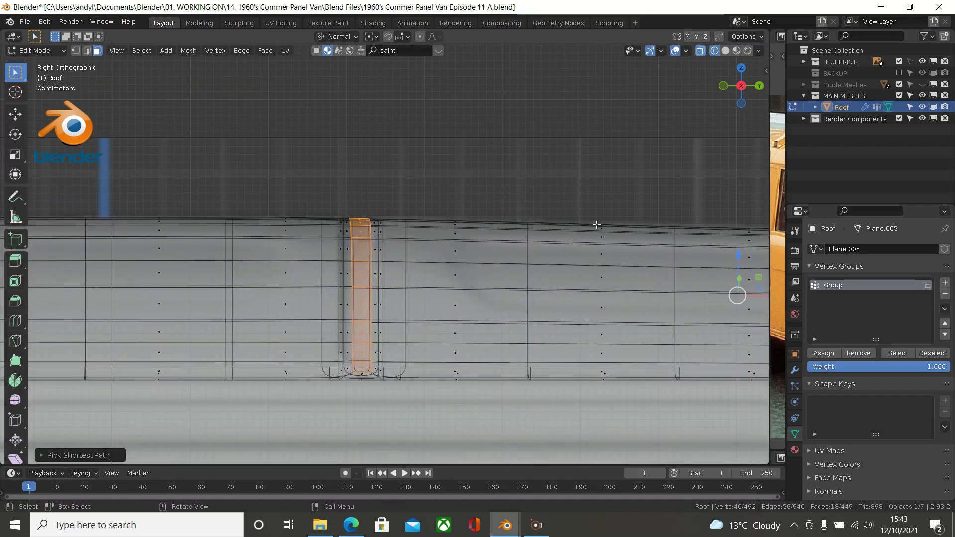
# - Move the selected middle and rear groove strips slightly down along the Z axis to recess them into the roof
pyautogui.keyDown('ctrl'); pyautogui.scroll(-5, 603, 250); pyautogui.keyUp('ctrl')
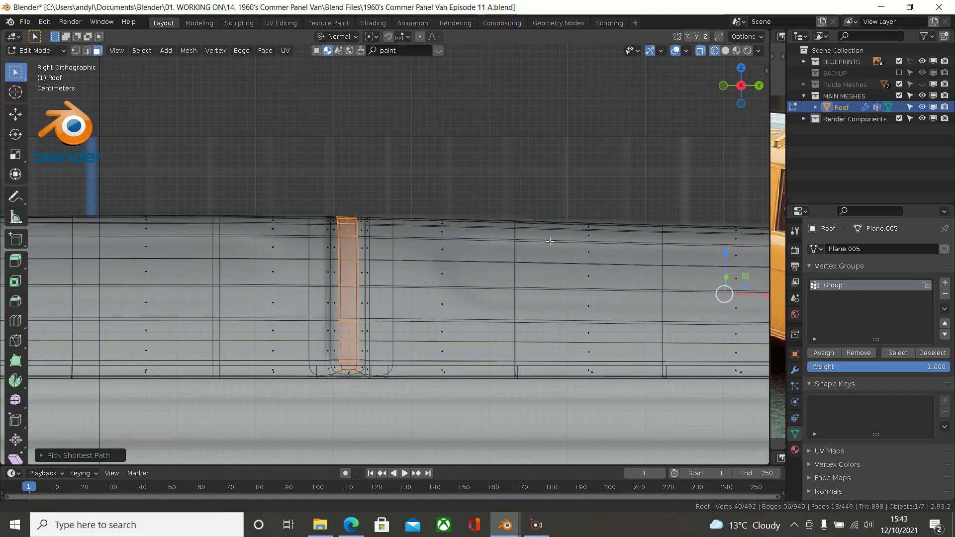
pyautogui.scroll(3, 555, 236)
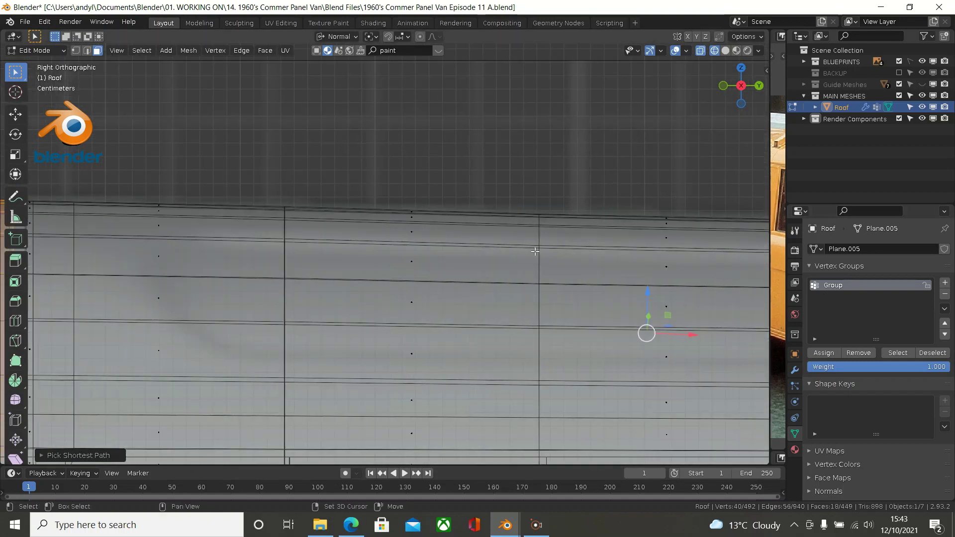
pyautogui.scroll(-1, 535, 251)
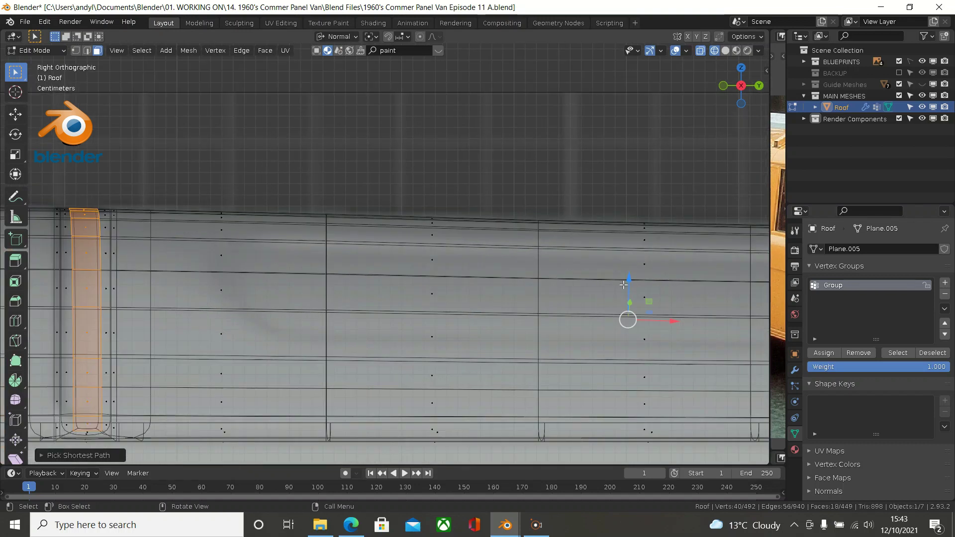
pyautogui.moveTo(623, 286); pyautogui.dragTo(623, 292)
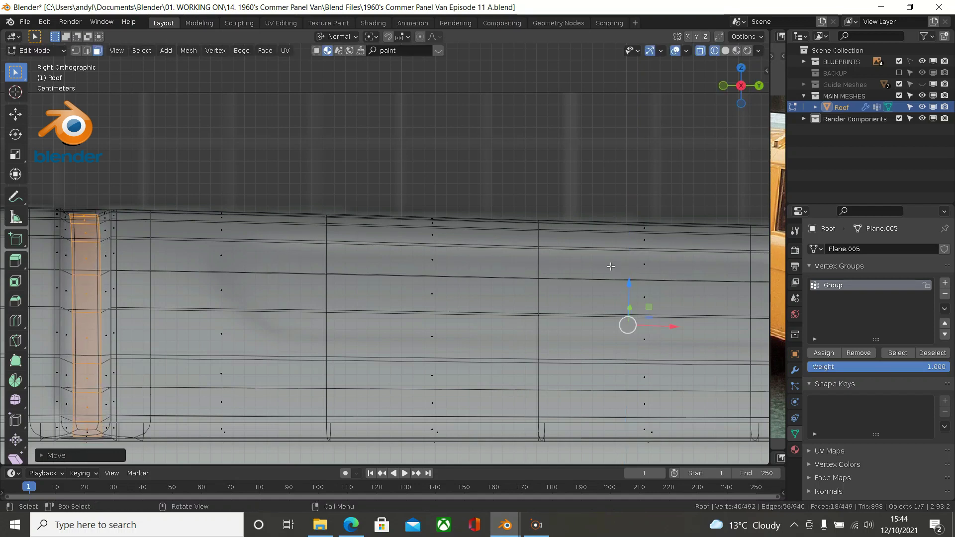
# - Compare the lowered middle and rear strips with the front groove in side wireframe and shaded perspective
pyautogui.keyDown('ctrl'); pyautogui.scroll(10, 343, 216); pyautogui.keyUp('ctrl')
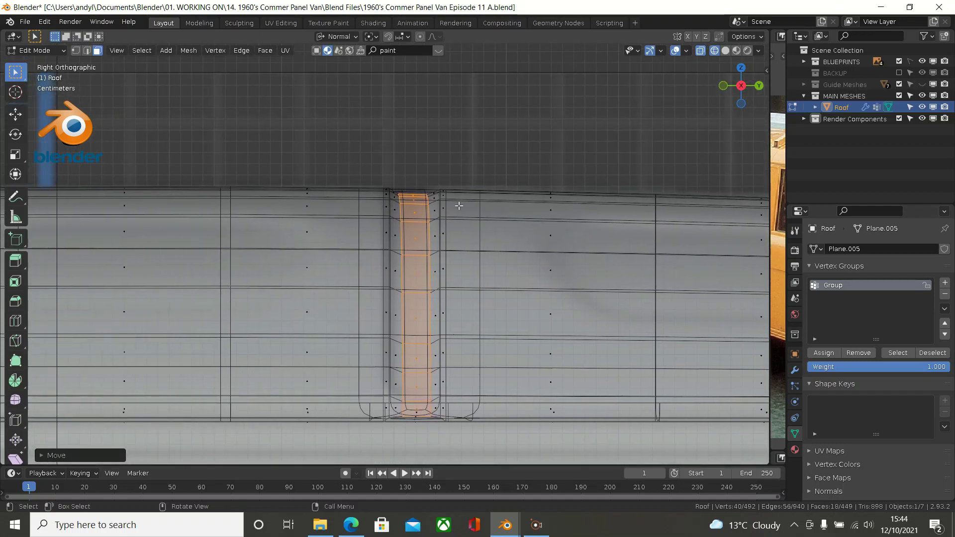
pyautogui.keyDown('ctrl'); pyautogui.scroll(5, 501, 217); pyautogui.keyUp('ctrl')
pyautogui.keyDown('shift'); pyautogui.scroll(2, 499, 229); pyautogui.keyUp('shift')
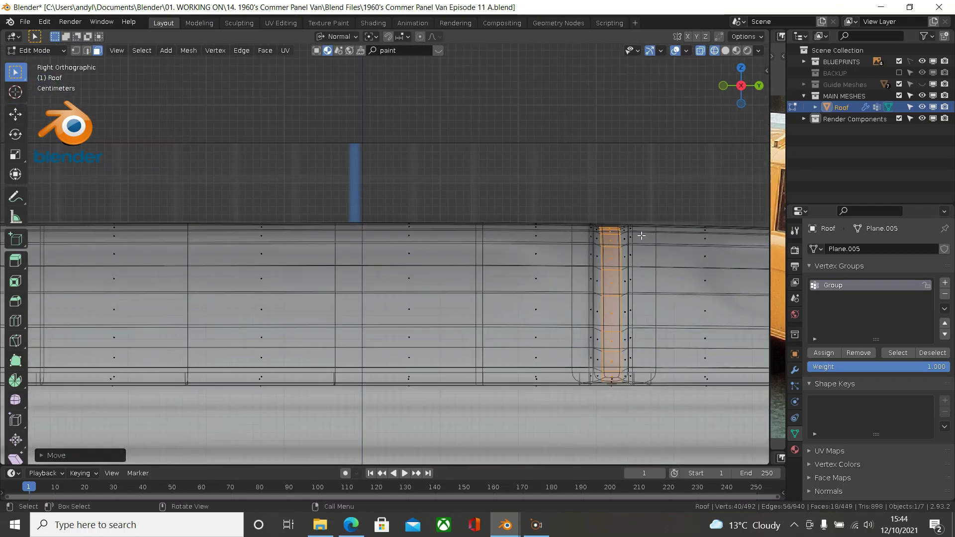
pyautogui.keyDown('ctrl'); pyautogui.scroll(3, 498, 234); pyautogui.keyUp('ctrl')
pyautogui.scroll(1, 511, 243)
pyautogui.scroll(-2, 512, 243)
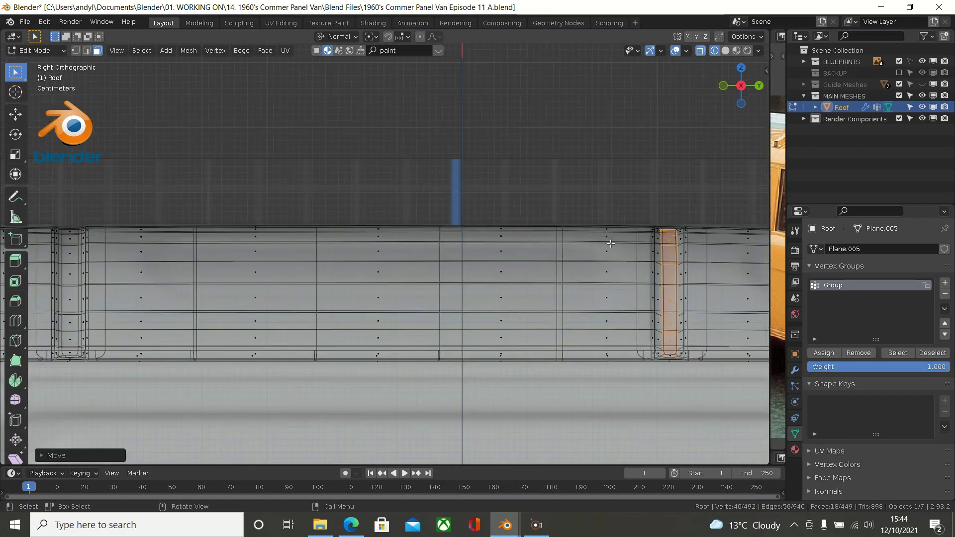
pyautogui.press('b')
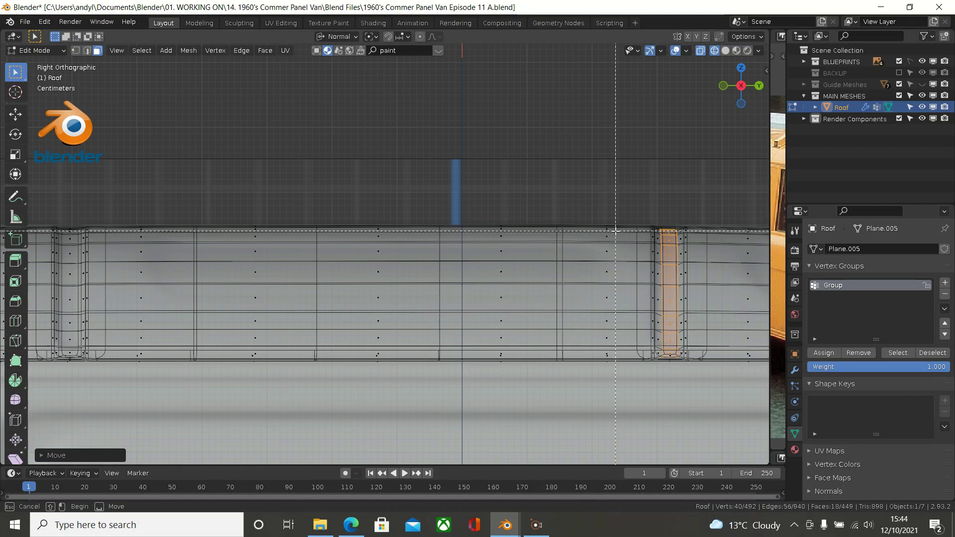
pyautogui.press('Escape')
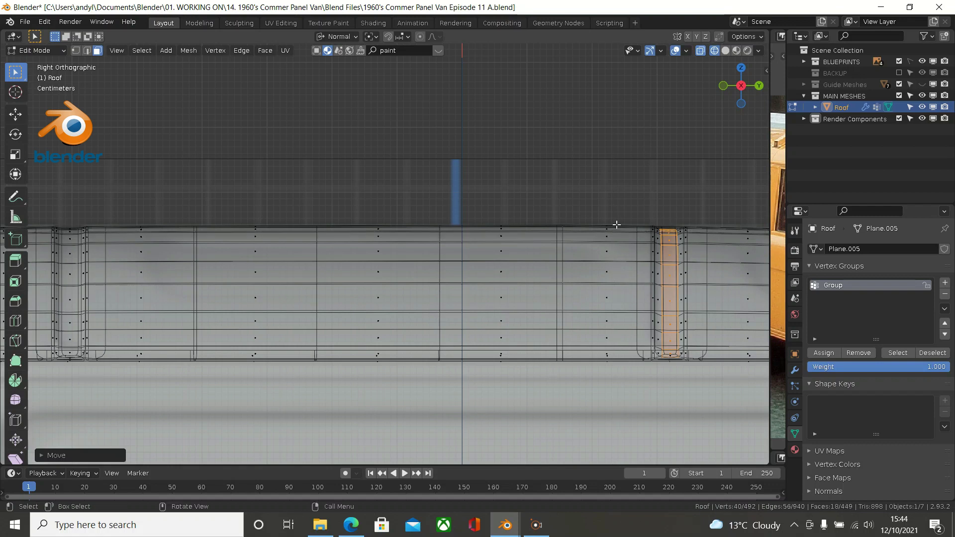
pyautogui.scroll(-5, 620, 182)
pyautogui.moveTo(623, 197)
pyautogui.mouseDown(button='middle')
pyautogui.moveTo(677, 278)
pyautogui.moveTo(662, 301)
pyautogui.moveTo(597, 259)
pyautogui.moveTo(472, 232)
pyautogui.moveTo(510, 216)
pyautogui.moveTo(489, 220)
pyautogui.mouseUp(button='middle')
pyautogui.press('z')
pyautogui.click(688, 254)
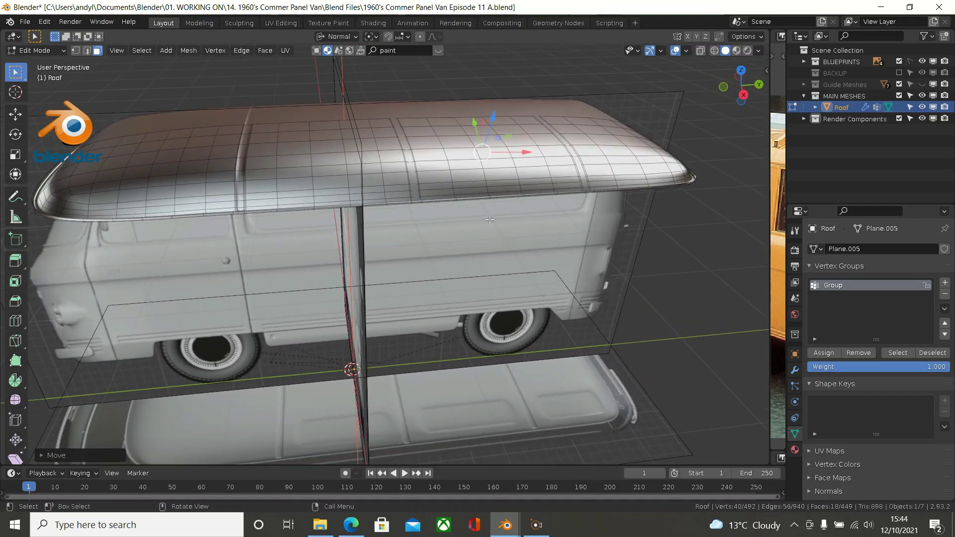
# - In wireframe vertex selection mode, remove the selected middle and rear groove vertices from the vertex group Group
pyautogui.press('z')
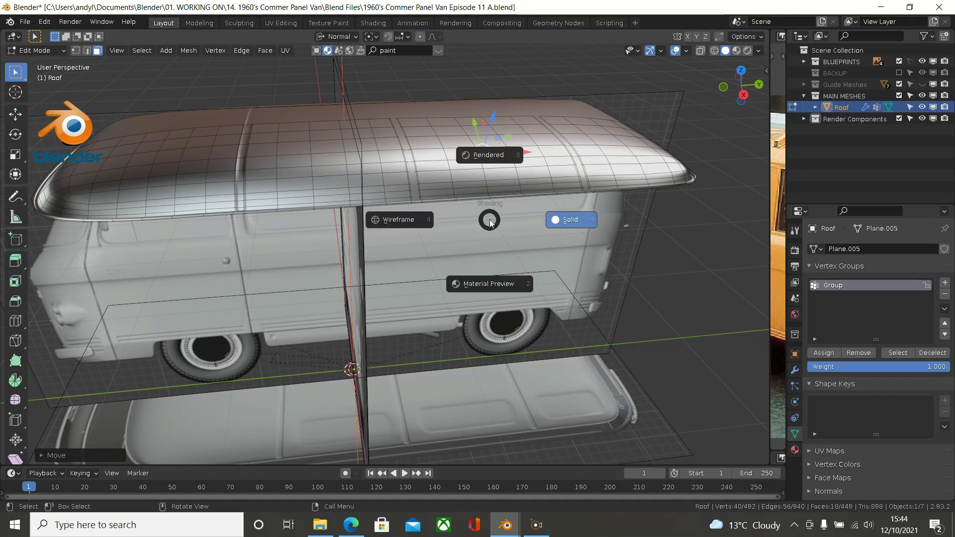
pyautogui.click(397, 218)
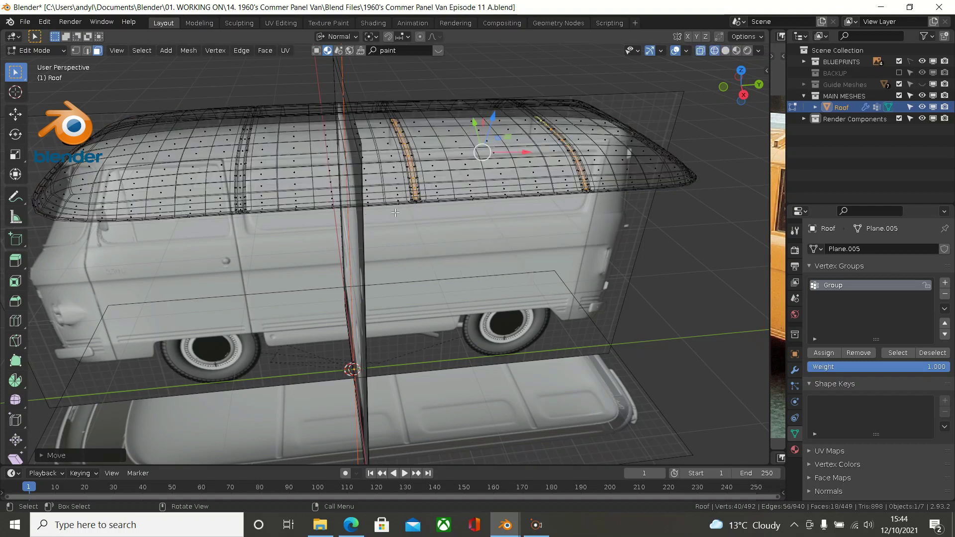
pyautogui.click(75, 51)
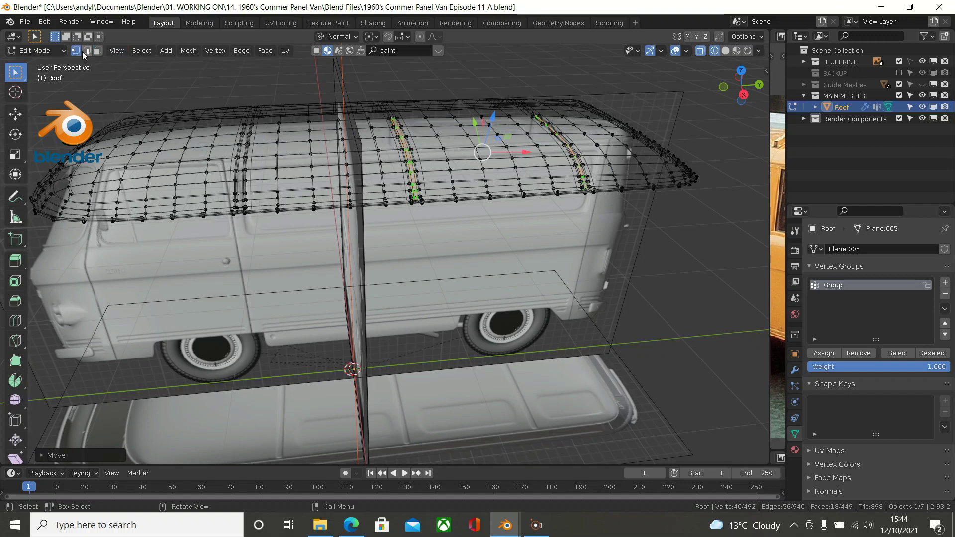
pyautogui.scroll(2, 483, 155)
pyautogui.scroll(1, 483, 156)
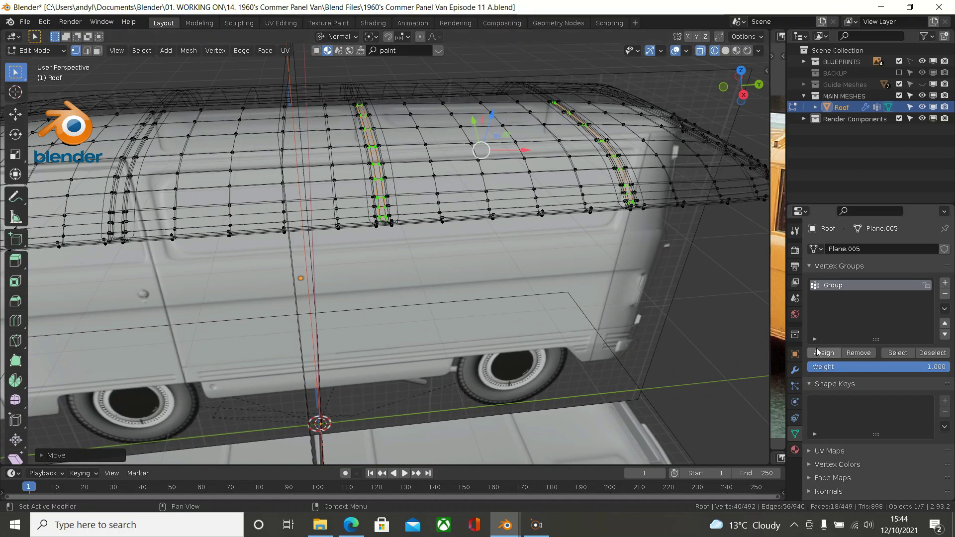
pyautogui.click(868, 354)
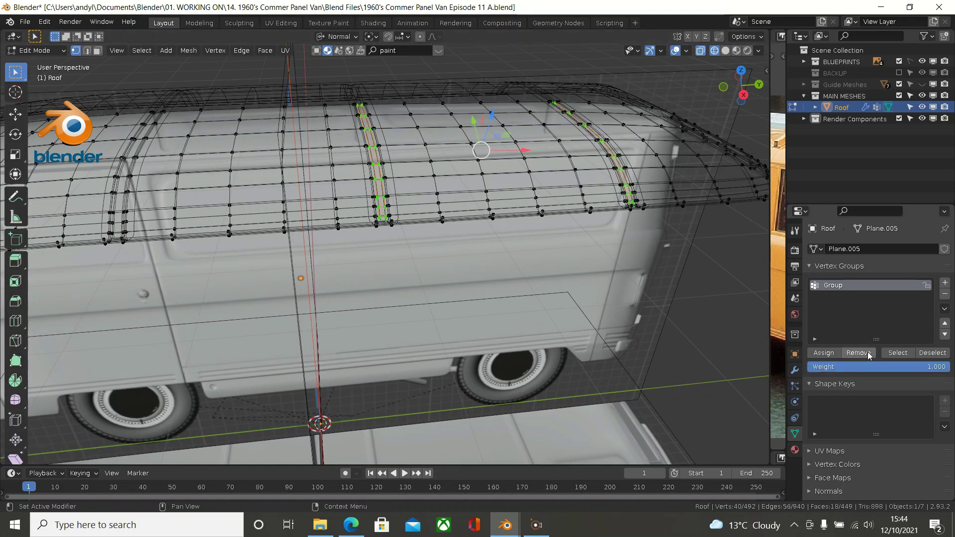
# - Return the Roof to solid shading and leave mesh editing for Object Mode
pyautogui.press('z')
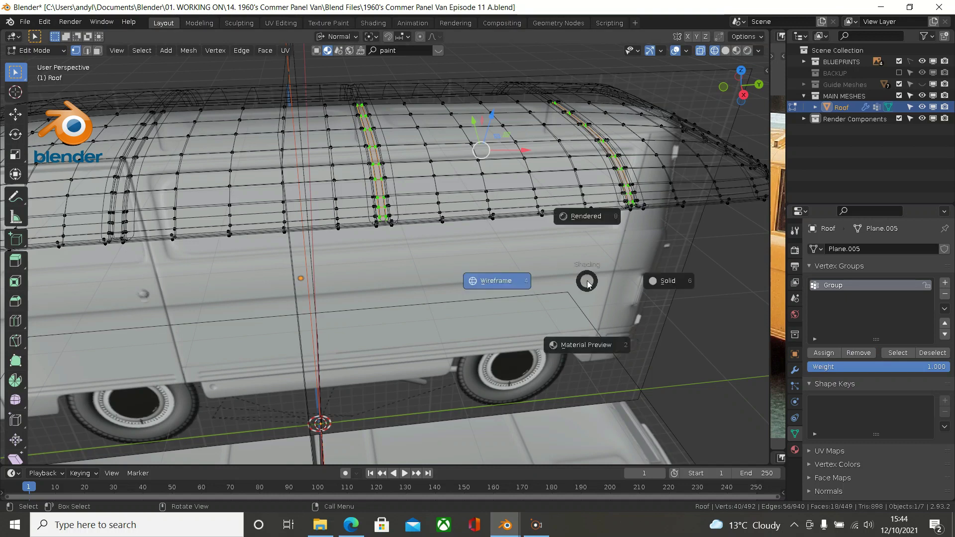
pyautogui.click(659, 281)
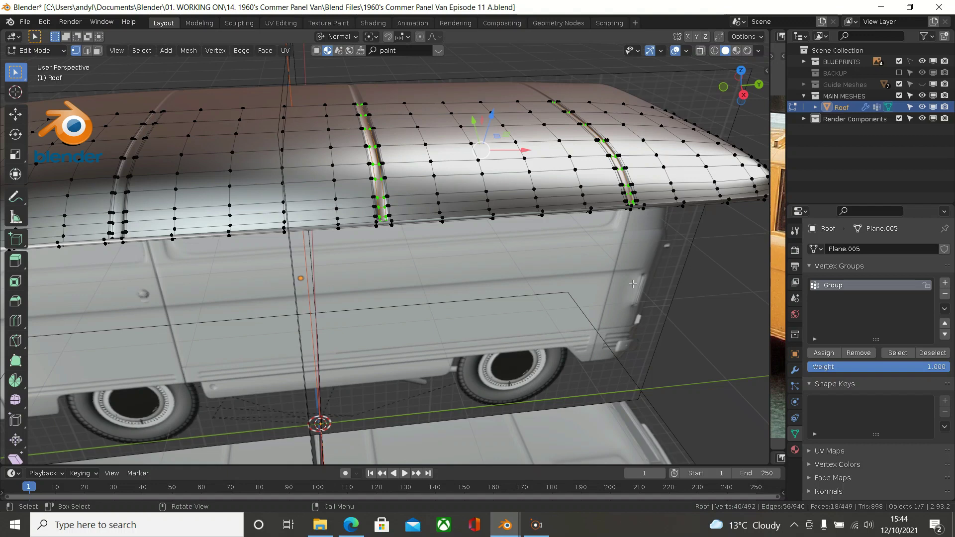
pyautogui.press('Tab')
# - Examine the shaded roof and its three grooves against the side and top blueprints from several angles
pyautogui.moveTo(625, 289); pyautogui.dragTo(570, 341, button='middle')
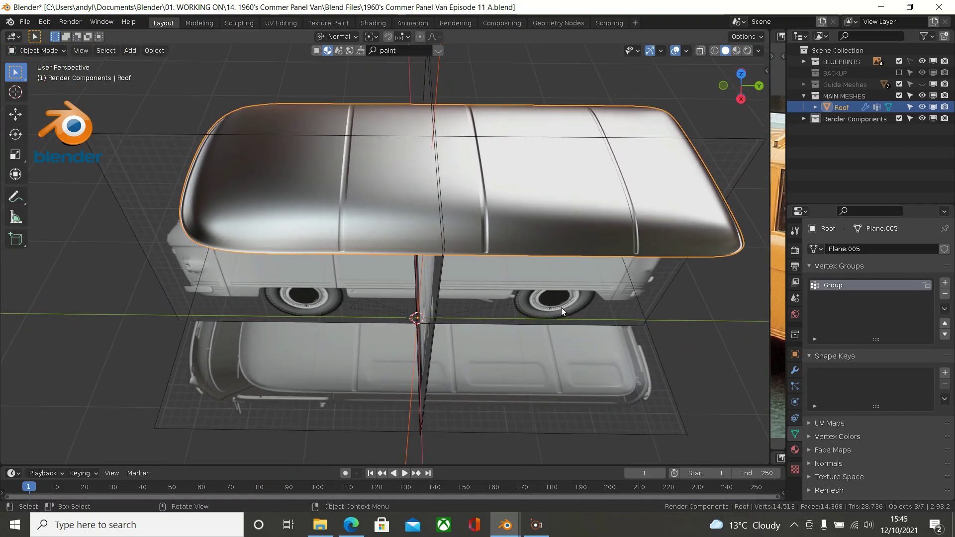
pyautogui.scroll(-2, 561, 308)
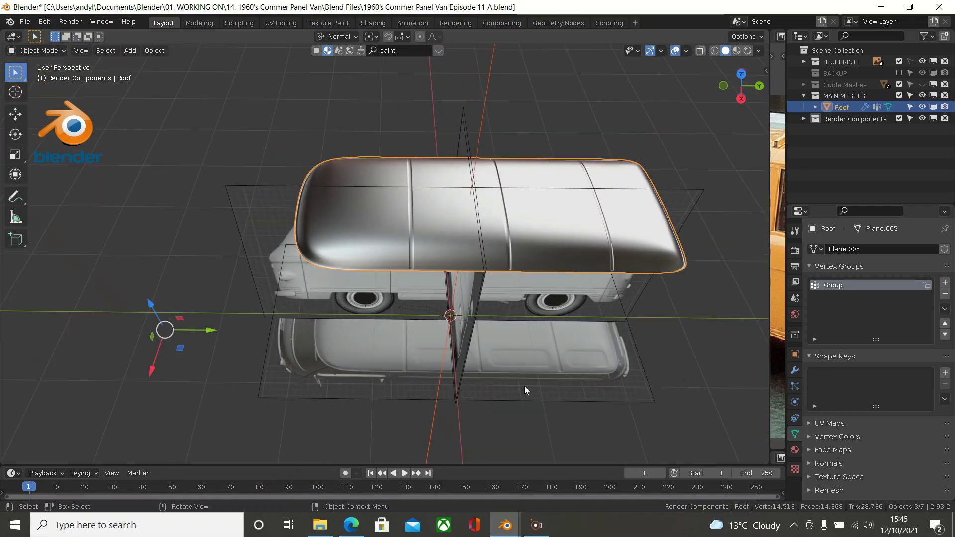
pyautogui.scroll(4, 494, 351)
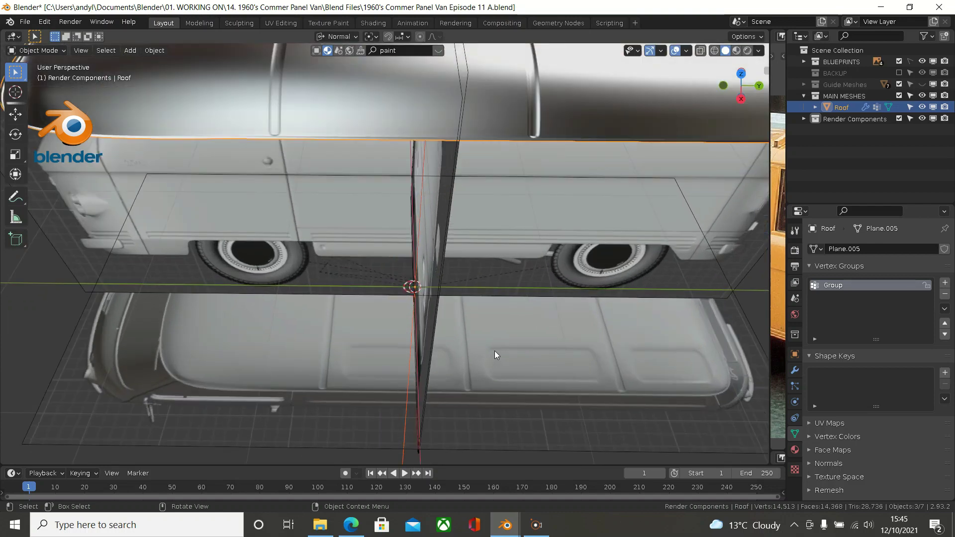
pyautogui.scroll(-1, 576, 366)
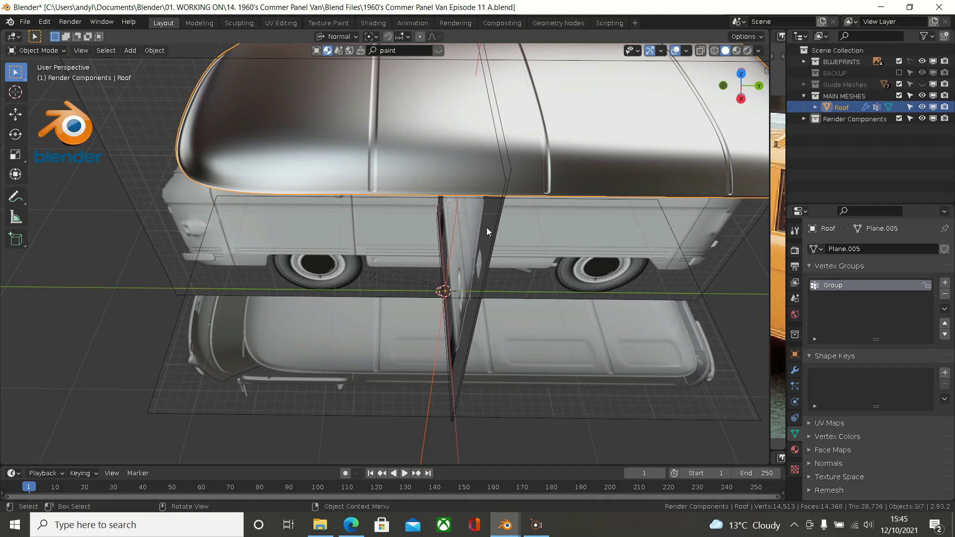
pyautogui.moveTo(458, 216); pyautogui.dragTo(480, 213, button='middle')
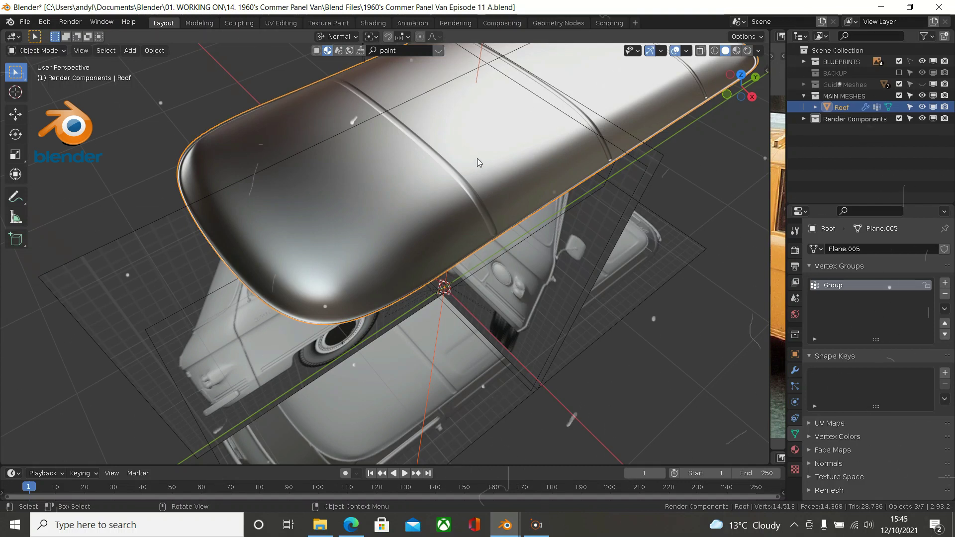
pyautogui.moveTo(477, 158); pyautogui.dragTo(503, 195, button='middle')
pyautogui.scroll(-8, 503, 195)
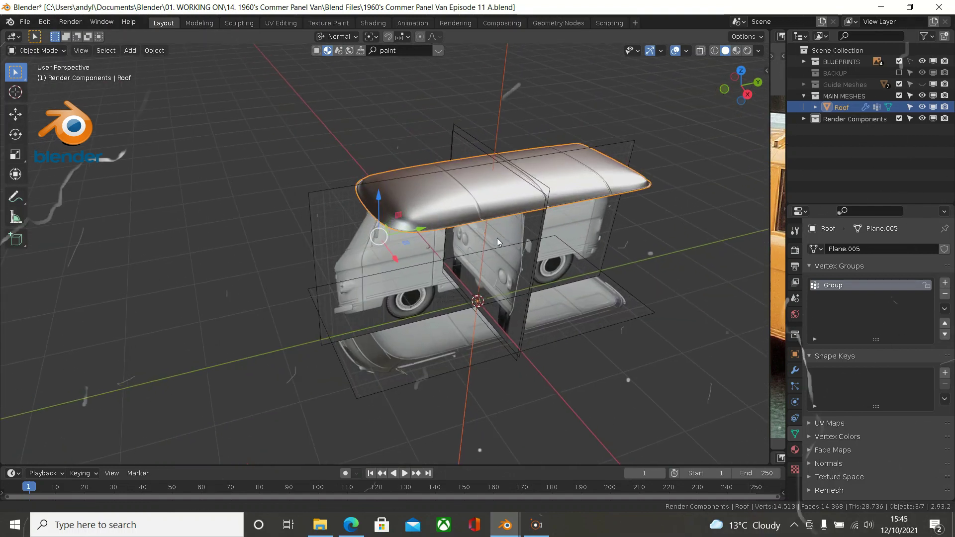
pyautogui.keyDown('shift'); pyautogui.moveTo(436, 248); pyautogui.dragTo(424, 241, button='middle'); pyautogui.keyUp('shift')
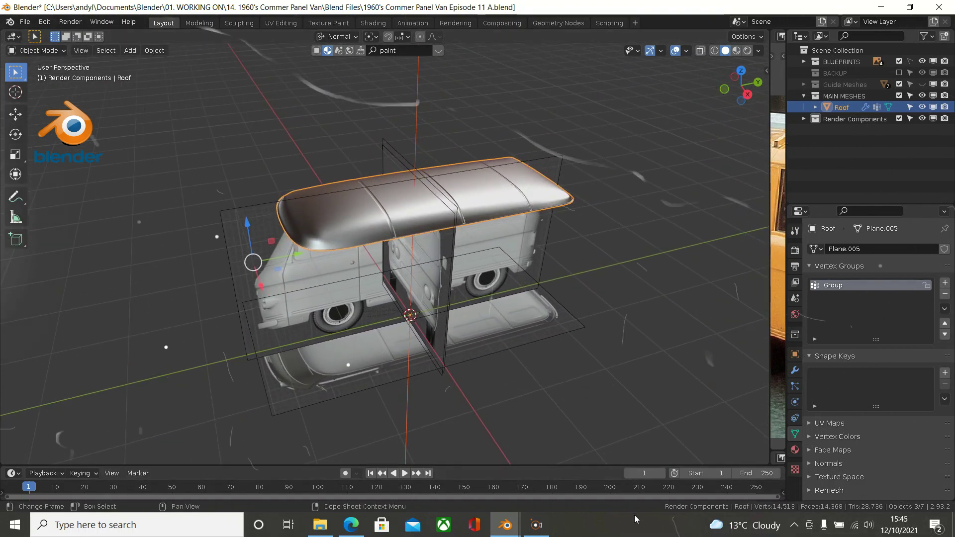